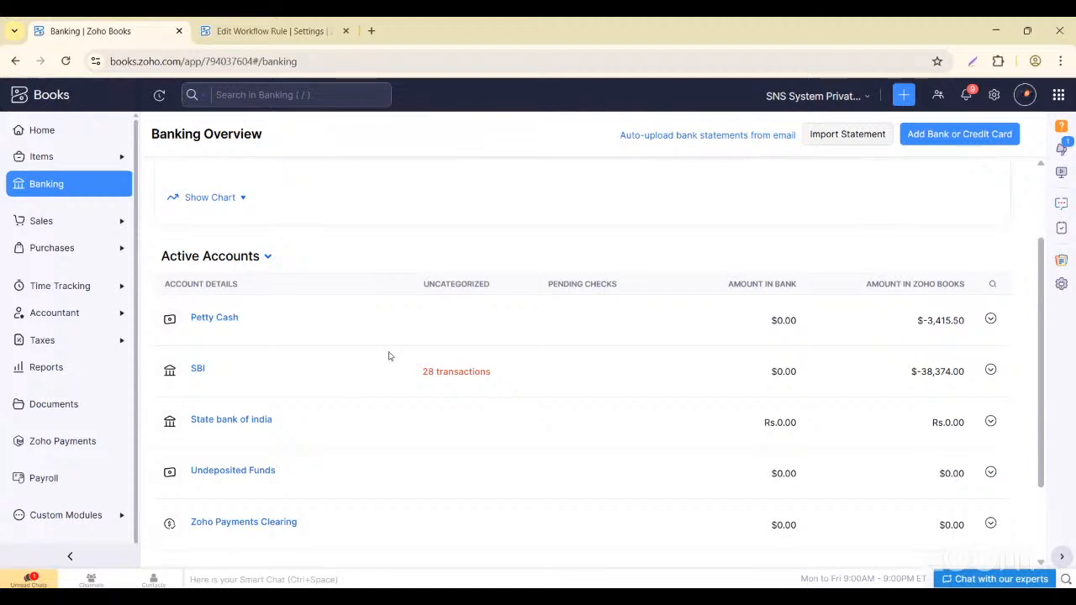
- Review the active accounts, open the form for manually adding a bank or credit card account, and return to the Banking overview
scroll(174, 283, "down", 2)
scroll(218, 400, "down", 1)
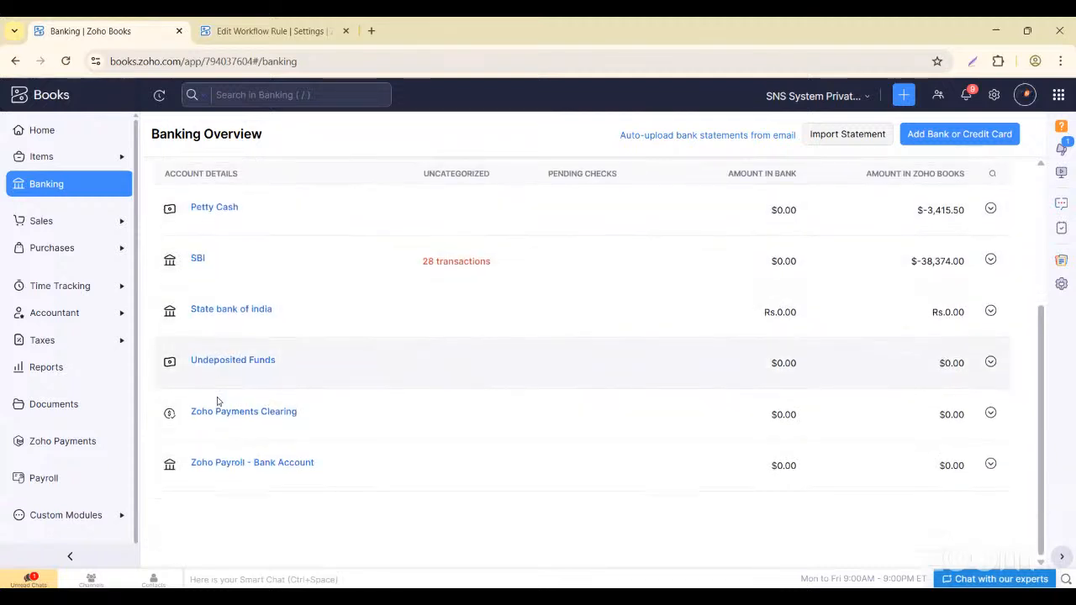
scroll(384, 389, "up", 5)
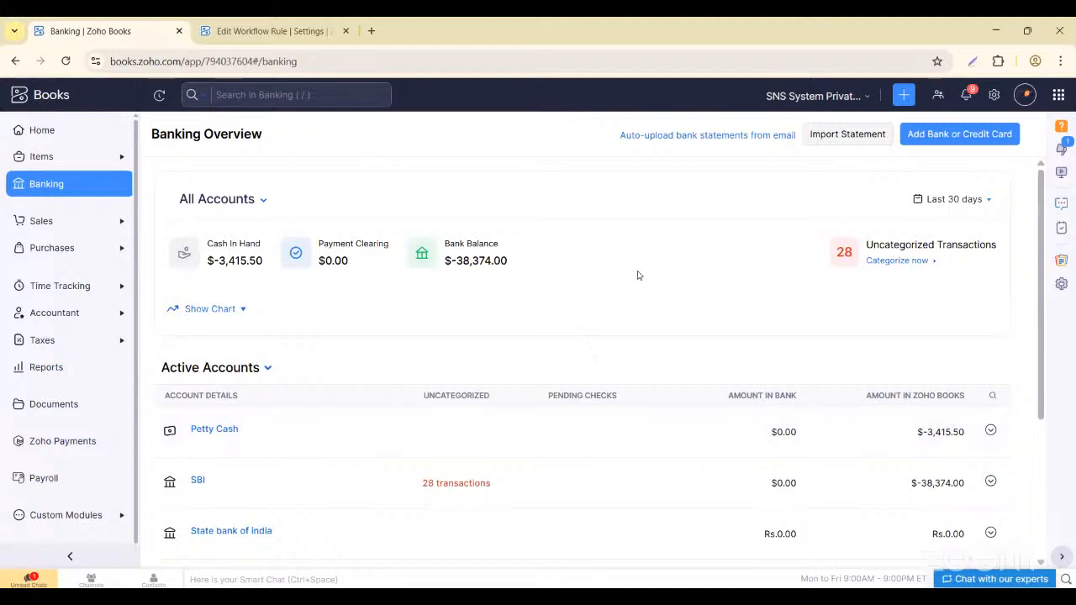
left_click(970, 133)
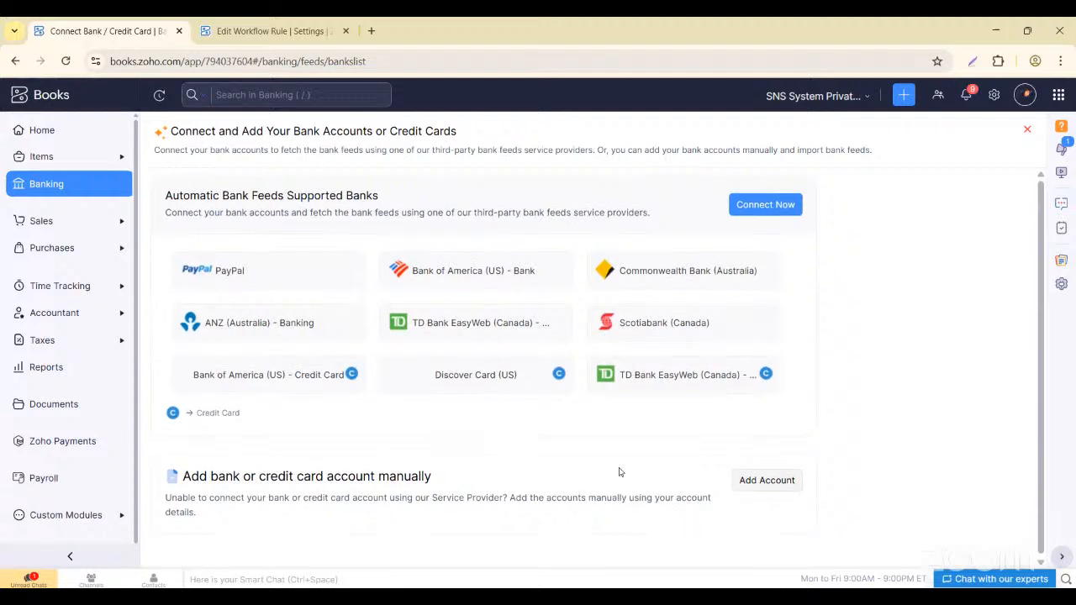
left_click(758, 483)
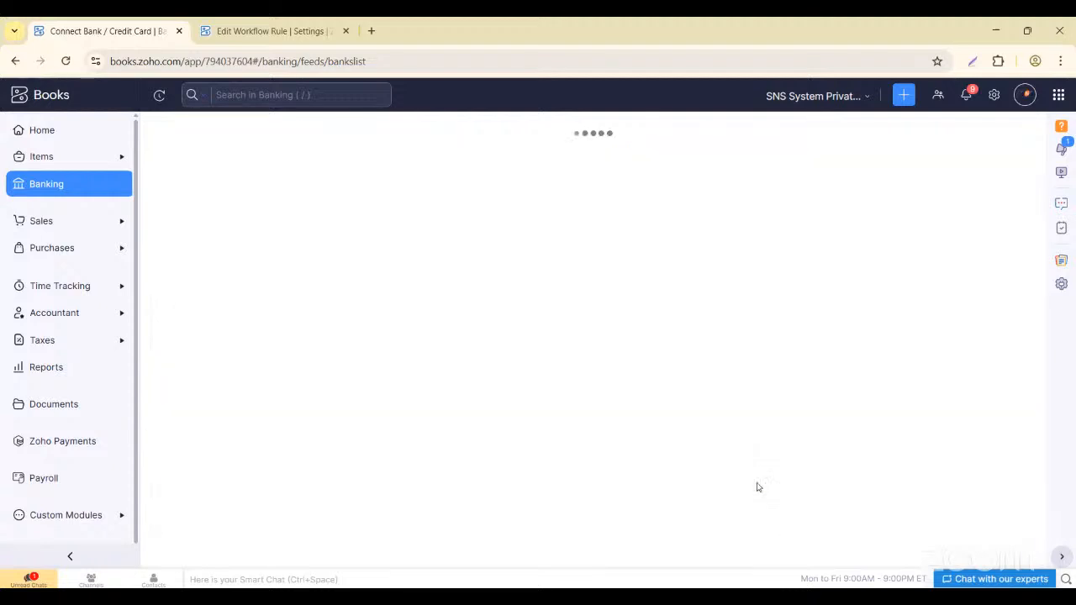
left_click(16, 62)
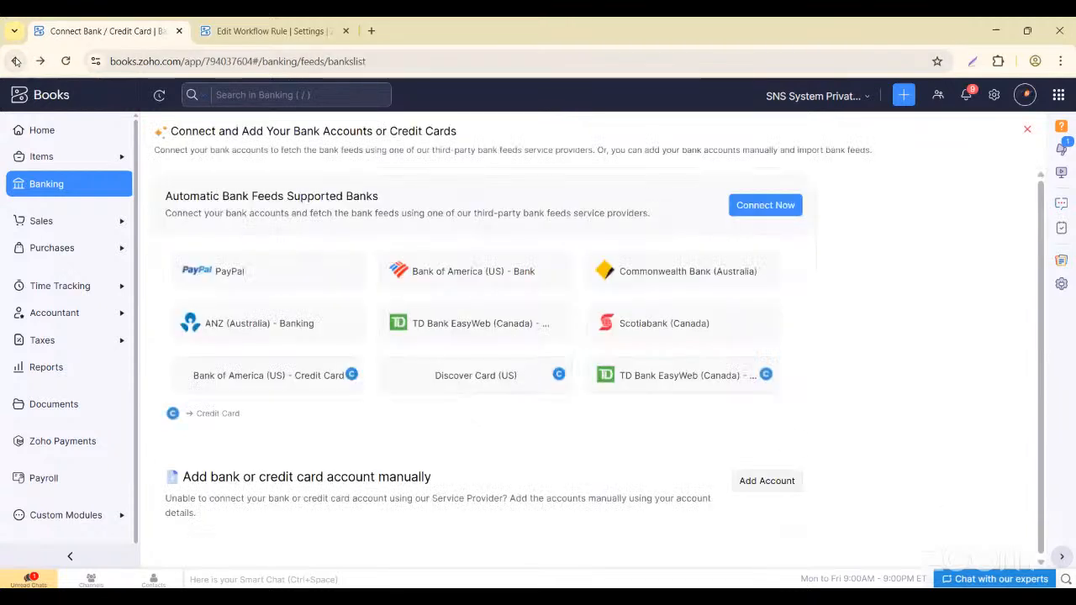
left_click(32, 184)
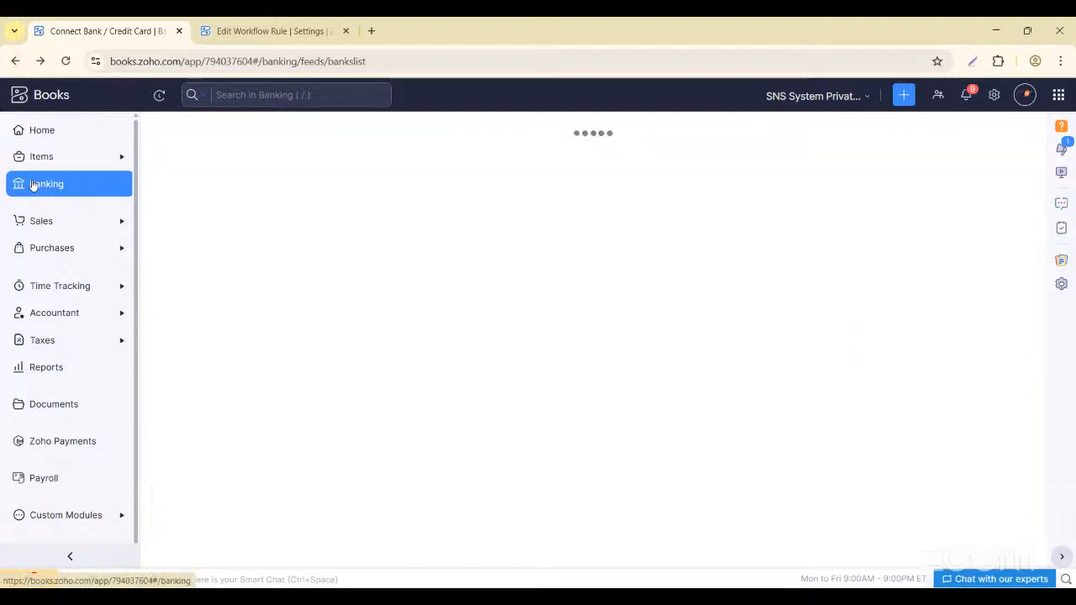
- Reopen the blank manual bank account form to view its fields, and go back to the Banking overview
scroll(325, 365, "down", 3)
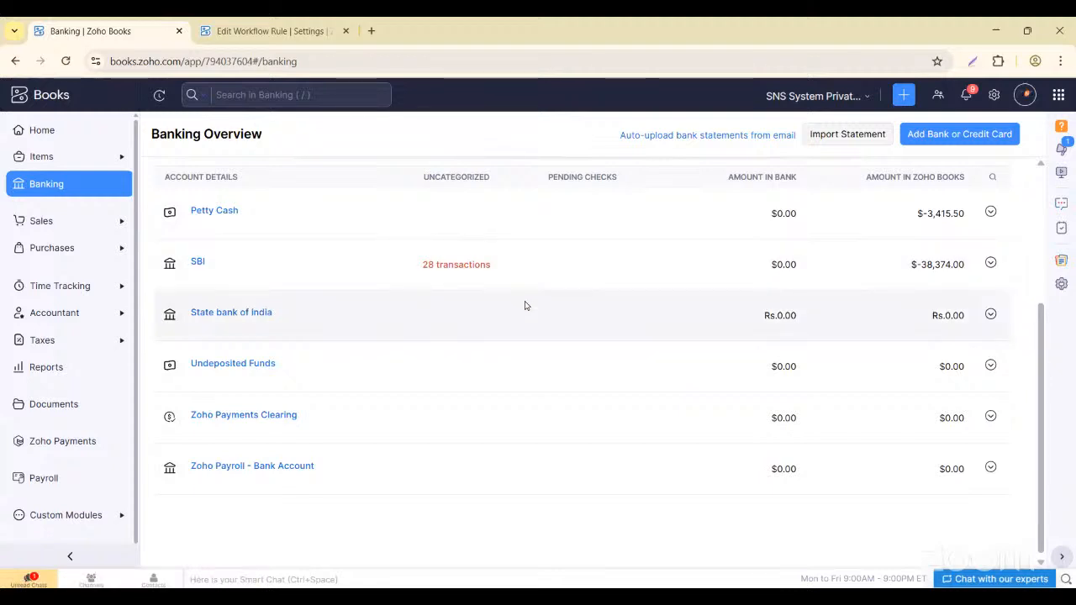
left_click(948, 137)
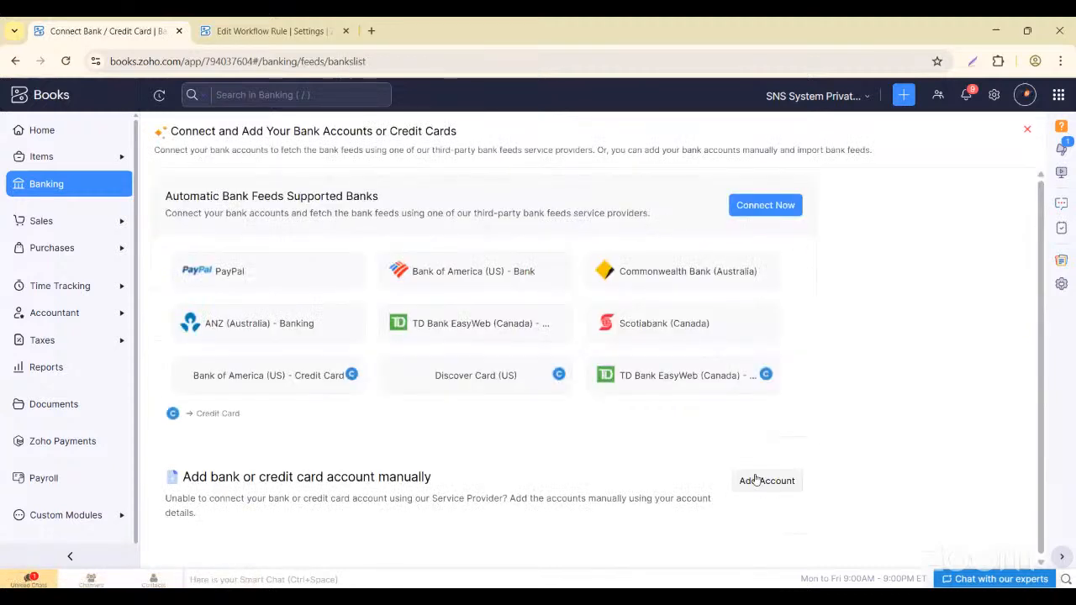
left_click(756, 480)
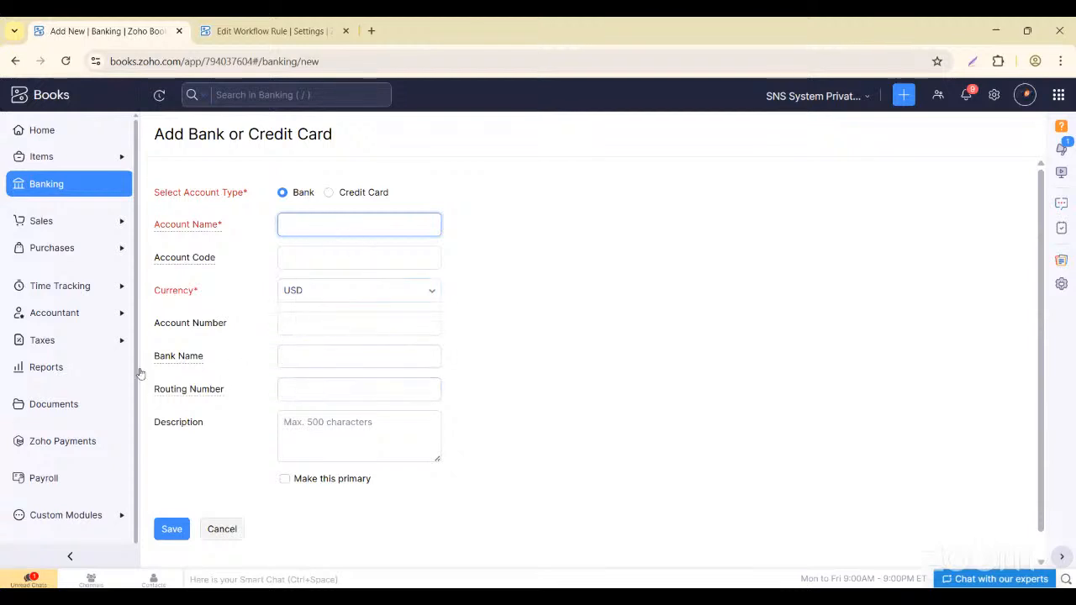
left_click(15, 61)
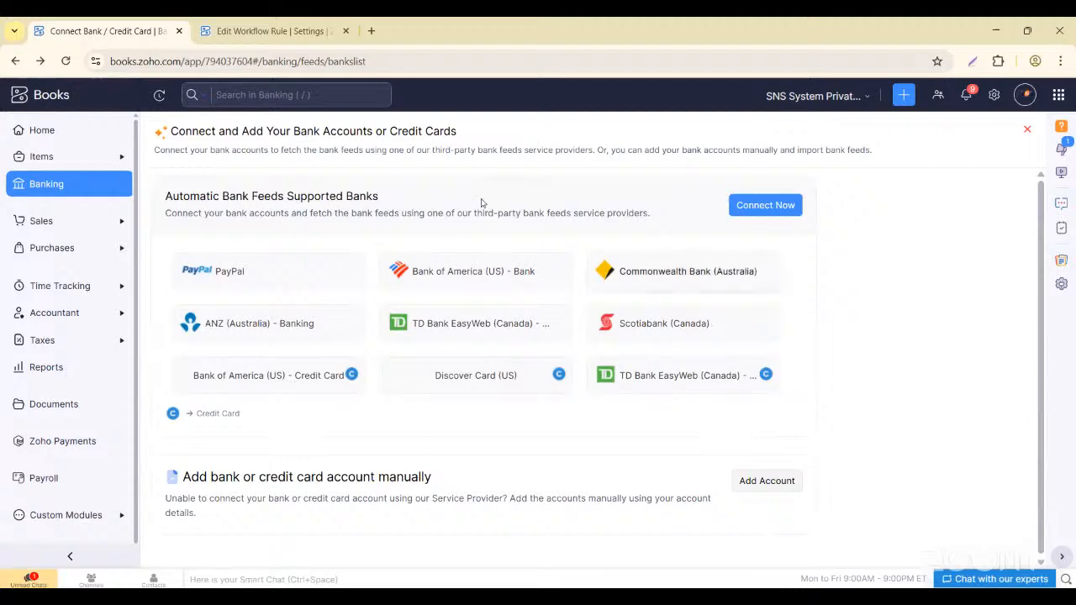
left_click(18, 61)
- Open the bank statement import page and return to the Banking overview
scroll(388, 391, "down", 3)
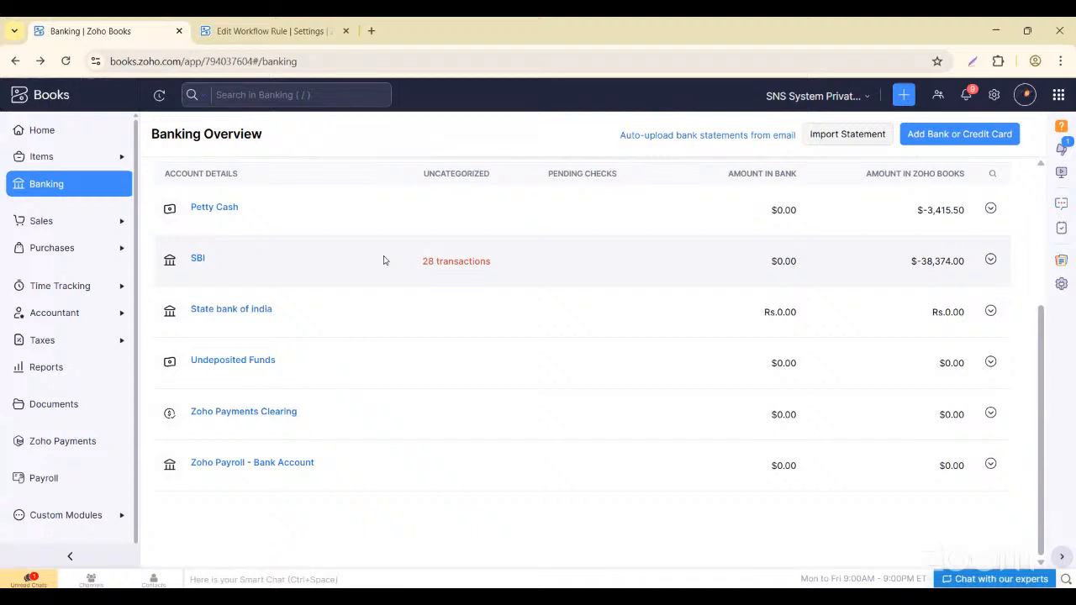
left_click(824, 141)
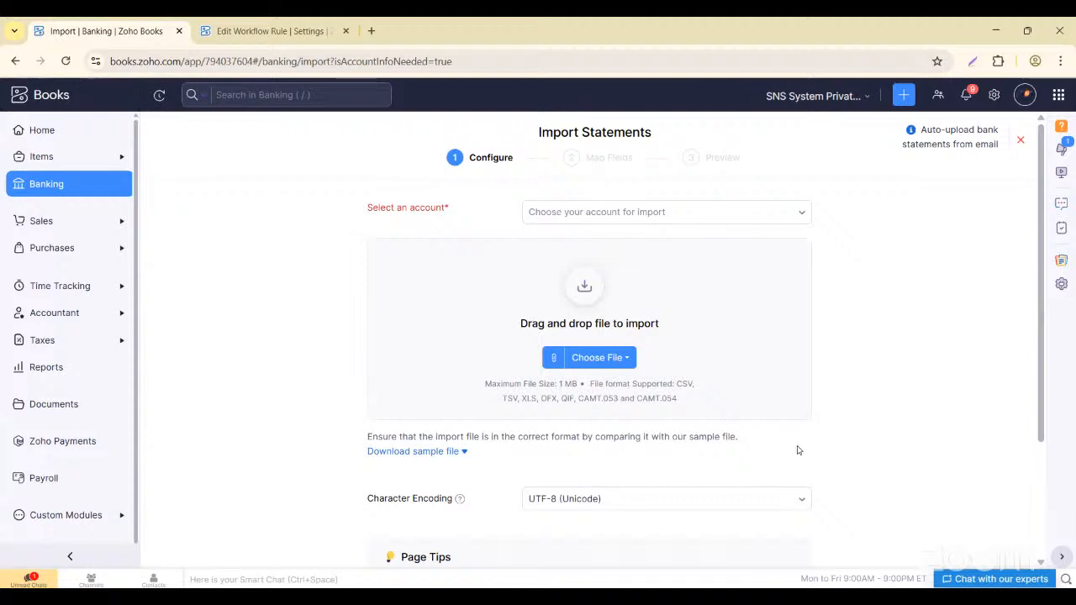
left_click(55, 190)
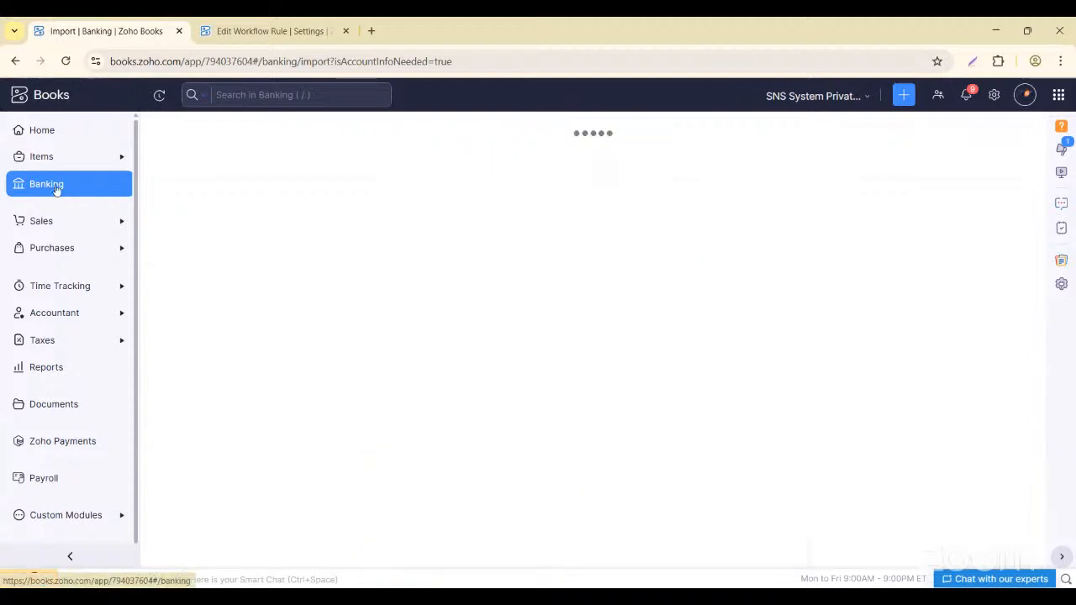
- View the uncategorized transactions of the SBI account and return to the Banking overview
scroll(479, 486, "down", 3)
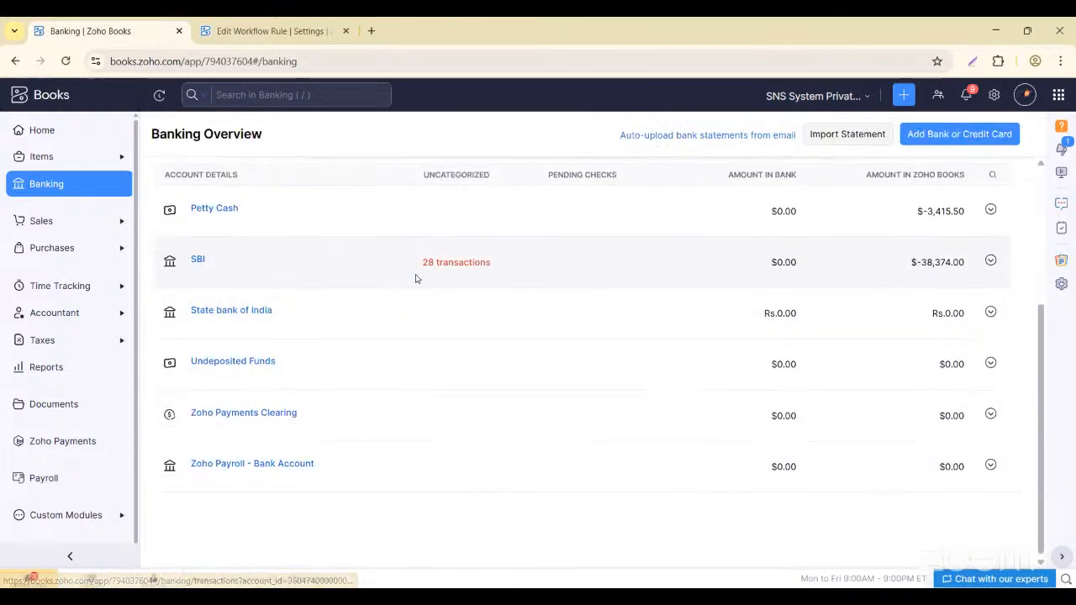
left_click(456, 263)
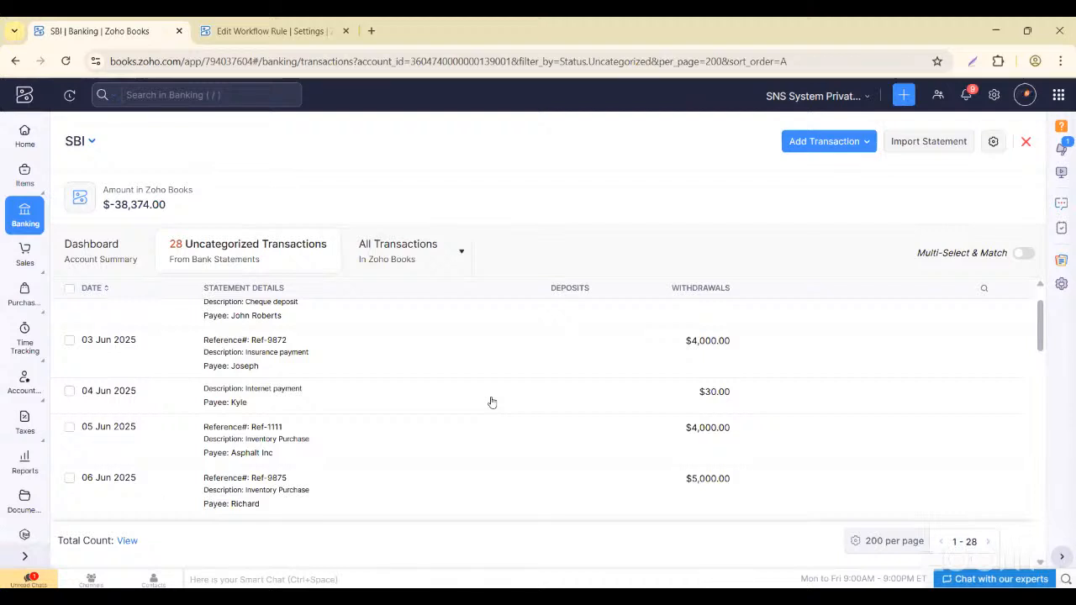
left_click(31, 221)
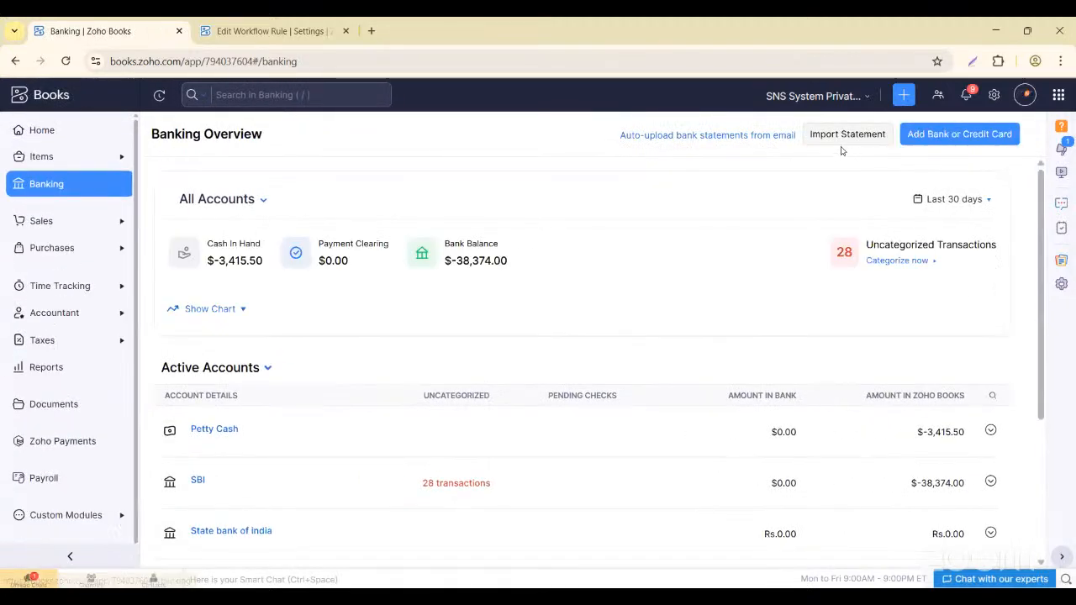
- Examine the statement import page's account, file, character encoding and tips sections, and return to the Banking overview
left_click(836, 141)
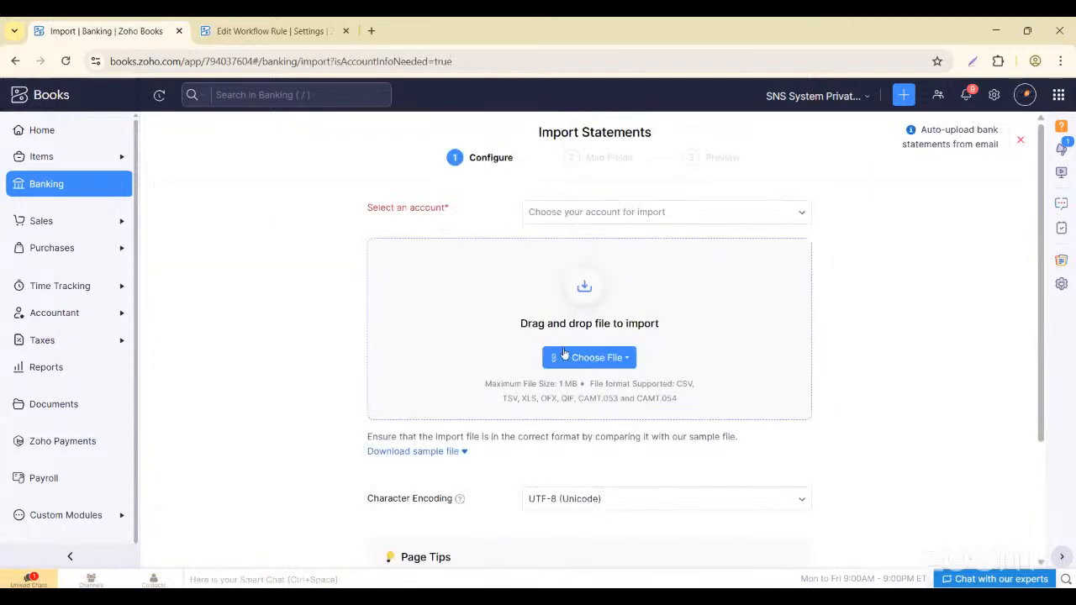
scroll(547, 395, "down", 2)
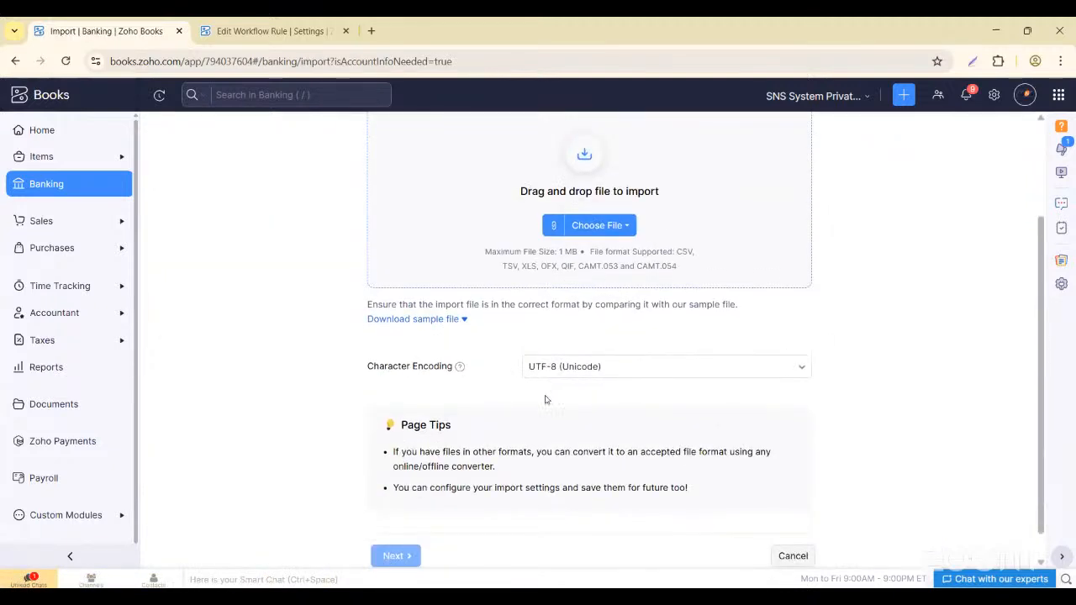
scroll(431, 324, "up", 2)
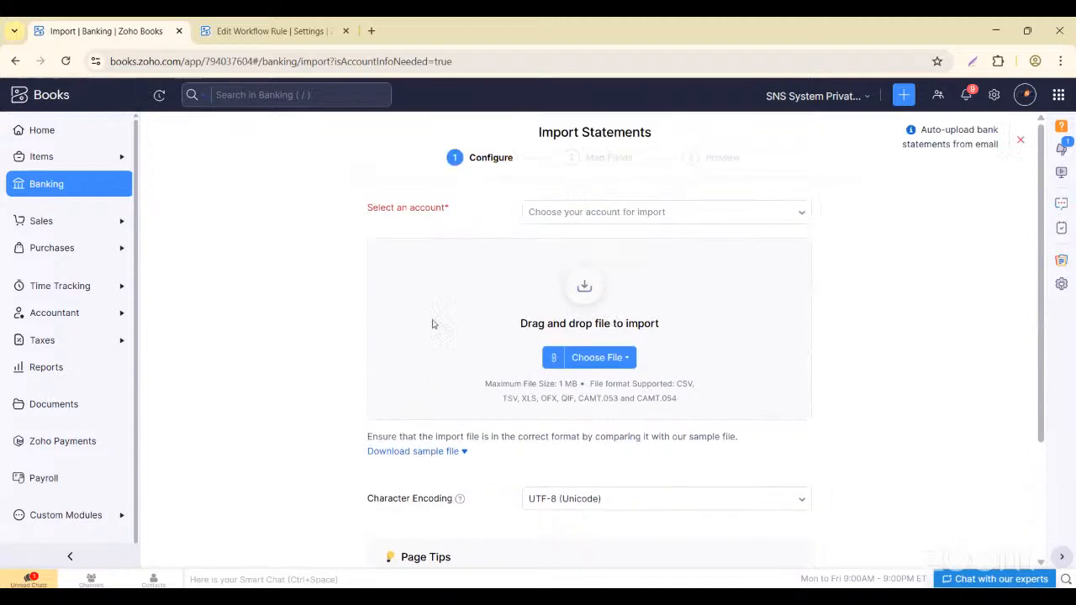
left_click(61, 192)
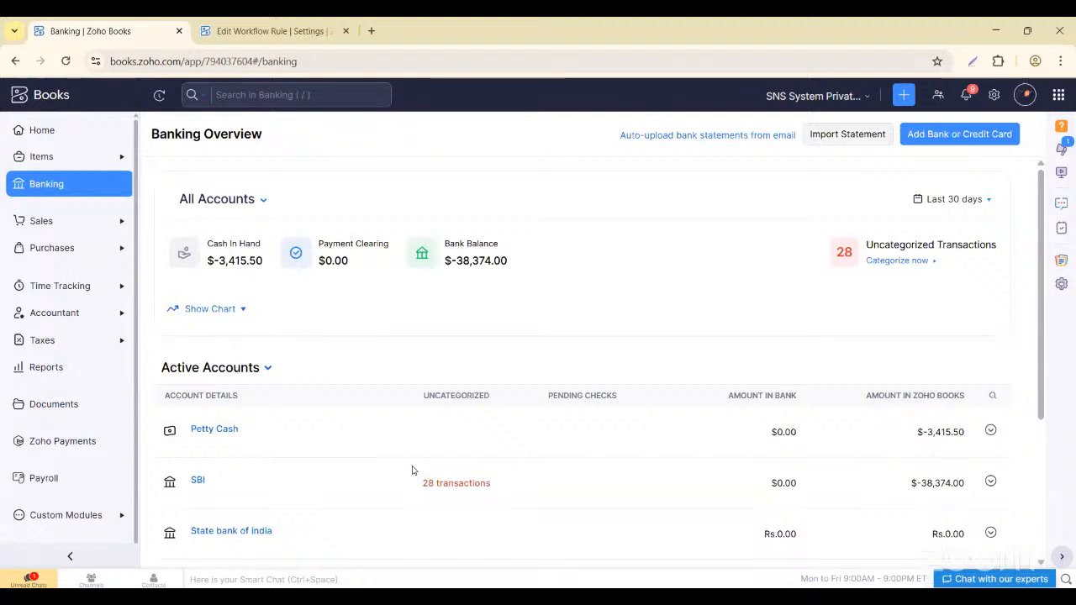
left_click(996, 31)
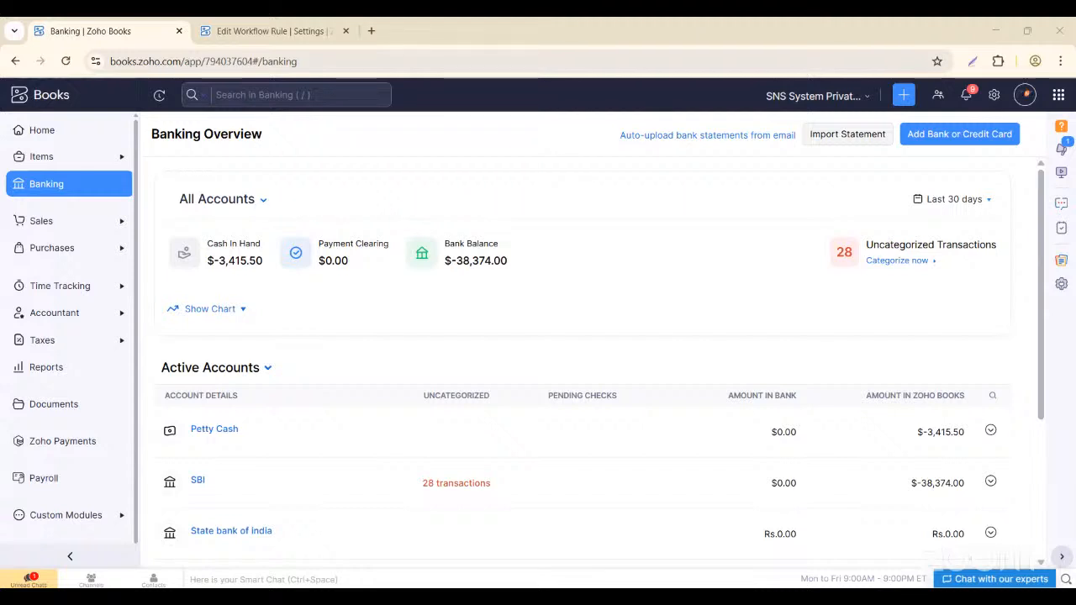
- Examine the dates, statement details and amounts of SBI's uncategorized transactions, and return to the Banking overview
scroll(185, 264, "down", 3)
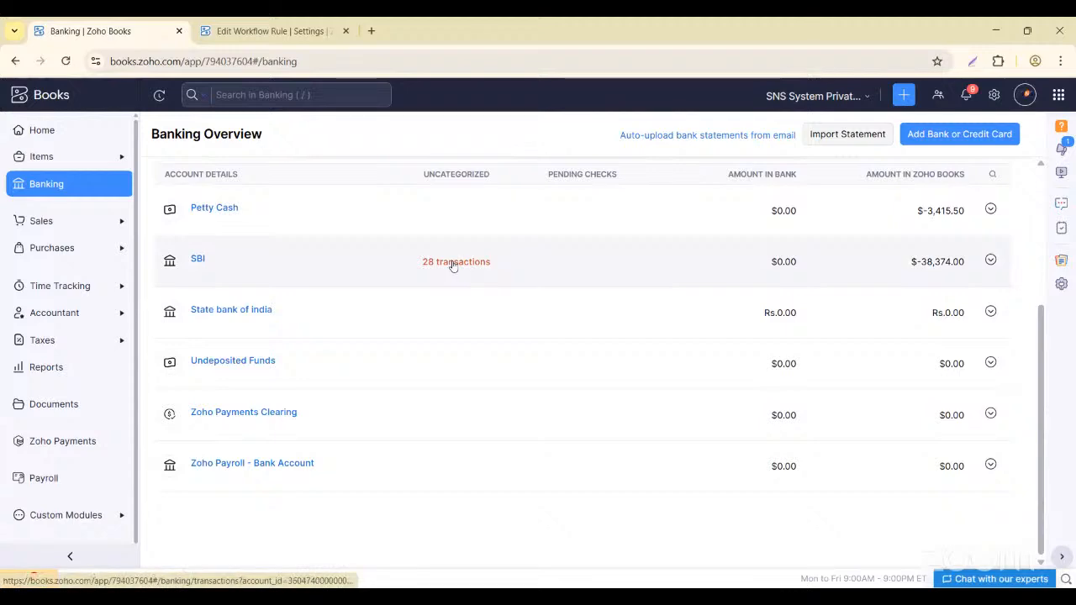
left_click(440, 262)
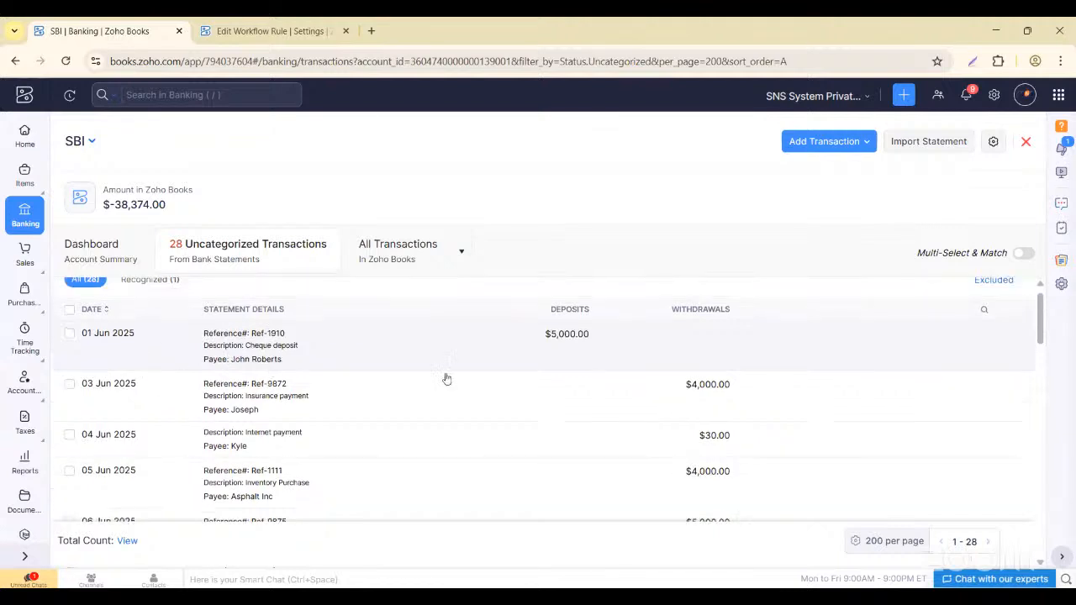
scroll(335, 361, "down", 1)
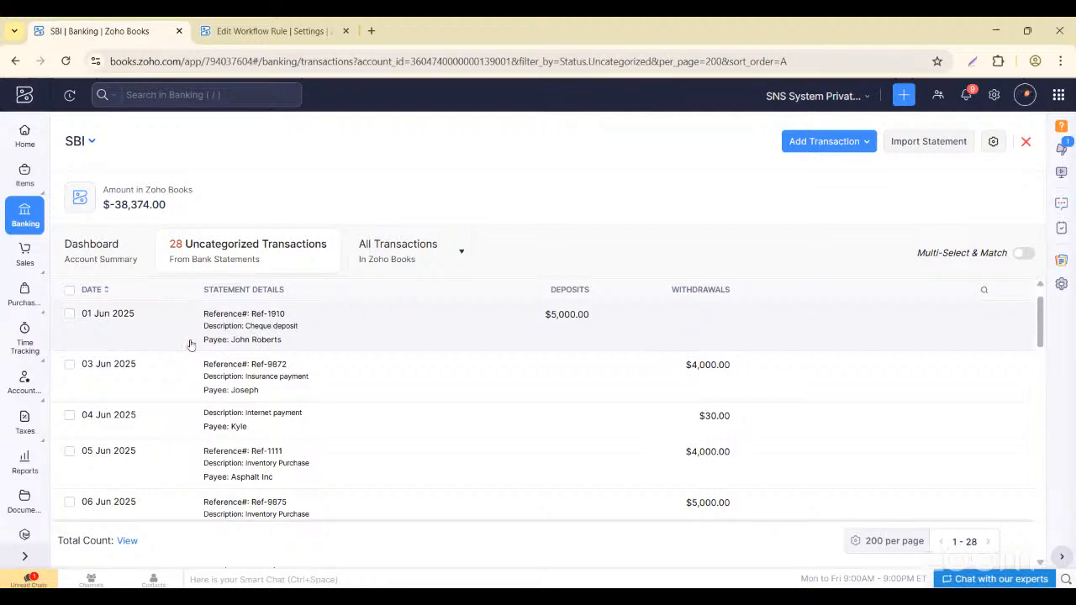
scroll(338, 348, "down", 3)
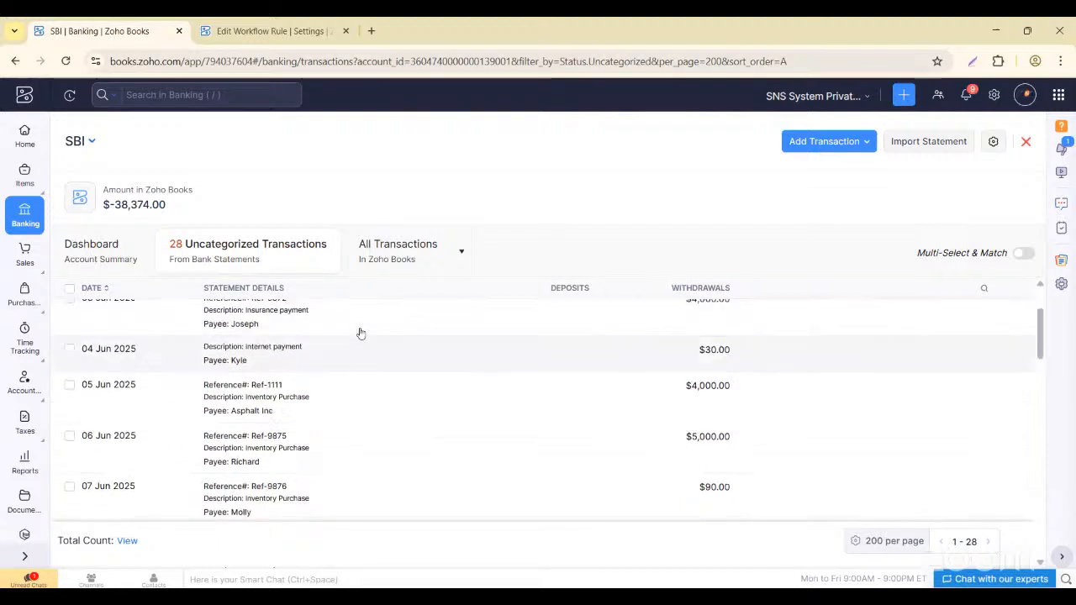
scroll(361, 334, "up", 3)
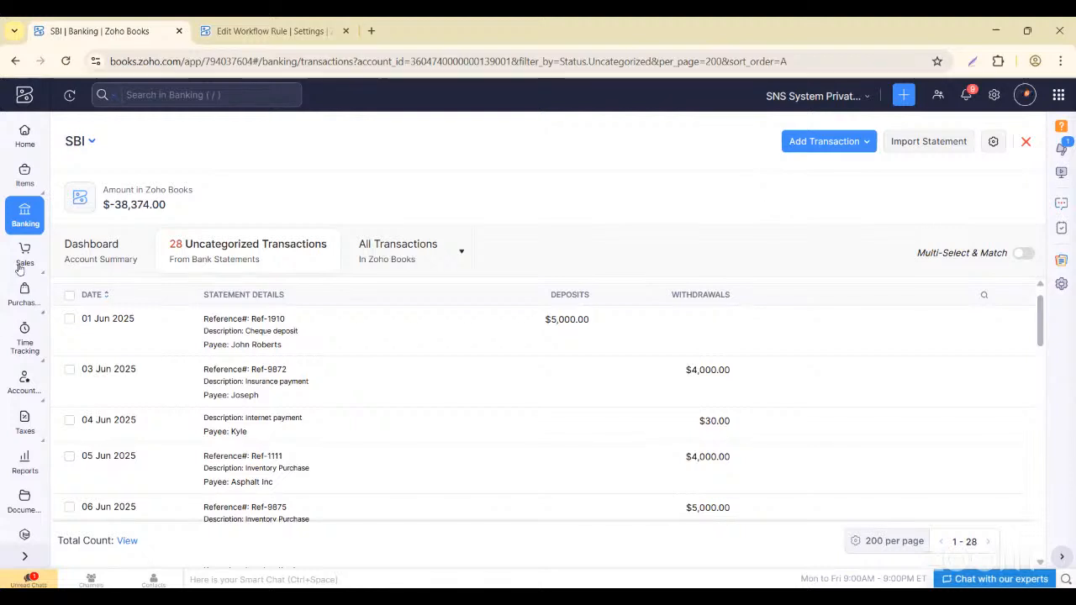
left_click(20, 215)
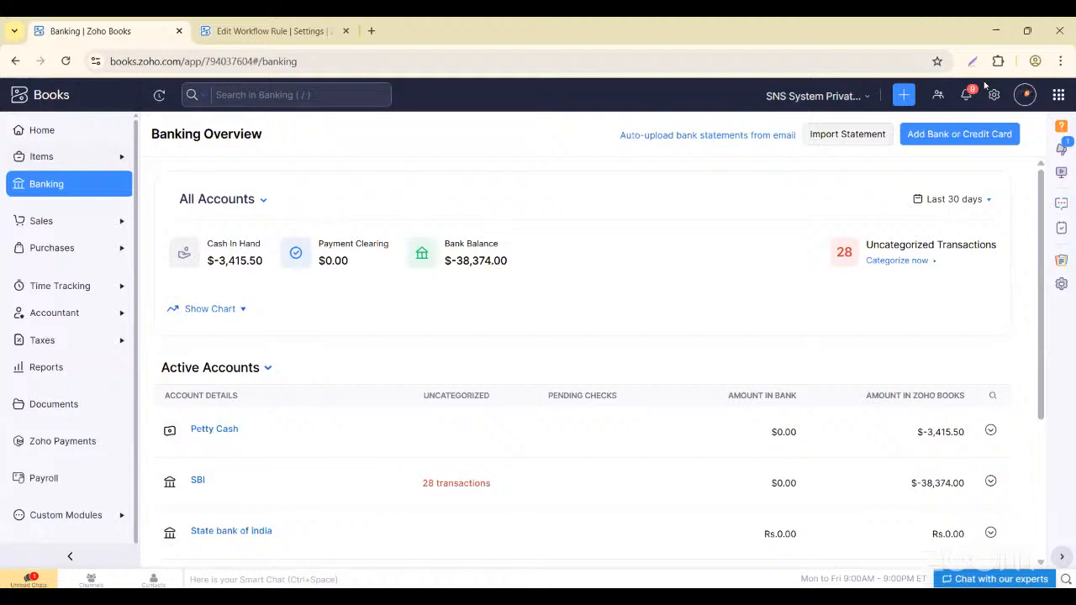
- View the options for connecting or adding bank accounts and credit cards, and go back to the active accounts list
left_click(967, 134)
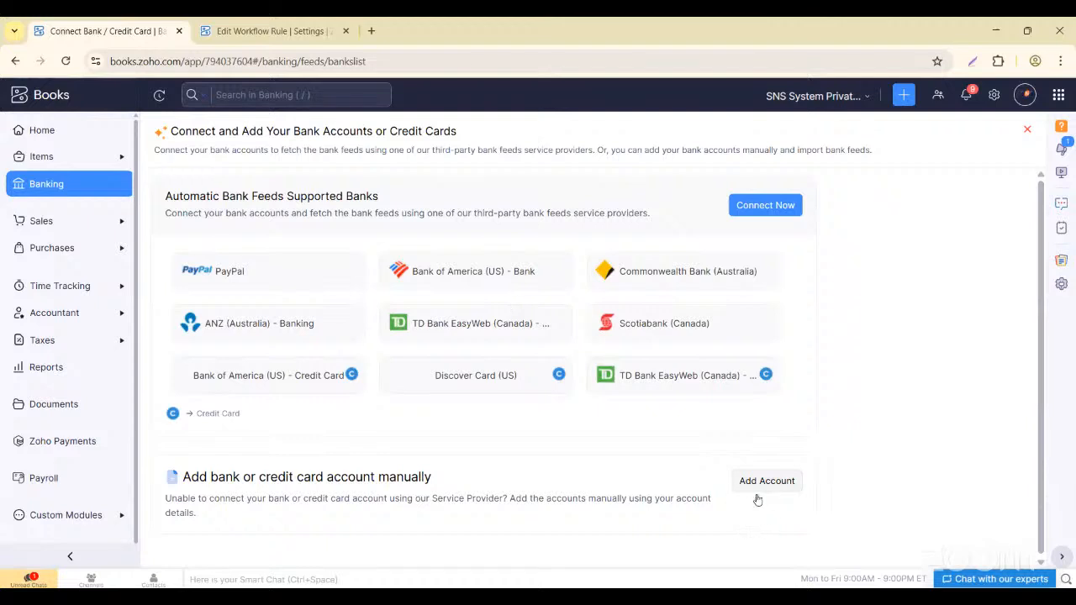
left_click(31, 179)
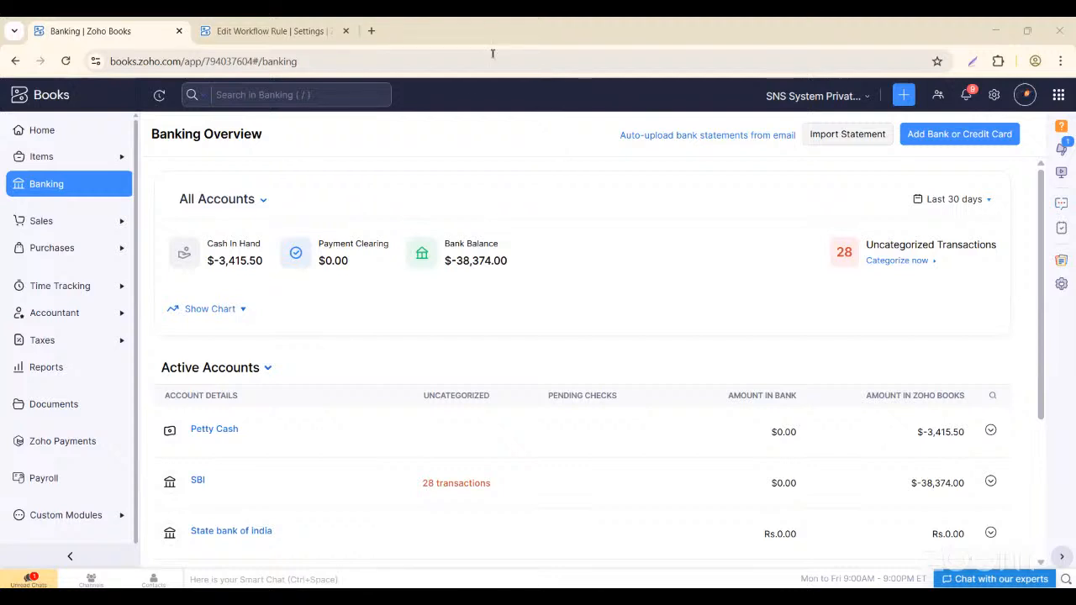
scroll(367, 288, "down", 3)
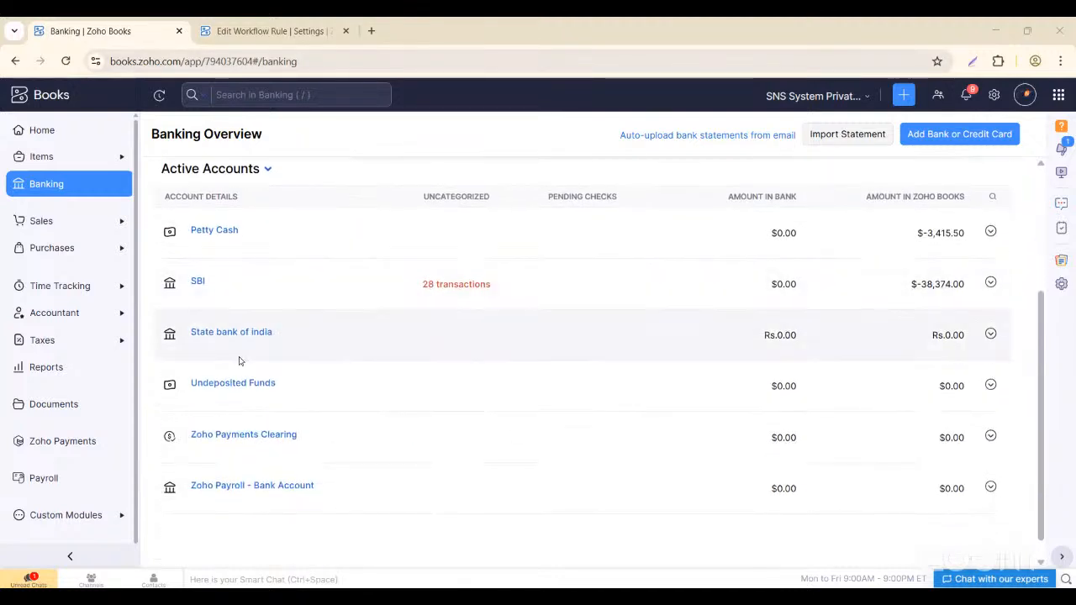
scroll(240, 344, "down", 1)
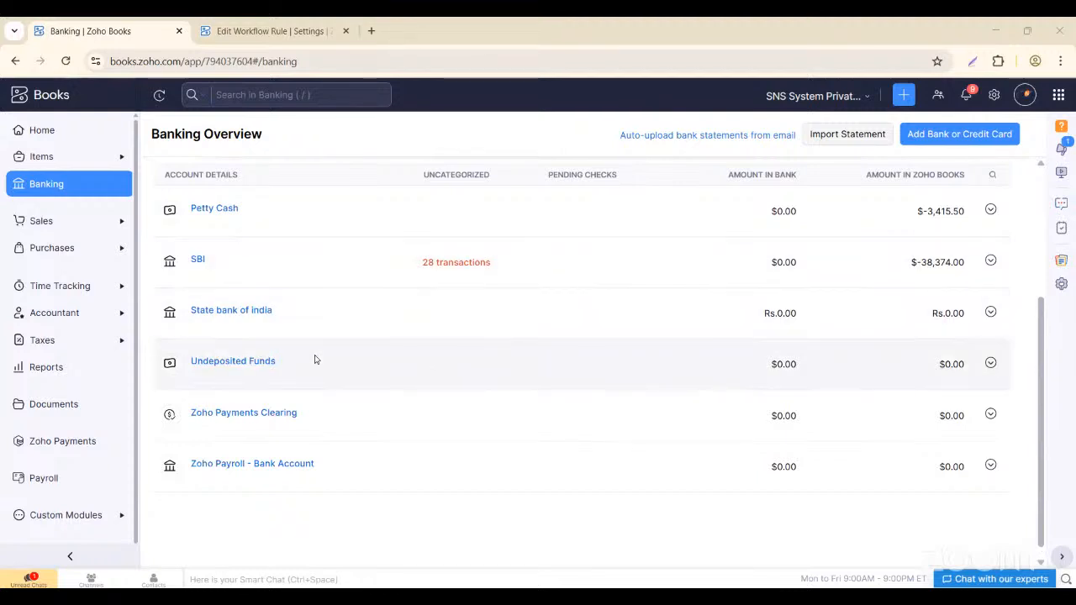
scroll(315, 359, "up", 1)
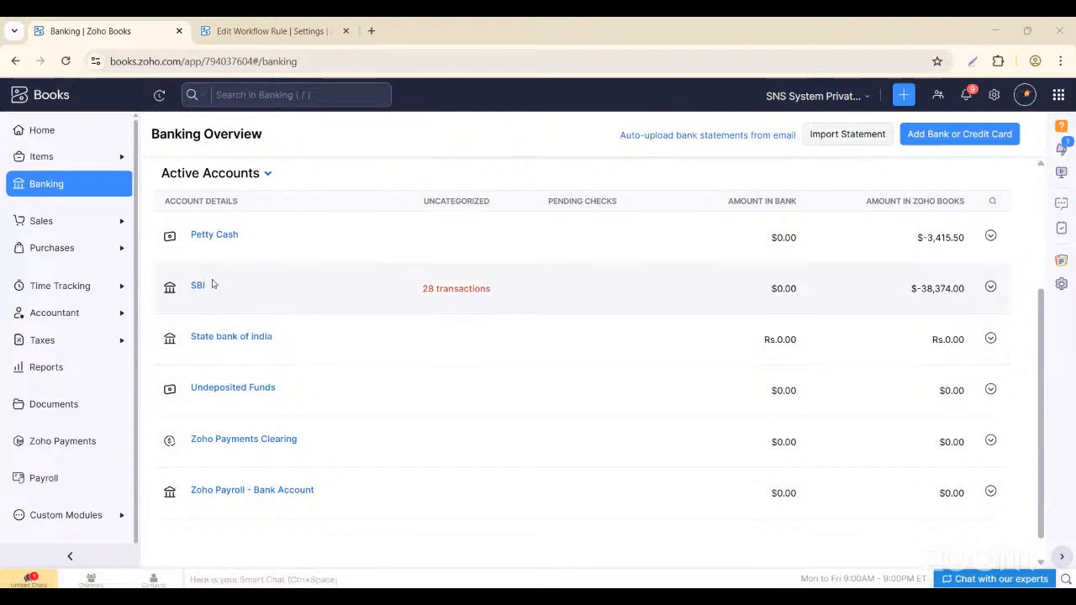
- Open SBI's uncategorized transactions and show the possible matches for the 01 Jun 2025 cheque deposit
left_click(440, 291)
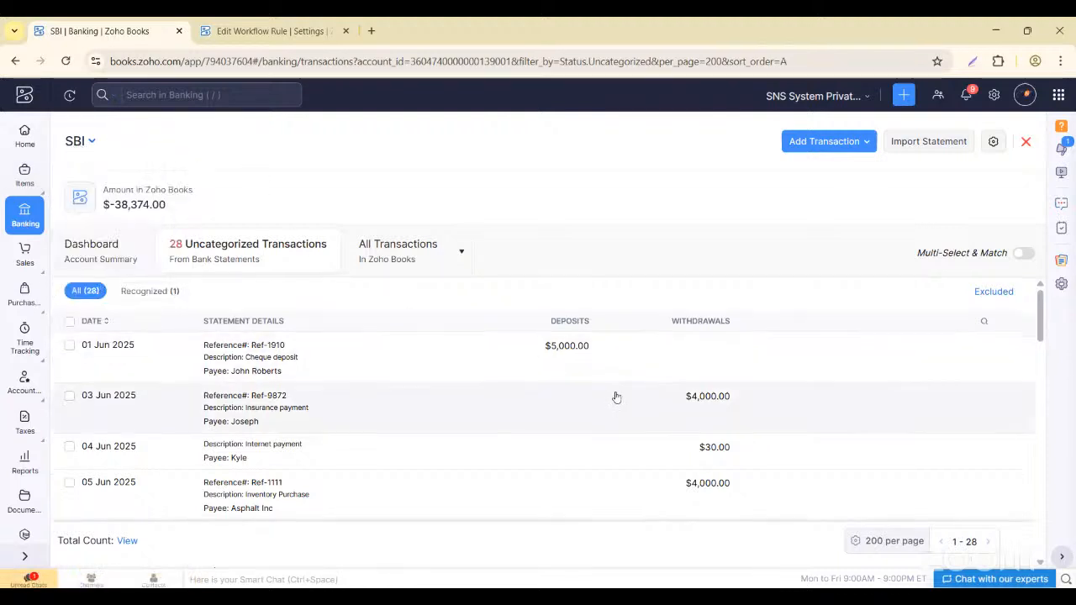
scroll(616, 397, "down", 2)
scroll(616, 398, "up", 1)
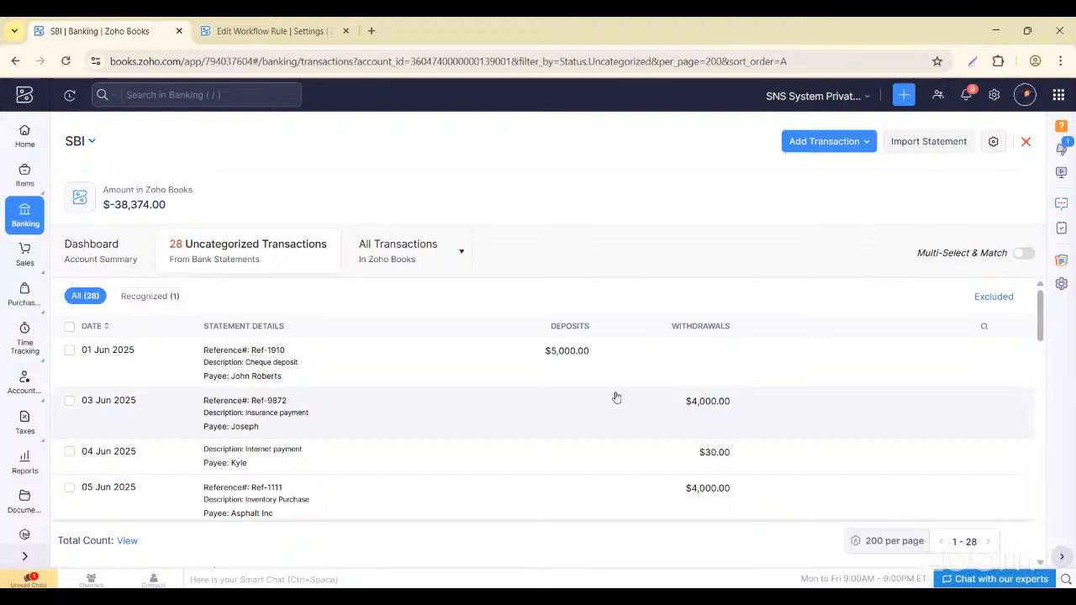
left_click(430, 362)
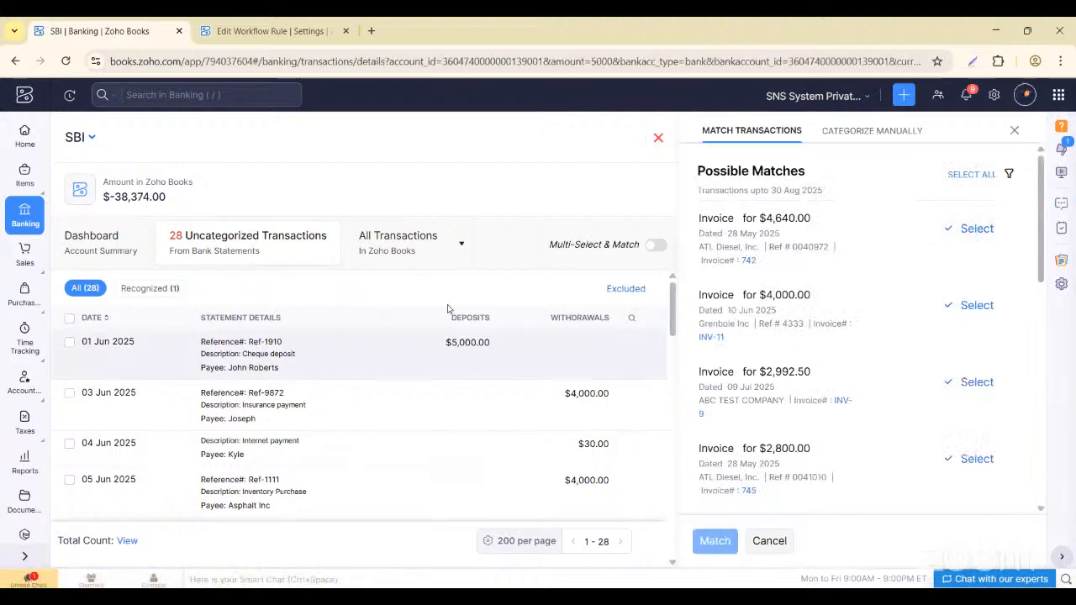
- Show the suggested matches for SBI's 03 Jun insurance payment, 04 Jun internet payment and 05 Jun 2025 inventory purchase in turn
left_click(430, 400)
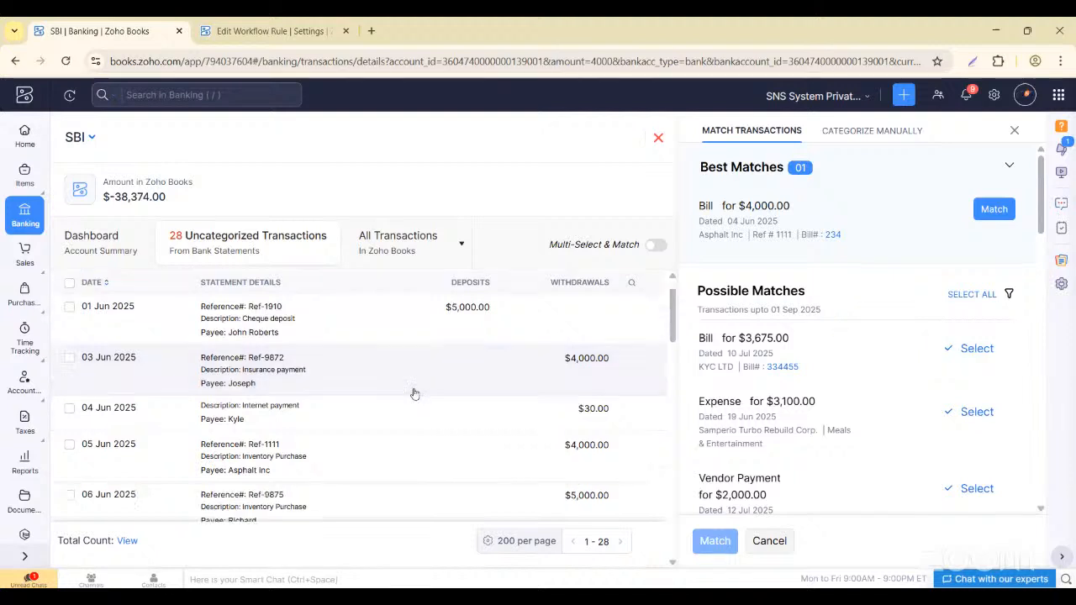
scroll(290, 379, "down", 2)
left_click(285, 380)
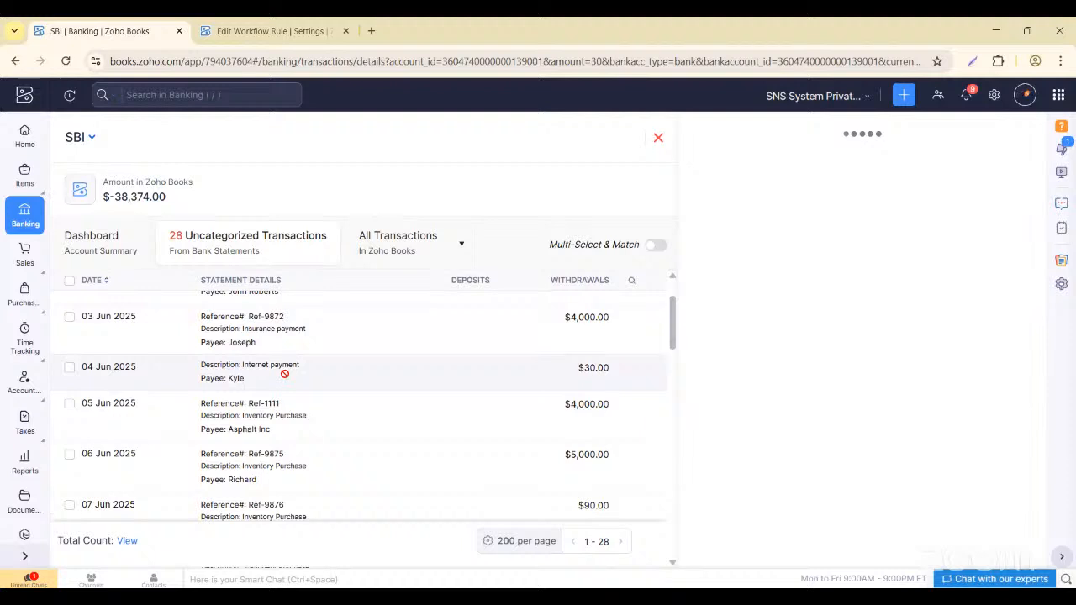
left_click(323, 397)
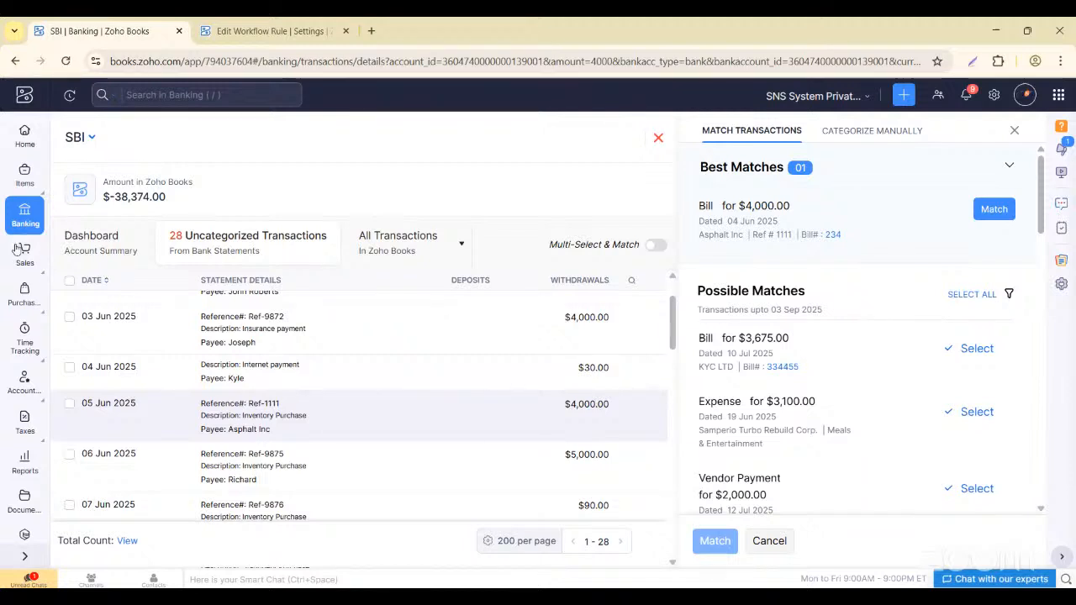
- Check the Asphalt Inc bill dated 04 Jun 2025 in the Bills list, and return to SBI's uncategorized transactions
mouse_move(19, 295)
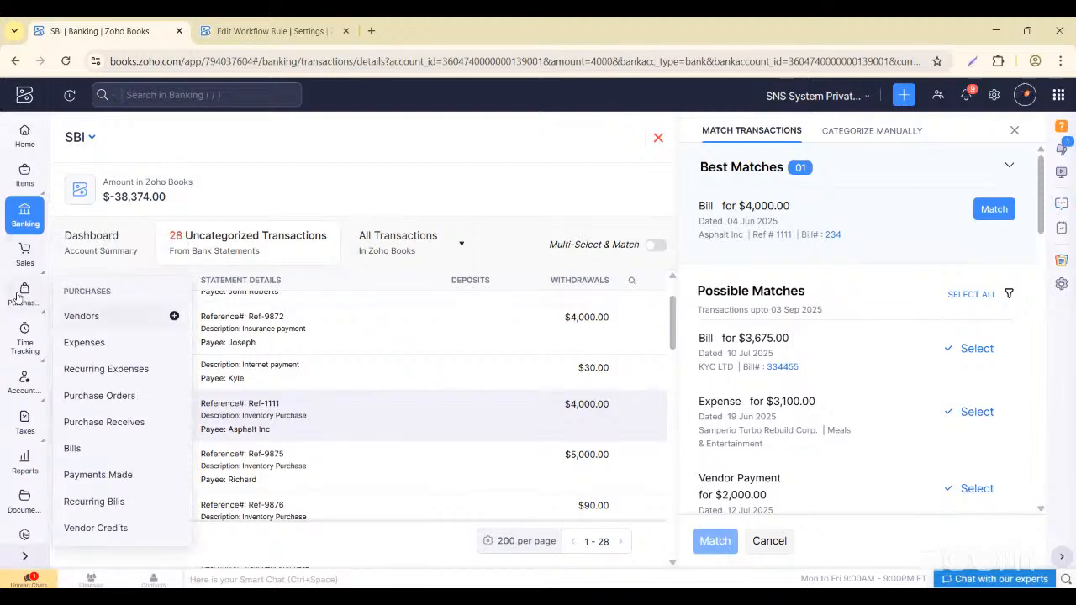
left_click(92, 344)
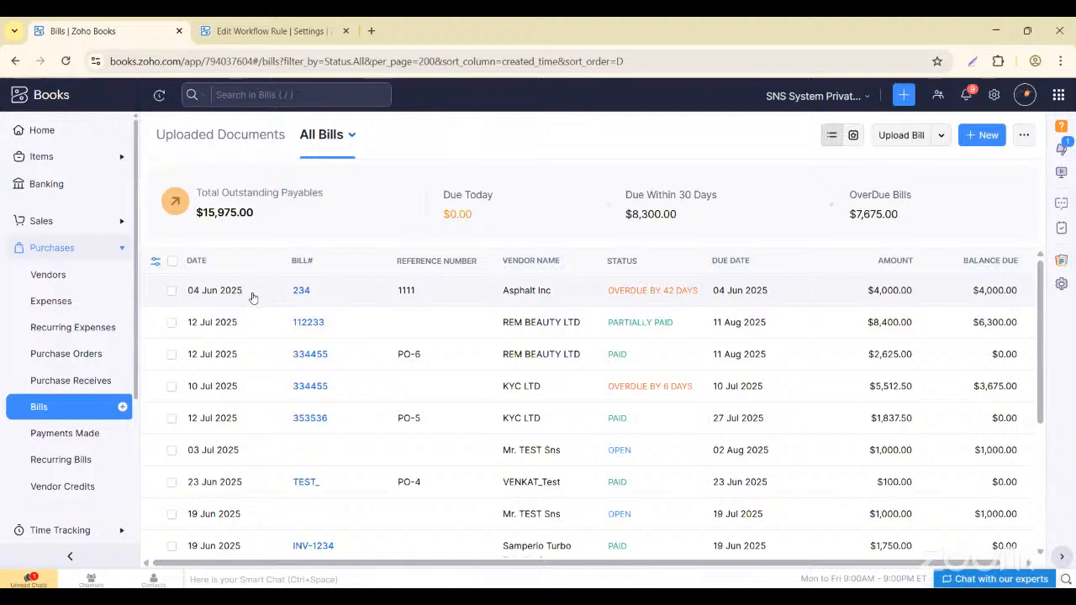
left_click(45, 186)
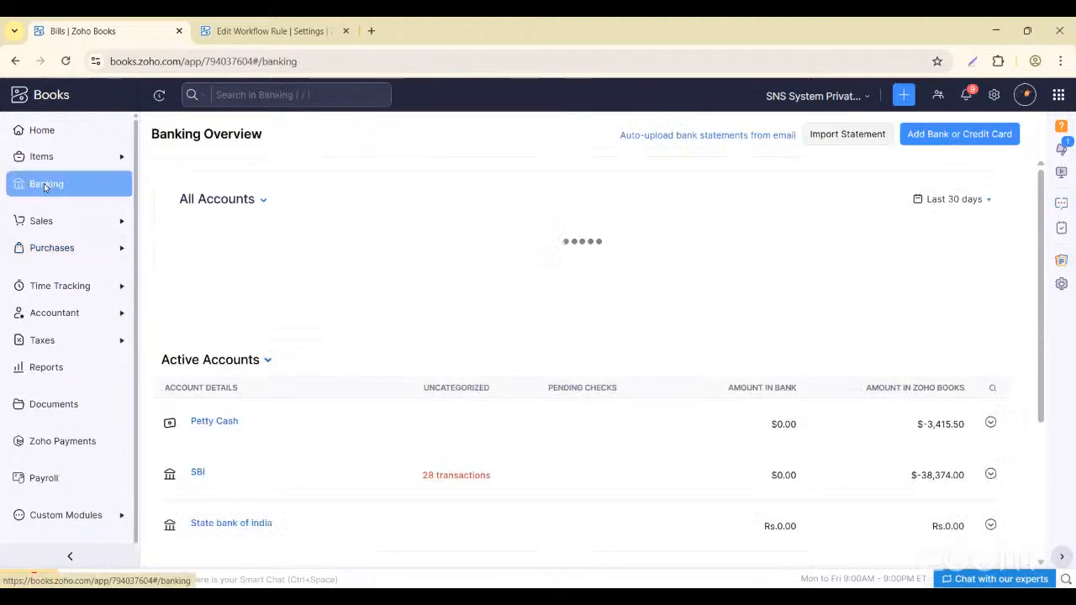
scroll(278, 398, "down", 3)
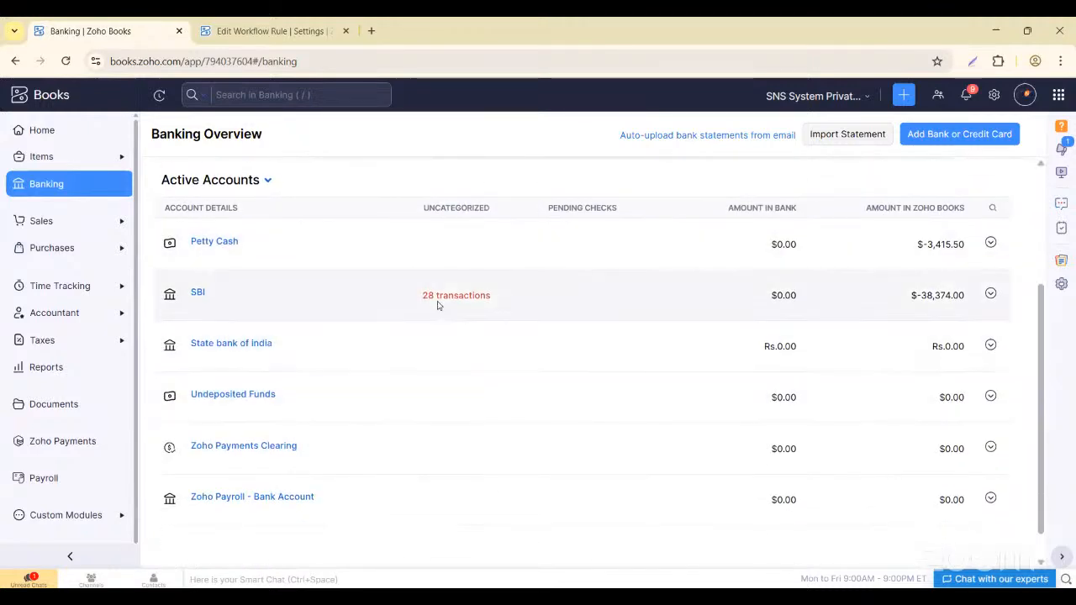
left_click(438, 300)
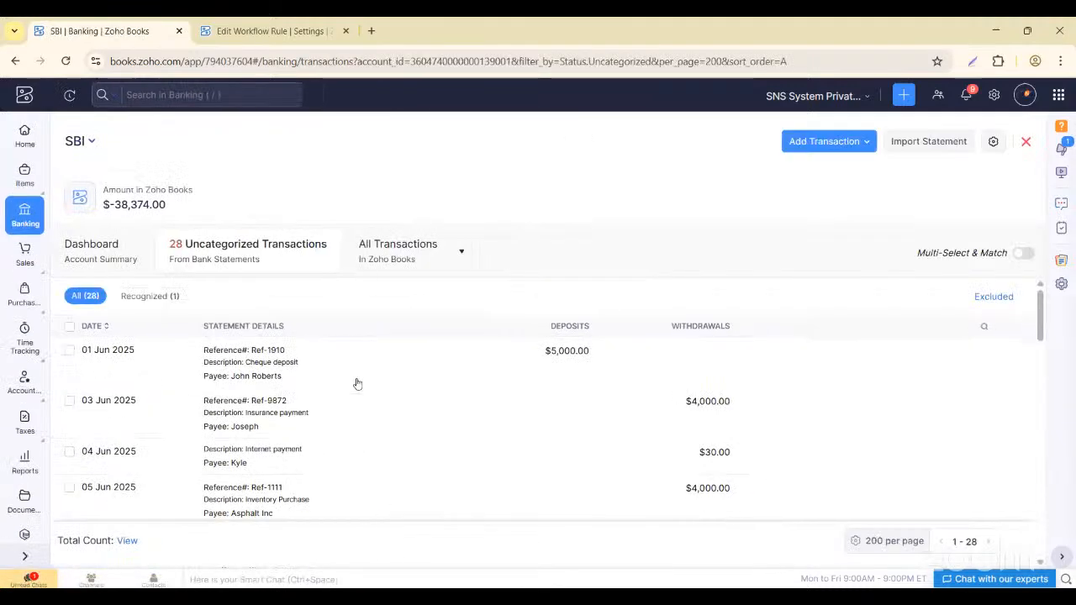
- Match the 05 Jun 2025 Asphalt Inc withdrawal, Ref-1111, with its best match, bill 234 for $4,000.00
scroll(356, 383, "down", 5)
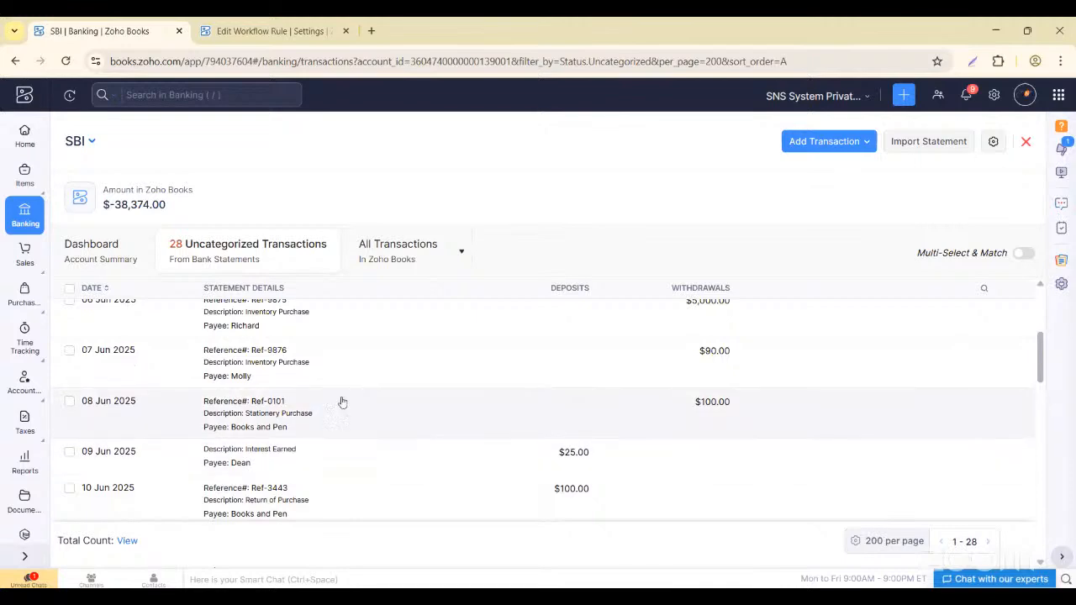
scroll(304, 366, "up", 2)
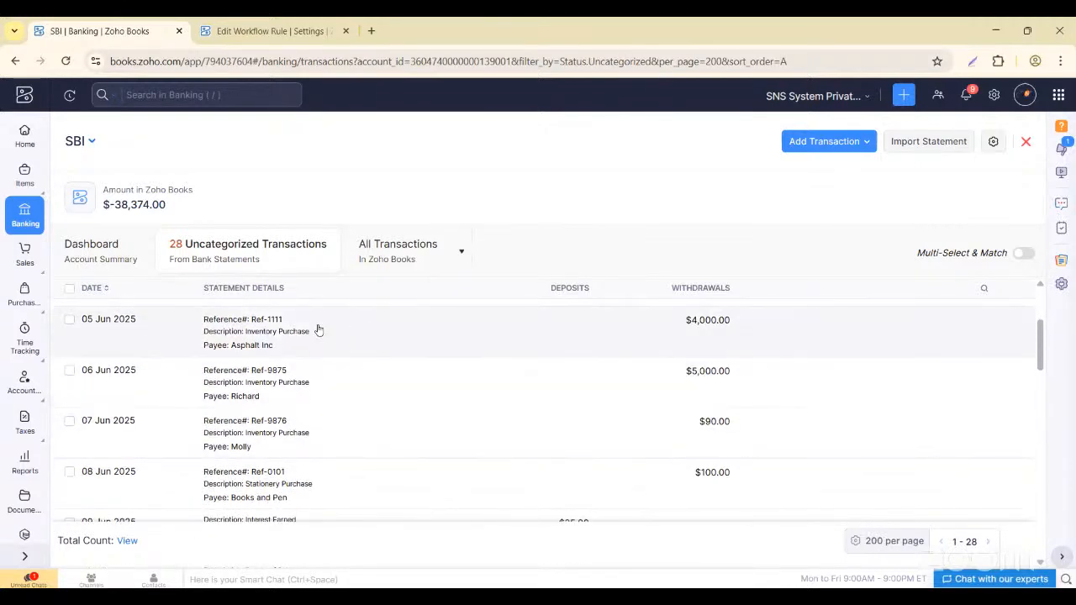
left_click(318, 330)
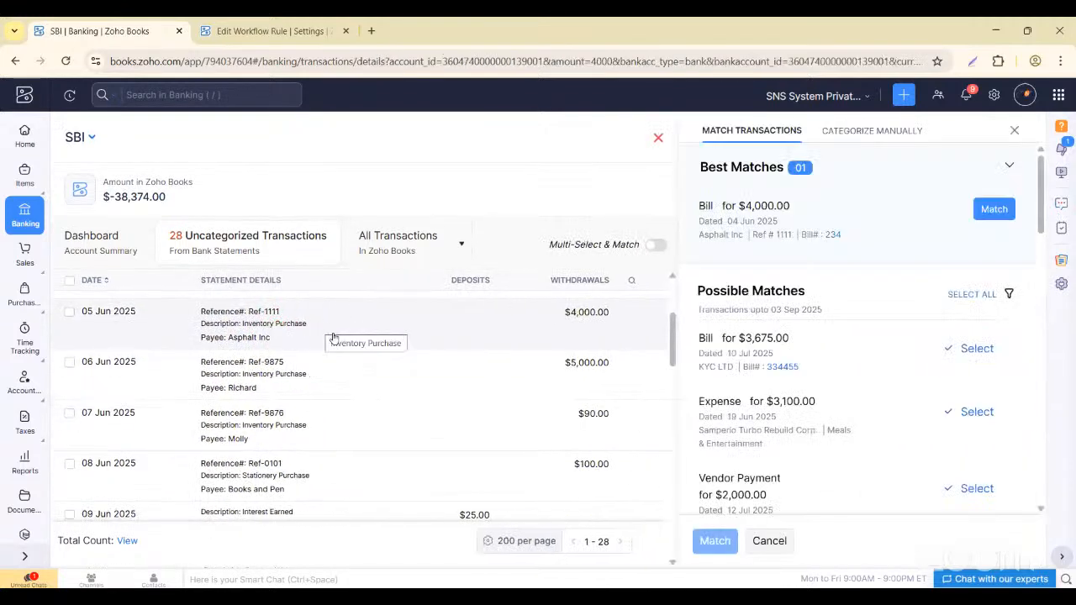
left_click(985, 210)
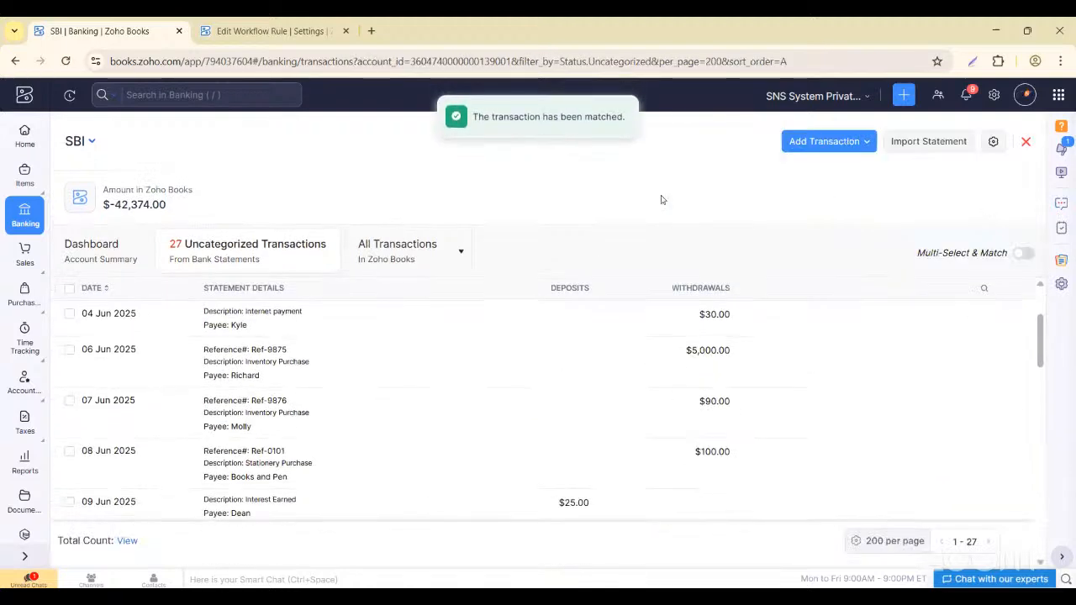
- Show the suggested matches for the 11 Jun 2025 Grenbole LLC sales deposit, Ref-4333
scroll(356, 359, "down", 2)
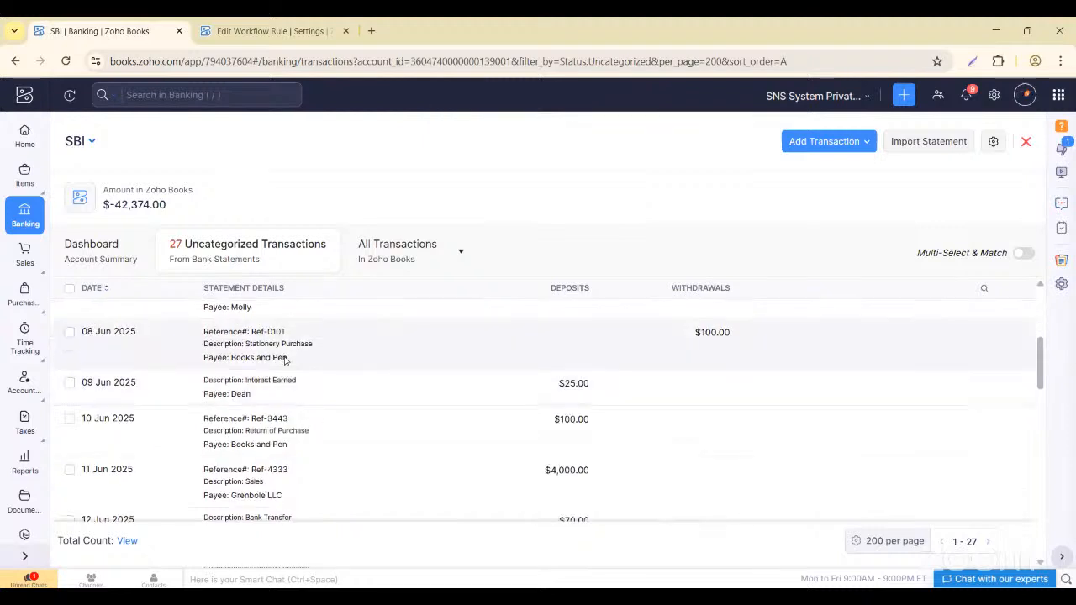
scroll(300, 404, "down", 1)
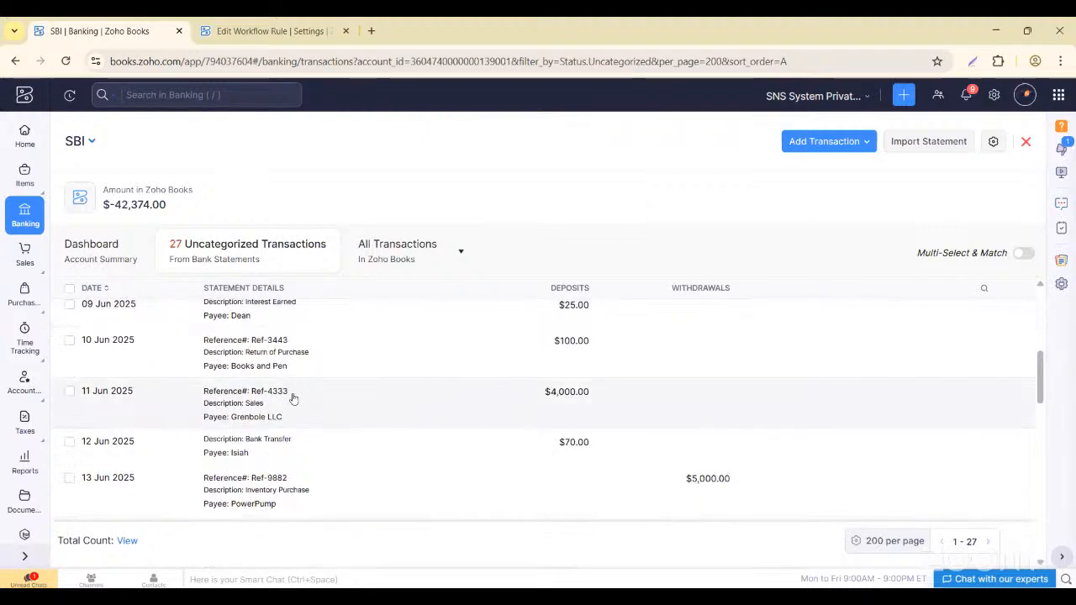
left_click(293, 399)
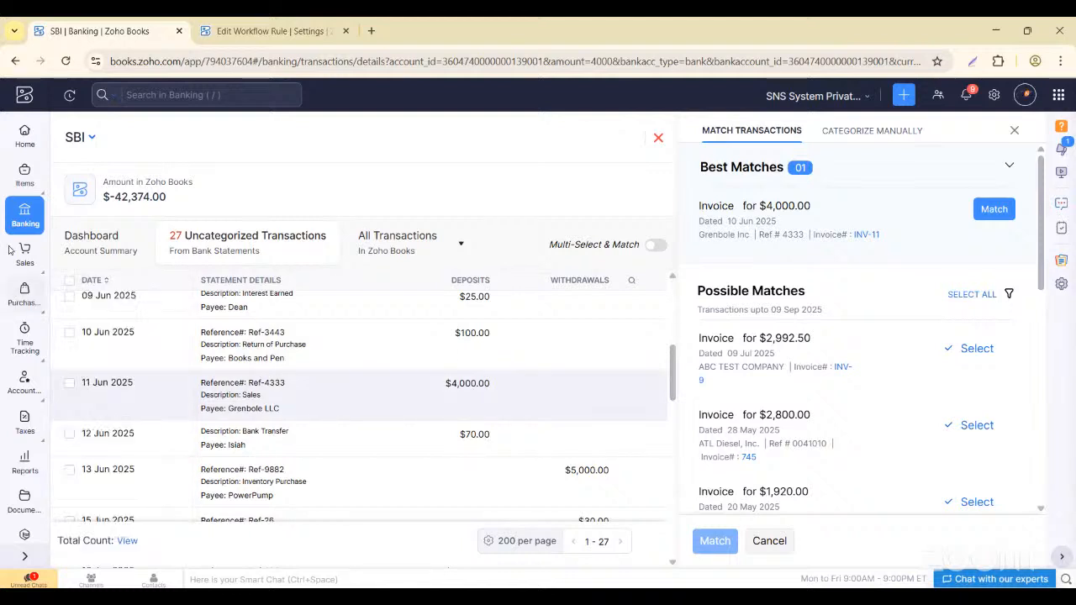
- Check invoice INV-11 for Grenbole Inc in the Invoices list, and return to SBI's uncategorized transactions
mouse_move(24, 254)
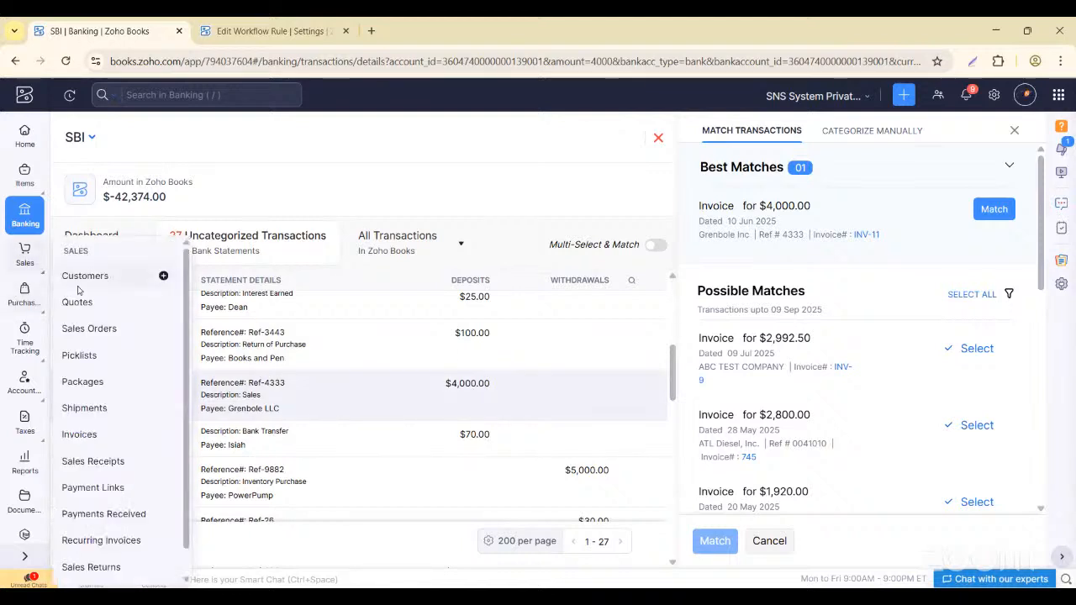
left_click(79, 434)
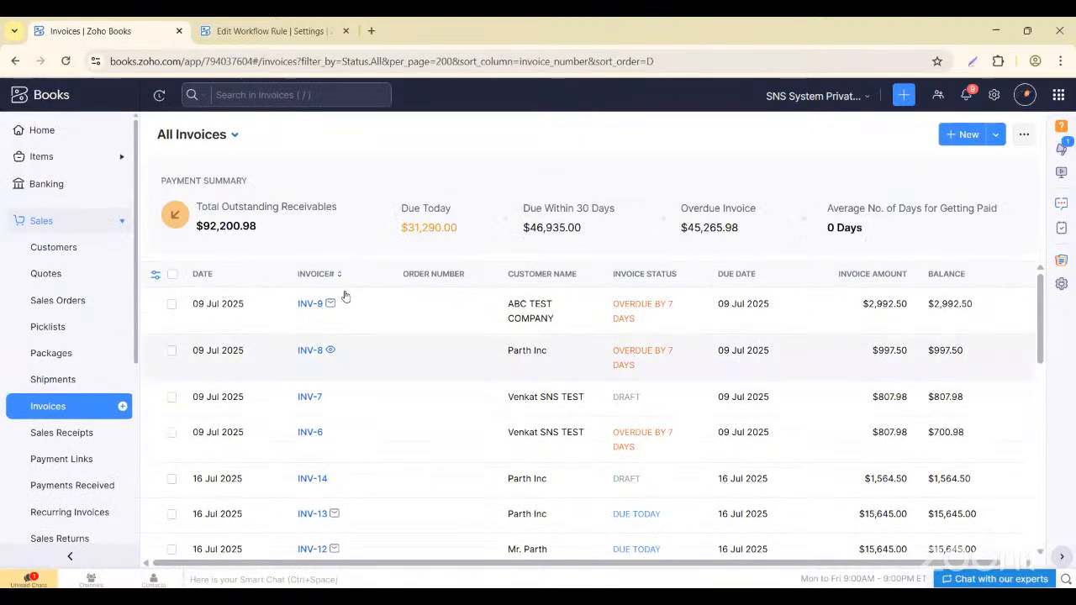
scroll(434, 328, "down", 3)
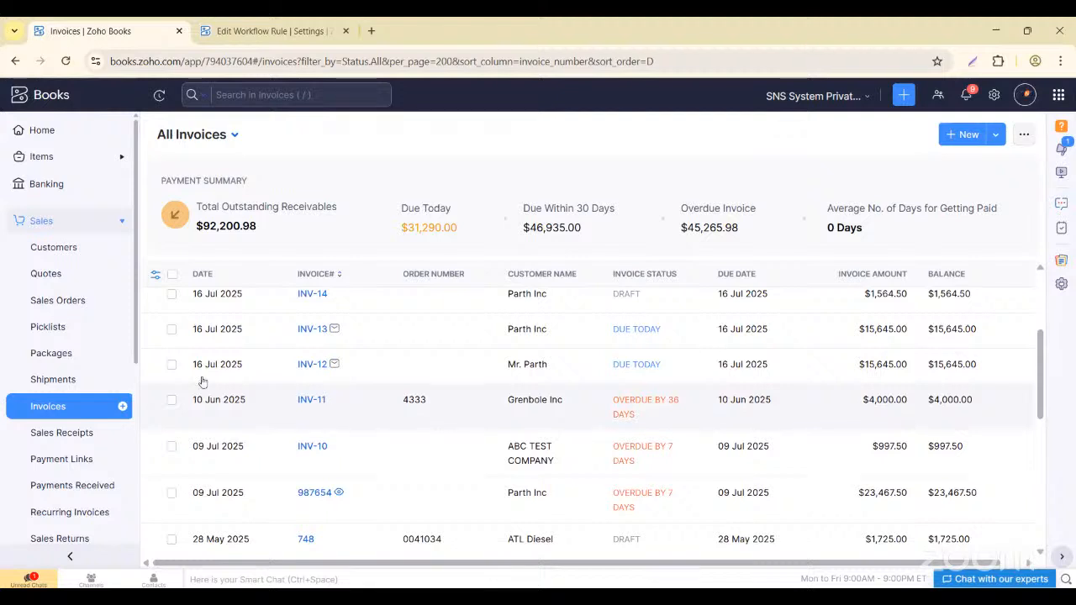
left_click(36, 180)
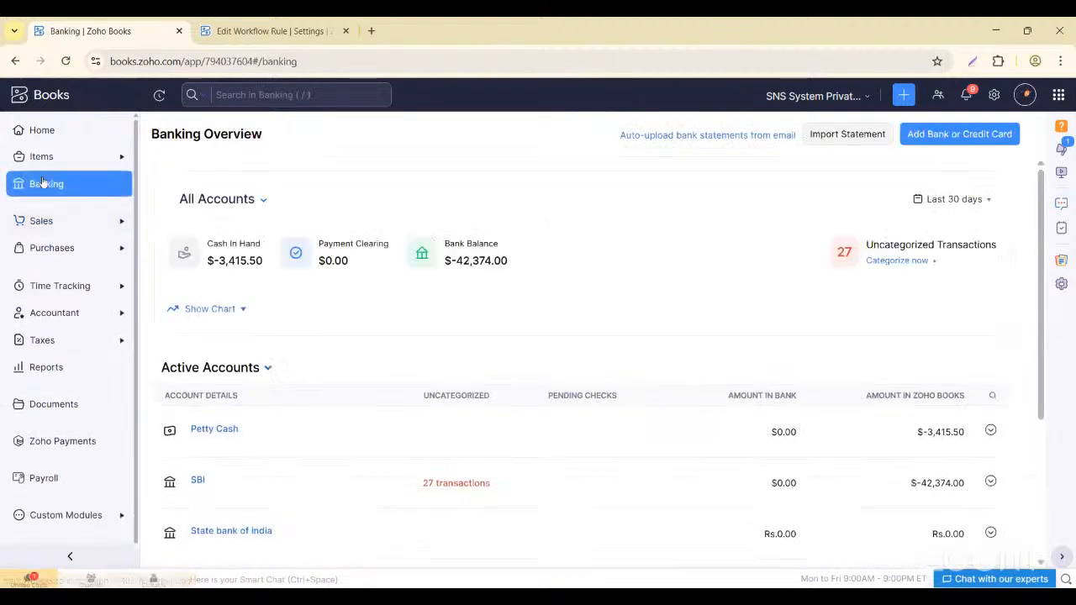
scroll(281, 357, "down", 3)
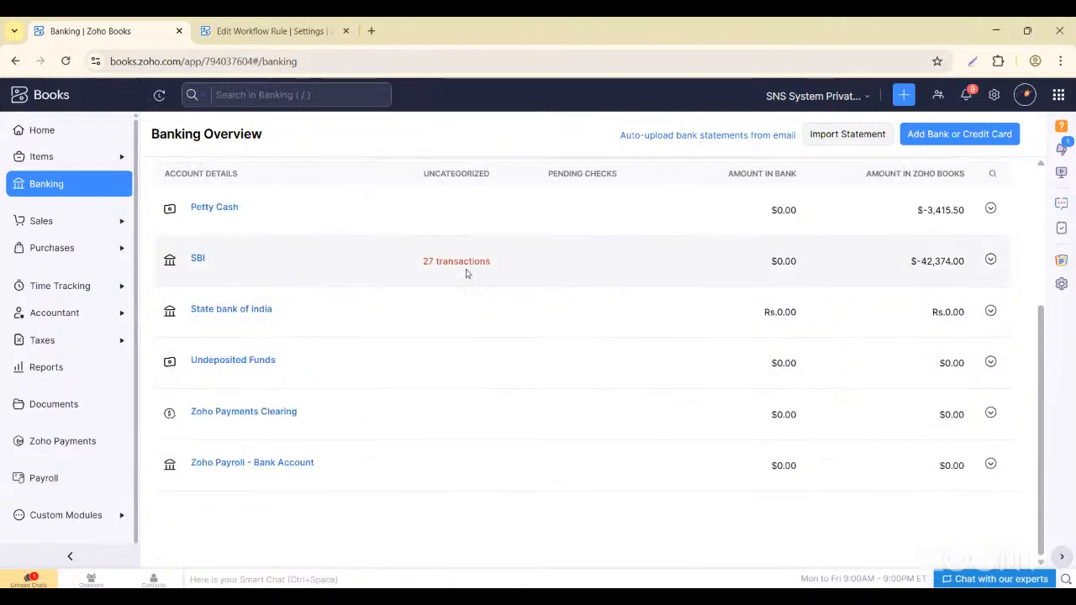
left_click(454, 263)
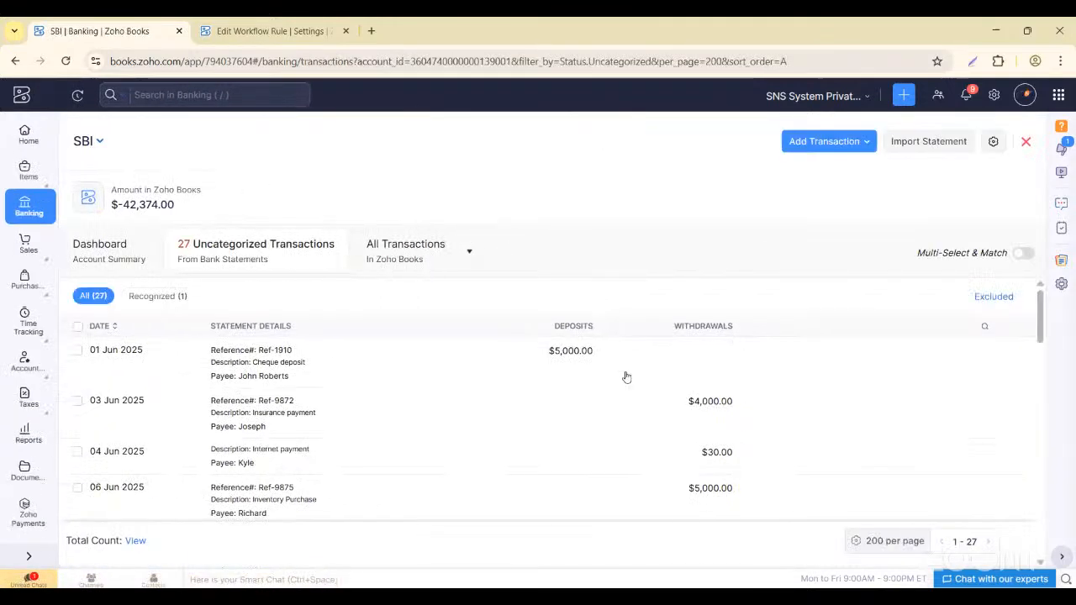
- Match the 11 Jun 2025 Grenbole LLC deposit, Ref-4333, with its best match, invoice INV-11 for $4,000.00
scroll(626, 377, "down", 5)
scroll(626, 377, "down", 1)
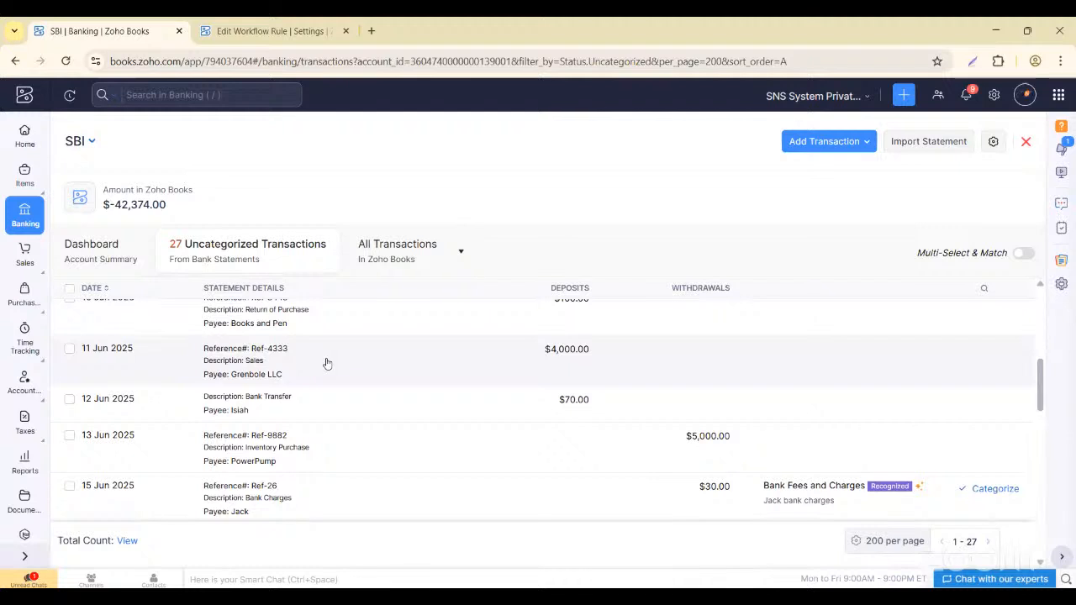
left_click(325, 364)
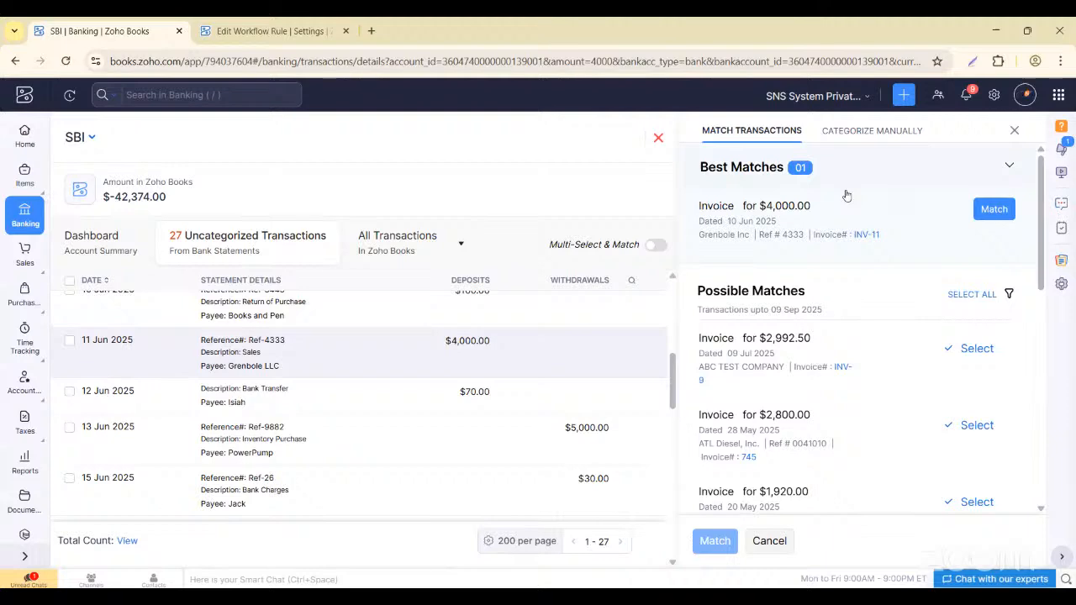
left_click(992, 210)
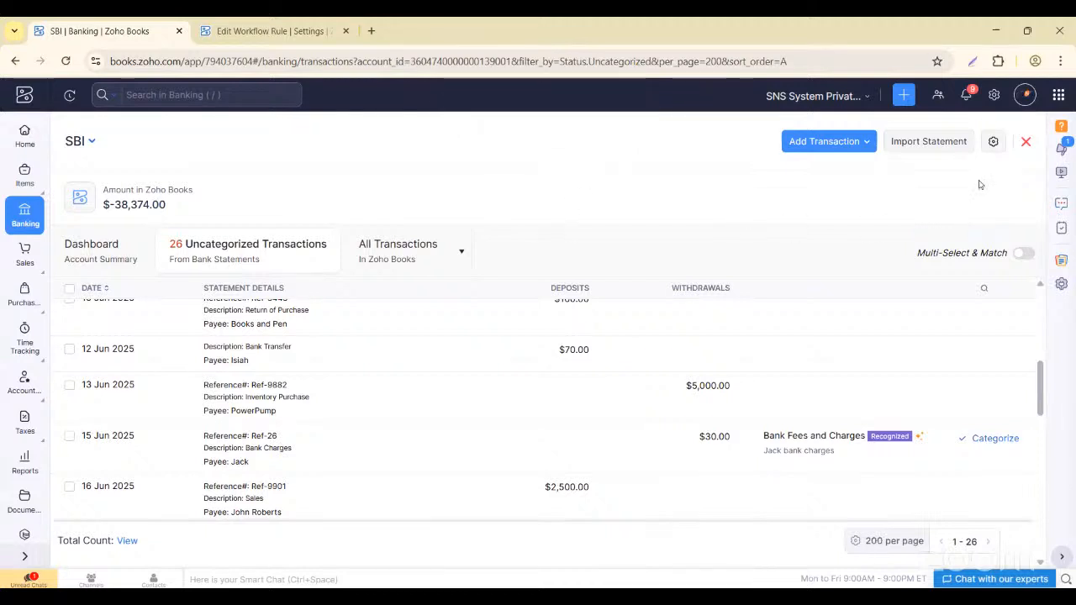
- Examine the best and possible matches for the 08 Jun 2025 stationery purchase, Ref-0101, from Books and Pen
scroll(681, 375, "up", 1)
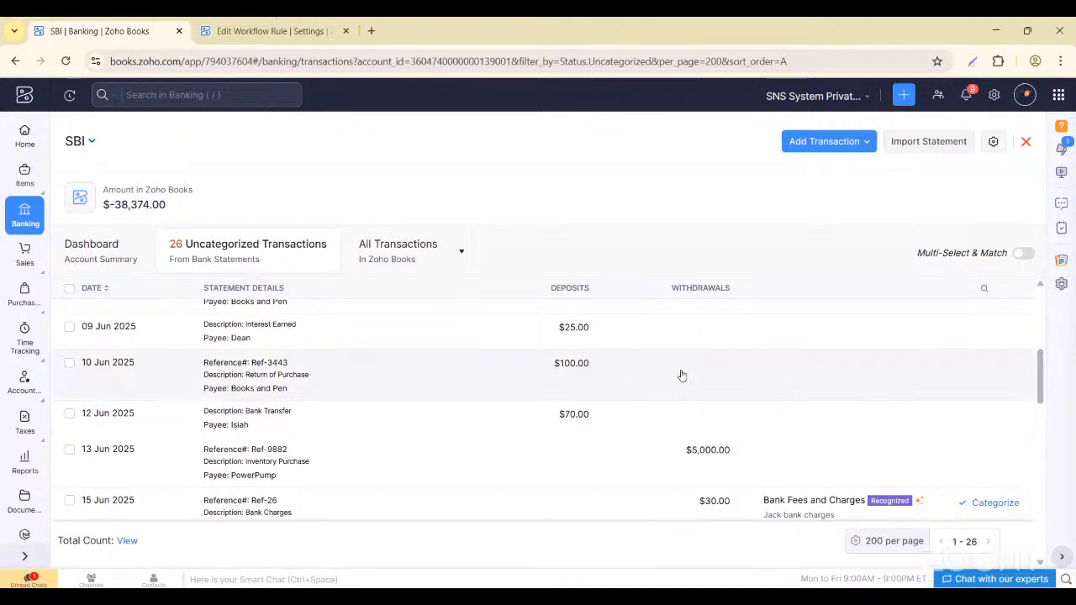
scroll(681, 375, "up", 2)
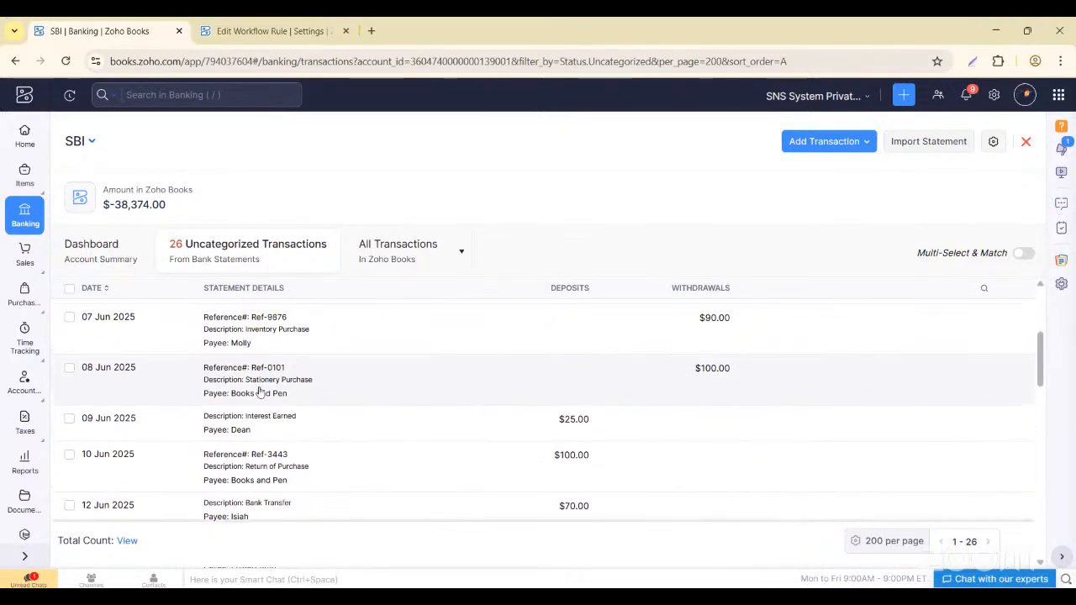
left_click(242, 384)
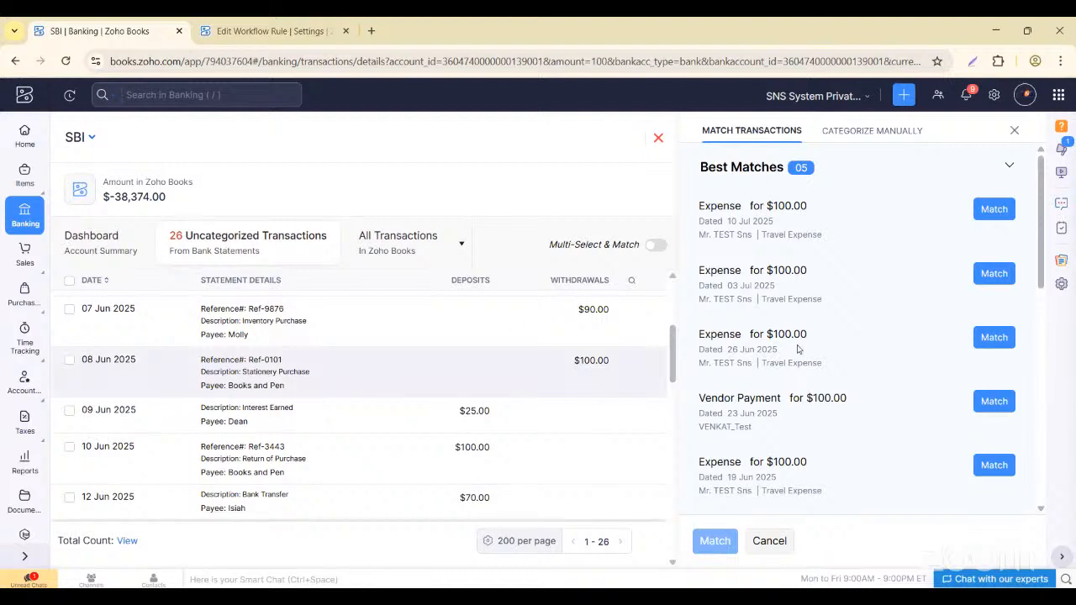
scroll(798, 349, "down", 3)
scroll(798, 349, "down", 5)
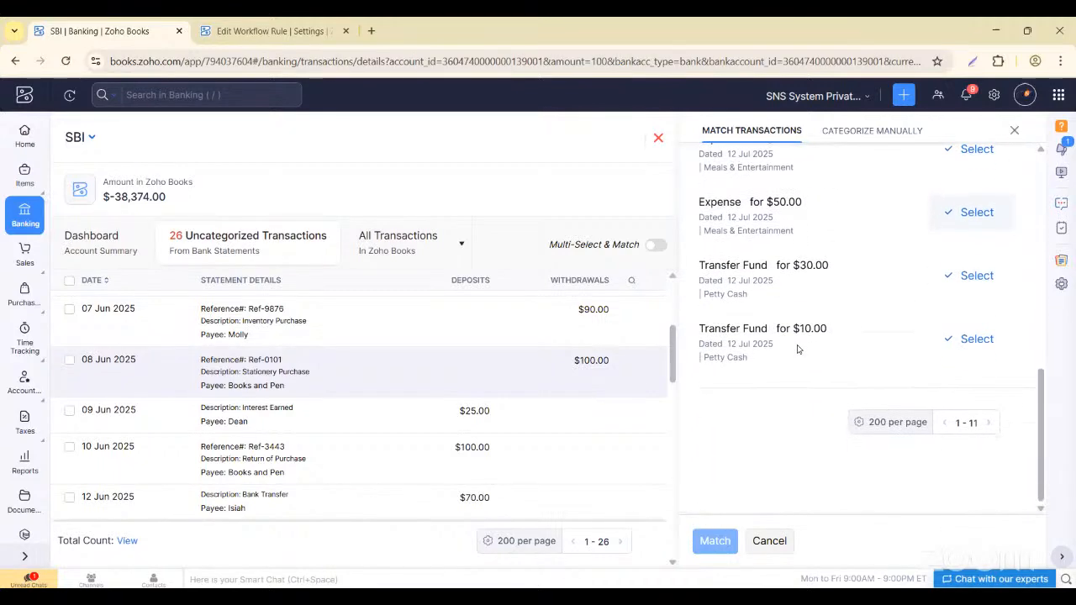
scroll(798, 350, "up", 8)
scroll(798, 350, "up", 1)
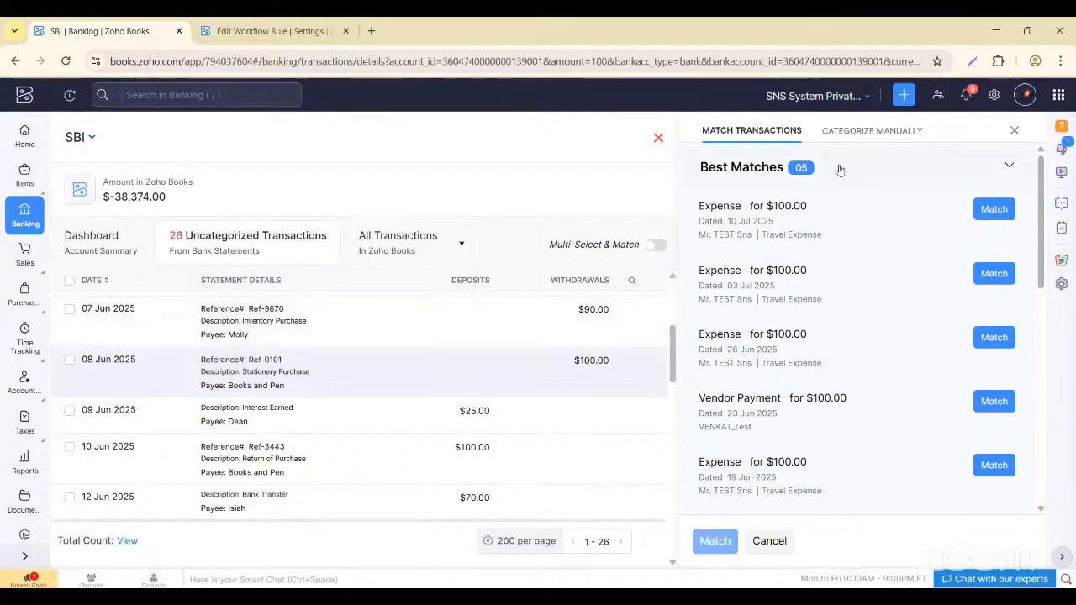
- Start categorizing the 08 Jun 2025 stationery purchase, Ref-0101, manually as an Expense under the Office Supplies account
left_click(878, 132)
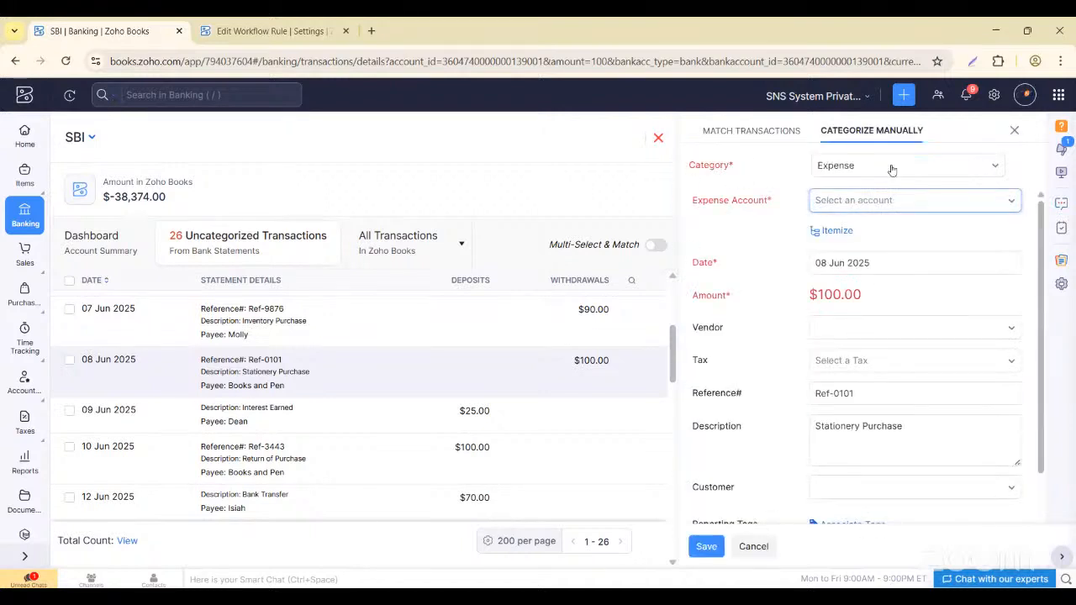
left_click(847, 205)
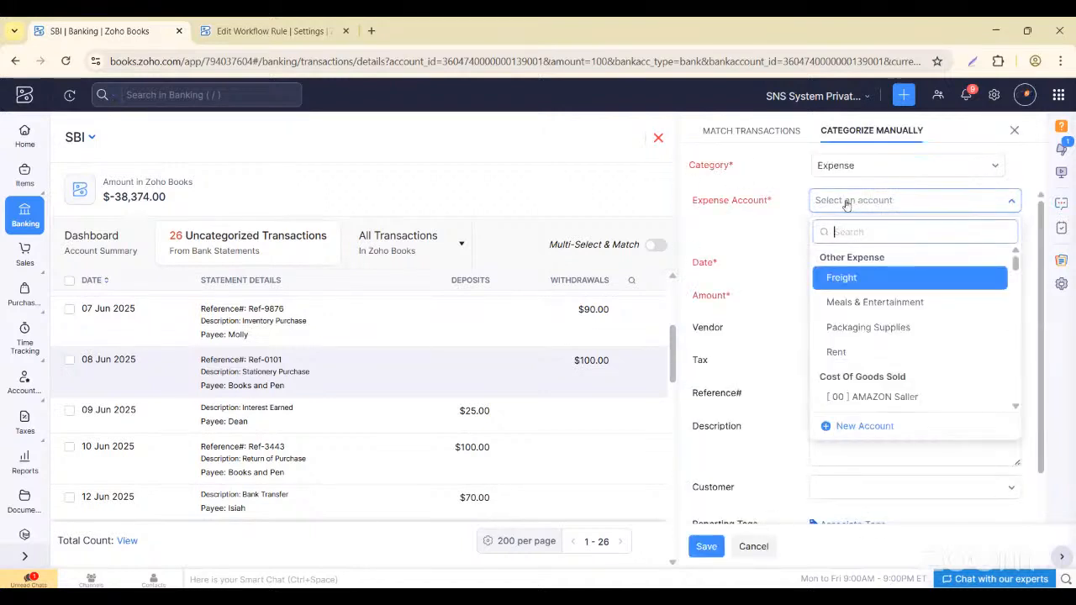
scroll(869, 350, "down", 1)
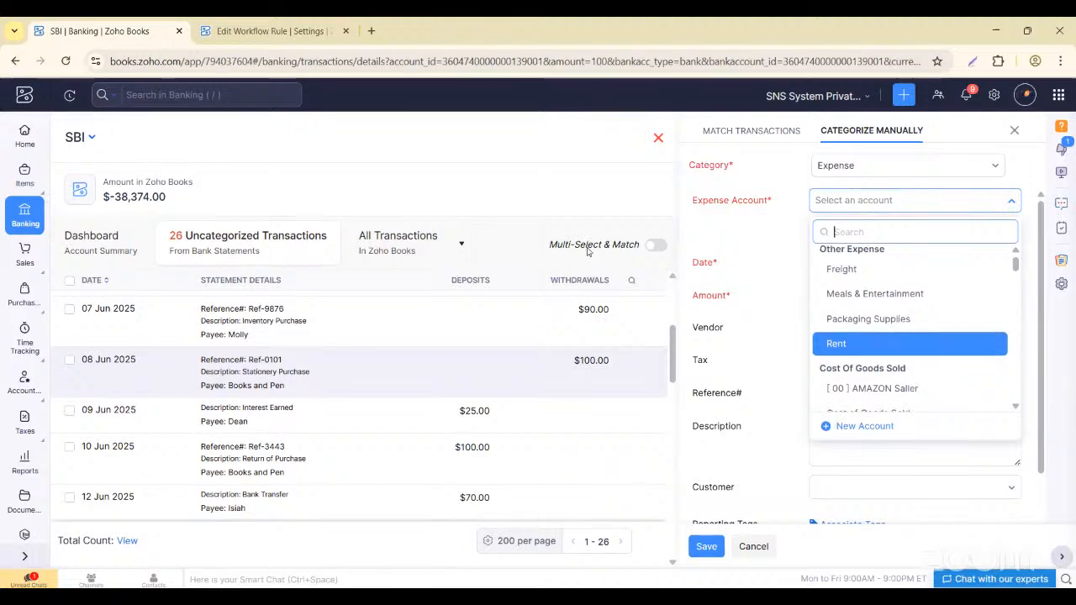
scroll(876, 317, "down", 3)
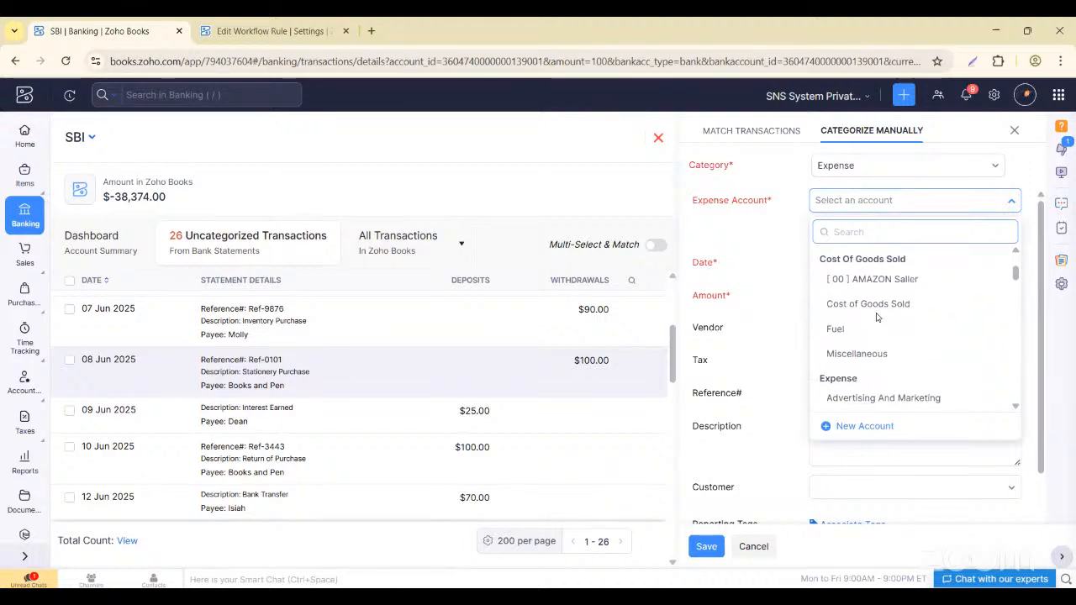
scroll(876, 317, "down", 5)
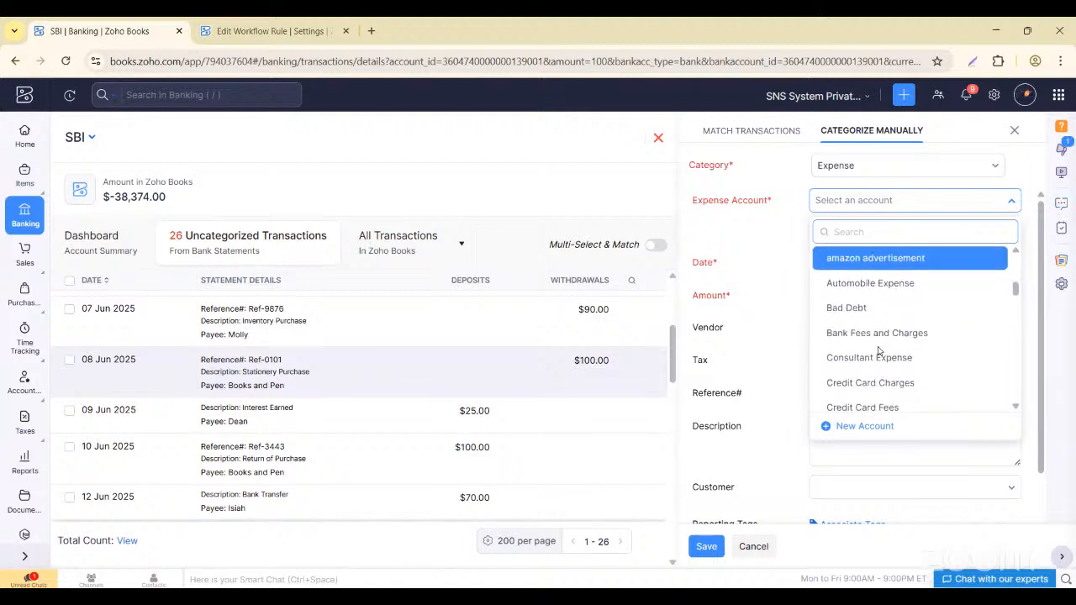
scroll(878, 352, "down", 5)
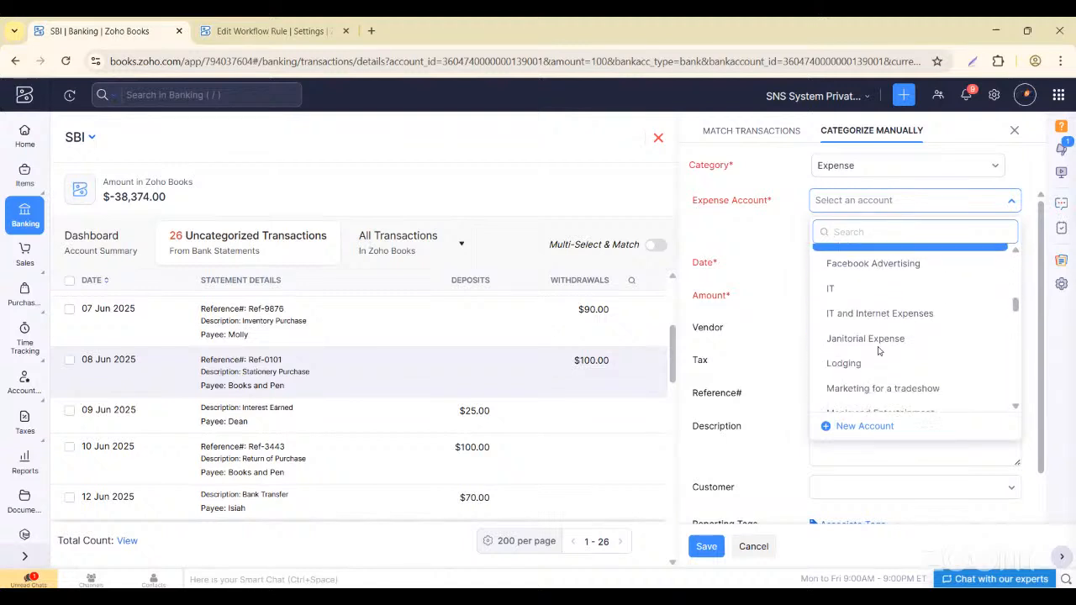
scroll(878, 351, "down", 5)
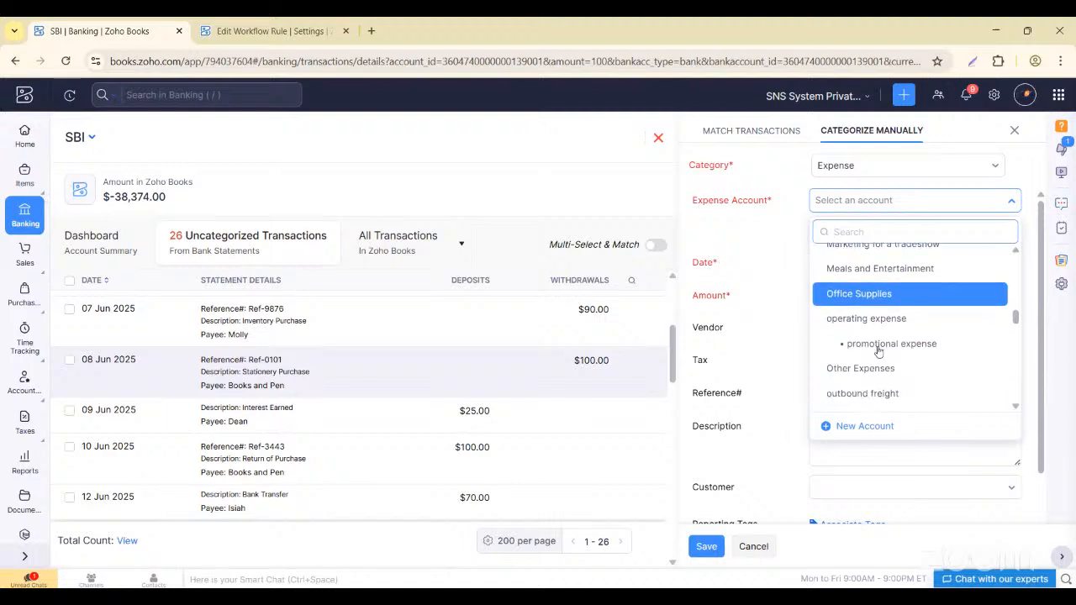
left_click(865, 299)
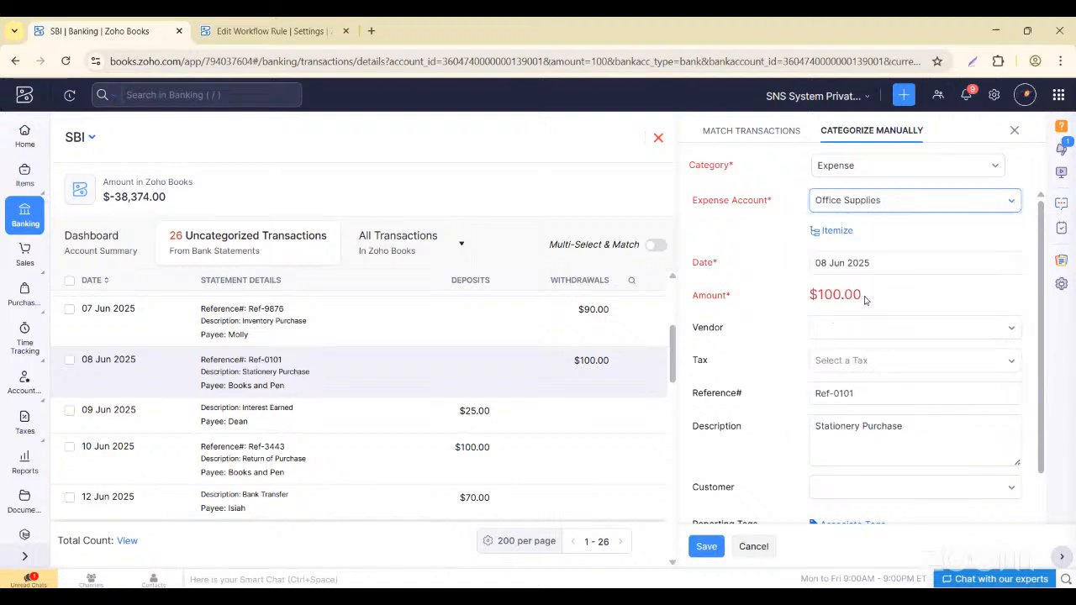
left_click(857, 327)
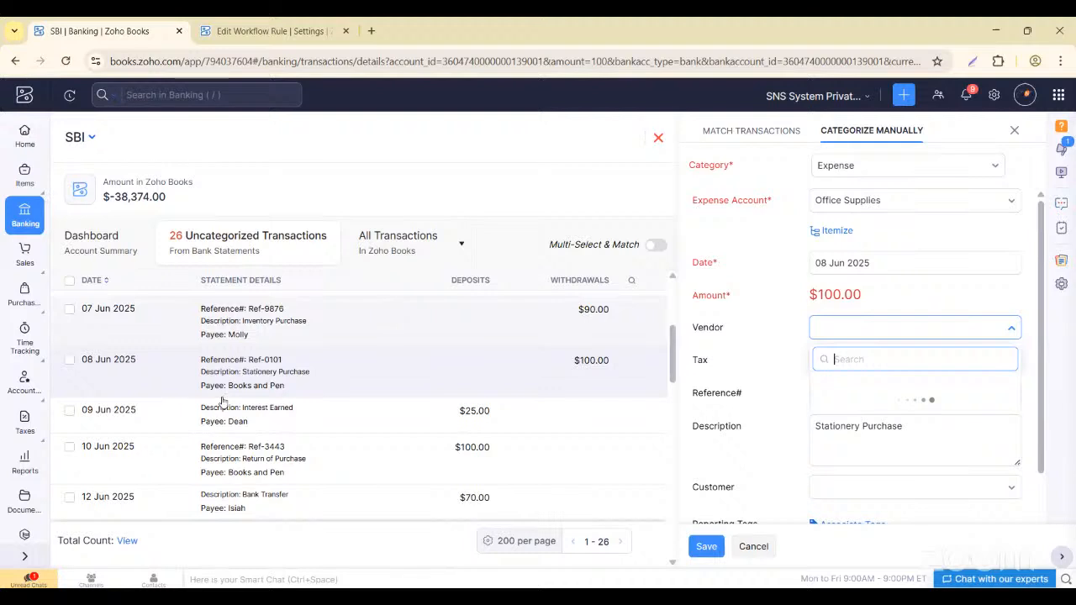
scroll(829, 493, "down", 2)
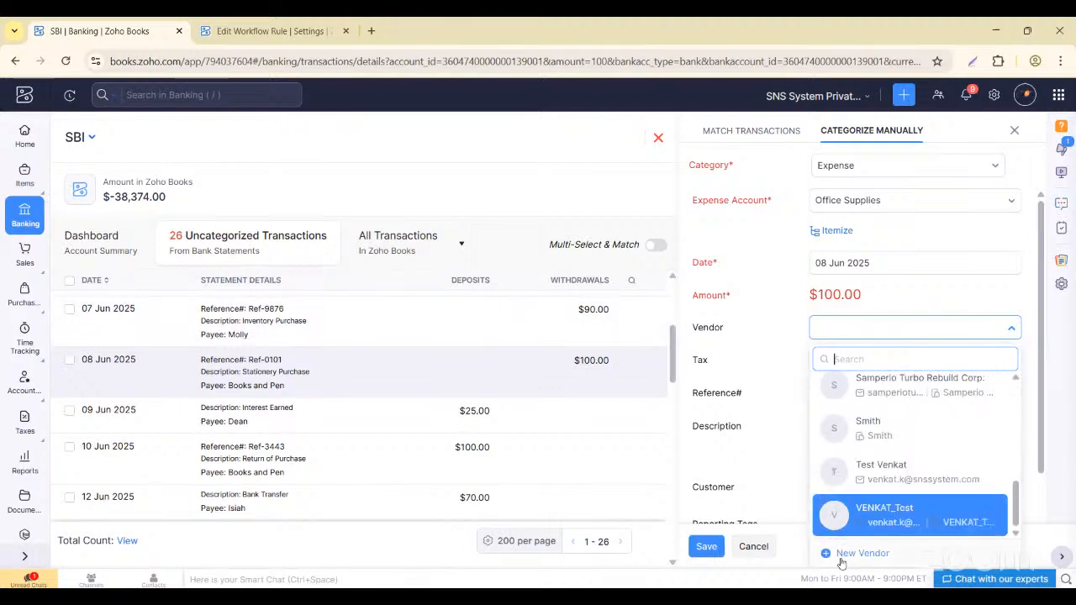
left_click(760, 317)
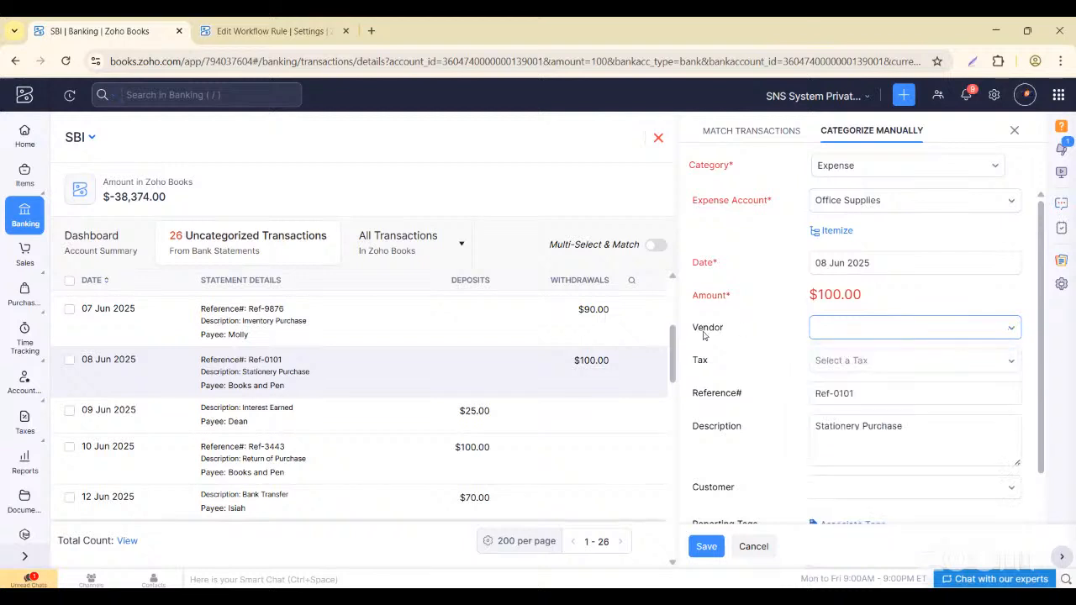
left_click(843, 330)
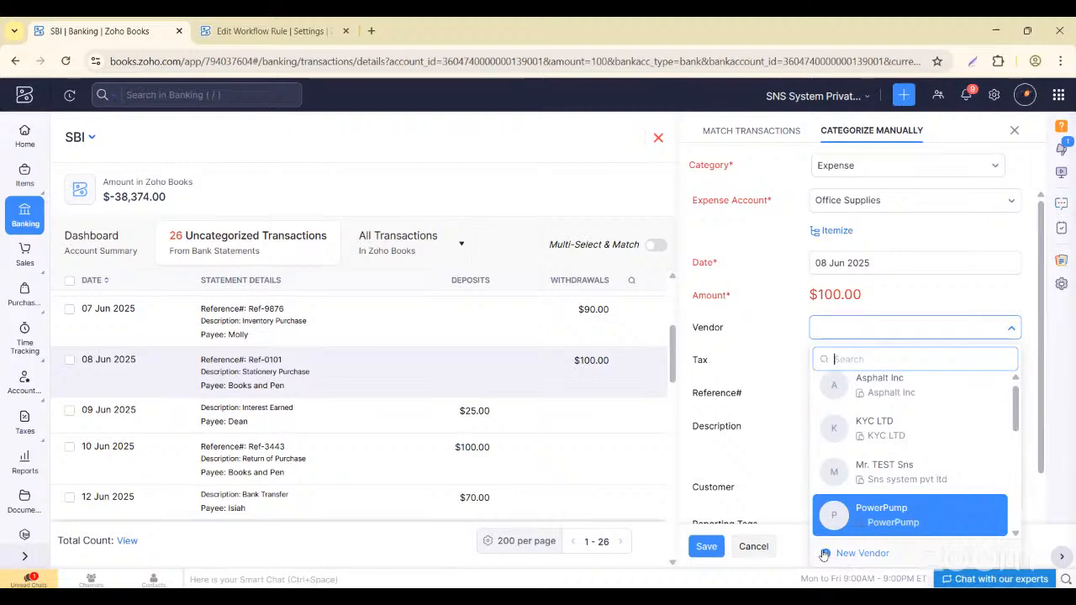
left_click(849, 553)
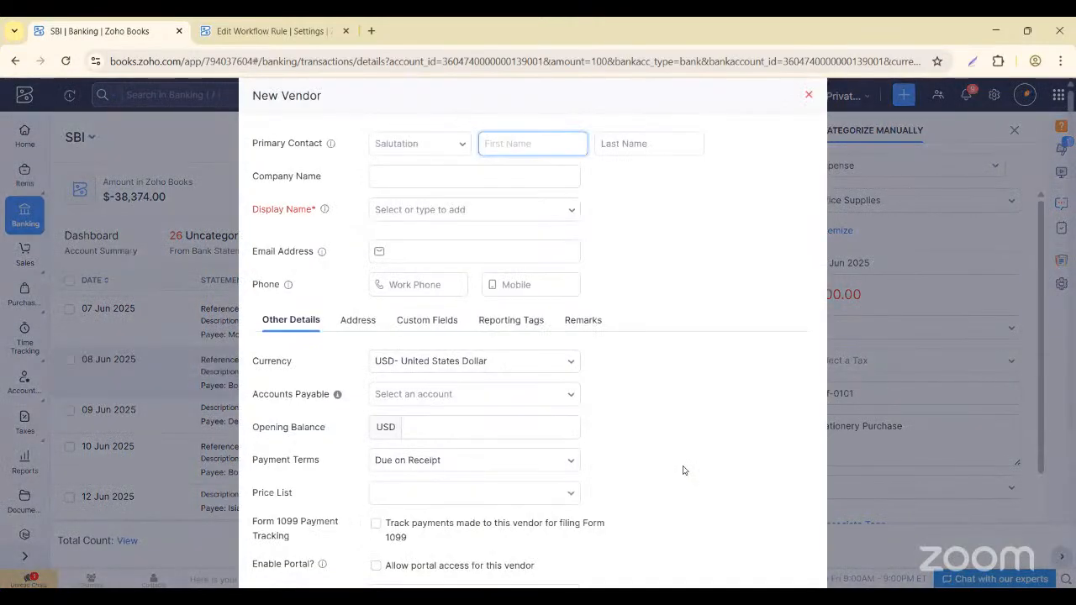
left_click(399, 182)
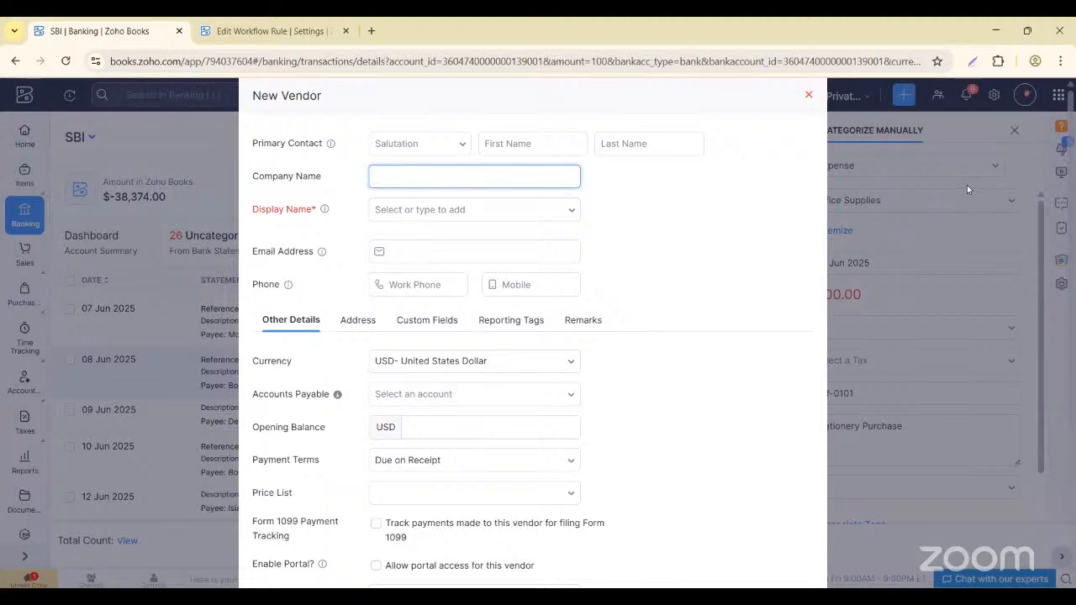
left_click(808, 95)
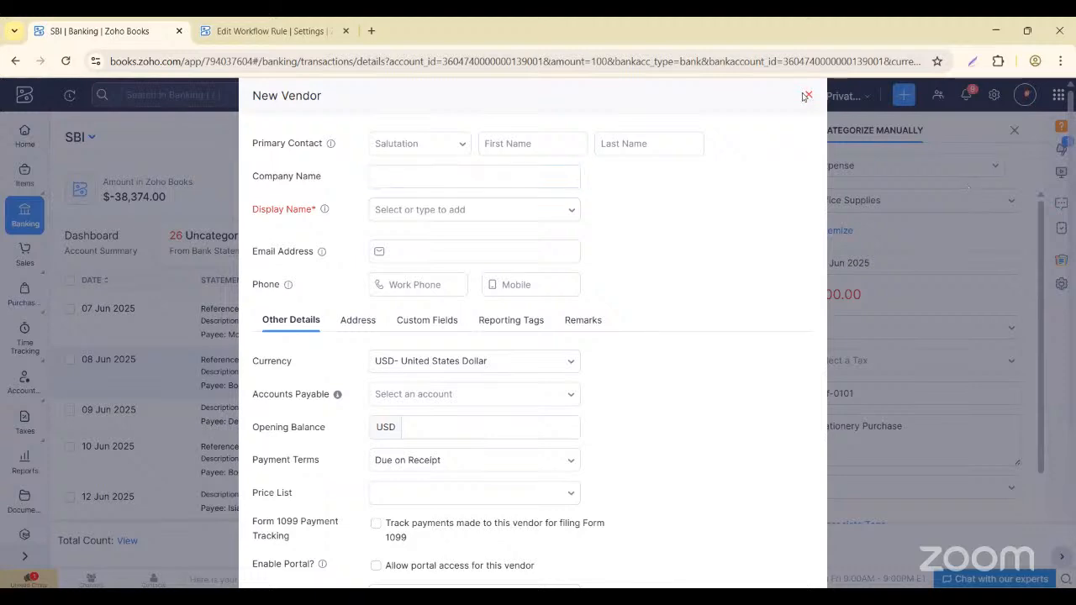
left_click(809, 97)
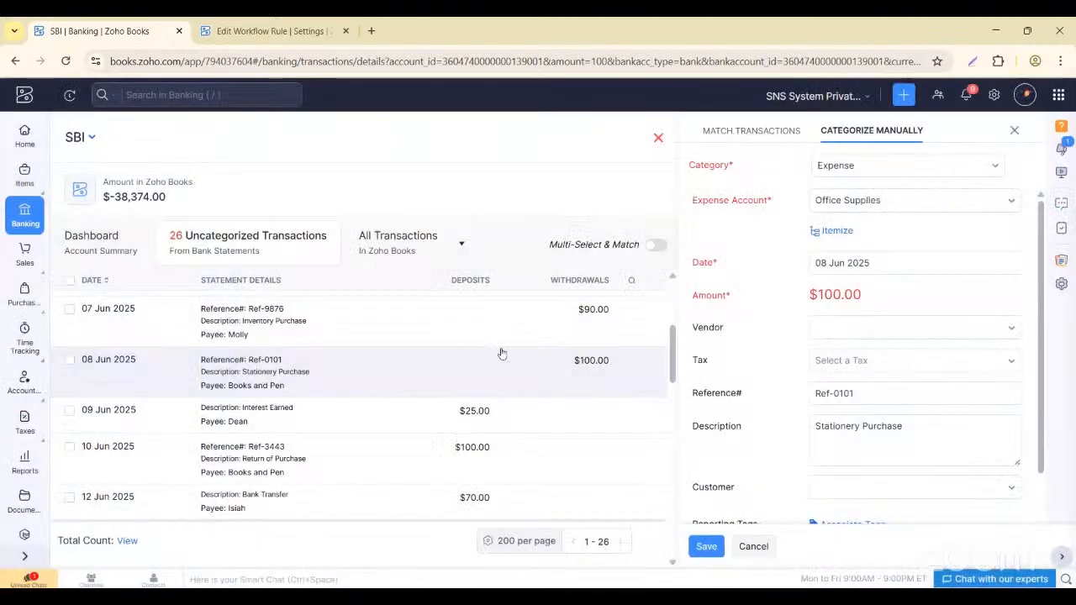
- Create a new vendor with company and display name Books and Pen, and assign it to the Ref-0101 expense
left_click(900, 328)
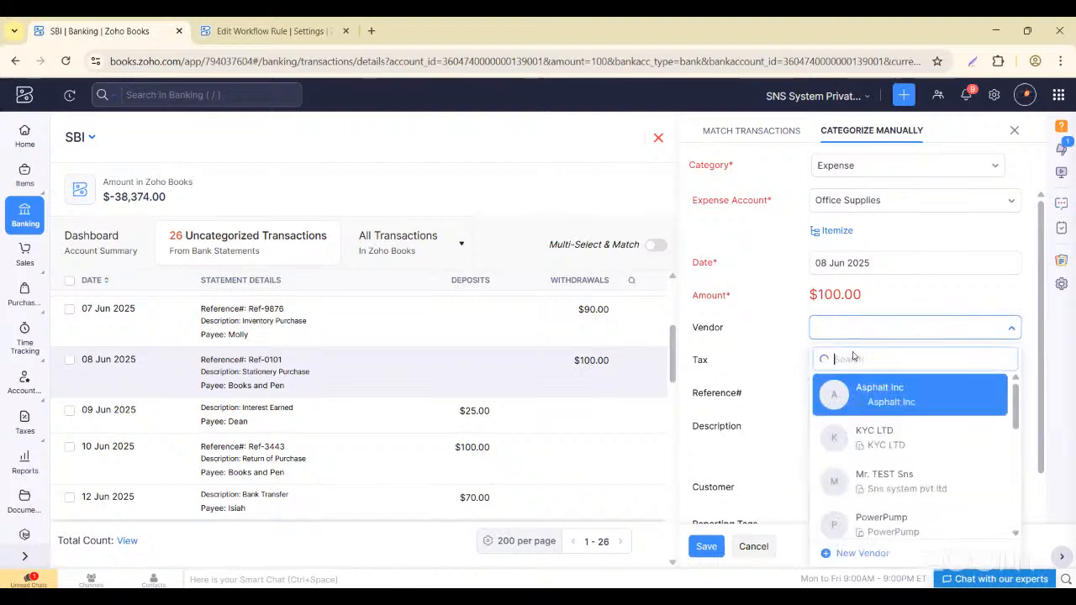
left_click(826, 554)
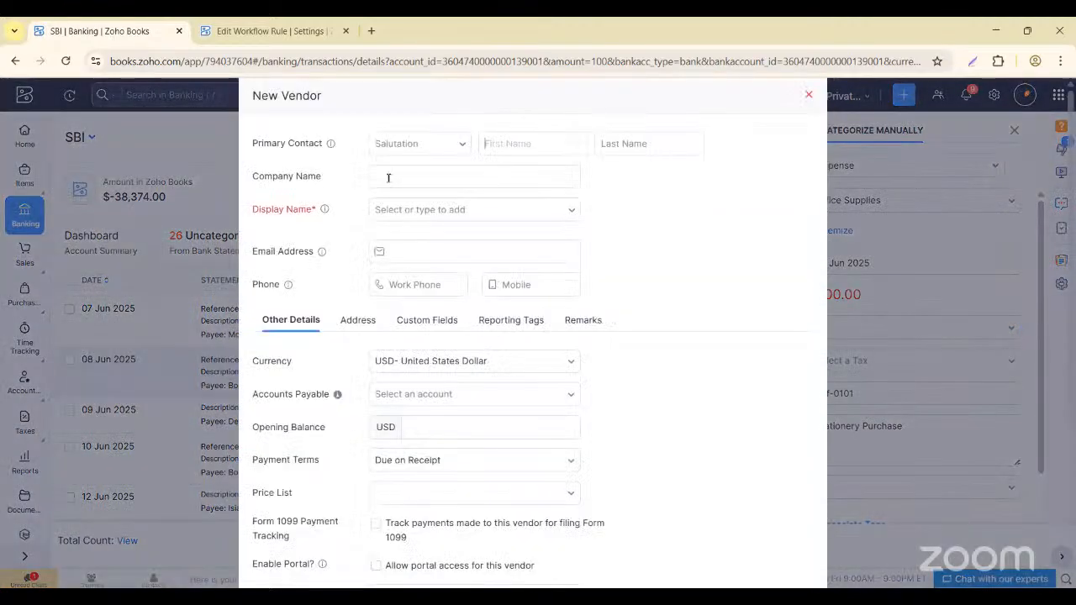
left_click(389, 177)
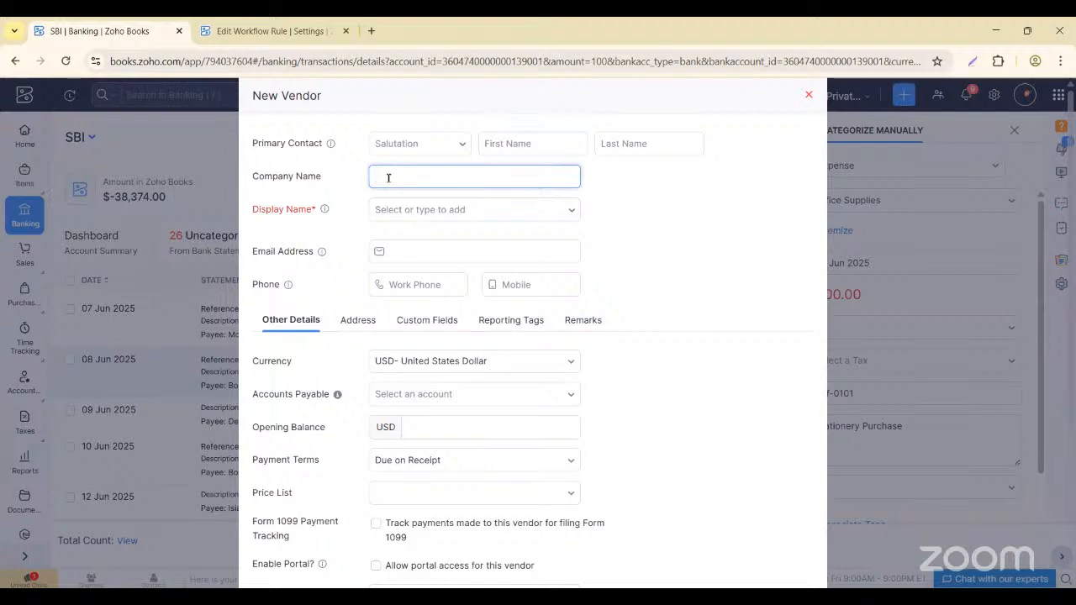
type("Books and Pen")
left_click(467, 209)
left_click(417, 254)
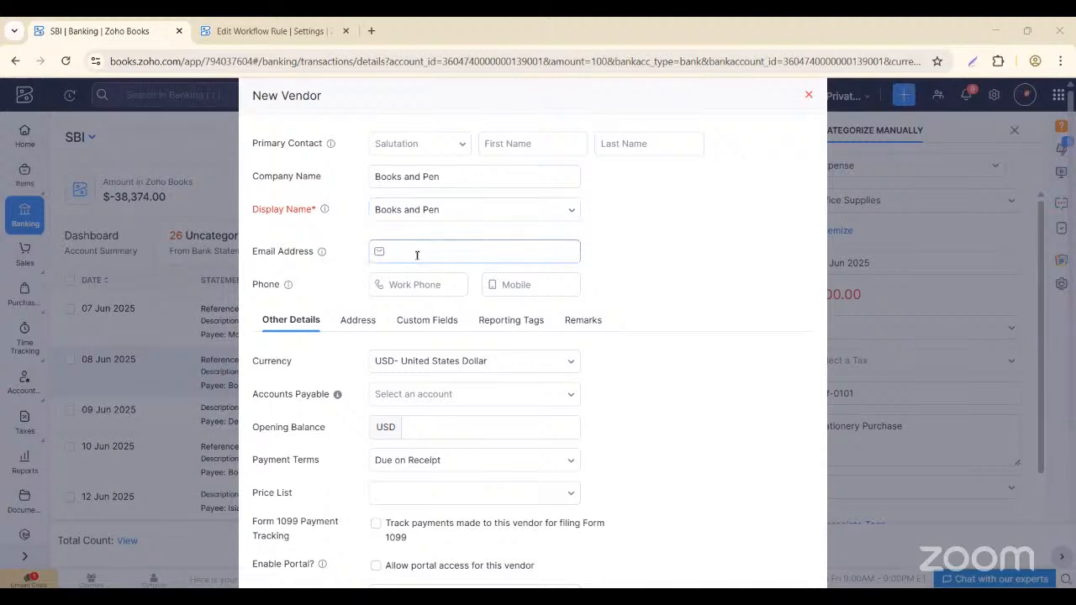
scroll(425, 302, "down", 3)
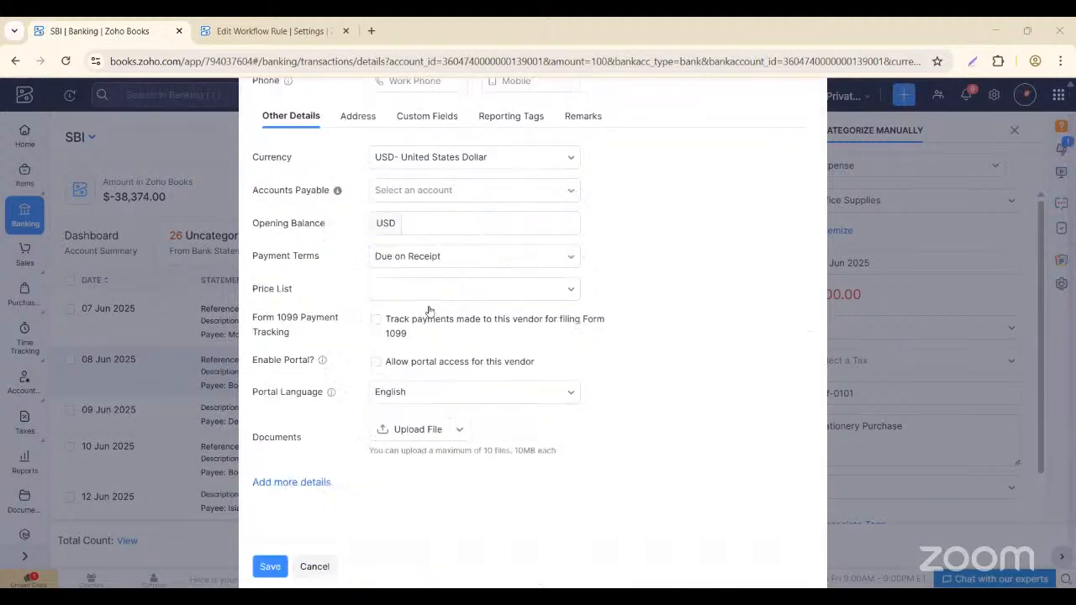
scroll(429, 311, "up", 2)
scroll(428, 311, "down", 2)
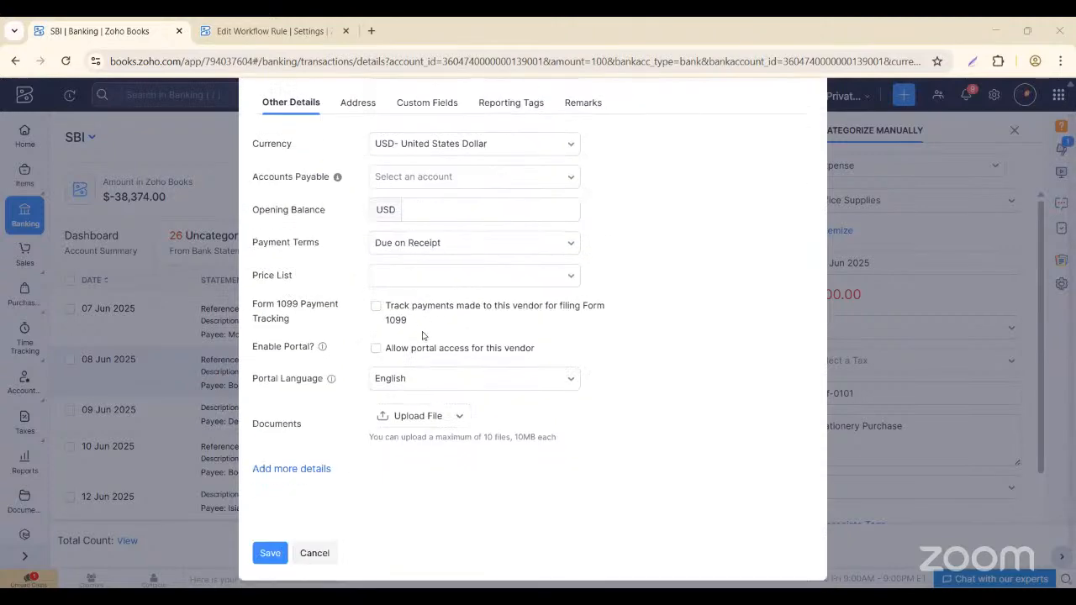
left_click(267, 545)
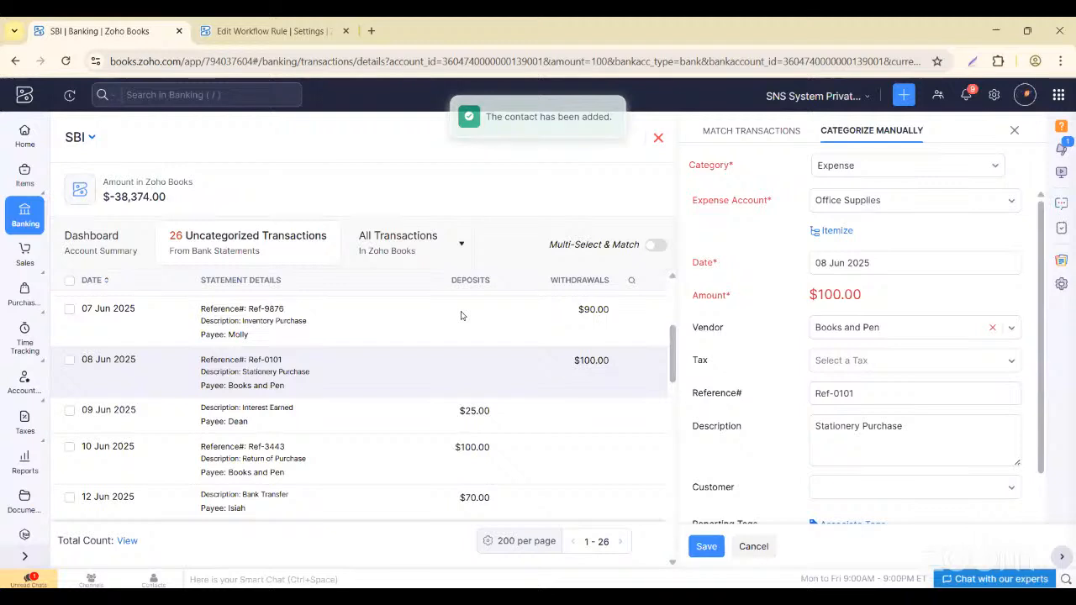
- Change the expense description to "Stationery Purchase. Pens, Markers, Staplers." and save the categorization
scroll(850, 385, "down", 1)
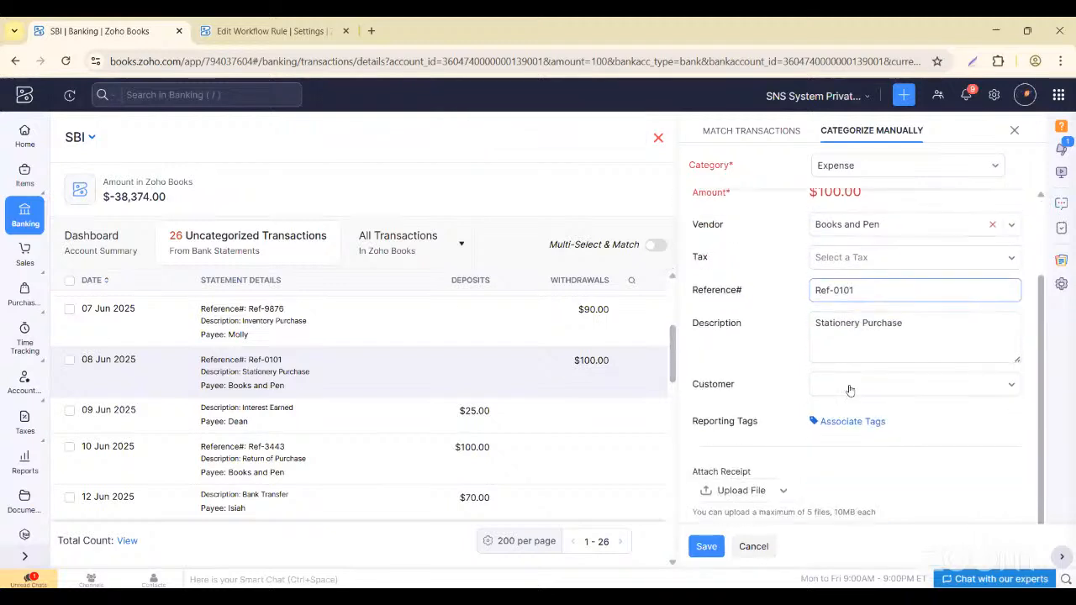
left_click(859, 334)
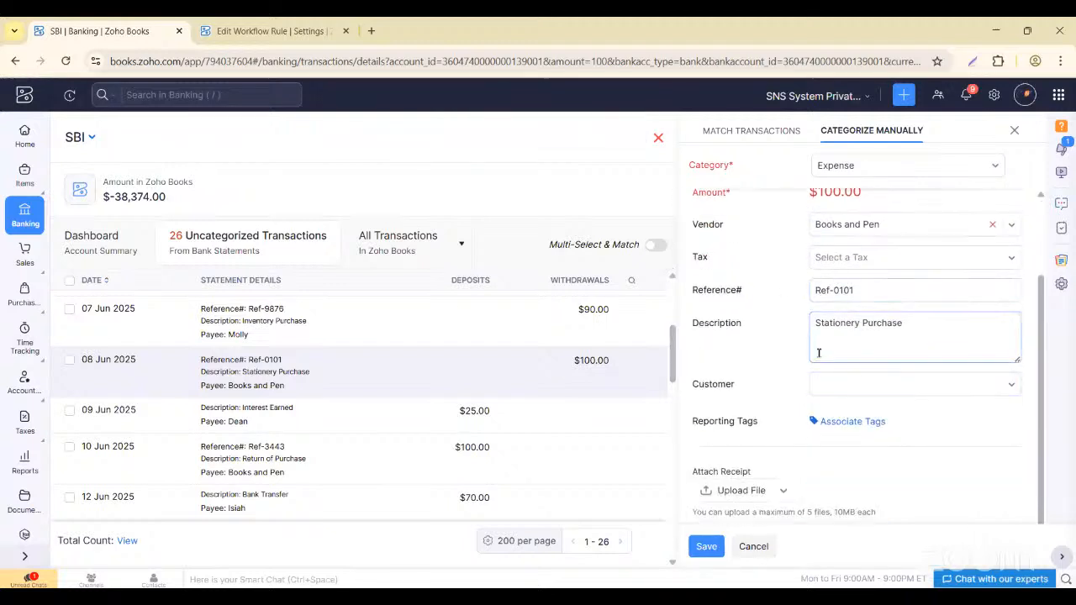
left_click(911, 319)
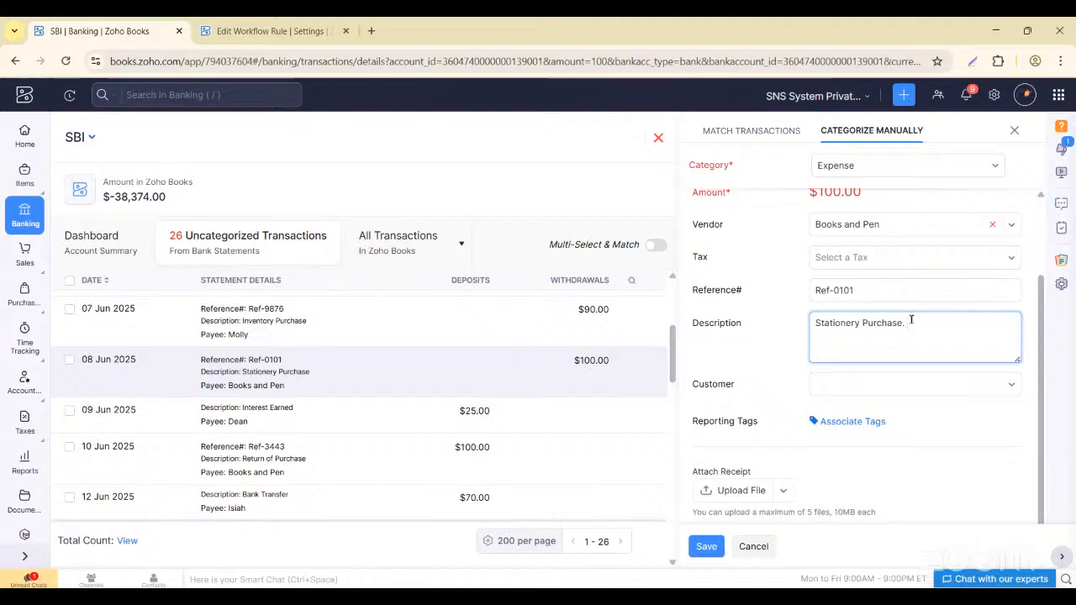
type("Pen")
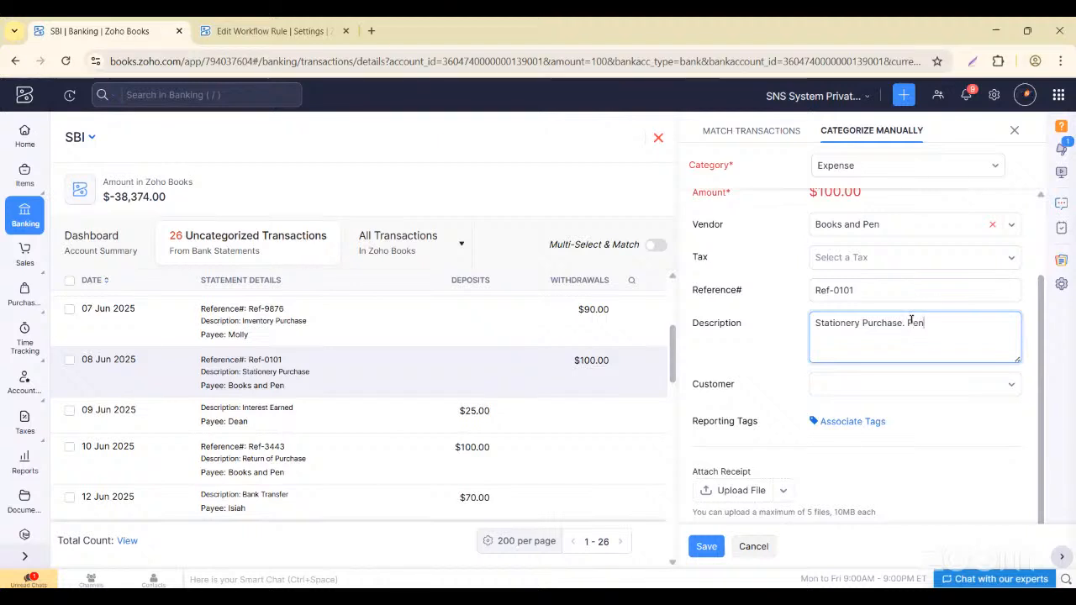
type("s, Mrkers, S")
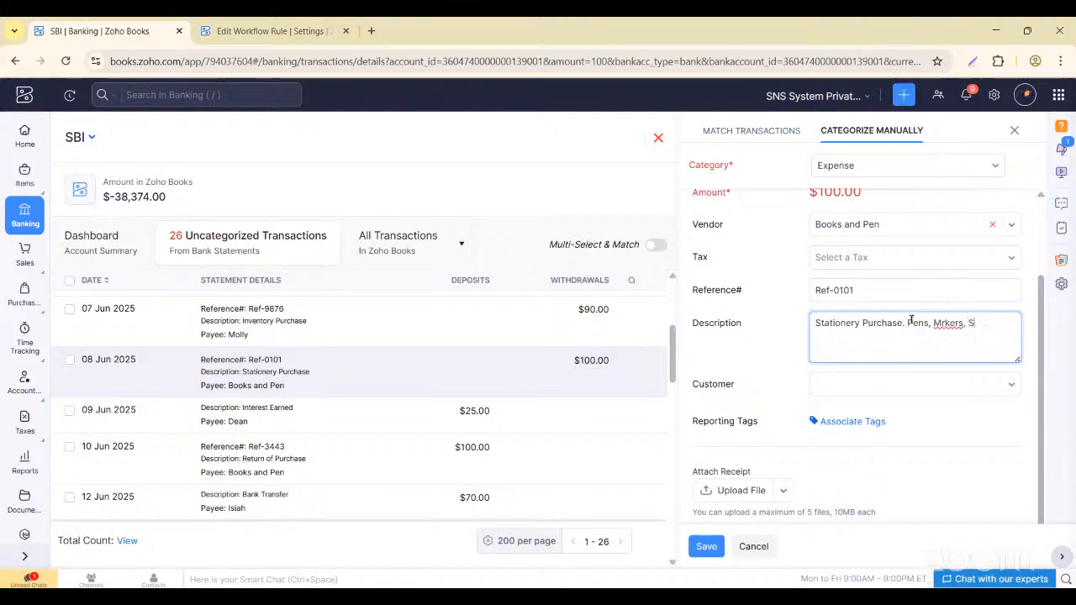
type("taple")
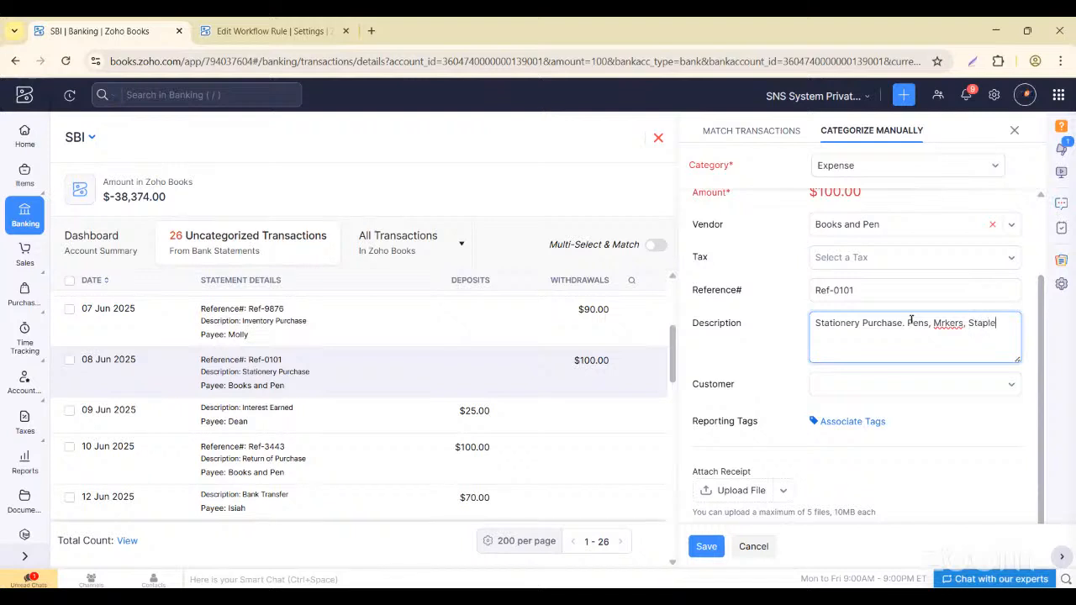
type("rs.")
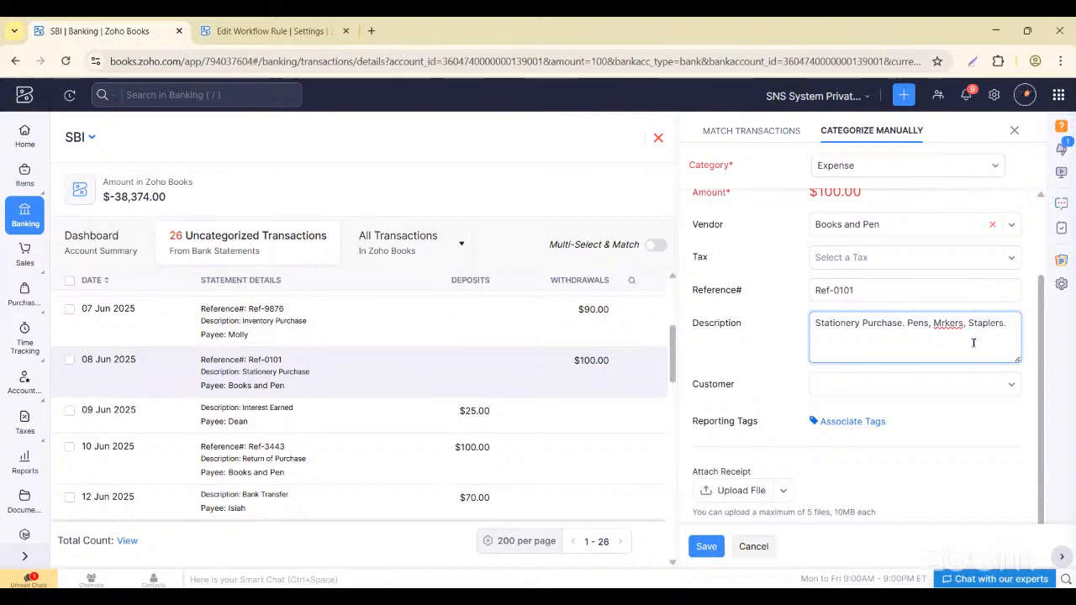
left_click(944, 322)
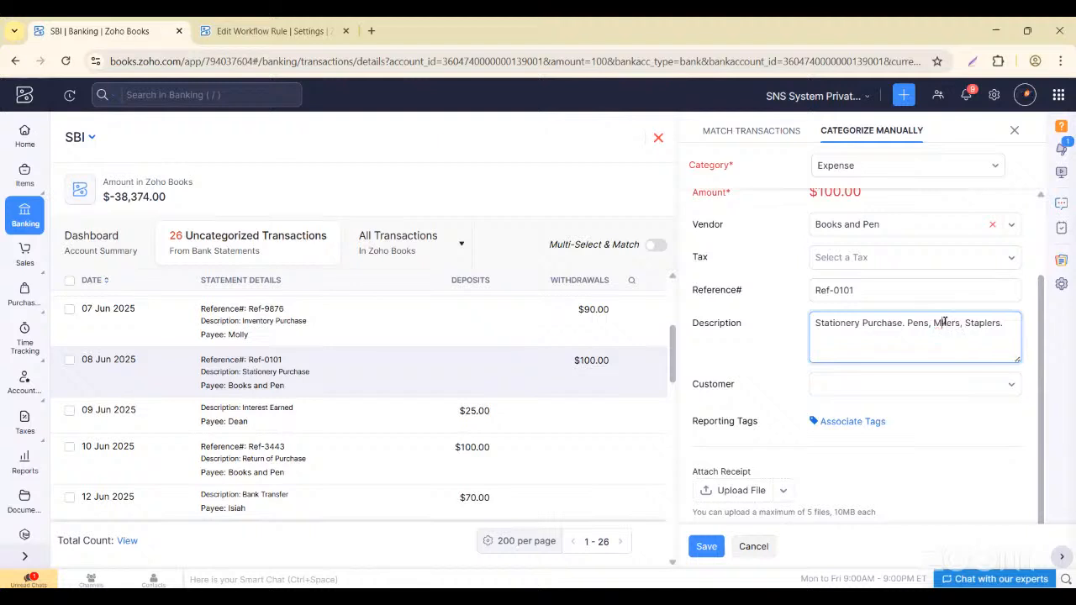
type("ar")
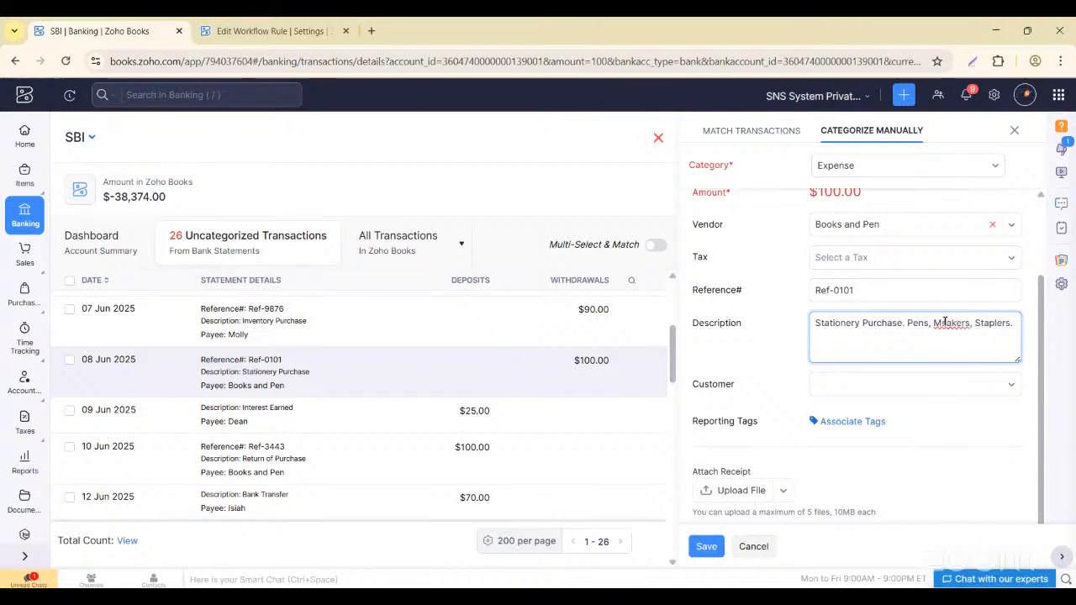
key("BackSpace")
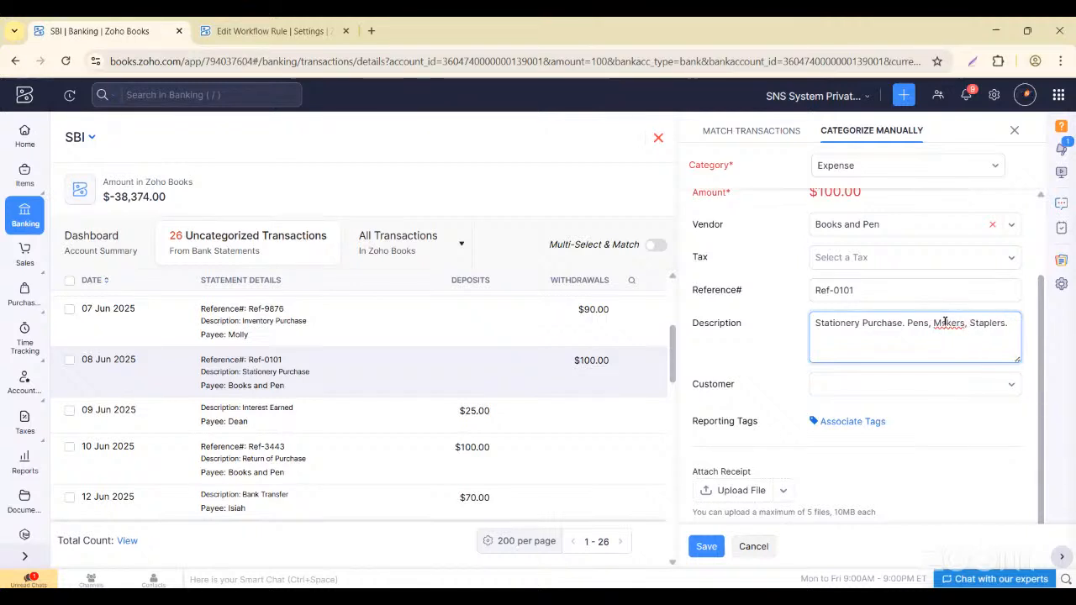
type("r")
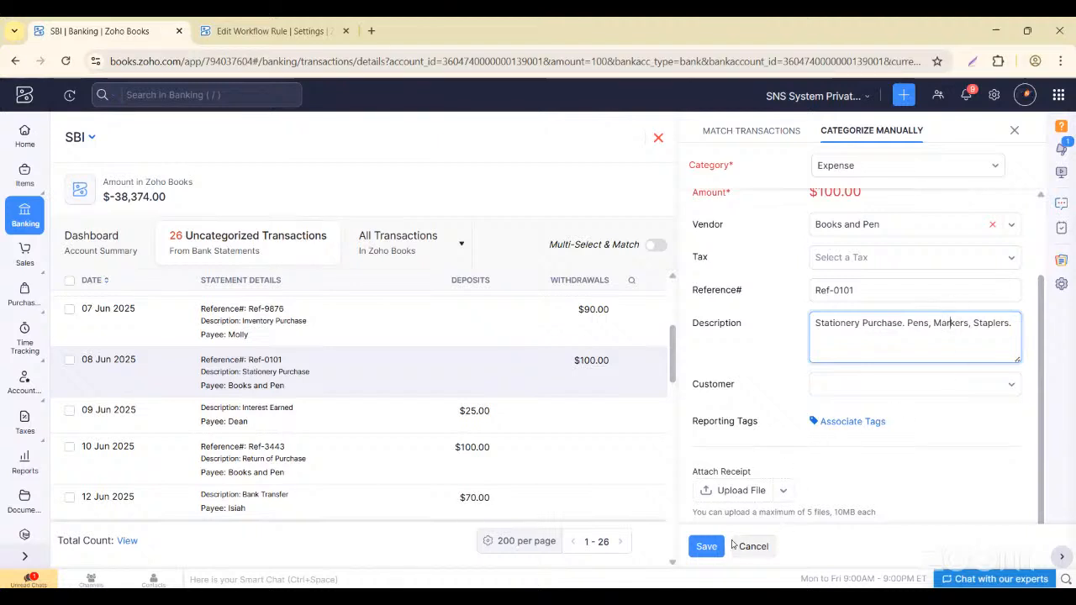
left_click(707, 546)
left_click(707, 546)
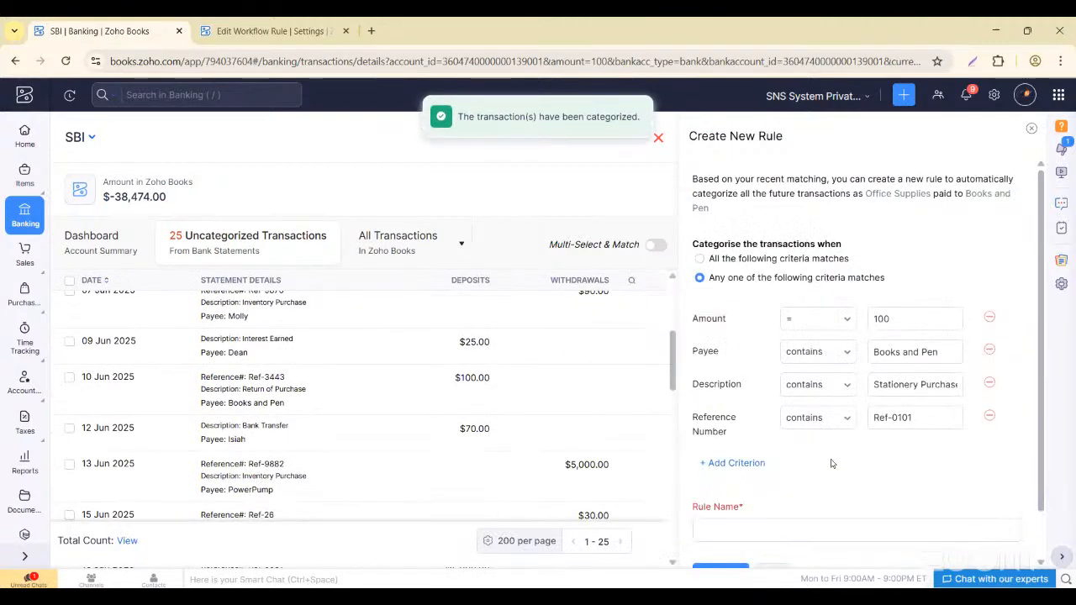
- Skip creating the suggested categorization rule, review the categorized Ref-0101 transaction's details and close them
scroll(830, 461, "down", 2)
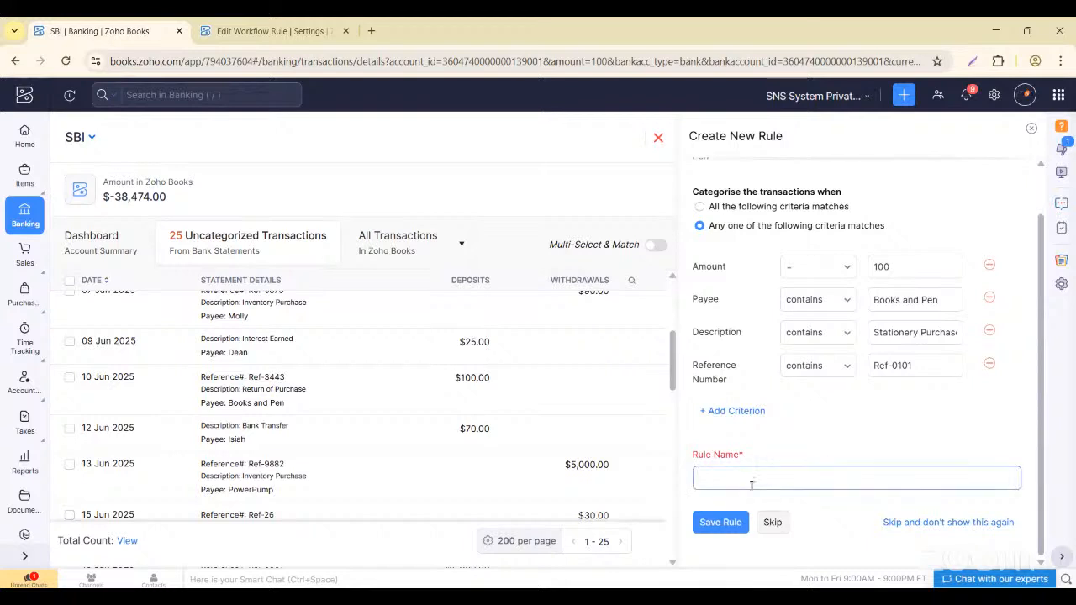
left_click(770, 523)
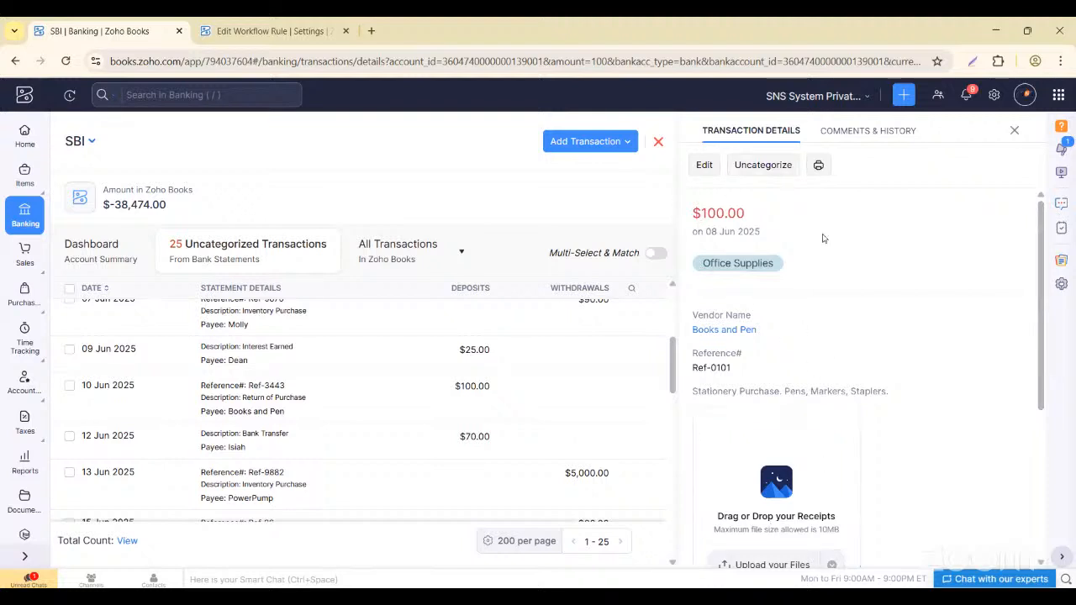
scroll(932, 377, "down", 3)
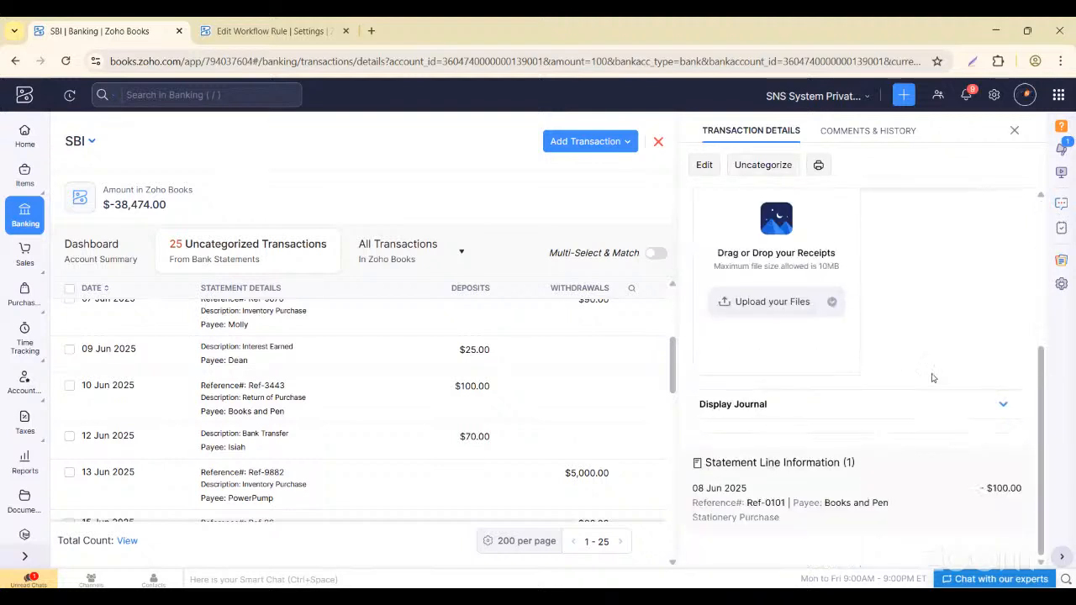
left_click(1014, 130)
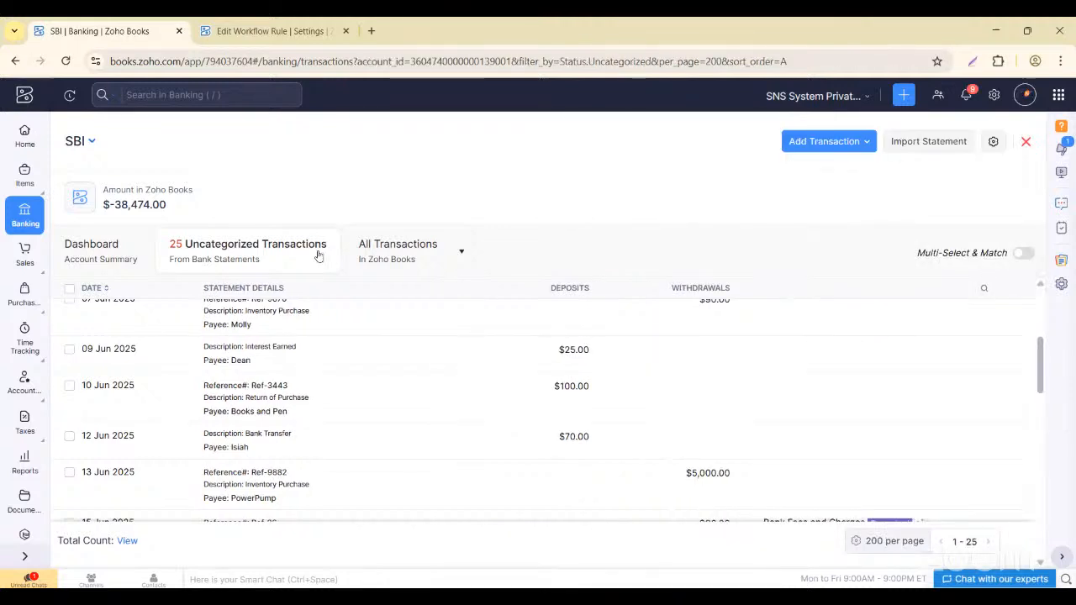
- Check the 08 Jun 2025 Ref-0101 entry among all SBI transactions and return to the uncategorized transactions
left_click(404, 253)
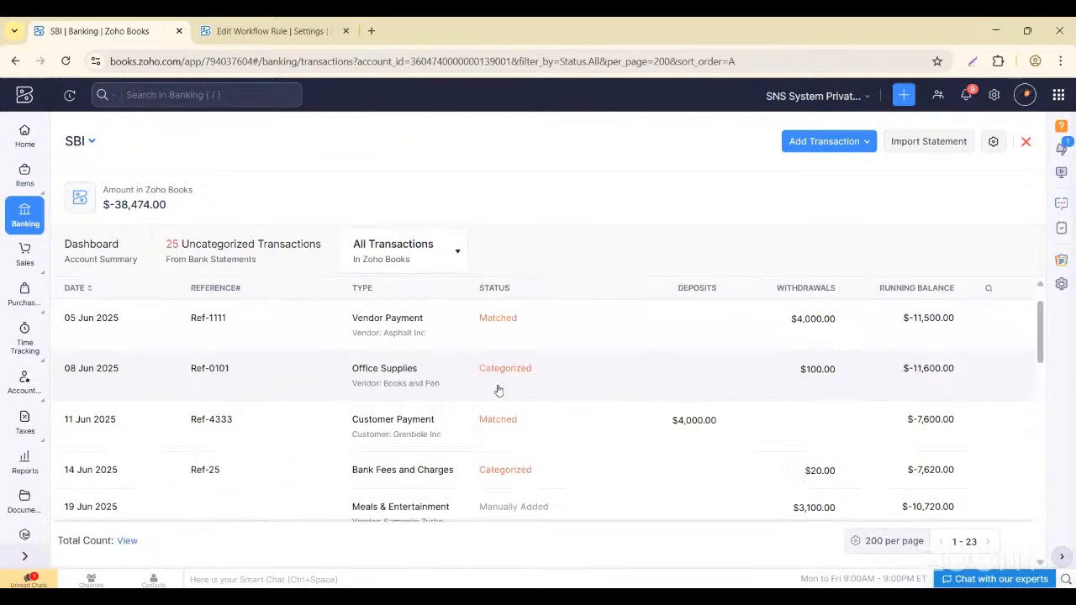
scroll(420, 395, "down", 1)
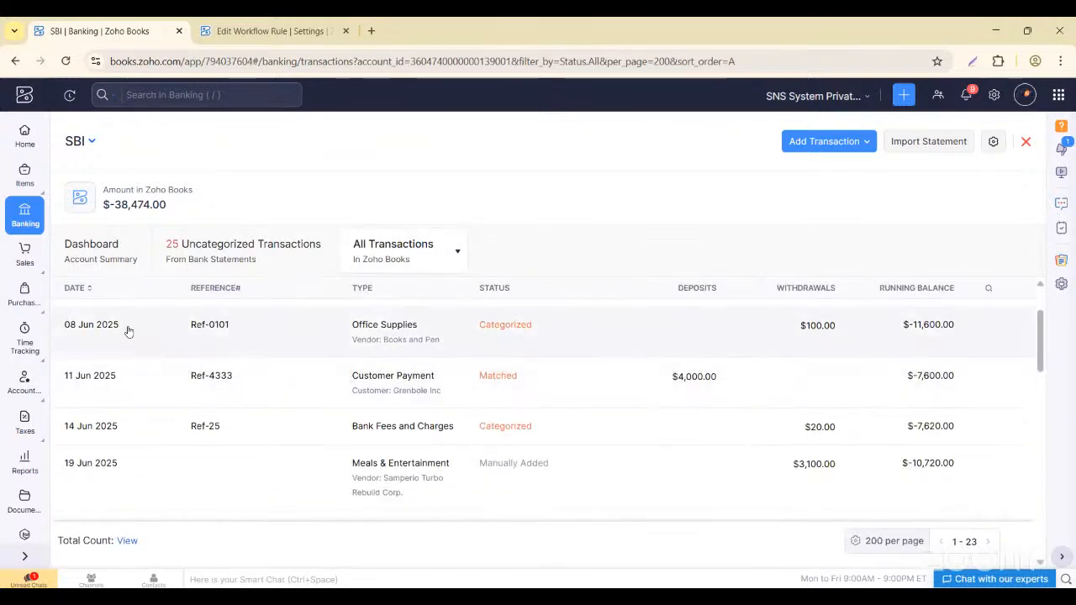
left_click(180, 254)
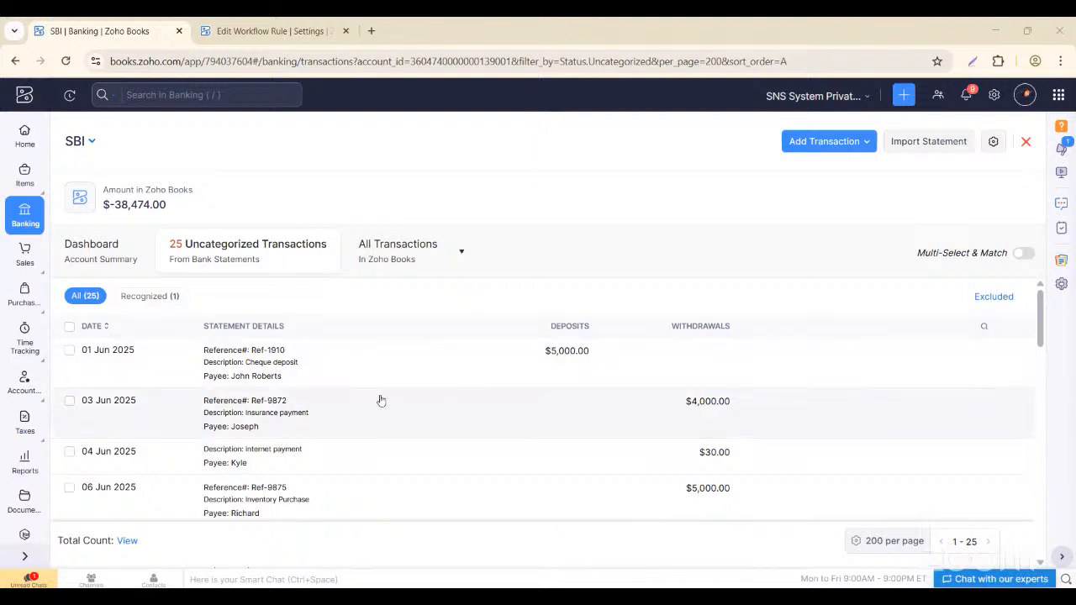
scroll(380, 401, "down", 1)
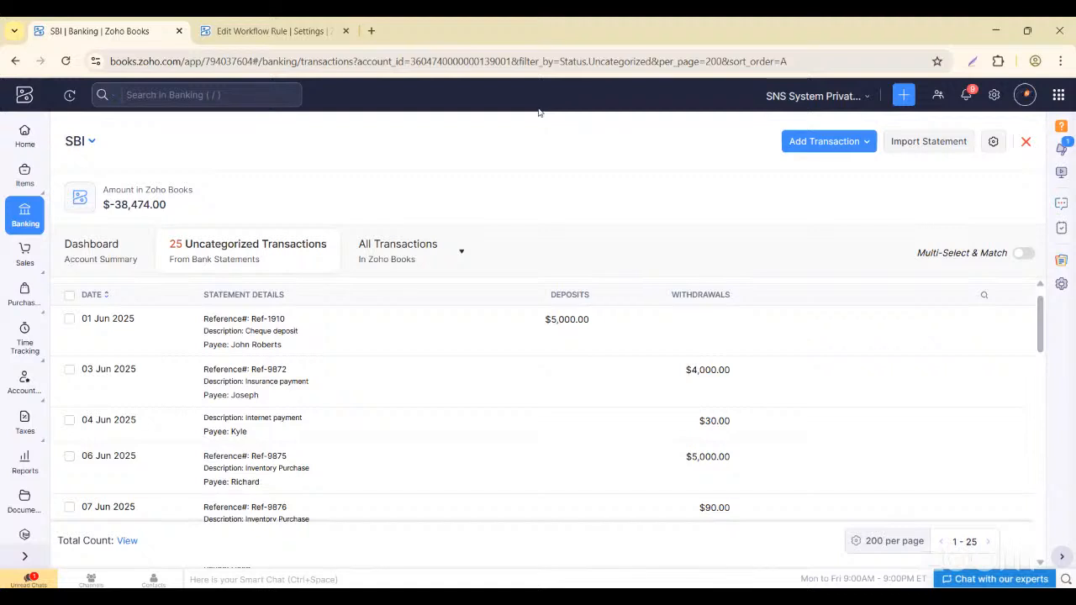
- Open the organization settings and examine the Revenue Recognition and General preferences
left_click(994, 95)
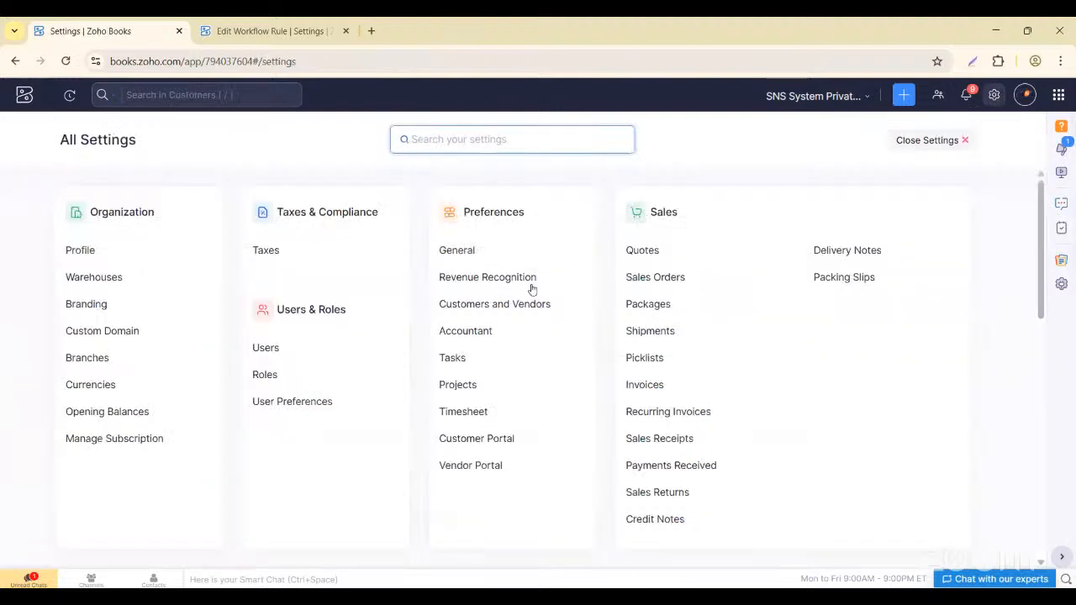
scroll(578, 231, "down", 1)
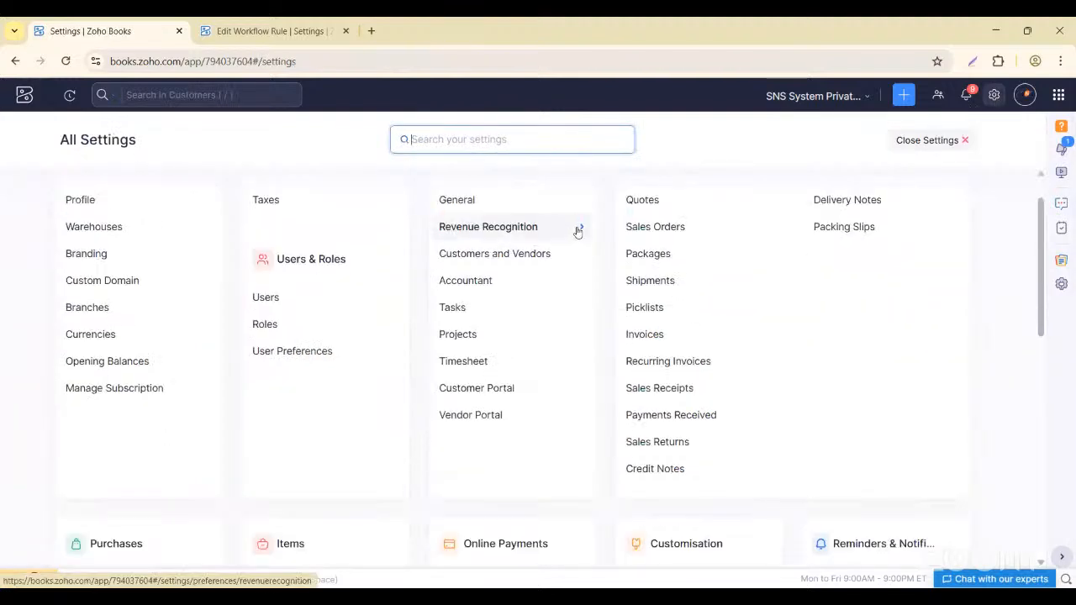
left_click(578, 231)
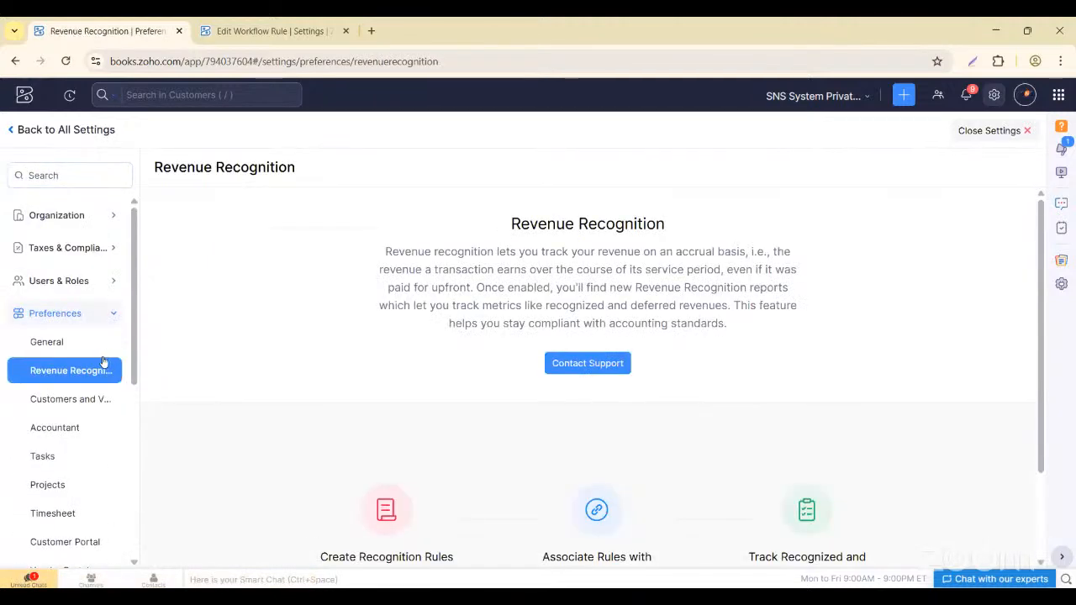
left_click(58, 341)
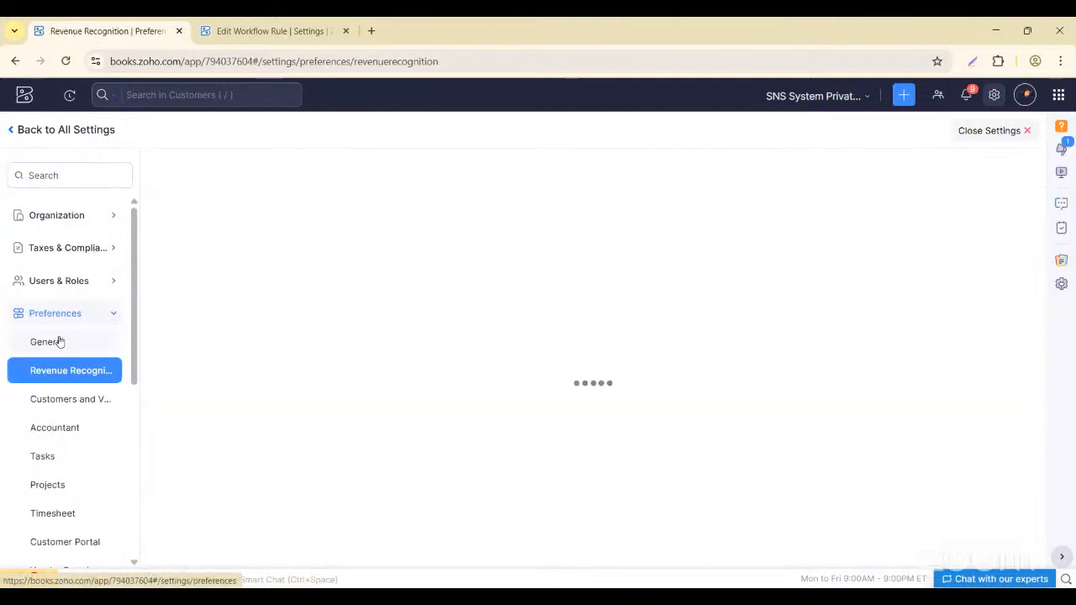
scroll(326, 391, "down", 10)
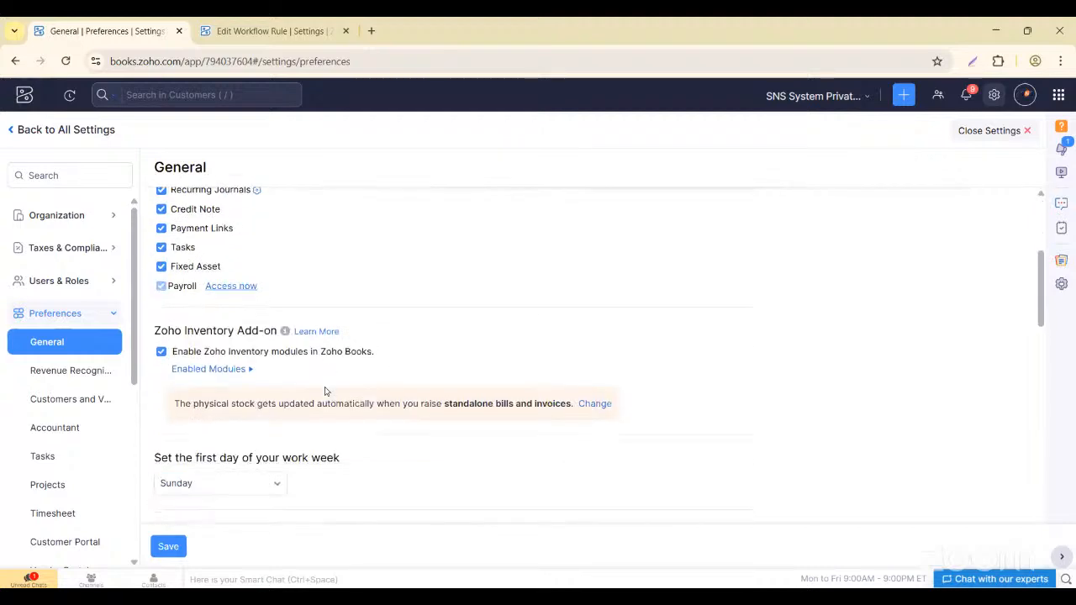
scroll(326, 392, "down", 10)
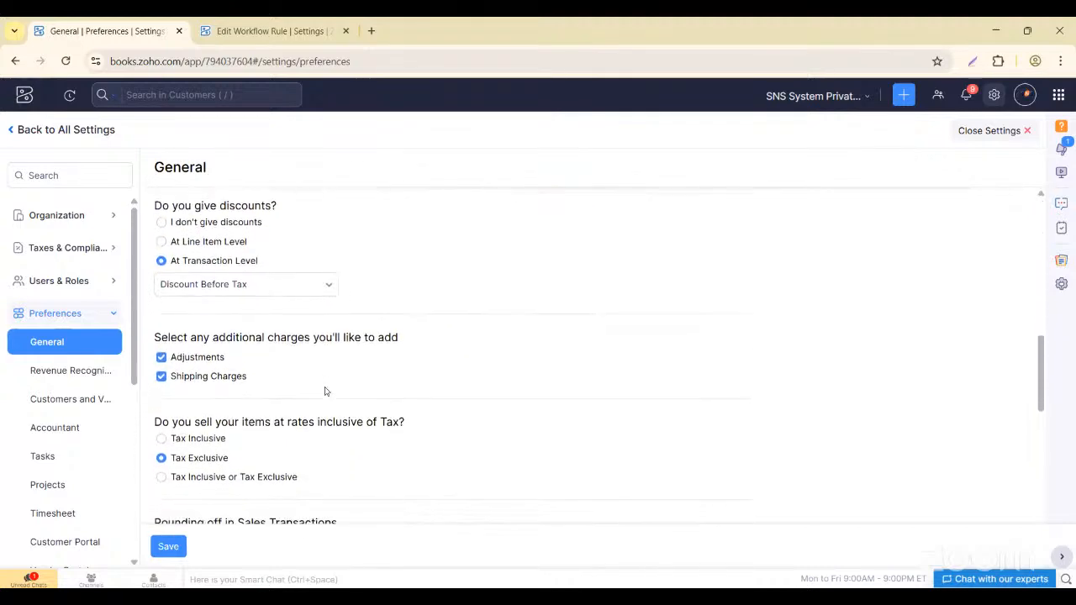
scroll(326, 392, "down", 1)
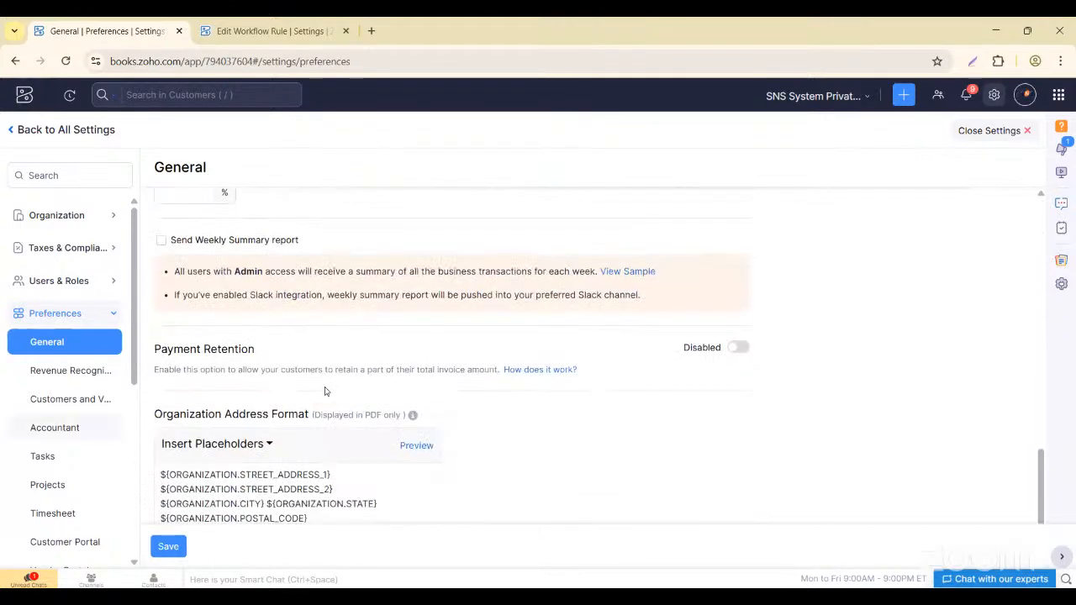
scroll(121, 479, "down", 2)
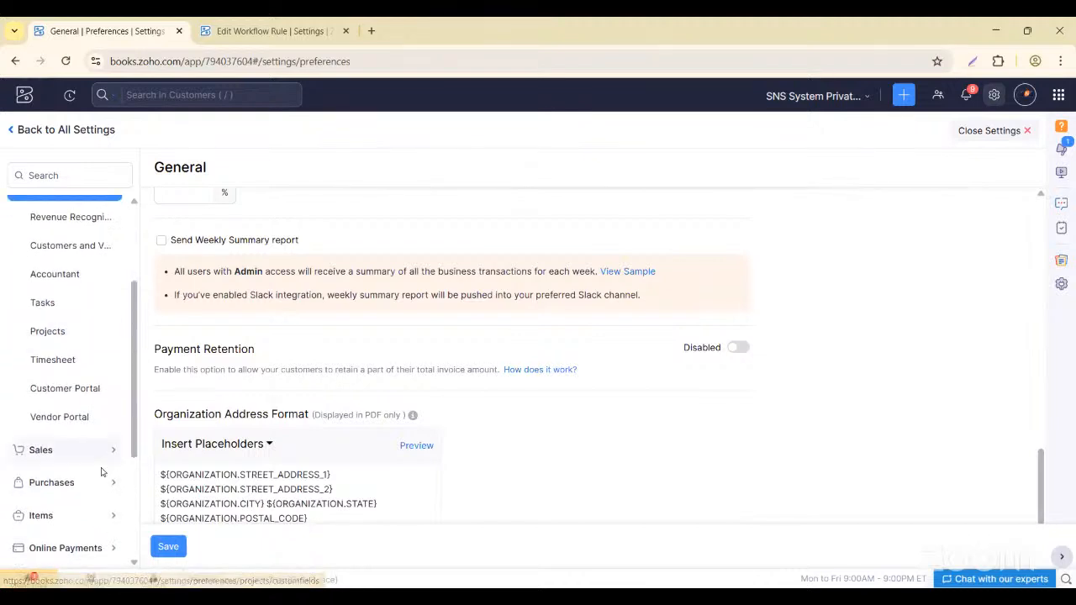
- Examine the Vendor Portal, Timesheet, Projects, Tasks, Accountant, and Customers and Vendors preferences
left_click(59, 417)
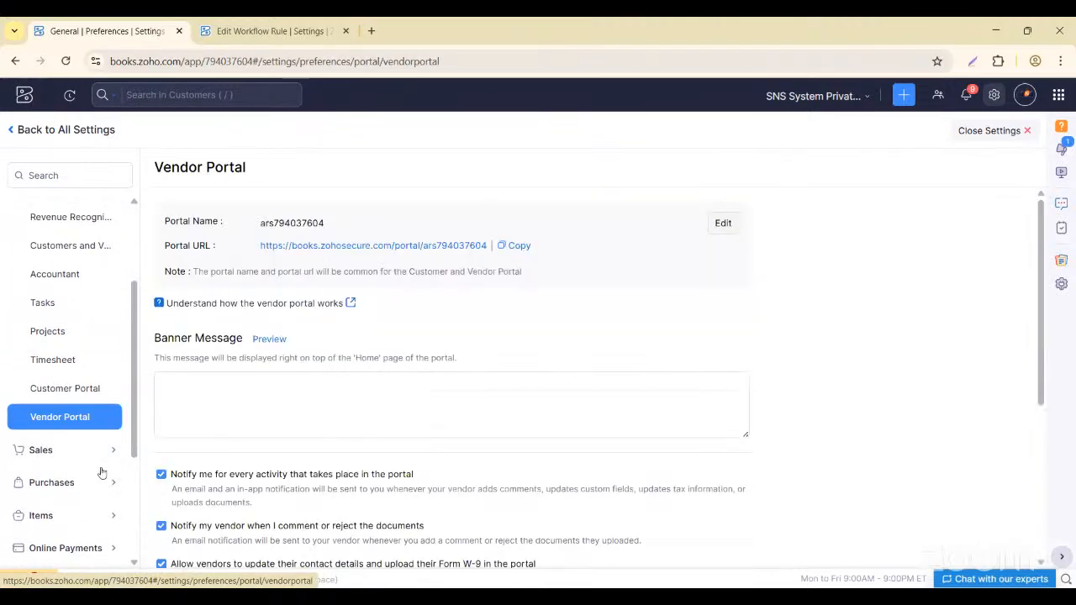
left_click(56, 359)
left_click(49, 331)
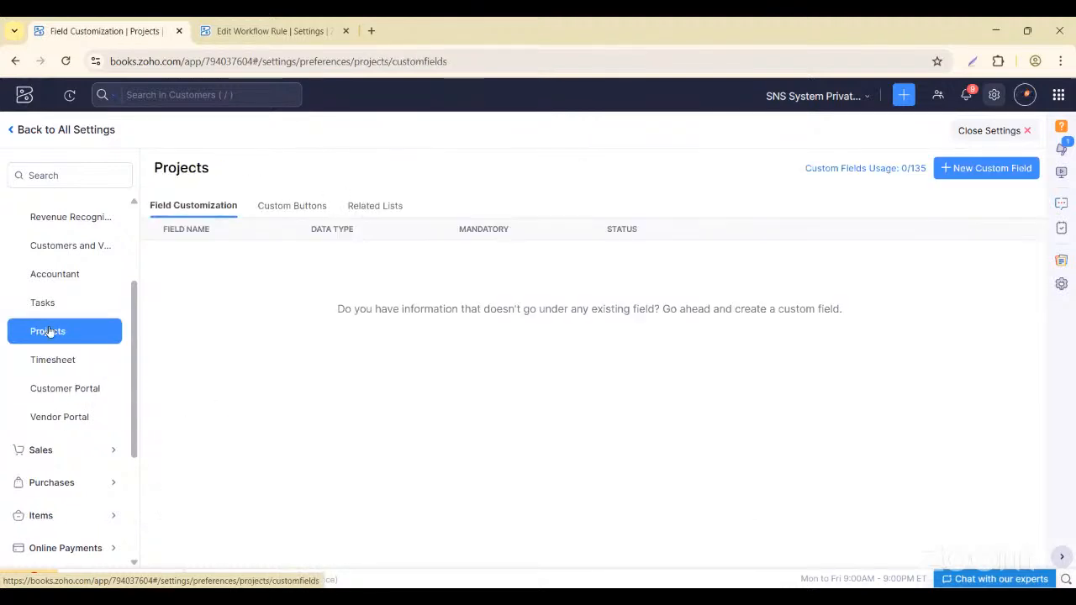
left_click(42, 303)
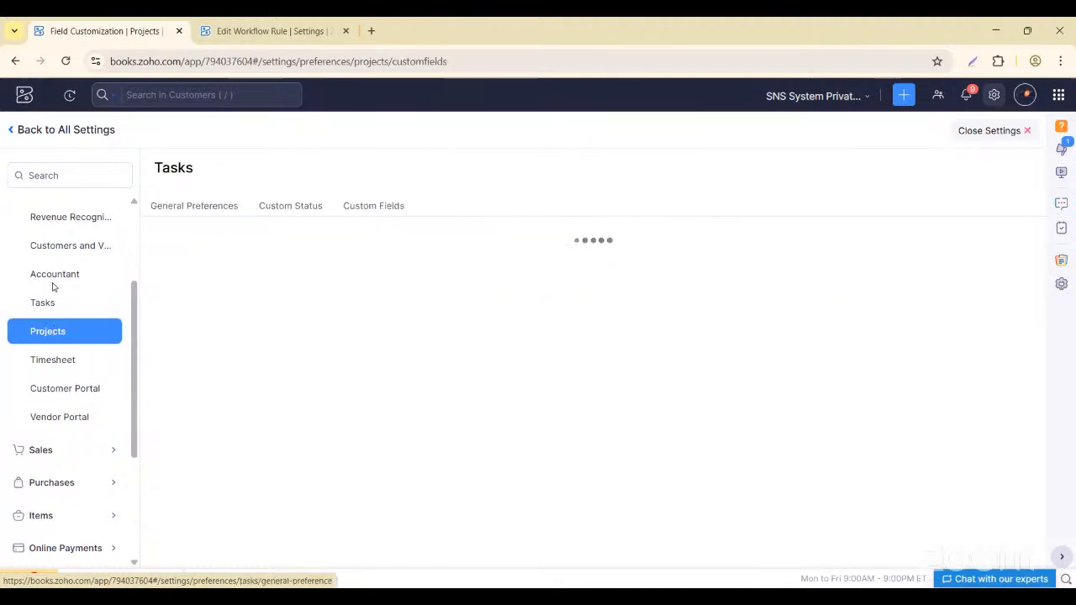
left_click(57, 274)
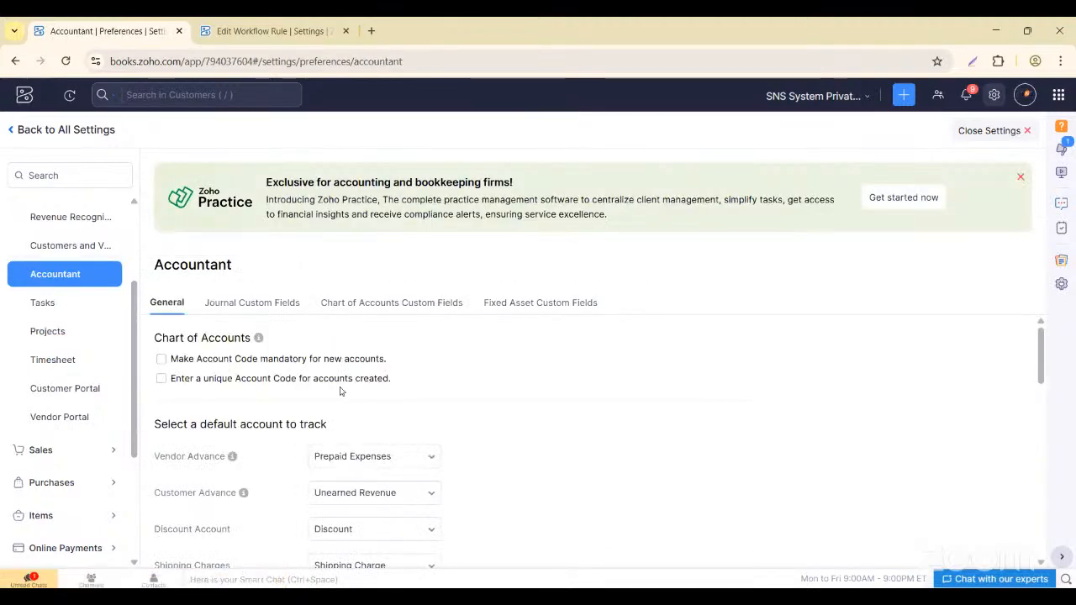
left_click(68, 244)
scroll(68, 245, "up", 1)
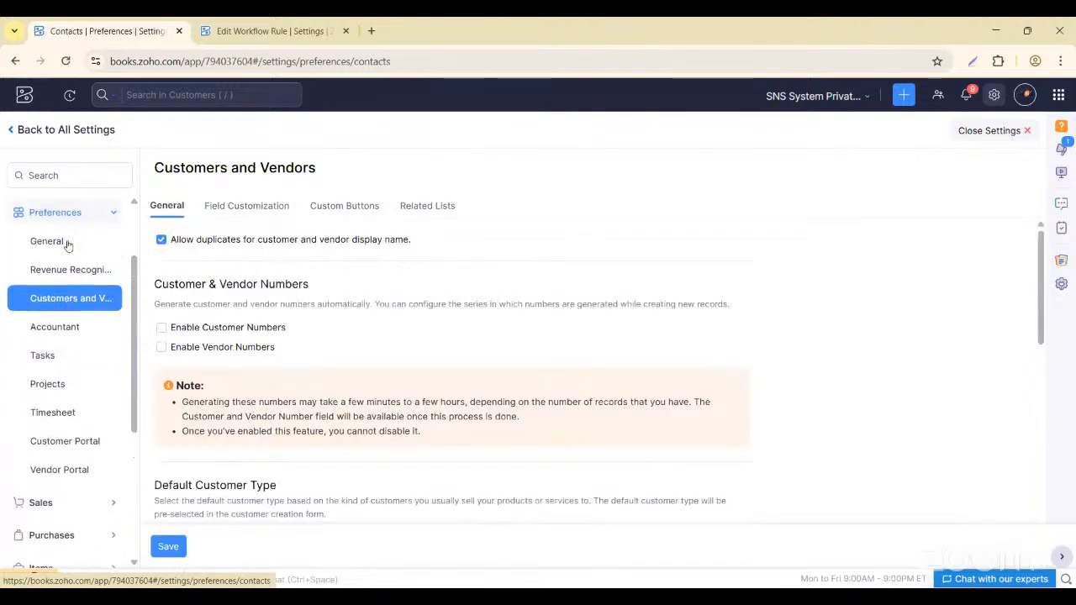
- Examine the full Revenue Recognition preferences page again and close the settings
left_click(85, 312)
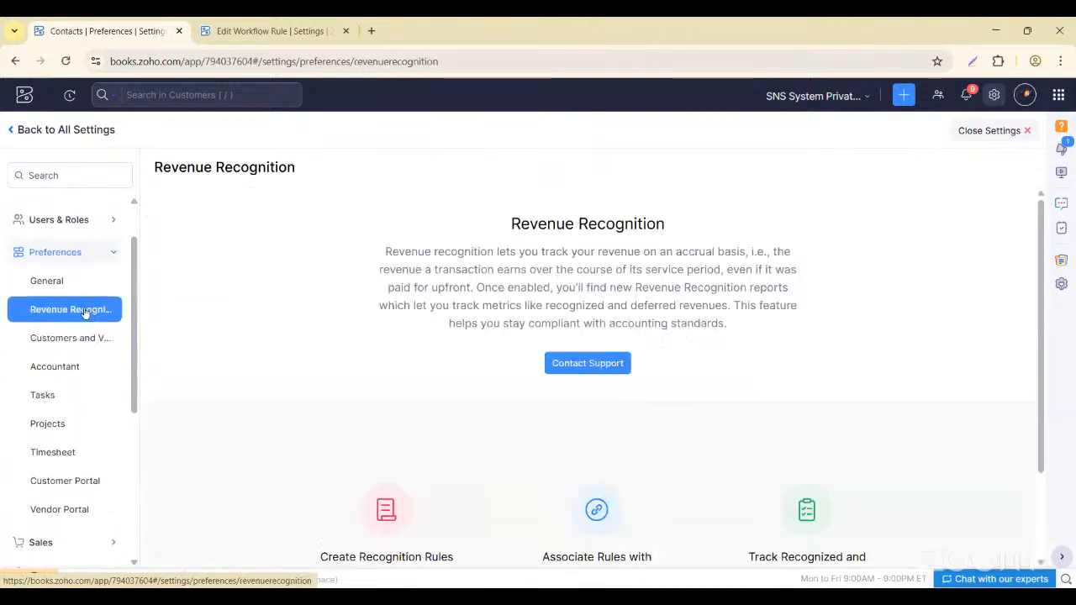
scroll(503, 484, "down", 1)
scroll(502, 484, "down", 1)
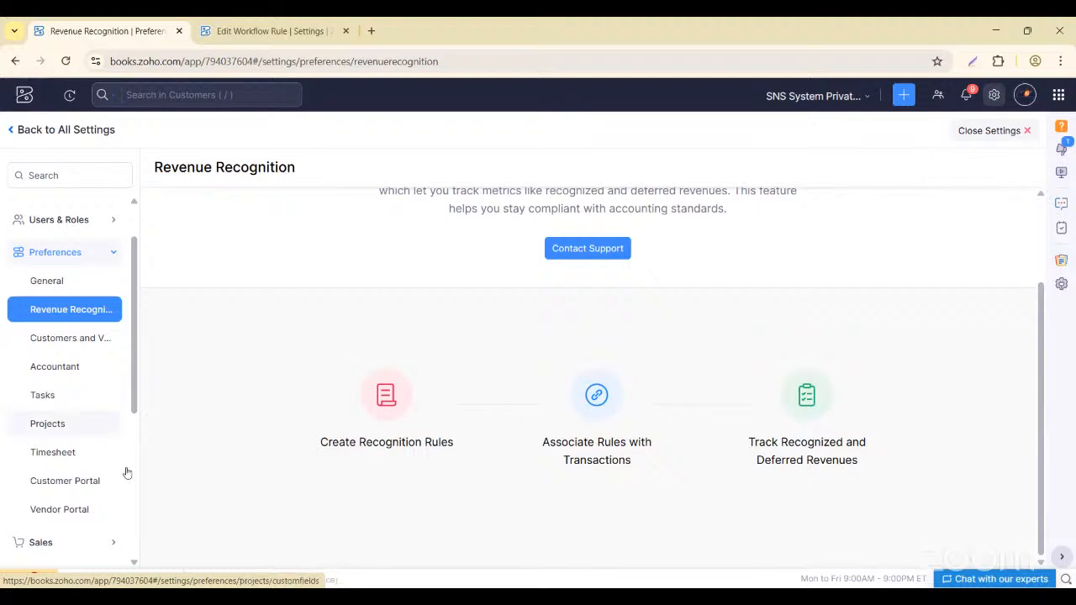
left_click(1028, 132)
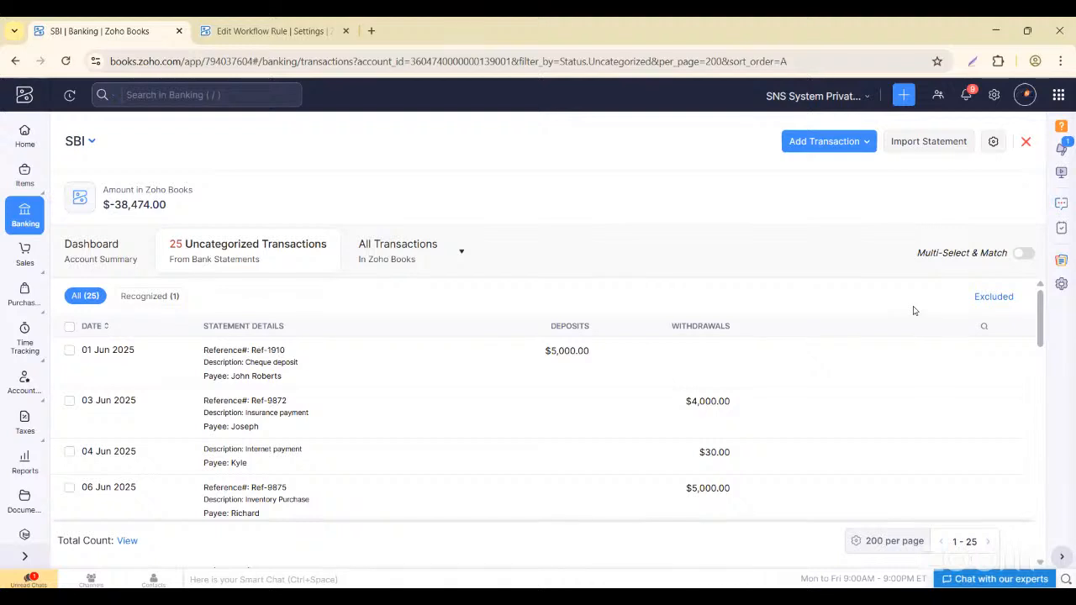
- Review the active accounts in the Banking Overview and reopen the SBI account
left_click(21, 212)
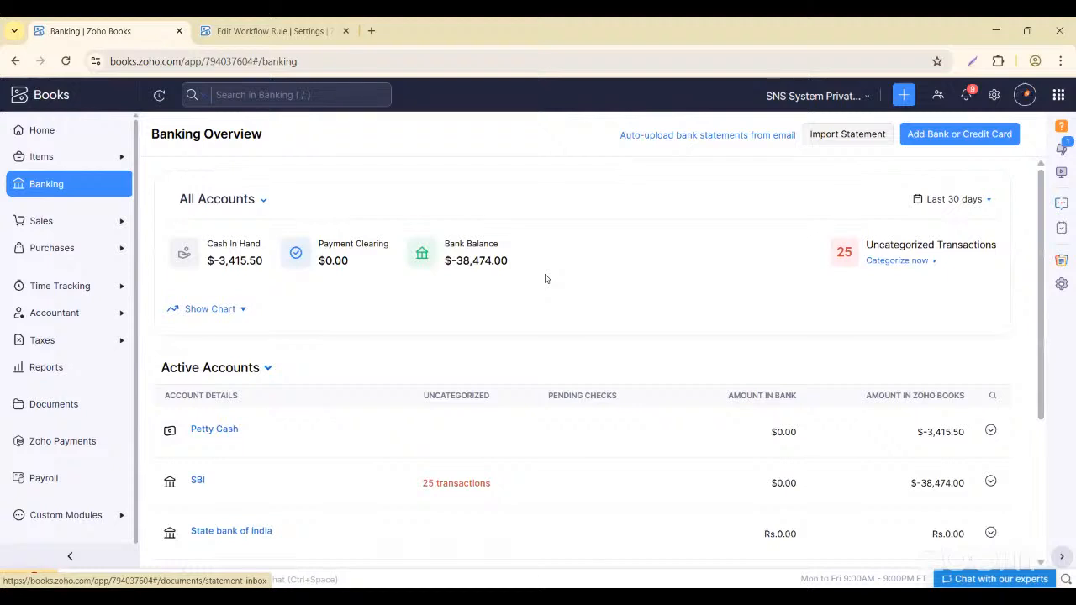
scroll(641, 342, "down", 2)
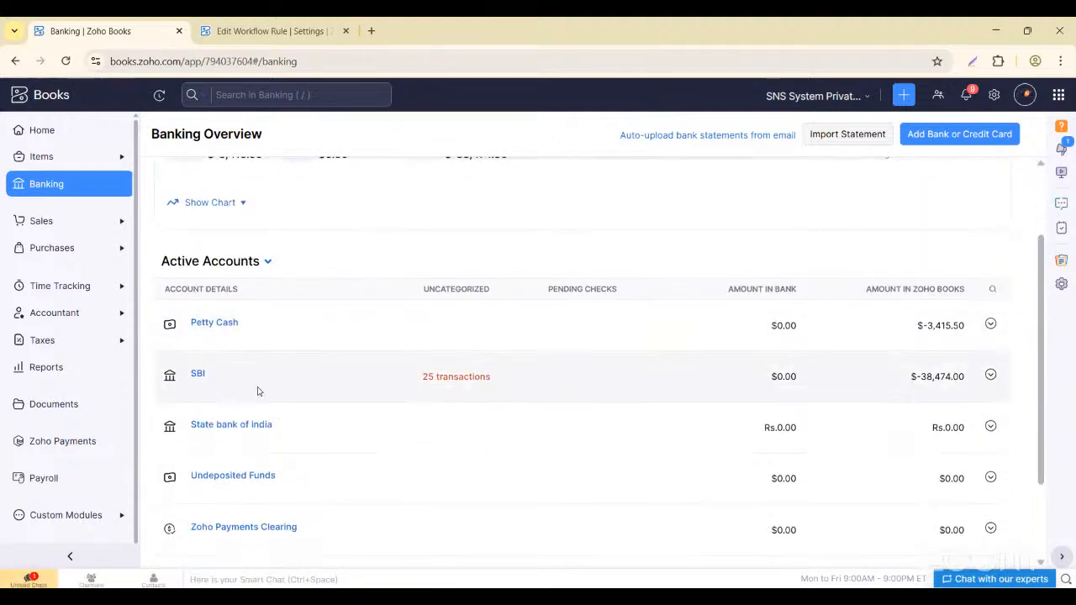
left_click(200, 375)
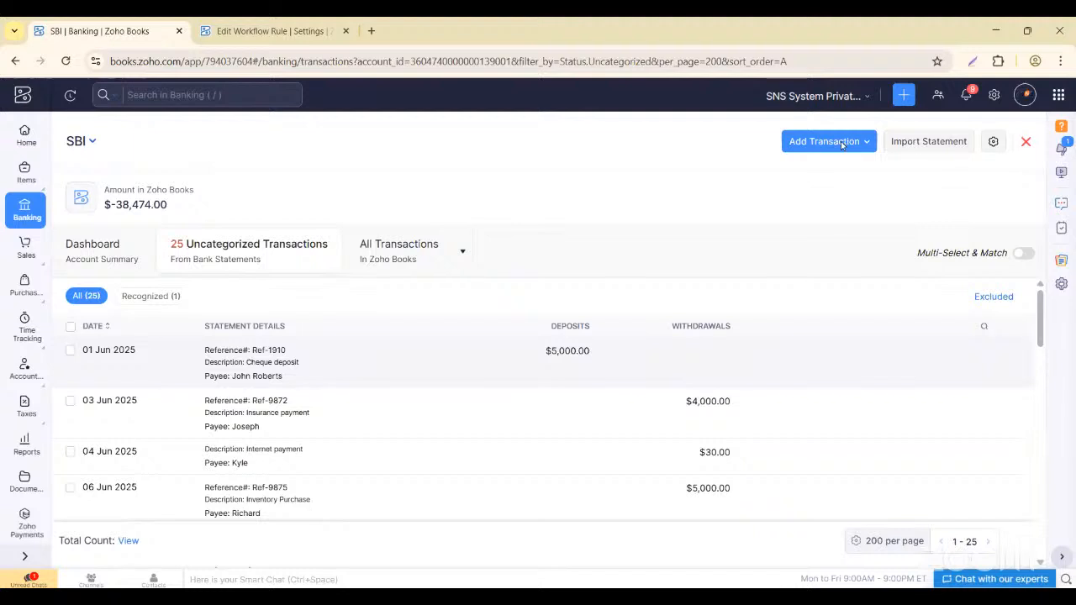
- Start a Transfer To Another Account transaction from SBI and choose Petty Cash as the receiving account
left_click(842, 143)
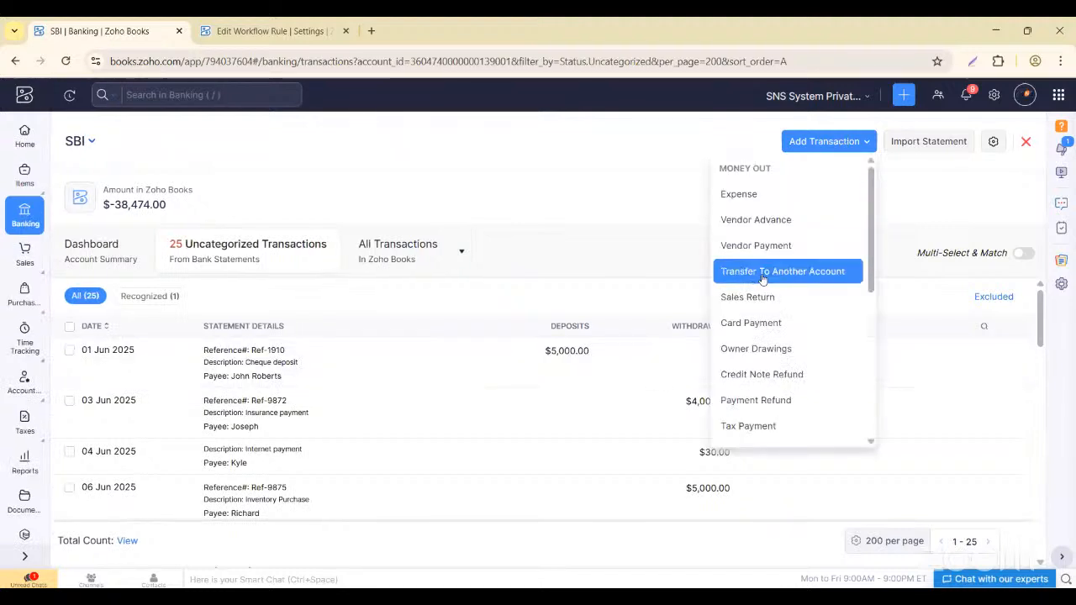
scroll(804, 311, "down", 3)
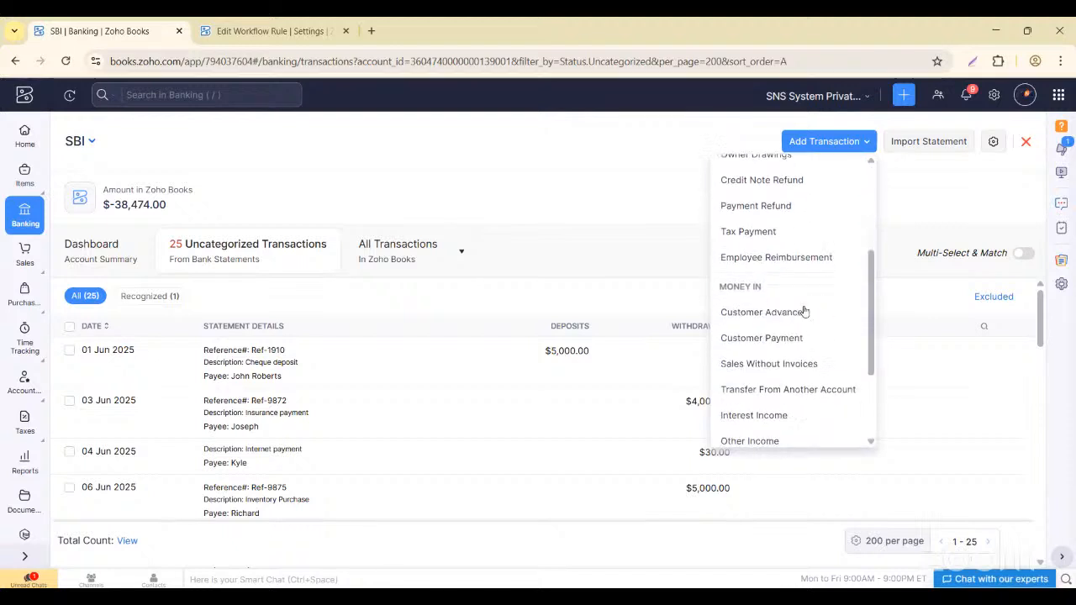
scroll(805, 311, "down", 1)
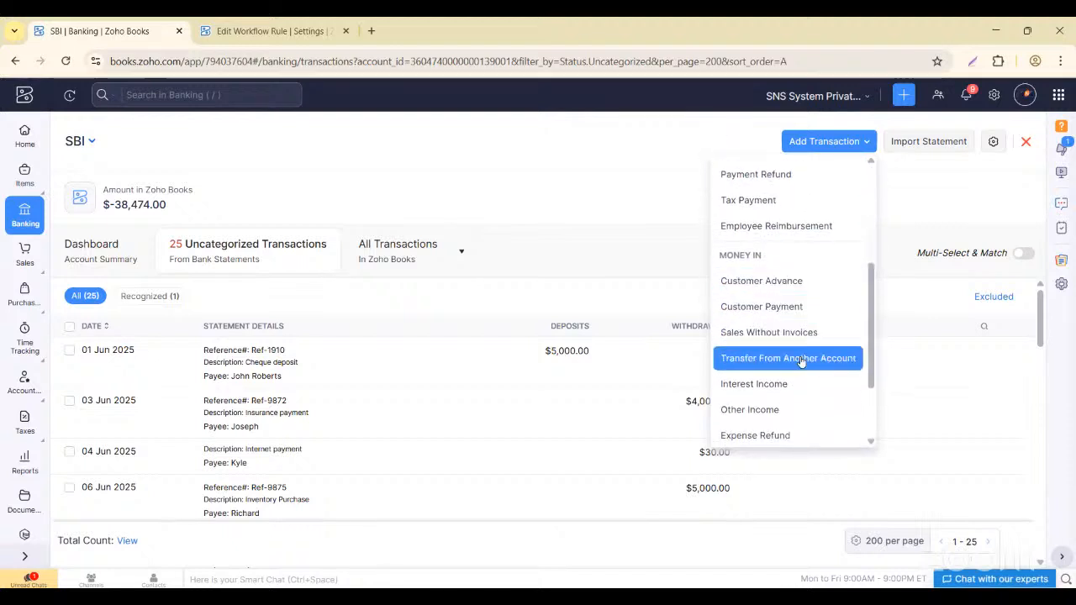
scroll(819, 357, "up", 5)
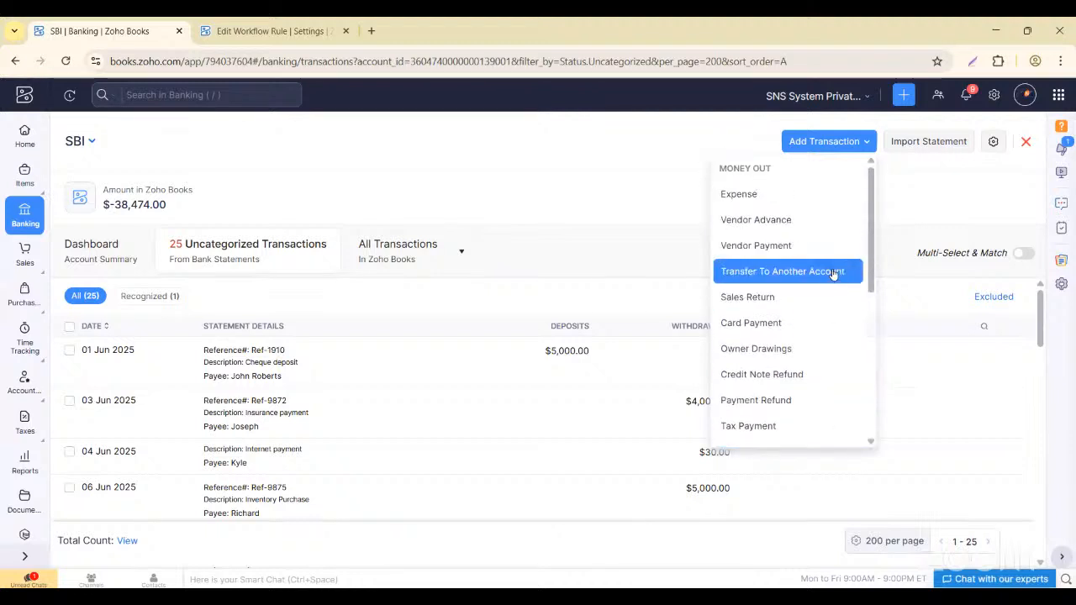
left_click(767, 270)
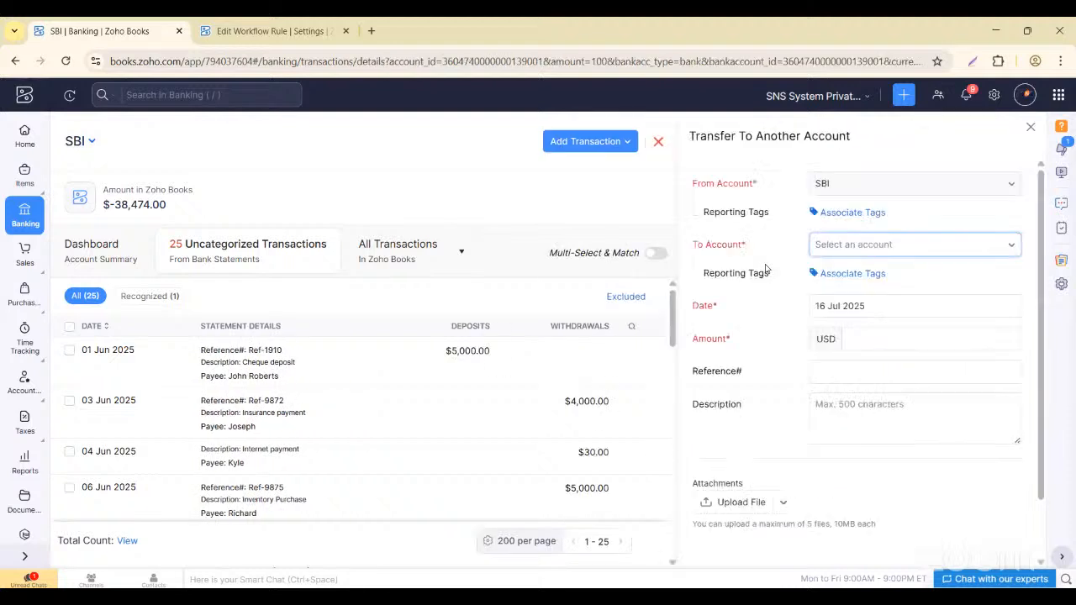
left_click(865, 244)
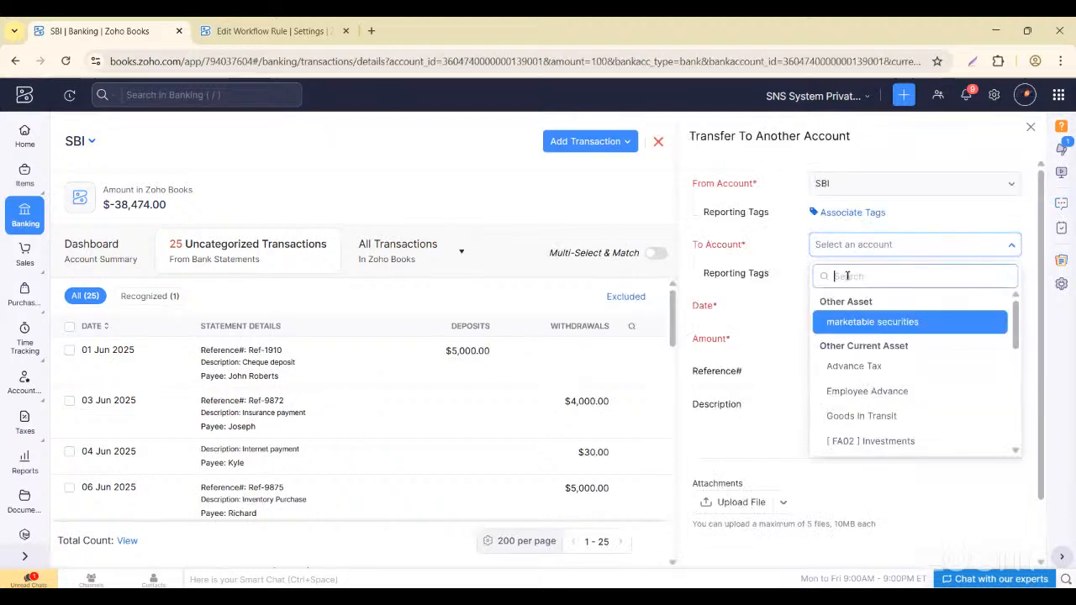
type("P")
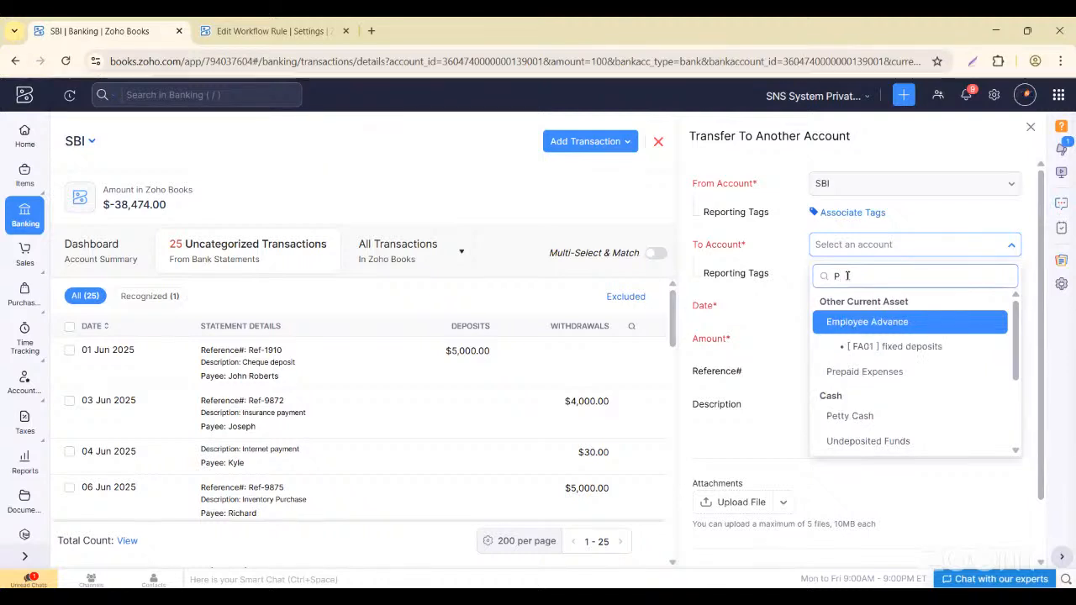
type("etty")
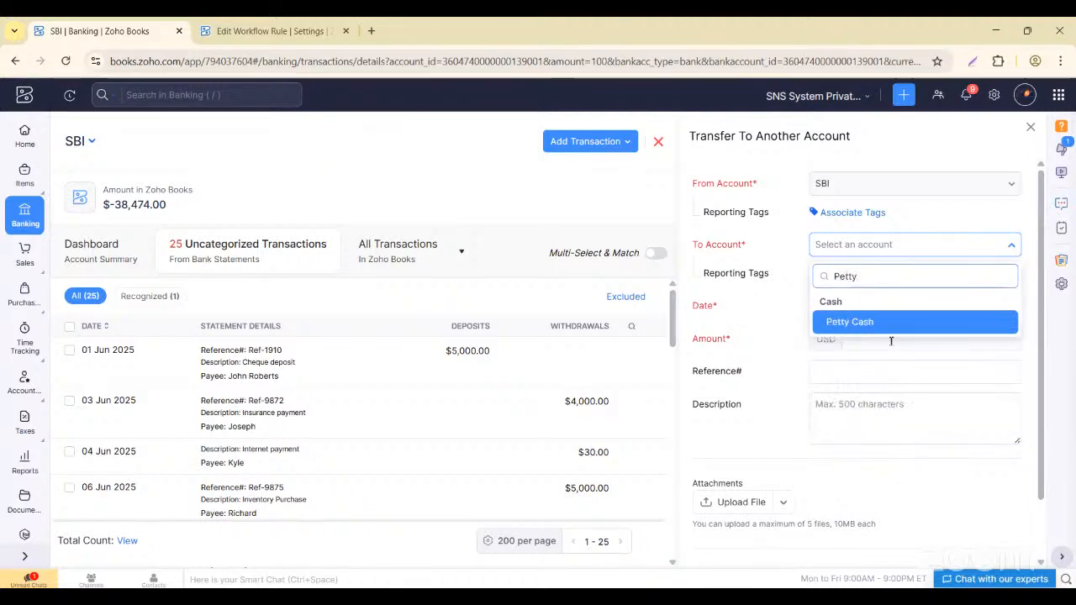
left_click(861, 322)
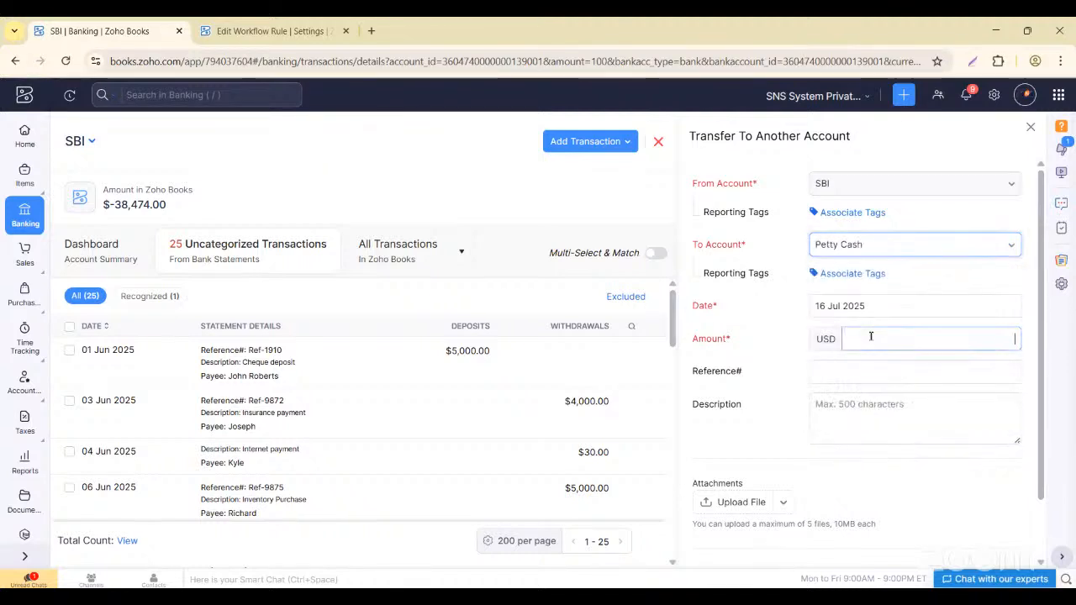
- Set the transfer amount to 10 USD with the description "For Highlighter purchase" and save the transaction
left_click(871, 337)
type("1")
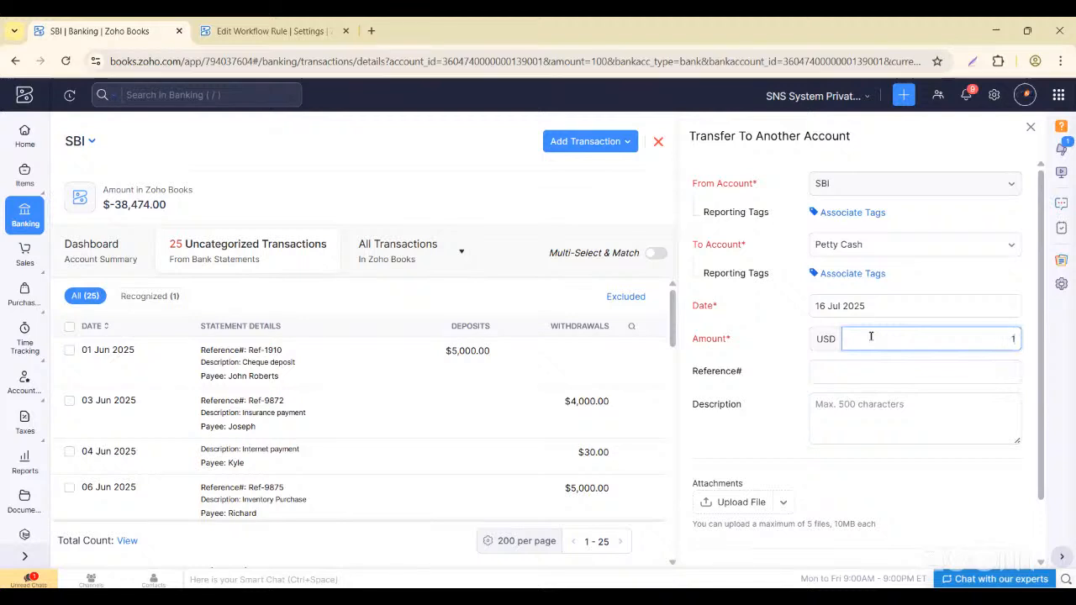
type("0")
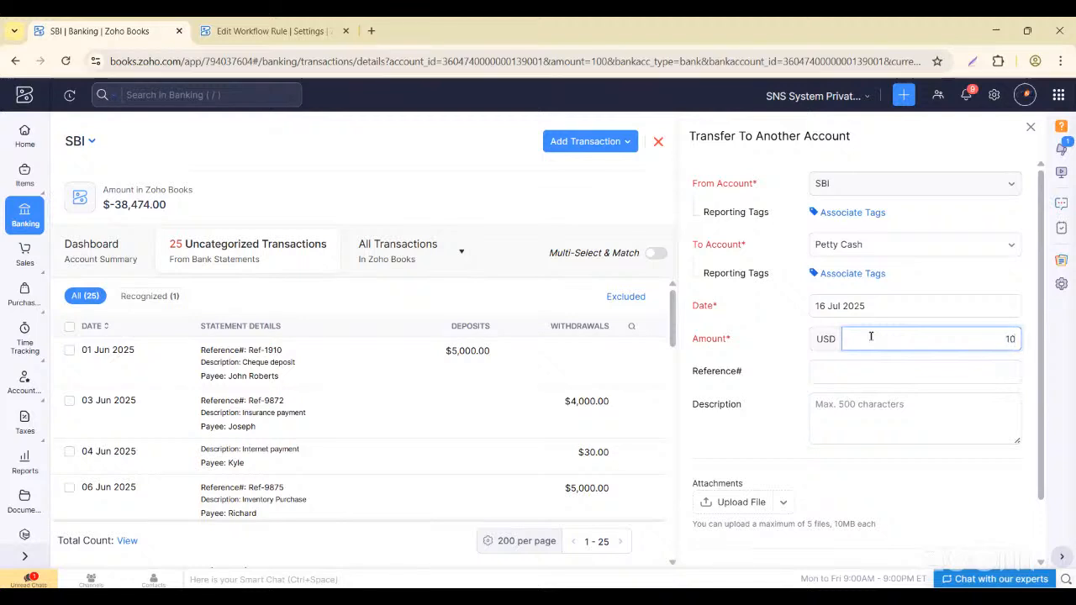
left_click(841, 374)
left_click(832, 404)
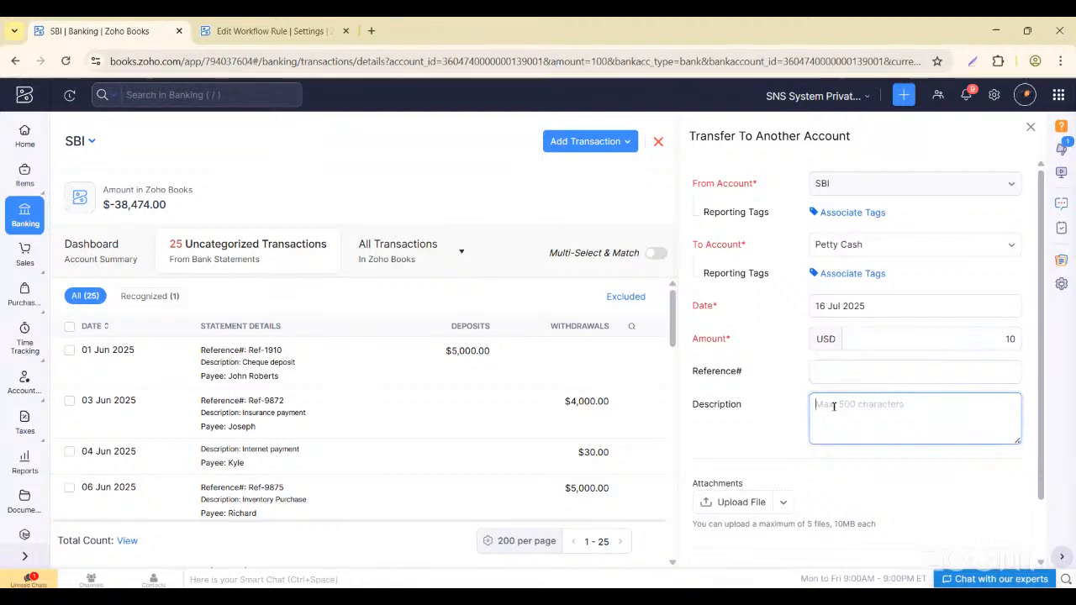
type("For")
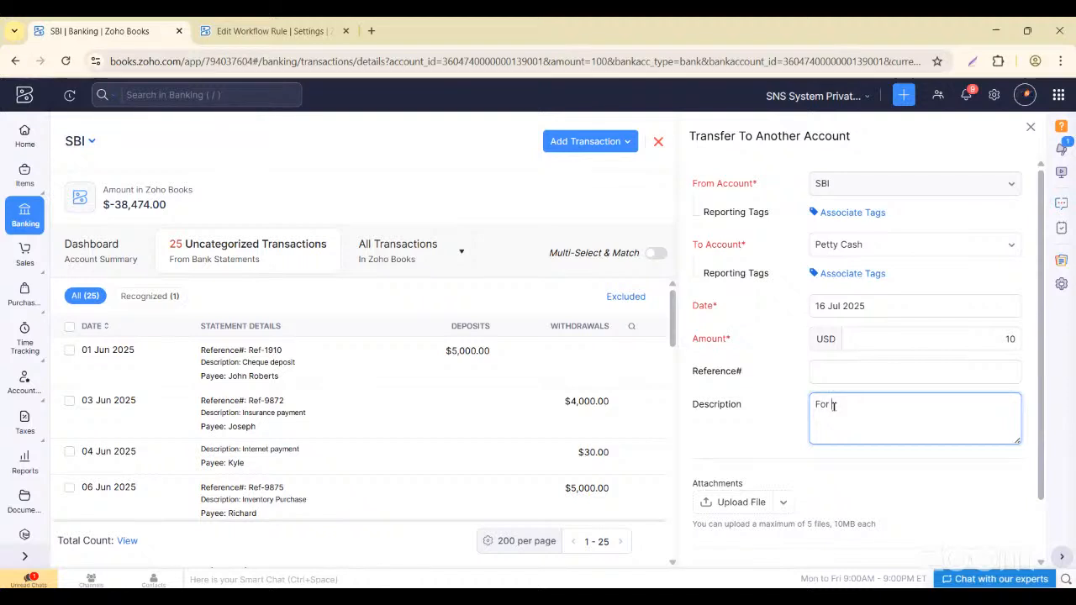
type("m")
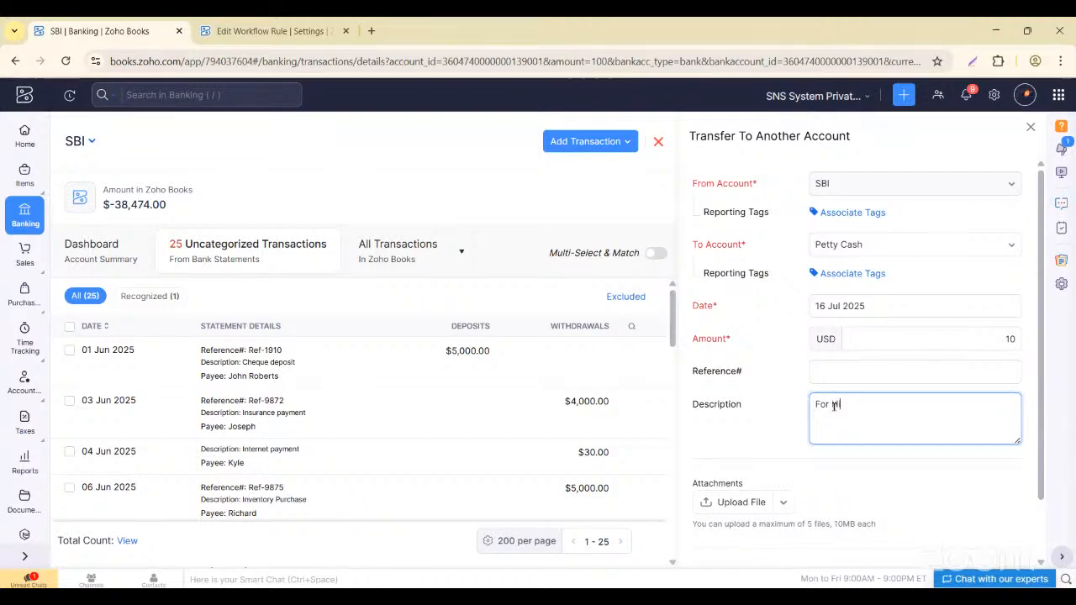
type("ighlight")
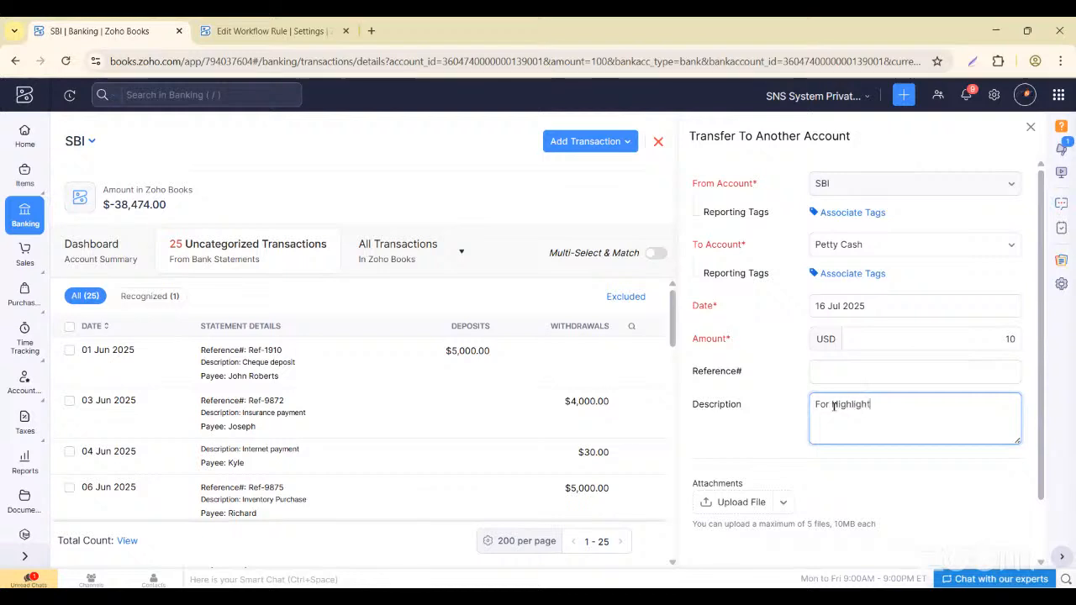
type("er pu")
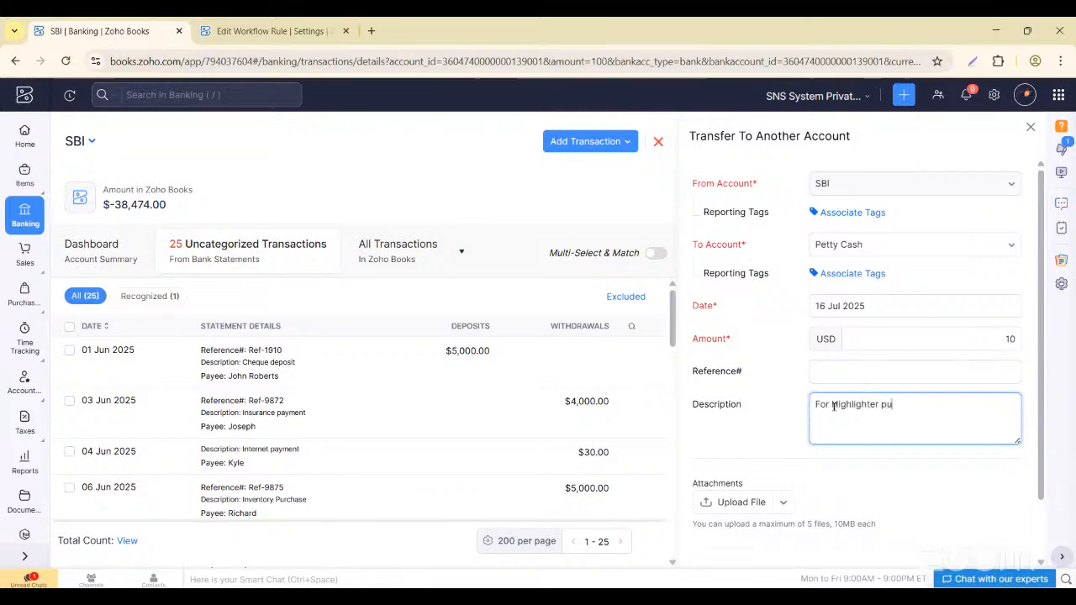
type("rchase")
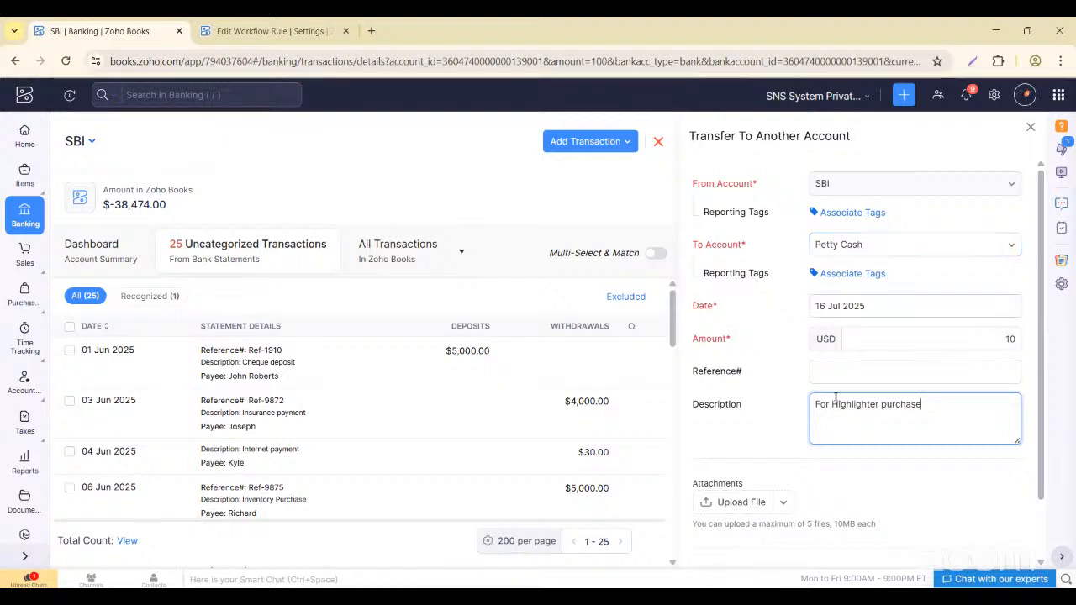
scroll(806, 425, "down", 2)
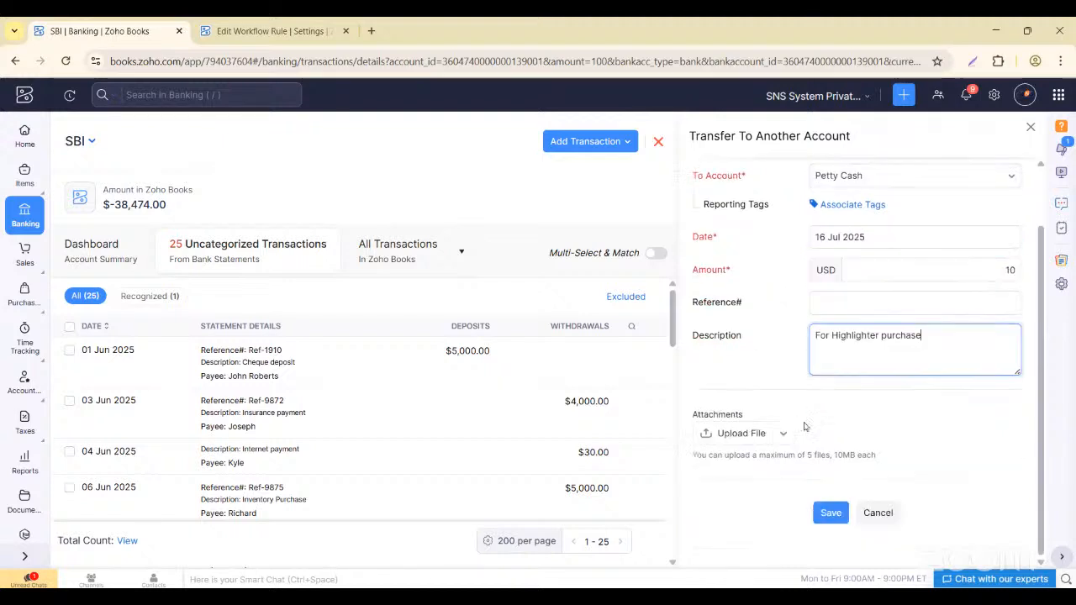
left_click(832, 513)
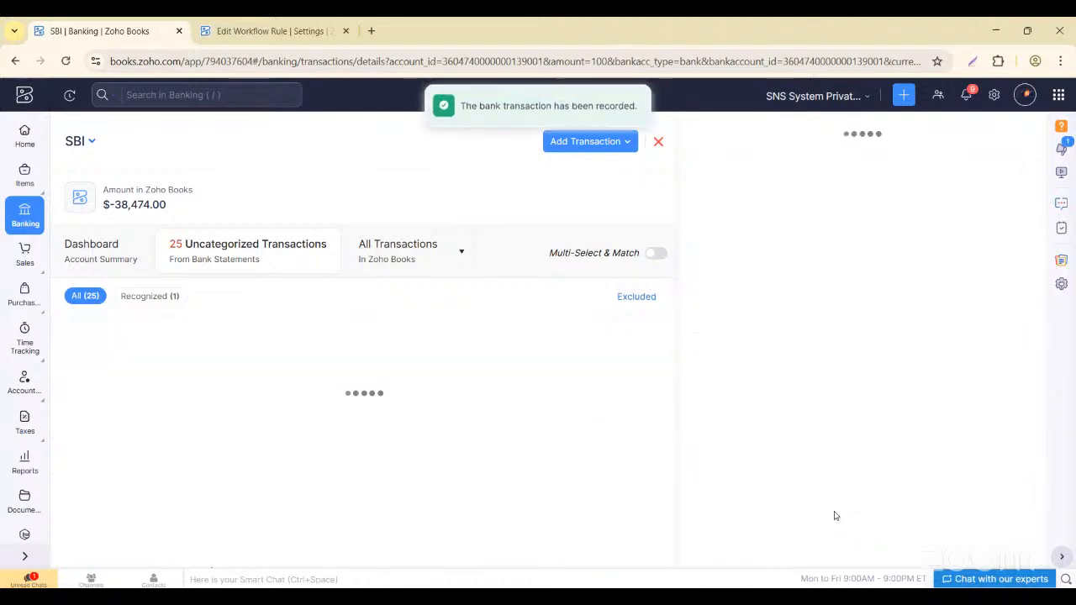
- Start a Transfer From Another Account transaction into SBI and choose Petty Cash as the source account
left_click(608, 142)
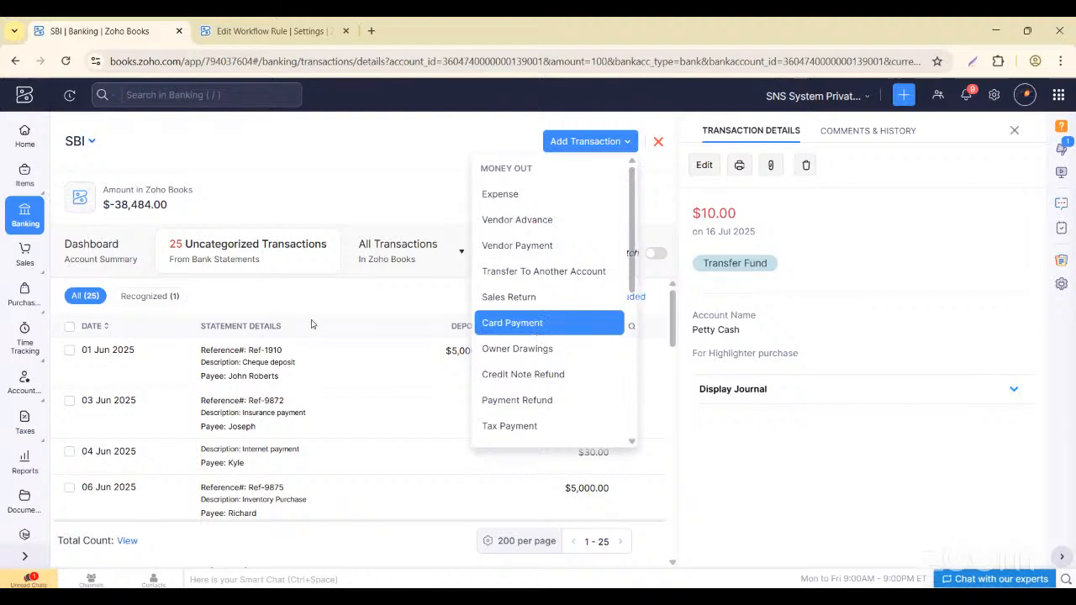
scroll(577, 355, "down", 5)
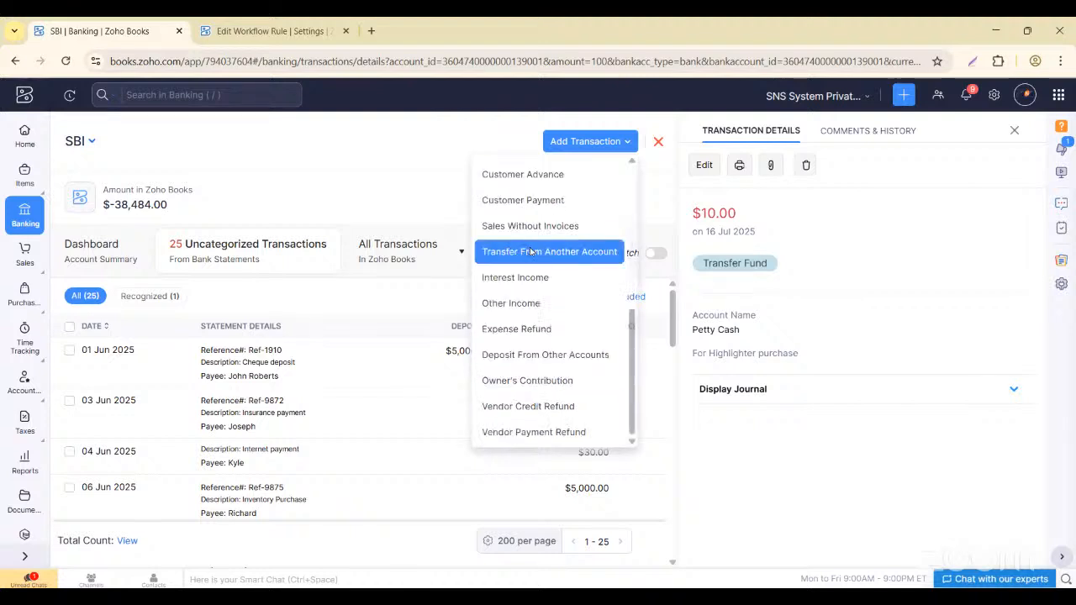
left_click(531, 251)
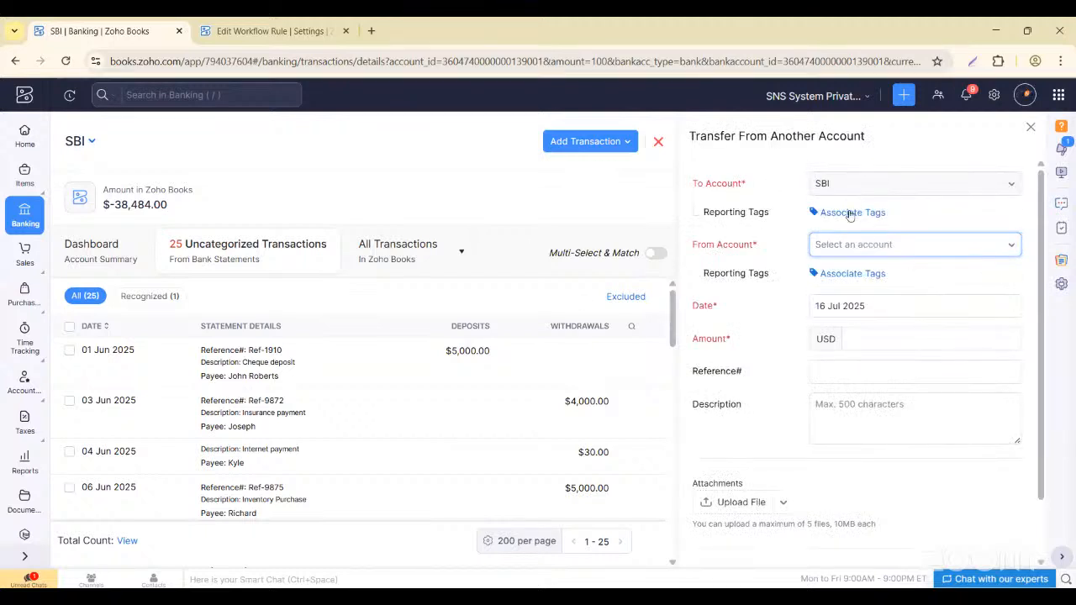
left_click(853, 244)
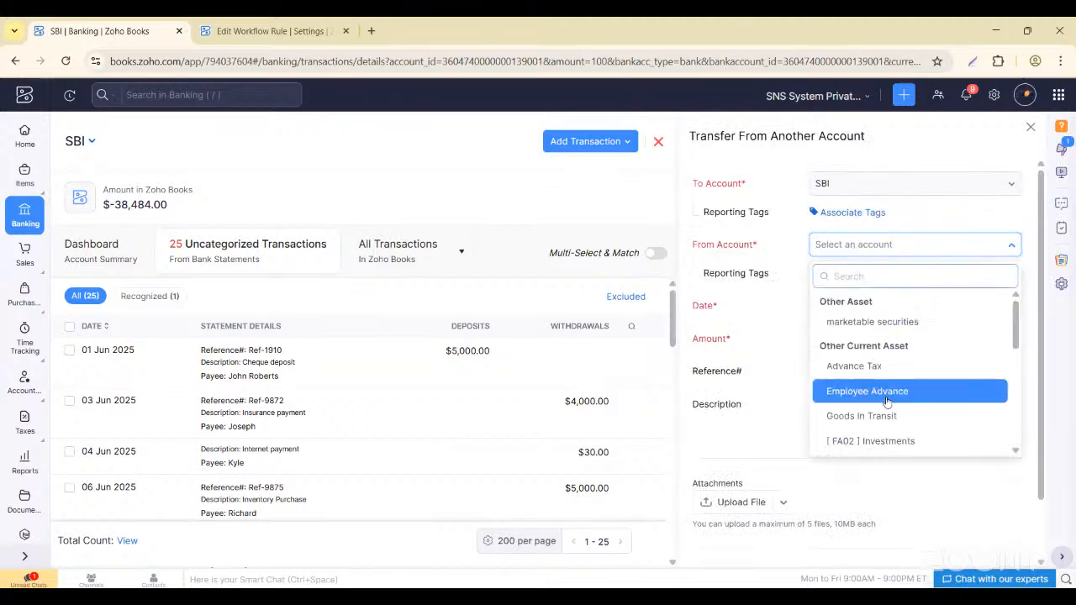
scroll(884, 401, "down", 2)
scroll(884, 401, "up", 2)
scroll(888, 398, "down", 1)
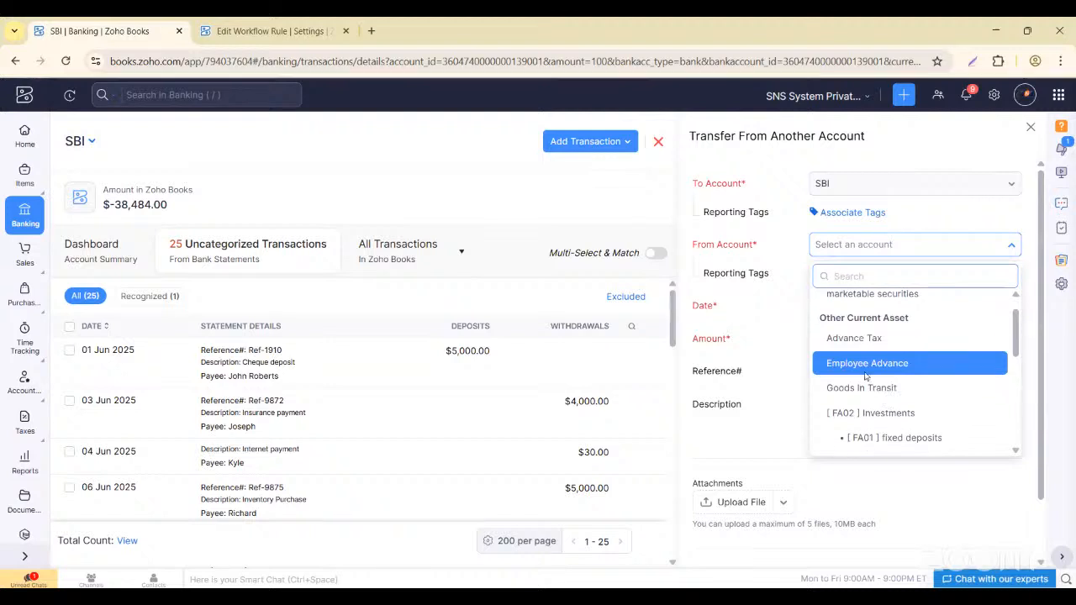
scroll(866, 376, "up", 1)
left_click(876, 244)
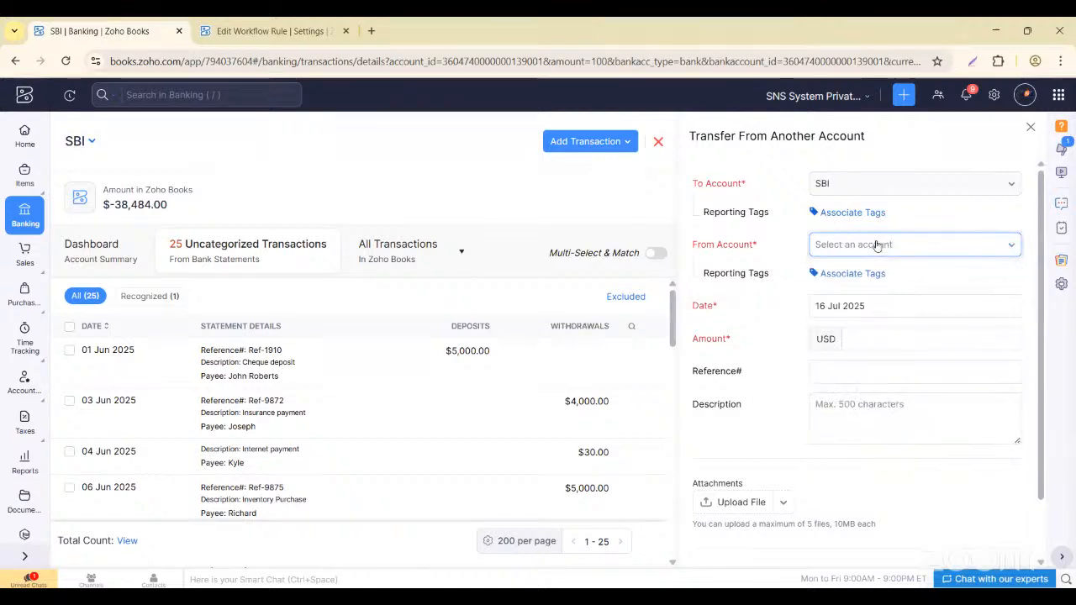
left_click(876, 245)
scroll(874, 395, "down", 5)
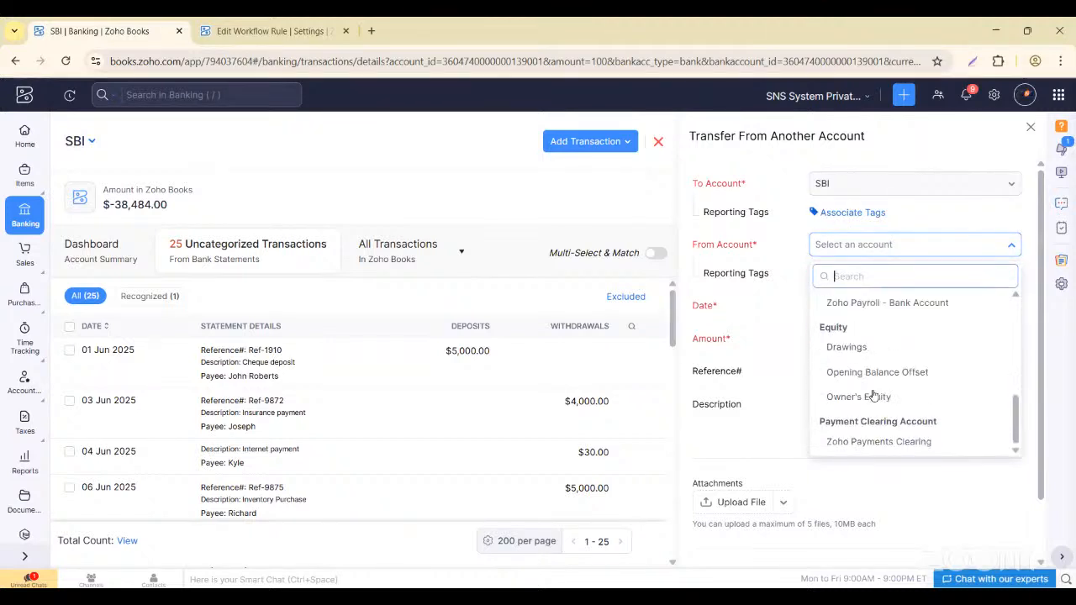
scroll(874, 395, "down", 1)
scroll(874, 395, "up", 1)
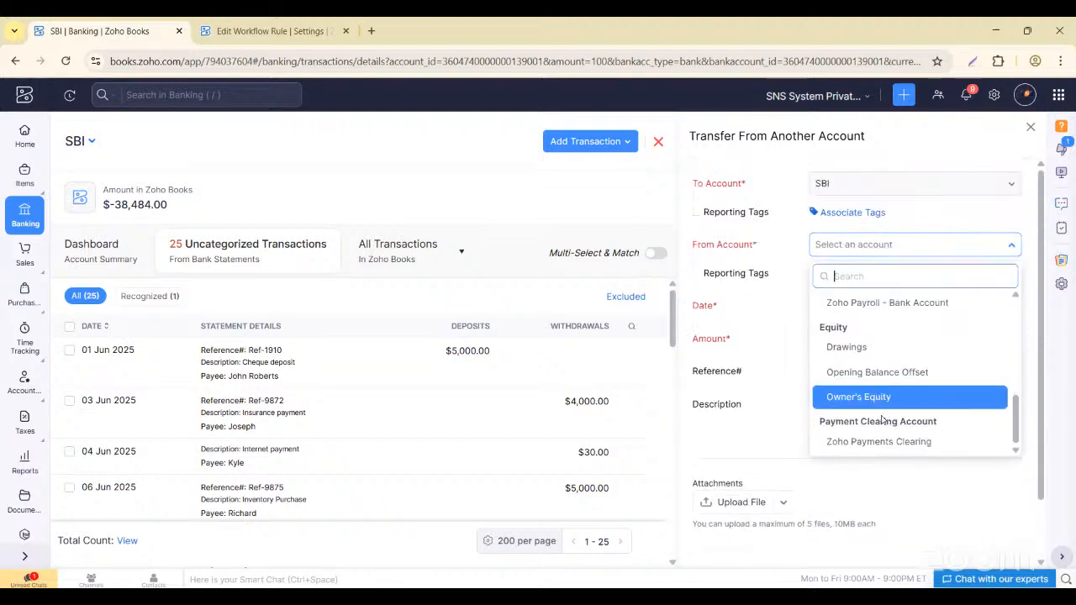
scroll(882, 420, "up", 3)
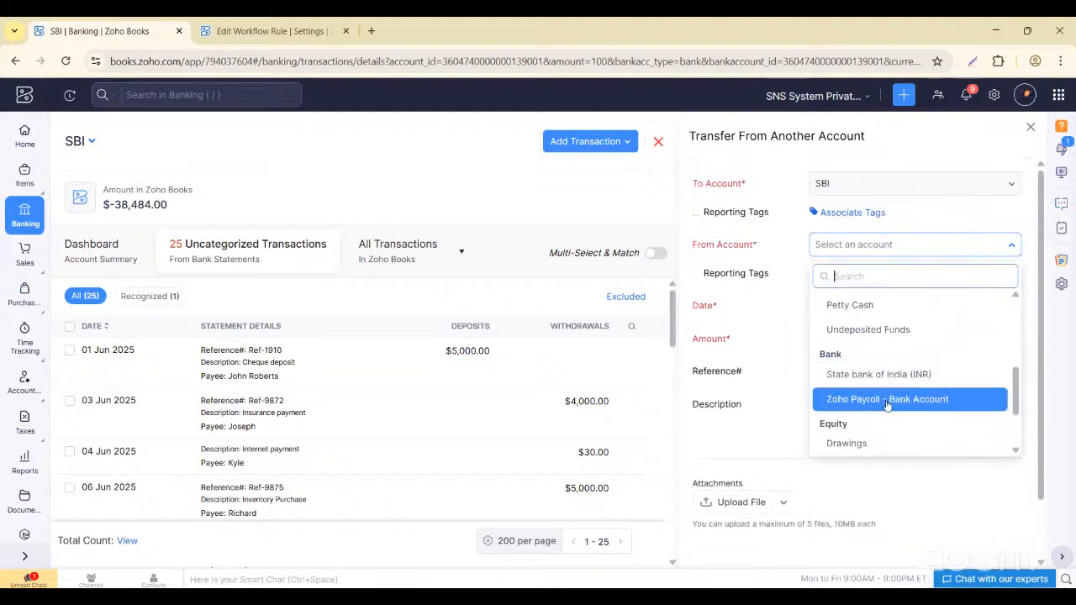
scroll(887, 406, "up", 2)
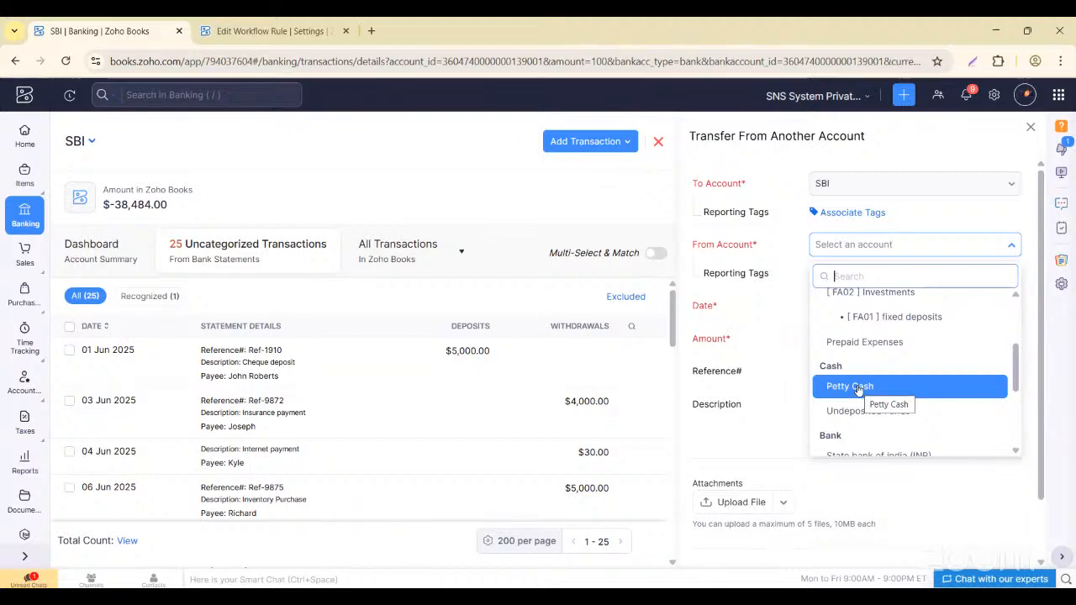
left_click(857, 390)
- Set the incoming transfer amount to 5 USD with the description "Unused money" and save the transaction
left_click(863, 338)
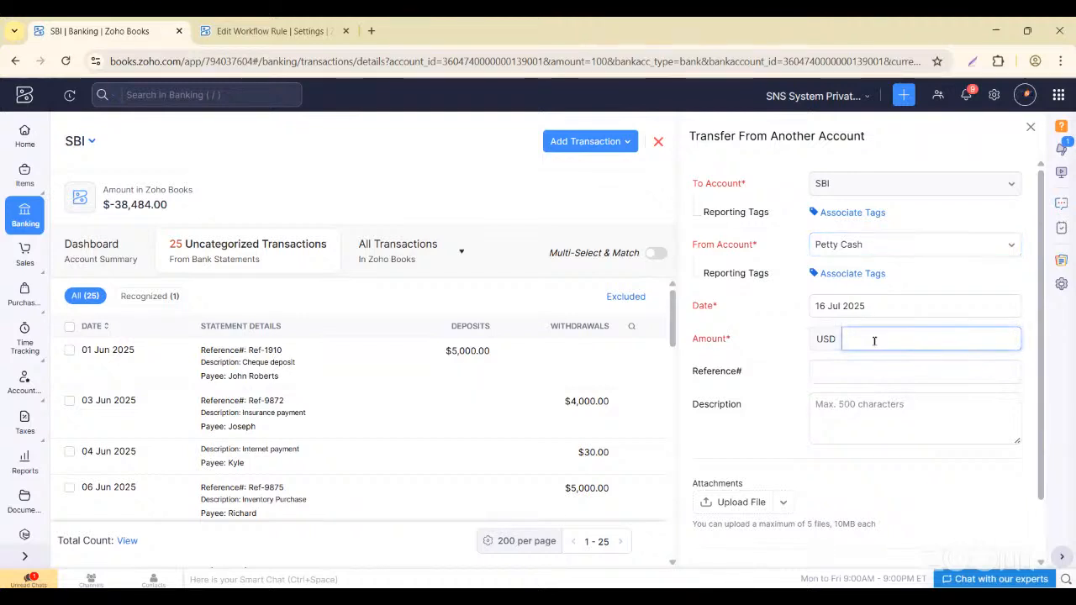
type("5")
left_click(841, 406)
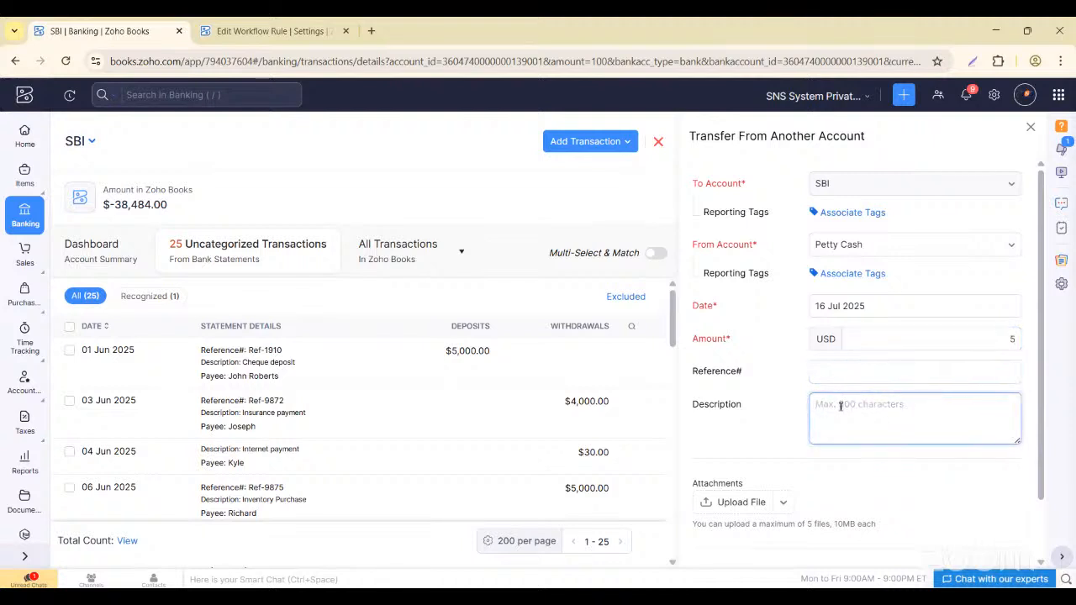
type("Unused mo")
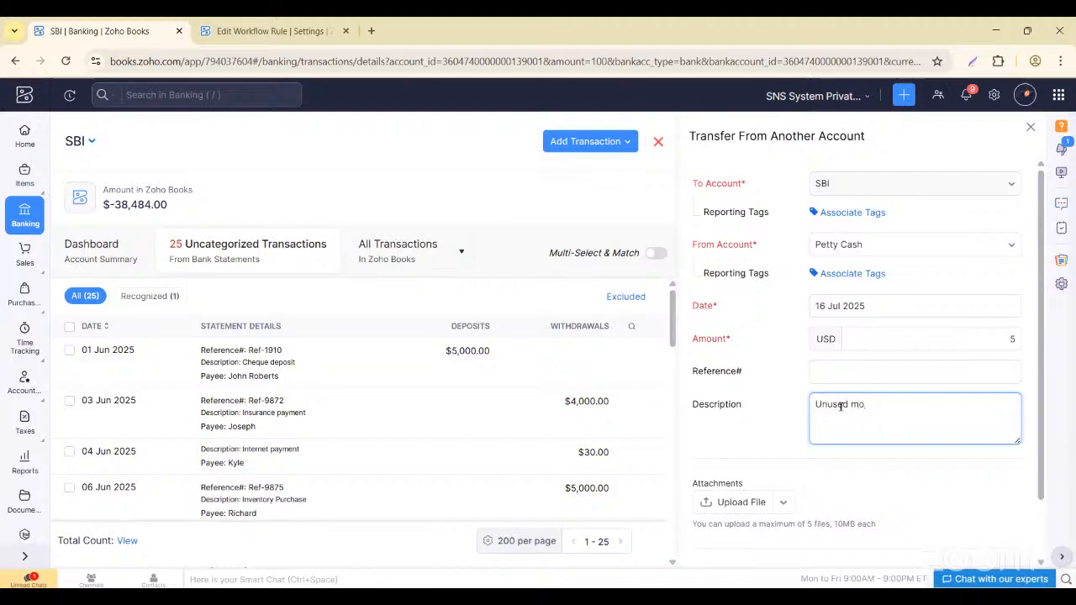
type("ney")
scroll(773, 432, "down", 1)
scroll(773, 435, "up", 1)
scroll(773, 434, "down", 1)
left_click(827, 514)
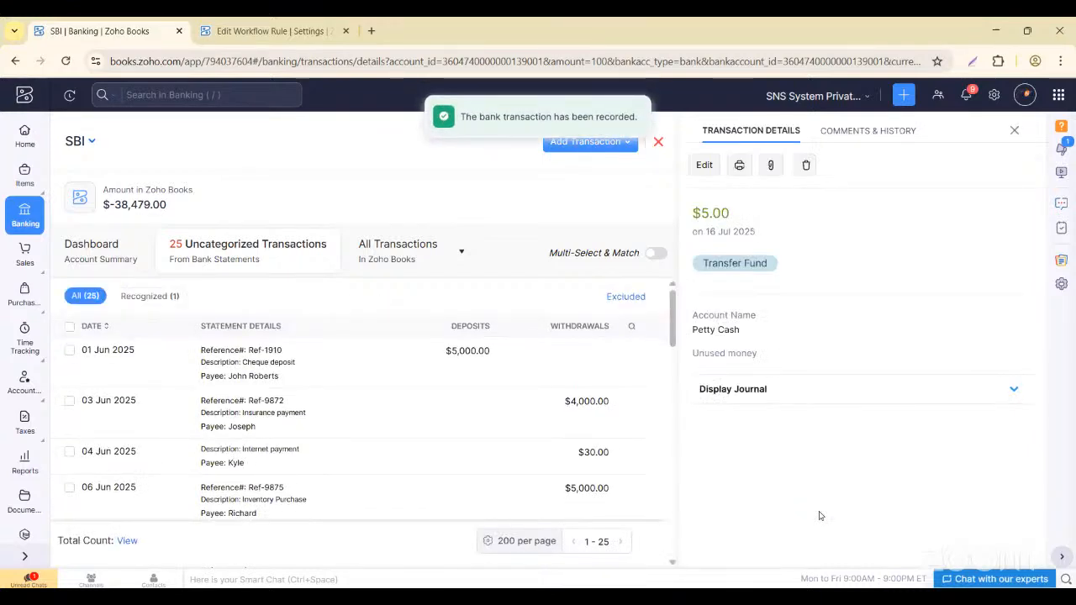
- Close the recorded transfer's details and return to the Banking Overview
left_click(1013, 133)
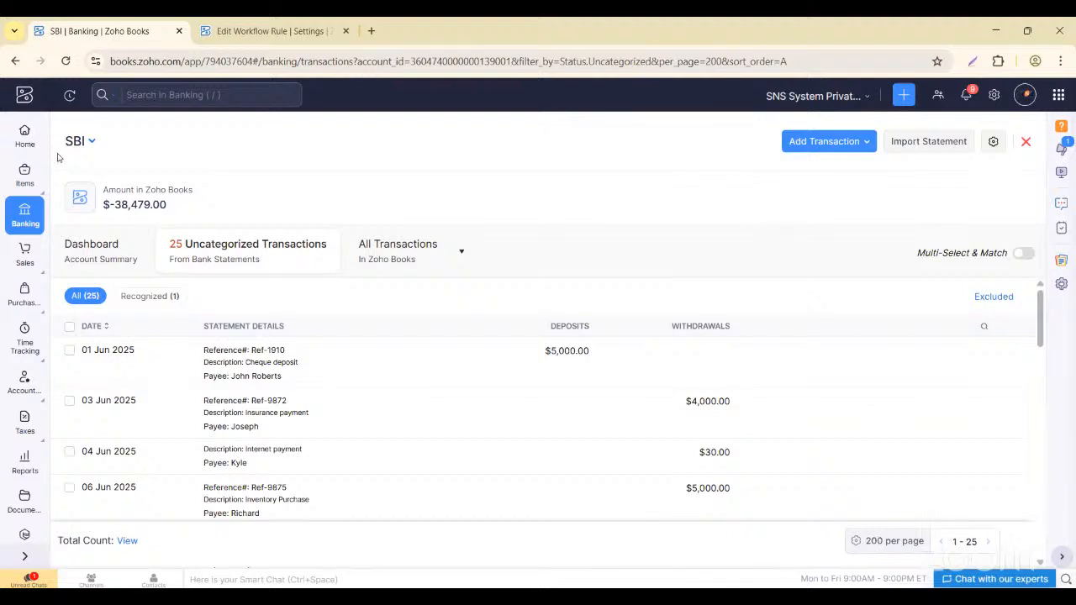
left_click(27, 213)
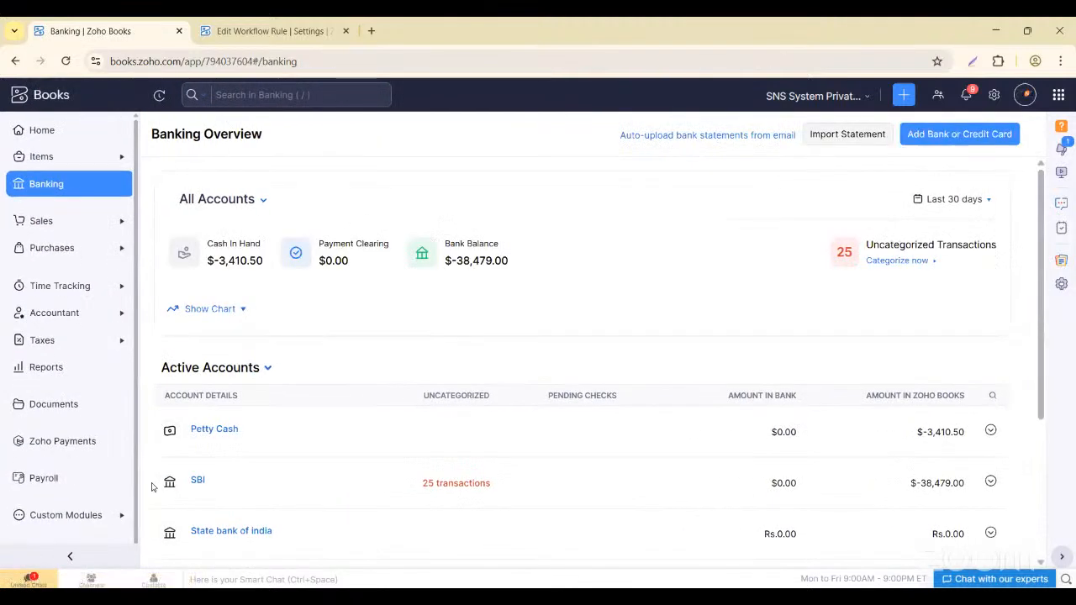
- Open the SBI account and examine the money-out and money-in transaction types that can be added
left_click(199, 484)
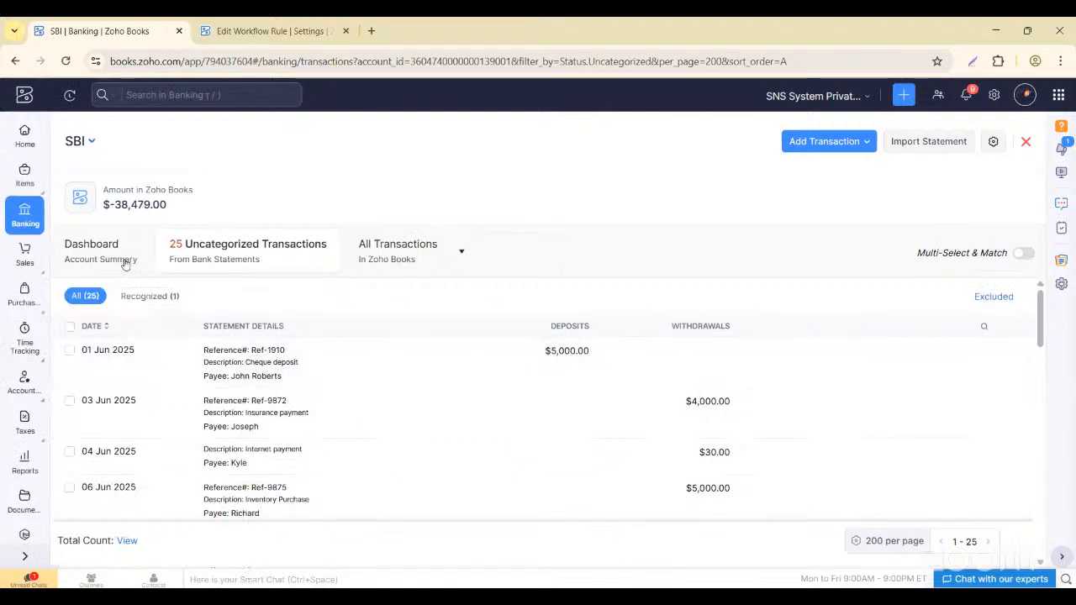
left_click(824, 142)
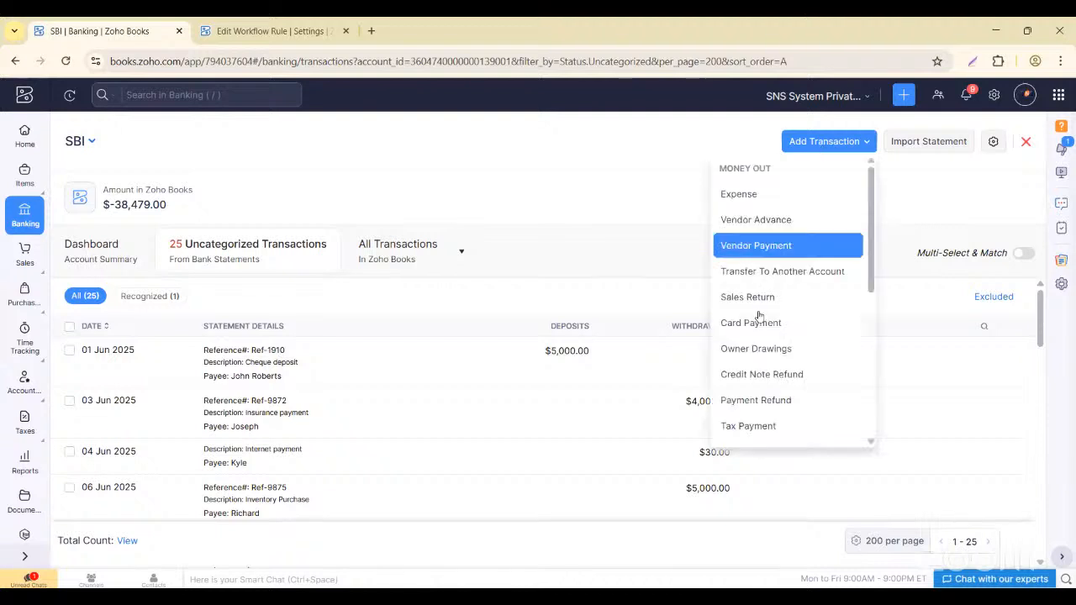
scroll(790, 336, "down", 5)
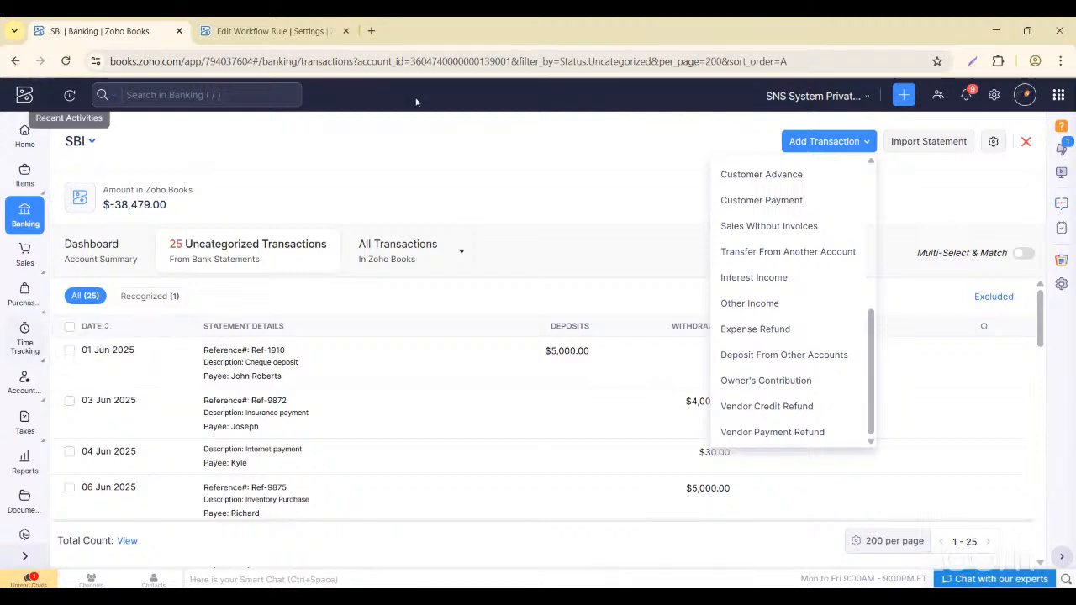
scroll(815, 309, "up", 5)
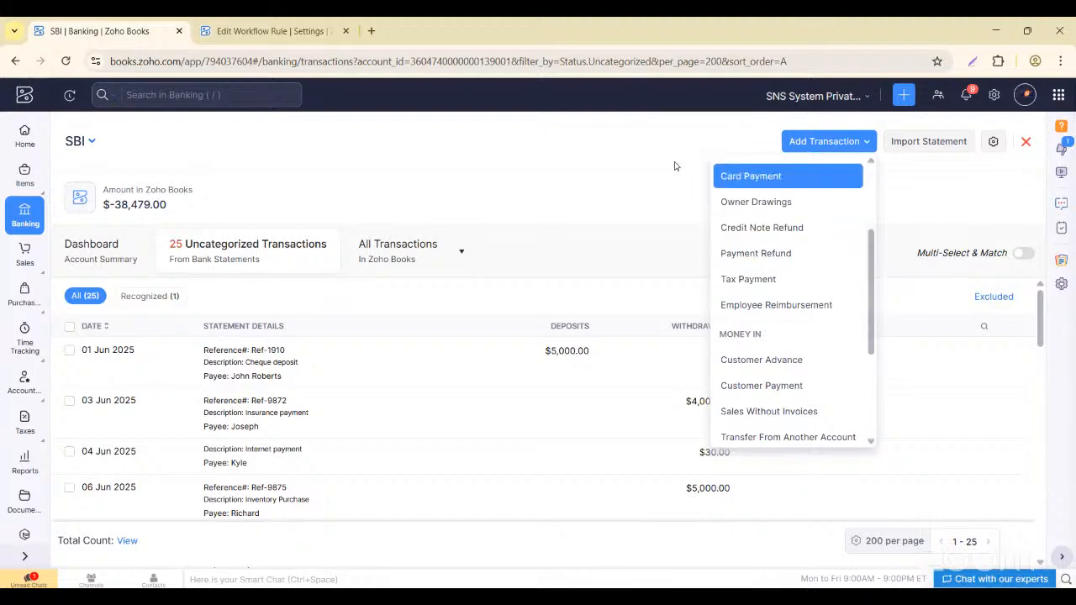
left_click(727, 148)
left_click(807, 142)
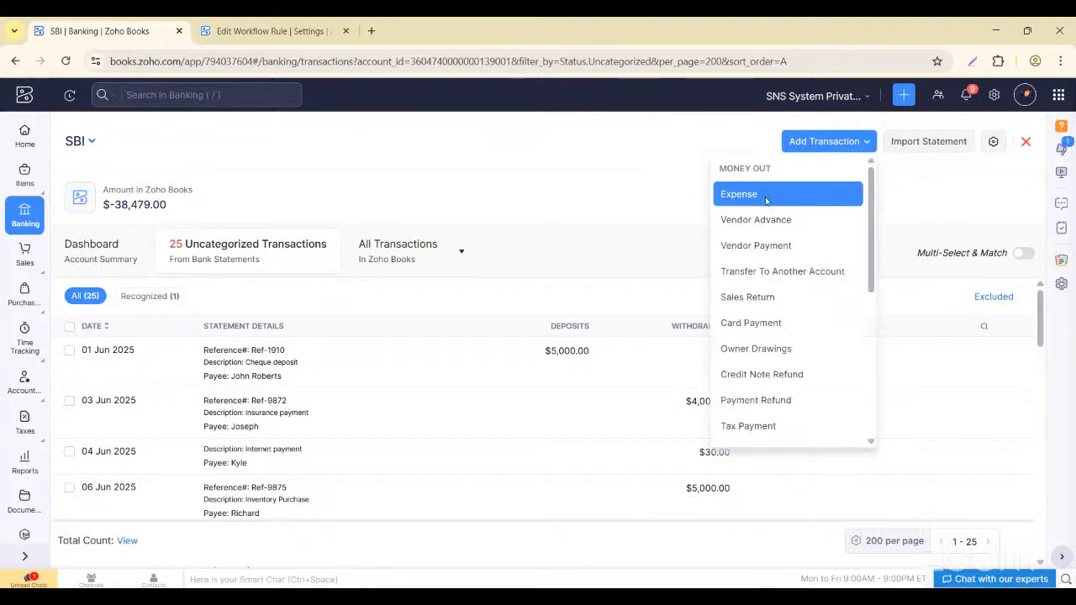
scroll(754, 332, "down", 1)
scroll(755, 335, "up", 1)
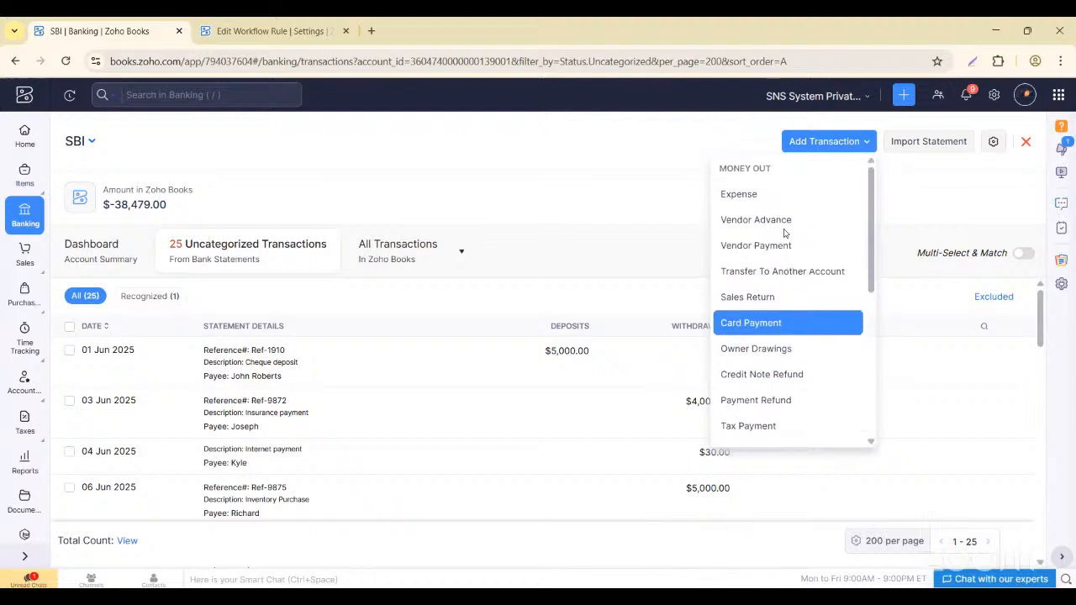
scroll(777, 307, "down", 1)
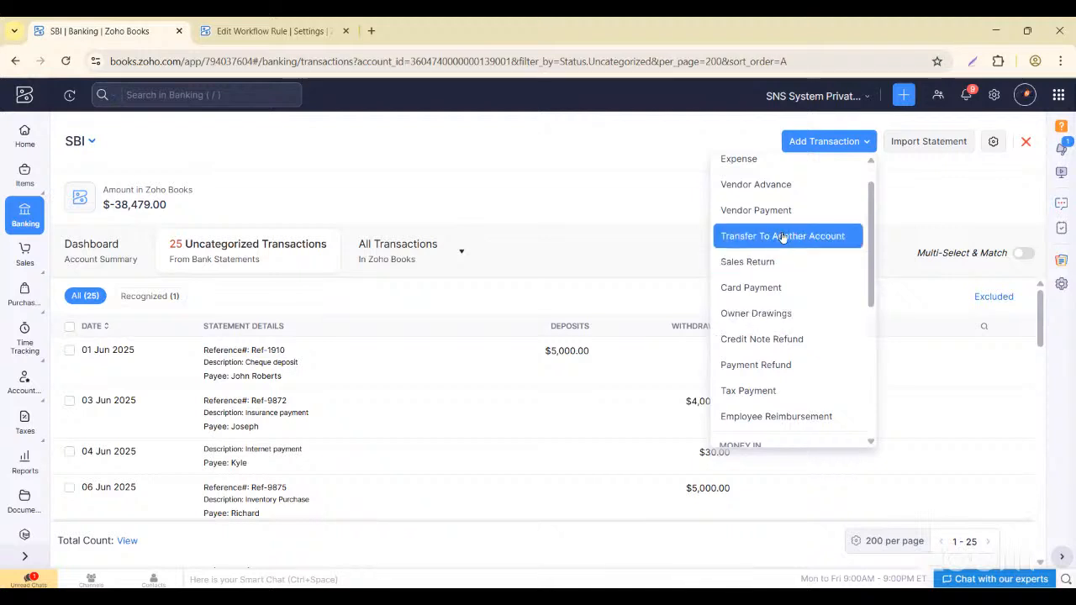
- Start a Transfer To Another Account transaction from SBI and examine the available destination accounts
left_click(807, 239)
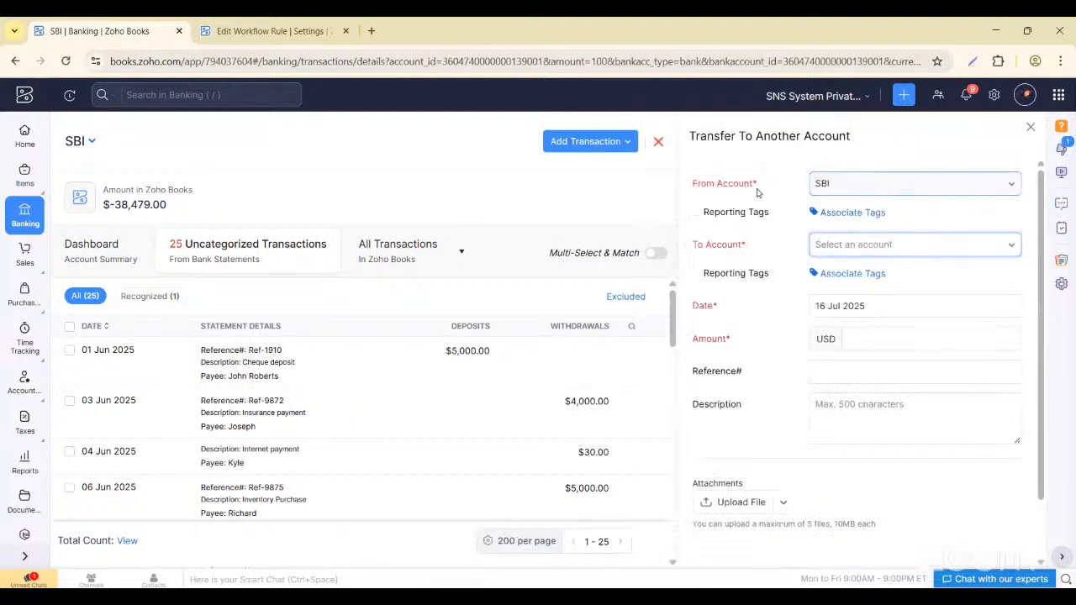
left_click(848, 253)
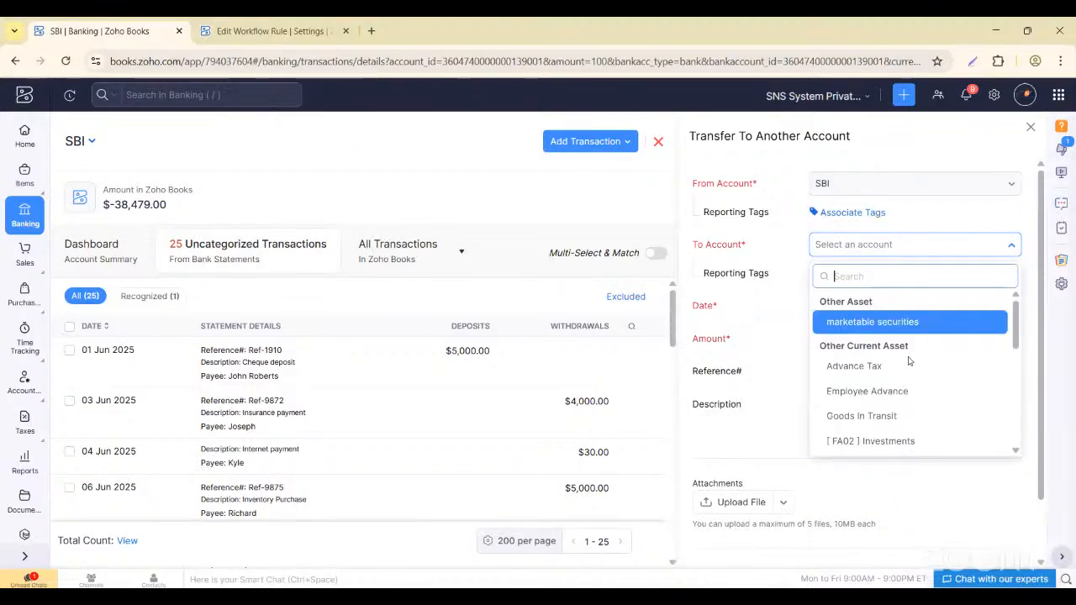
scroll(890, 388, "down", 5)
scroll(891, 389, "down", 2)
scroll(891, 389, "up", 5)
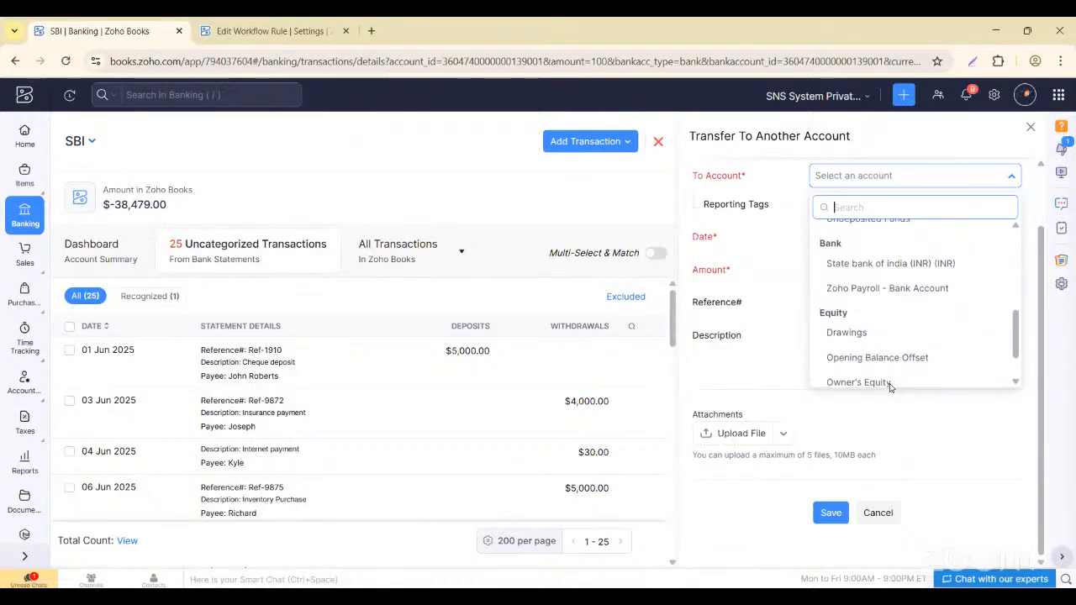
scroll(891, 387, "up", 4)
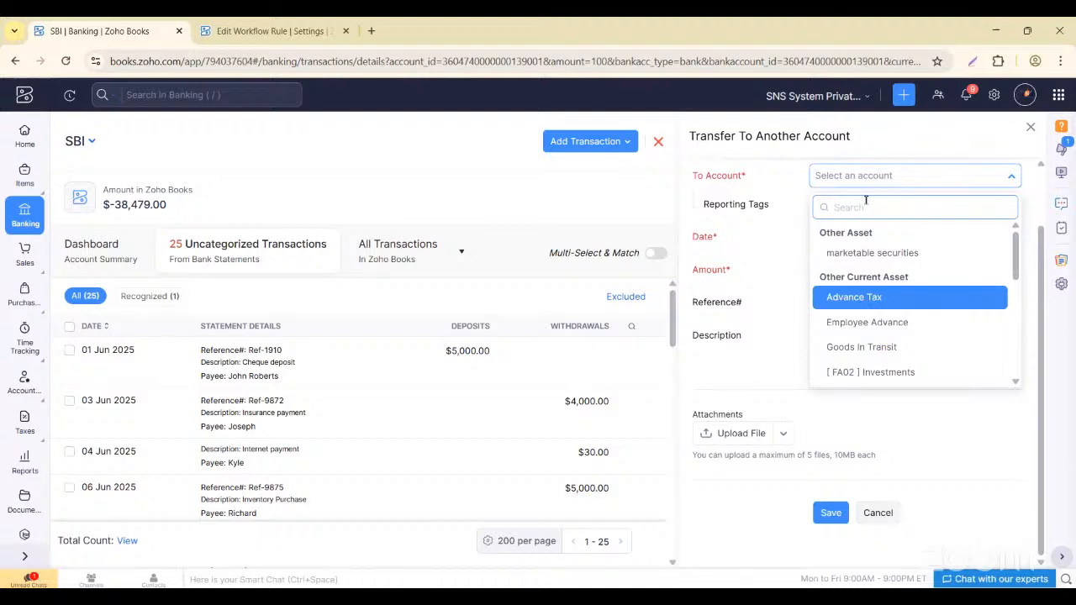
left_click(783, 235)
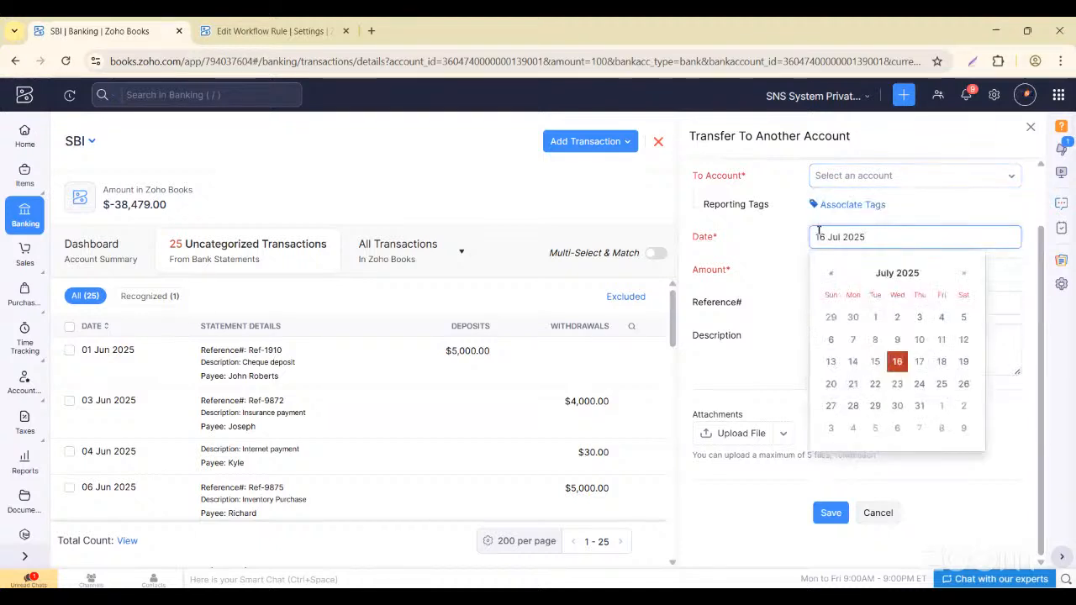
left_click(764, 375)
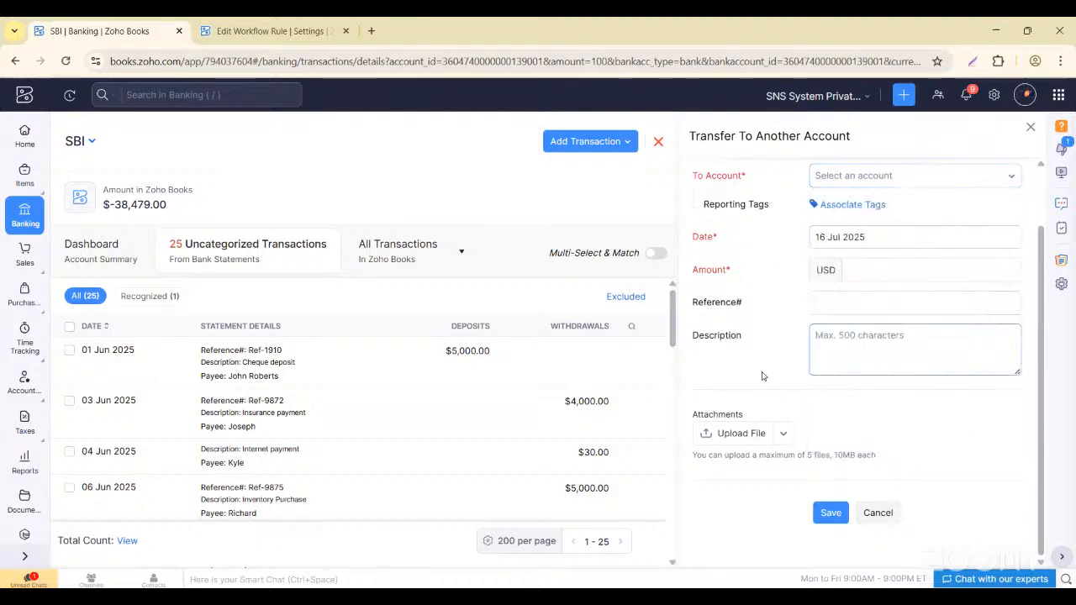
- Review the destination account groups again, including cash, bank and equity, and close the transfer form without saving
left_click(837, 362)
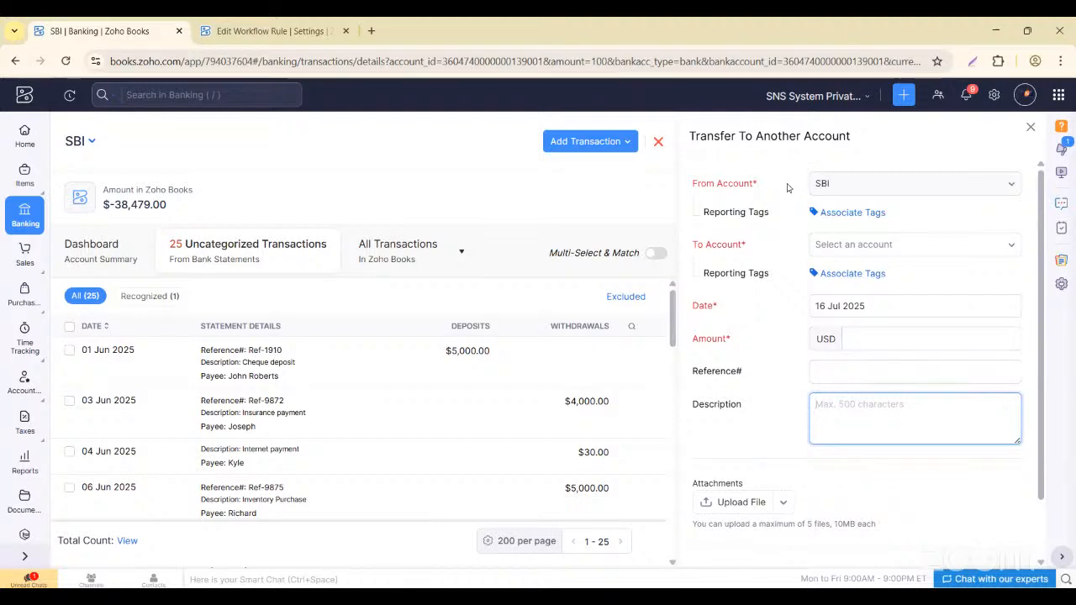
left_click(850, 245)
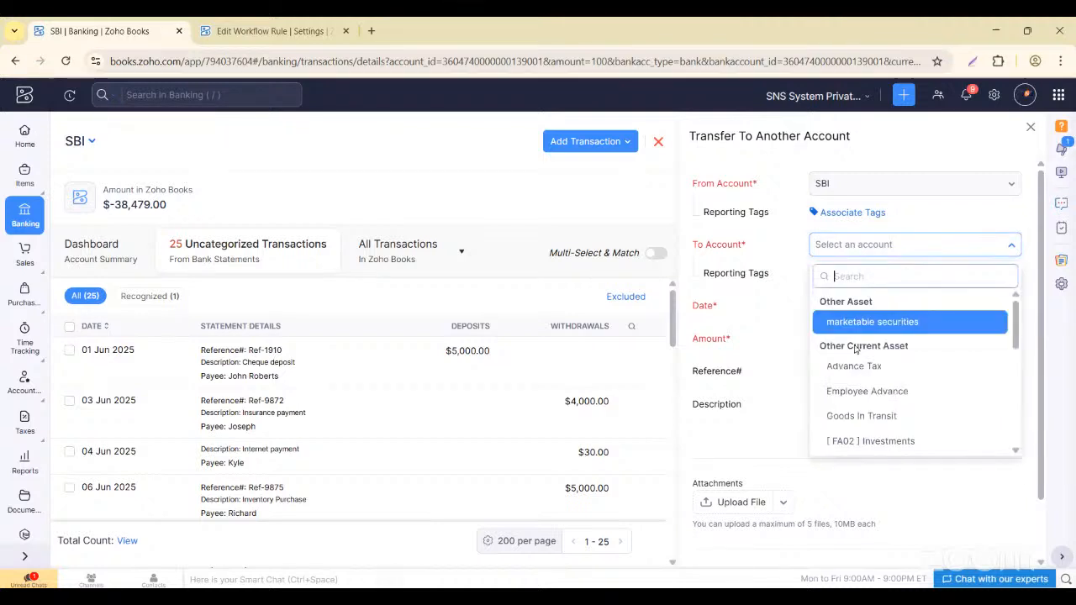
scroll(853, 370, "down", 3)
scroll(852, 370, "down", 3)
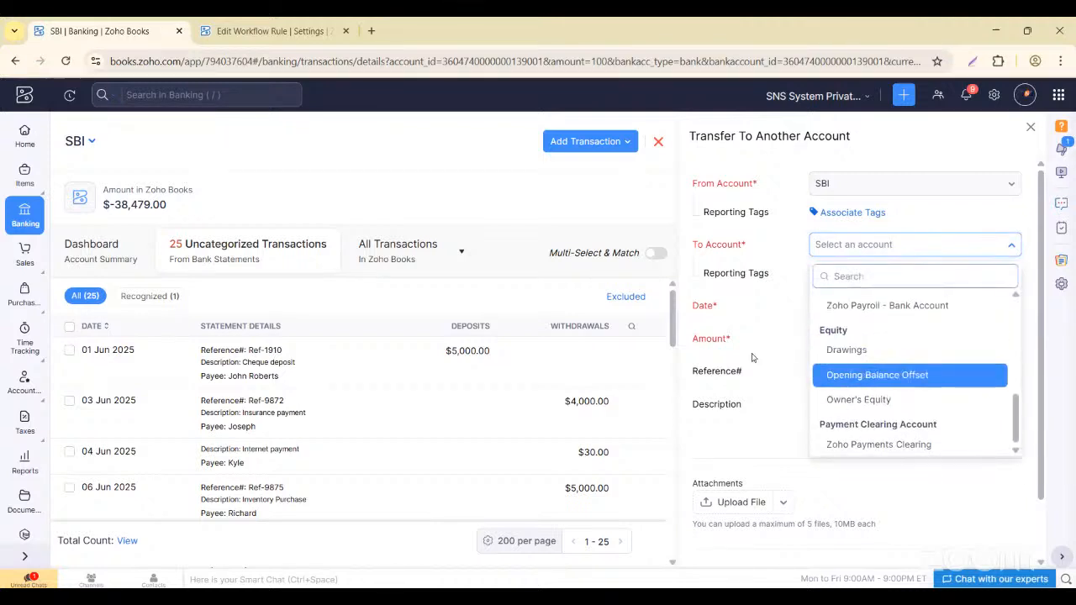
left_click(737, 442)
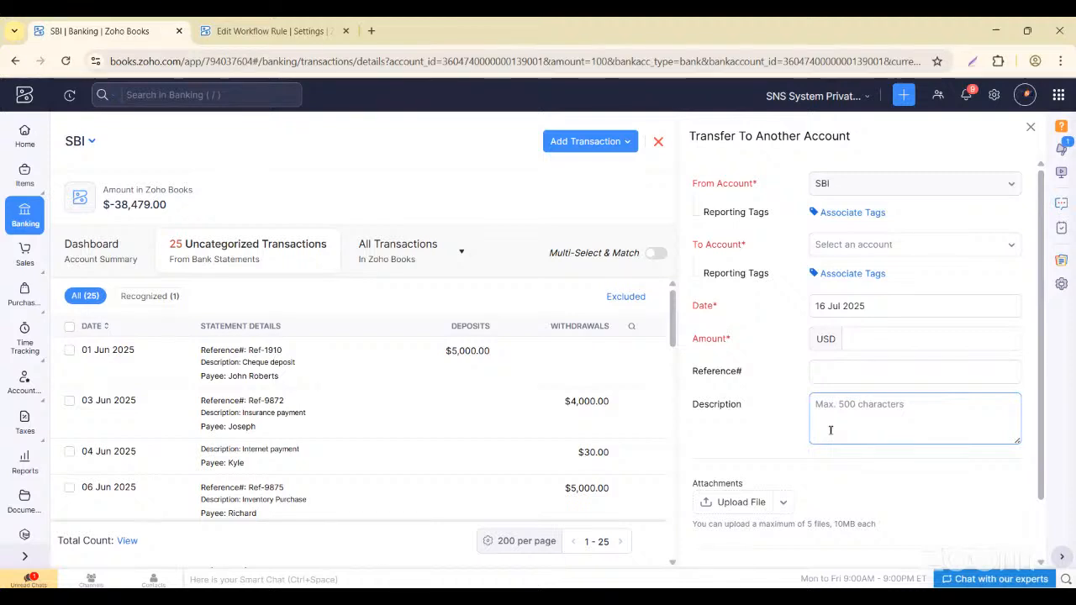
left_click(853, 339)
left_click(854, 250)
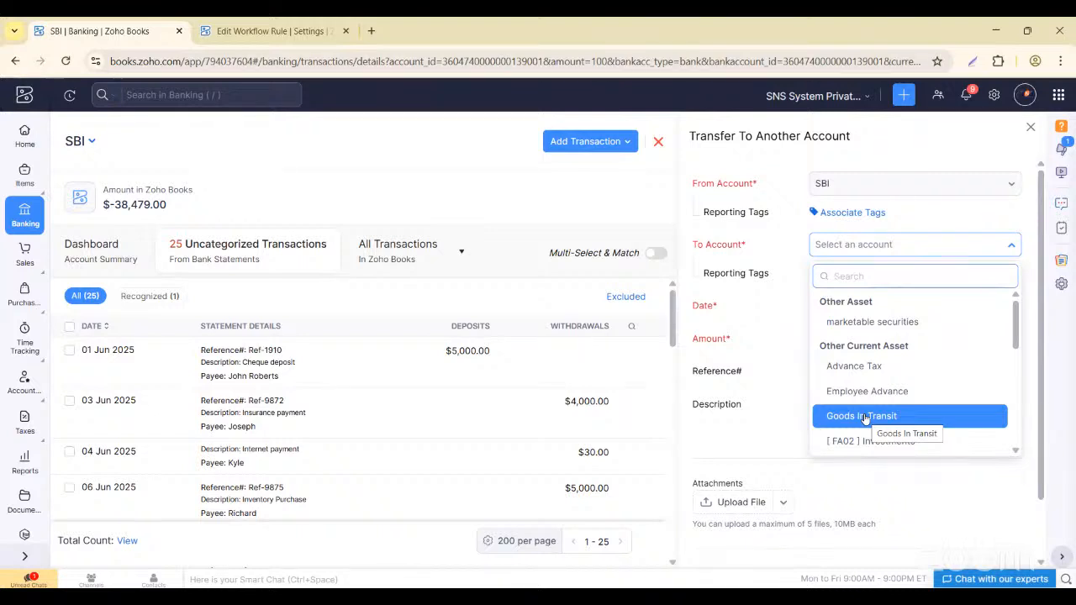
scroll(866, 416, "down", 5)
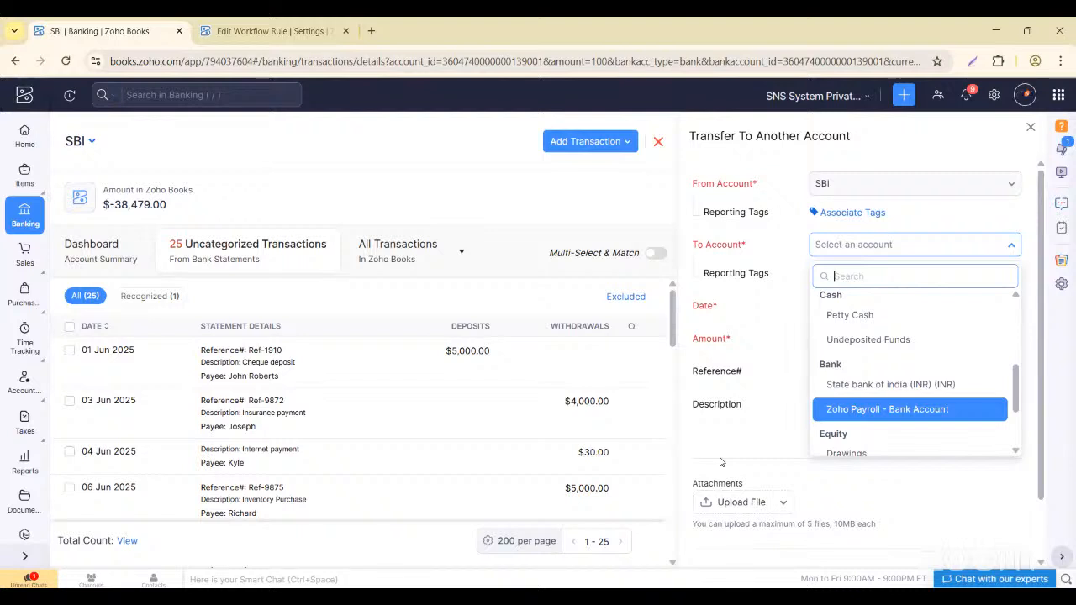
scroll(884, 383, "up", 3)
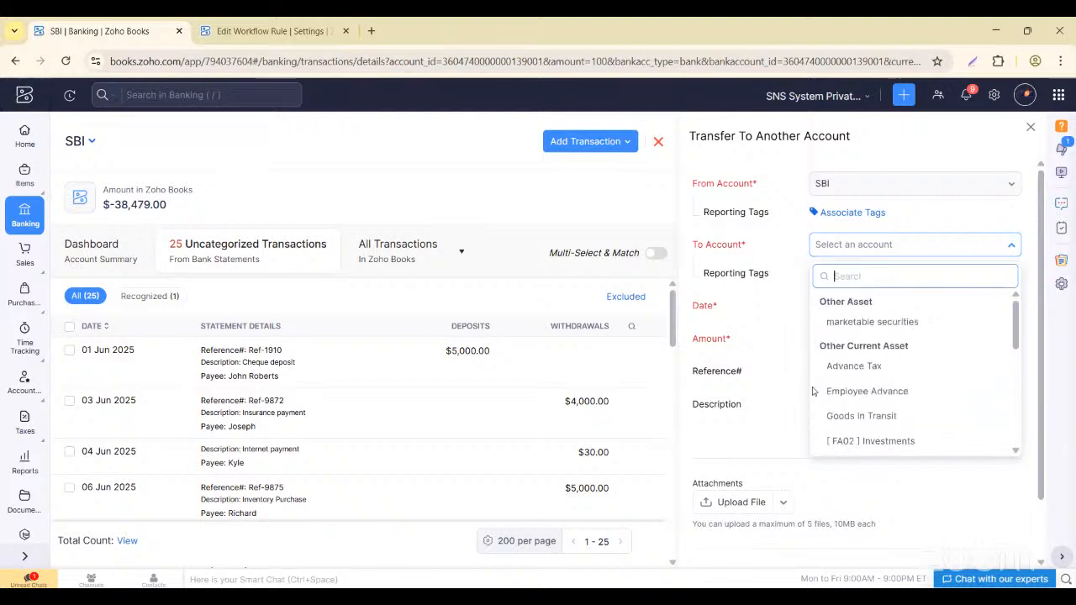
left_click(767, 404)
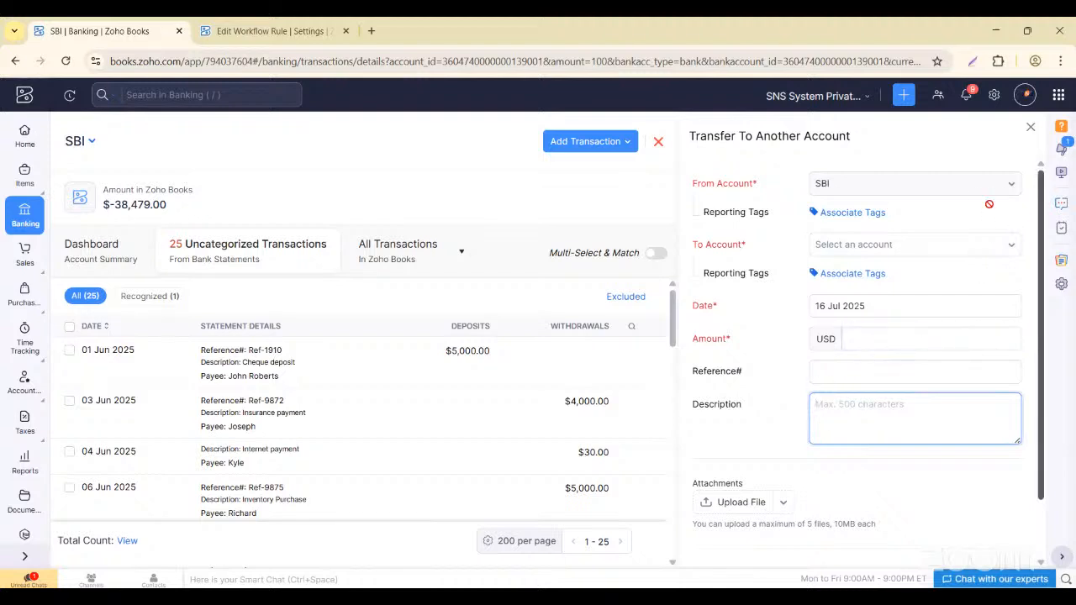
left_click(1030, 130)
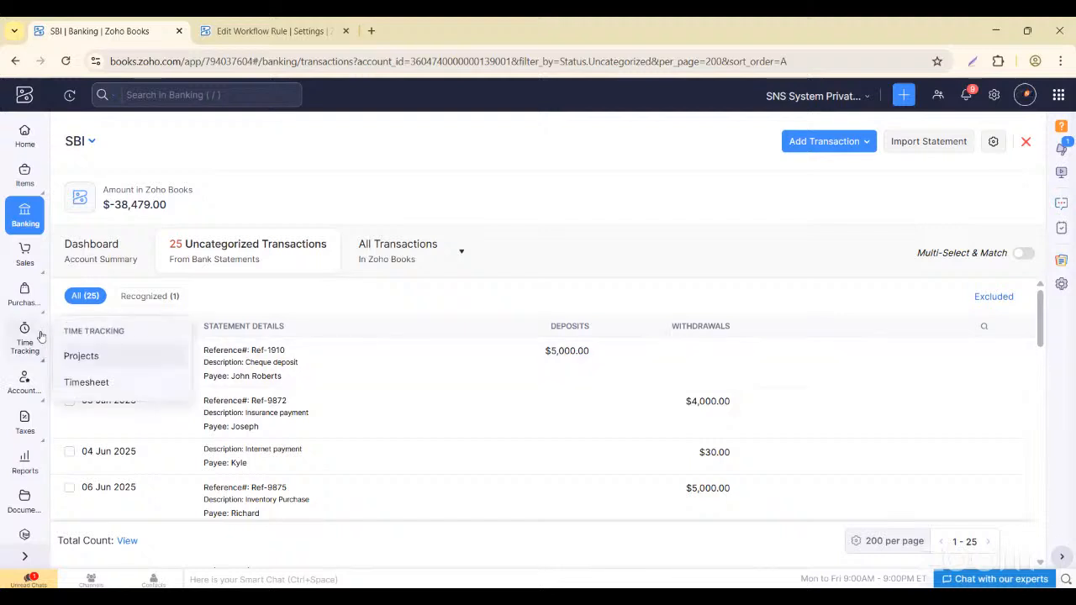
- Reopen SBI from the Banking Overview and begin a new account reconciliation
mouse_move(24, 386)
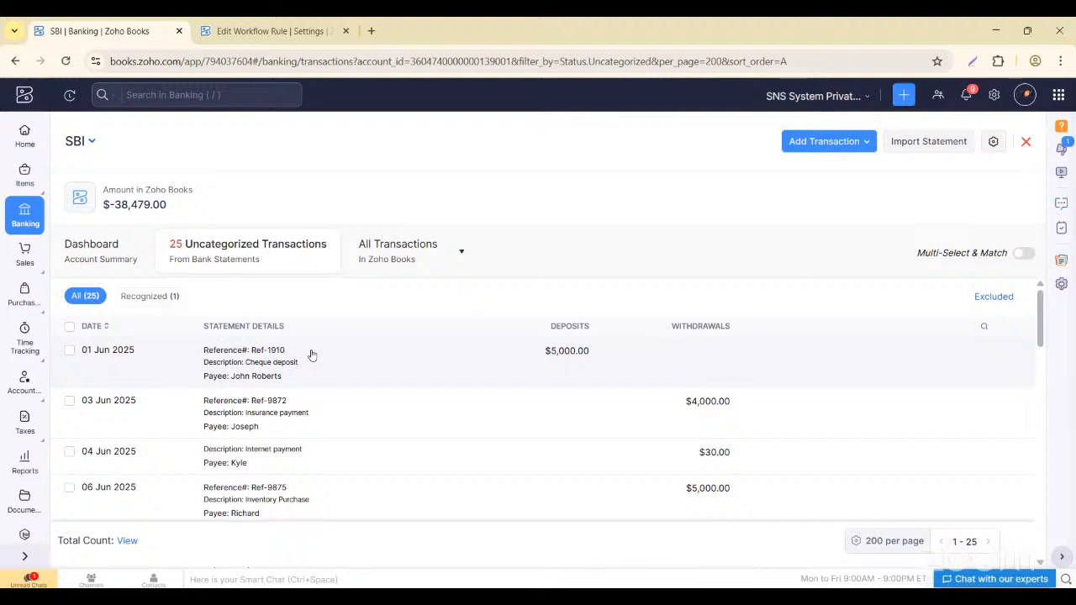
left_click(21, 212)
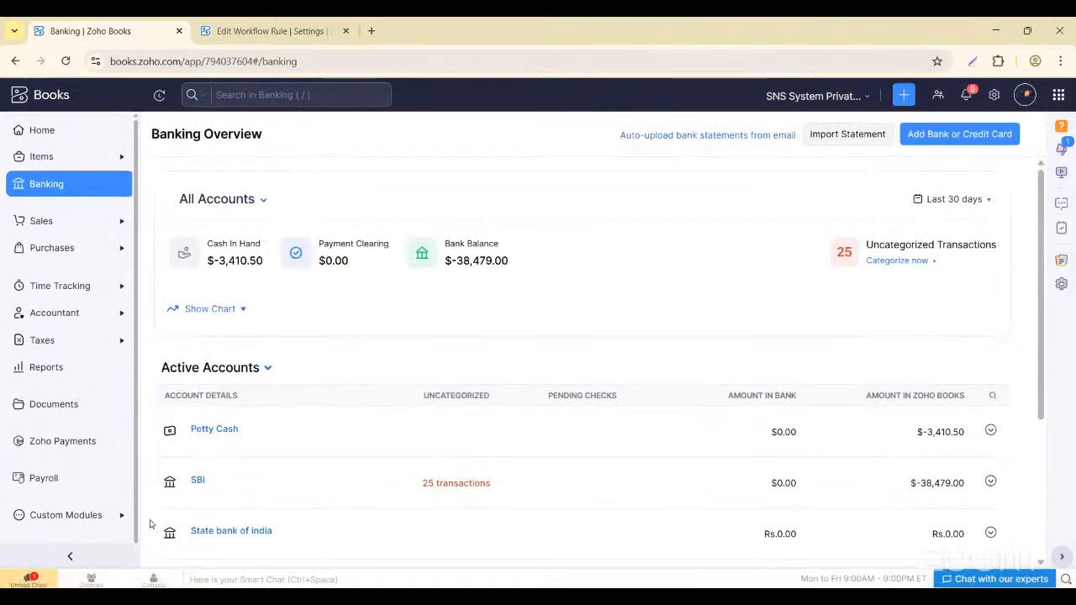
left_click(198, 480)
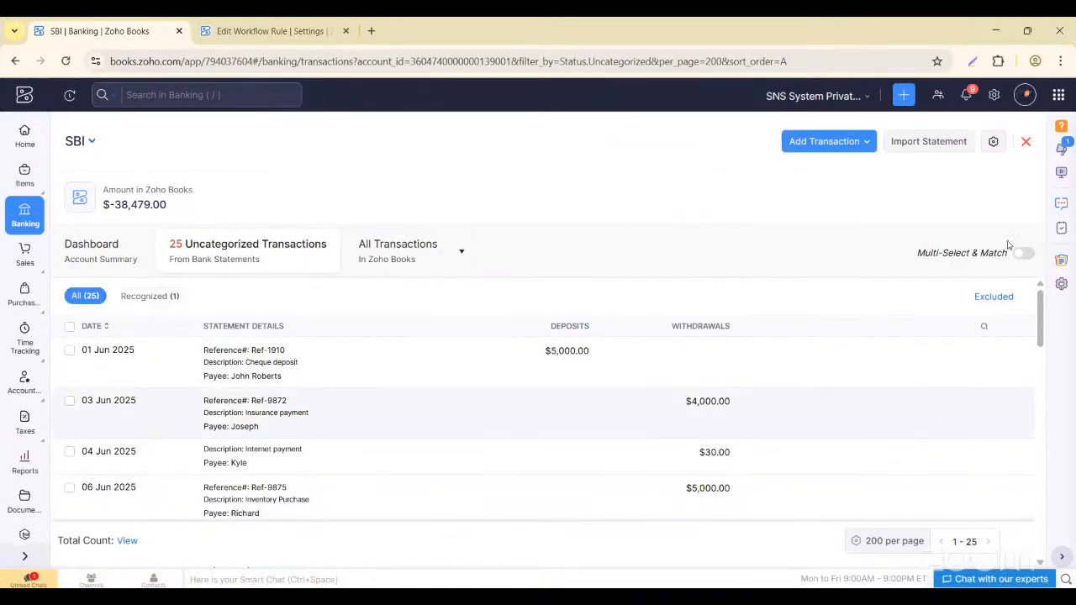
left_click(993, 143)
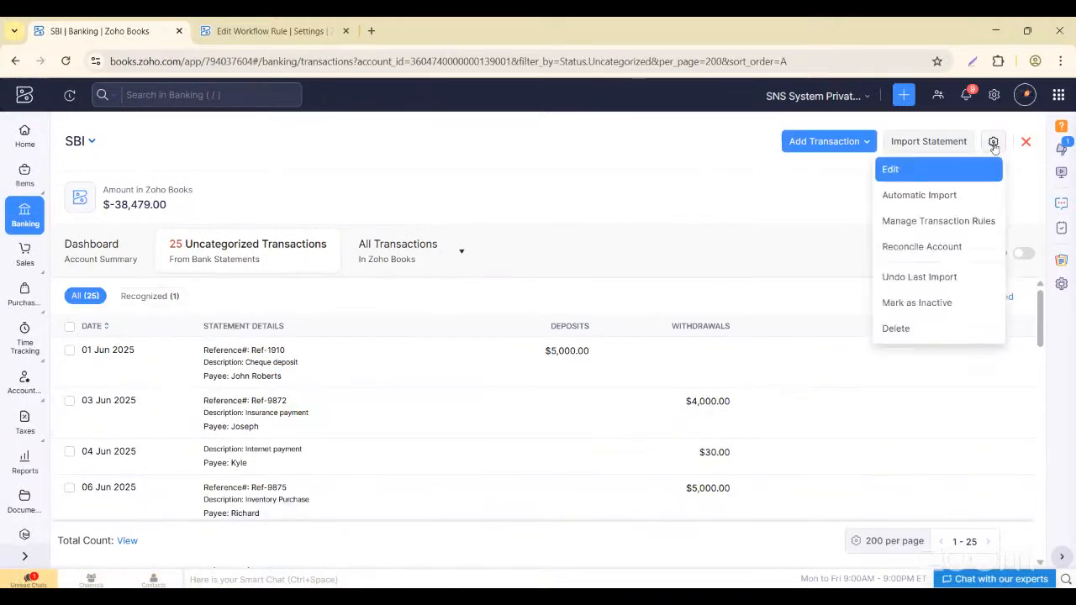
left_click(942, 245)
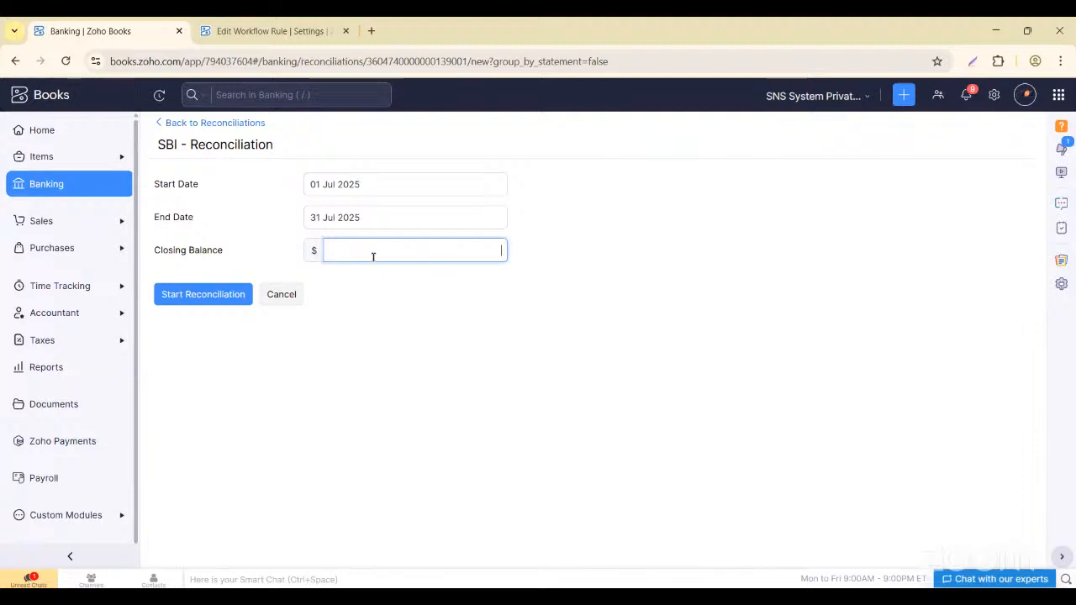
- Set the closing balance to 3567 and the period to 01 Jun 2025 through 30 Jun 2025, and start the SBI reconciliation
type("3567")
left_click(385, 188)
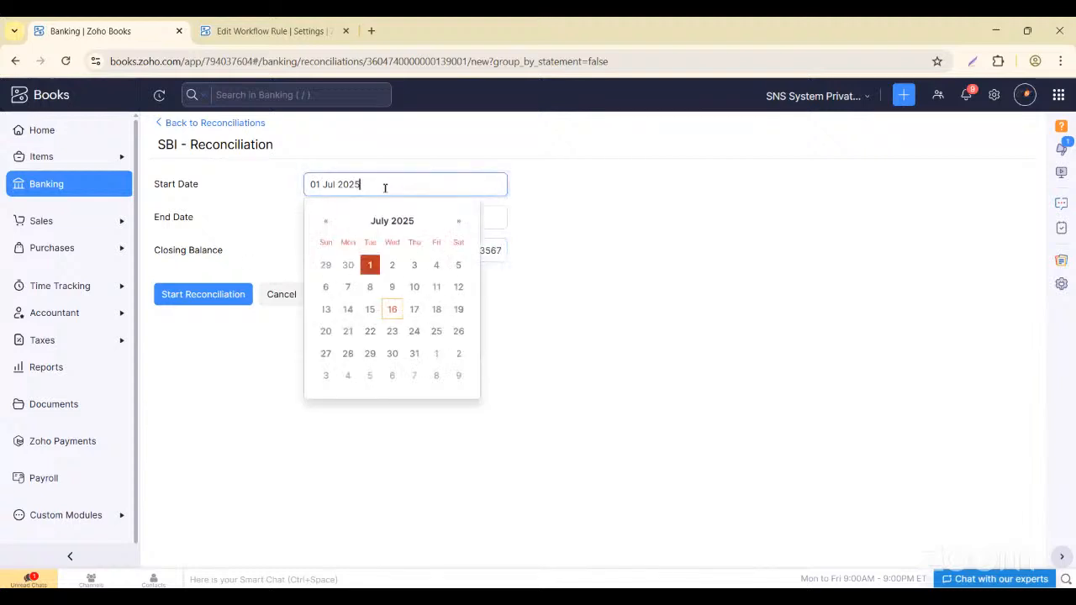
left_click(326, 221)
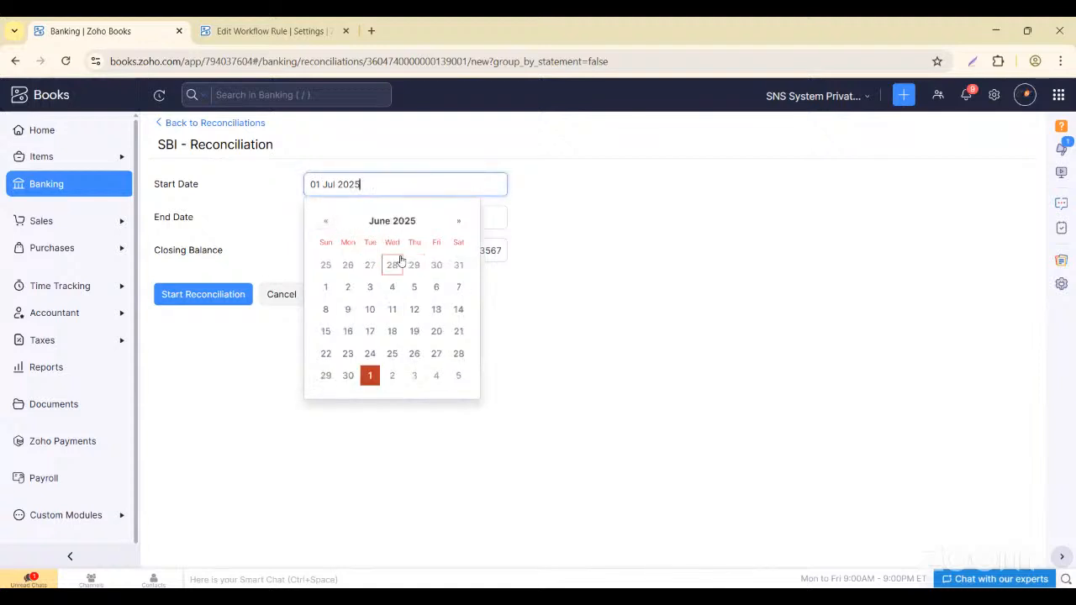
left_click(325, 287)
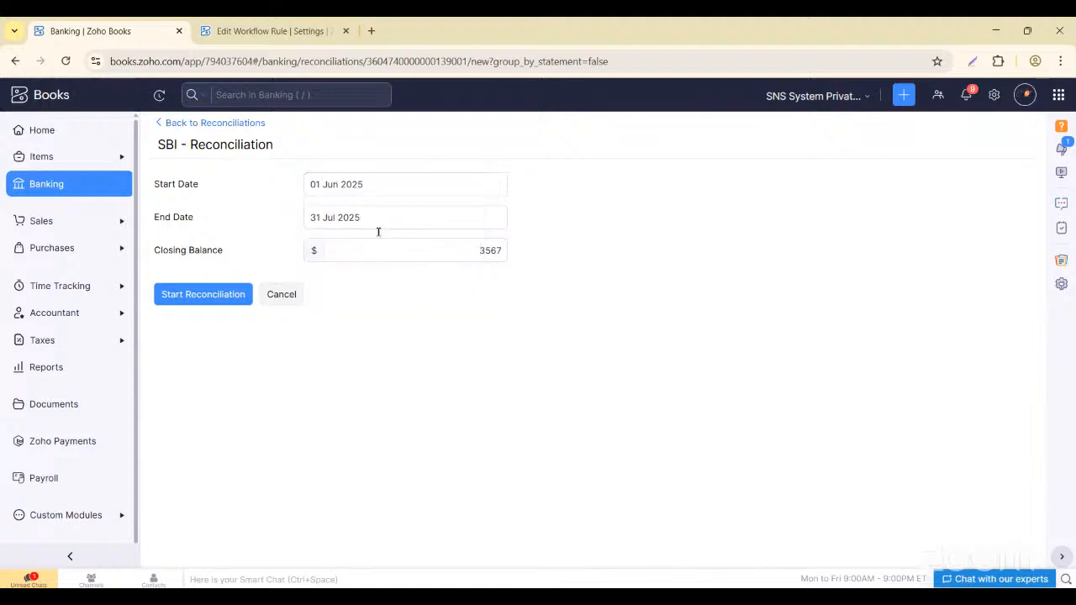
left_click(344, 219)
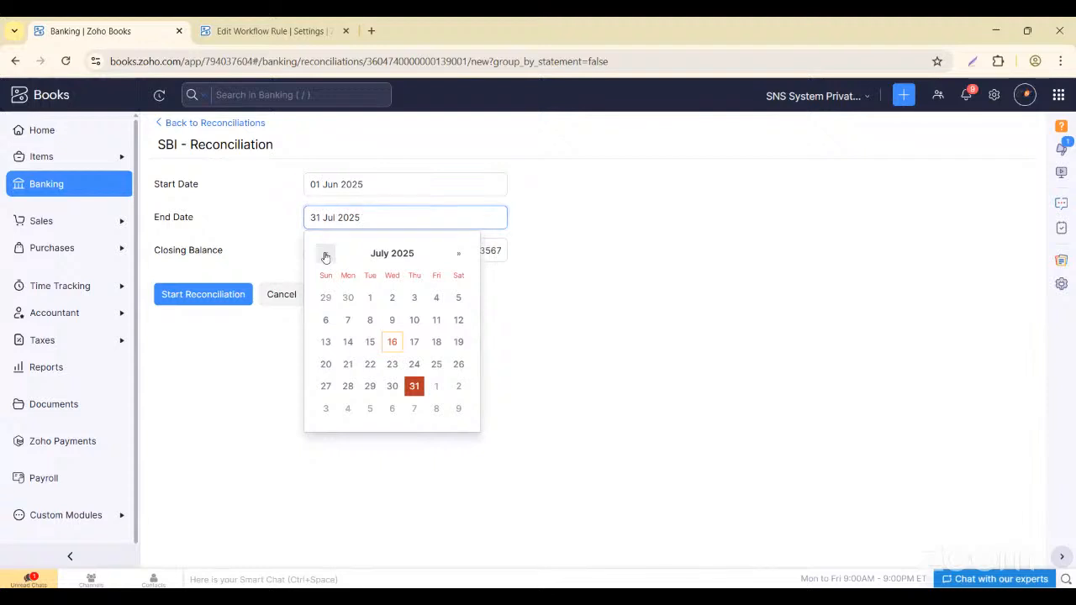
left_click(325, 253)
left_click(348, 408)
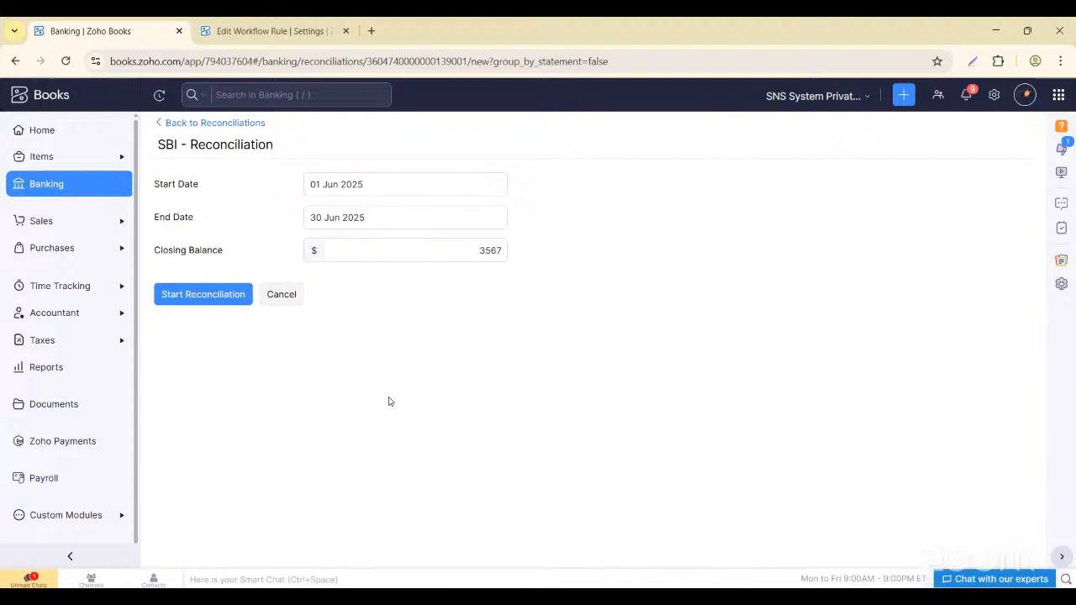
left_click(231, 294)
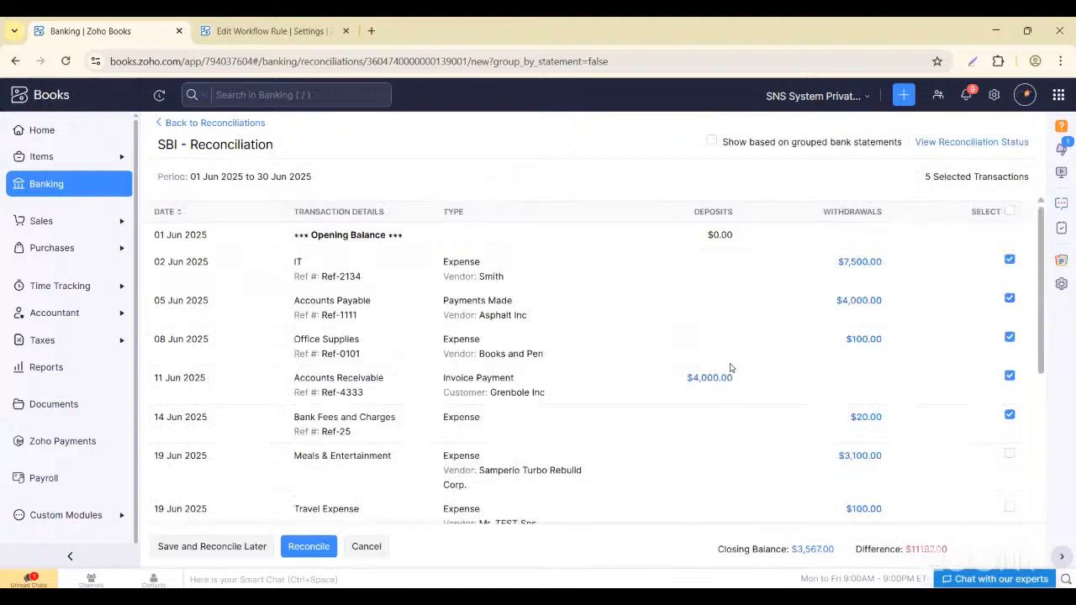
- Select all transactions in the SBI reconciliation and review the cleared amount and difference
left_click(1009, 211)
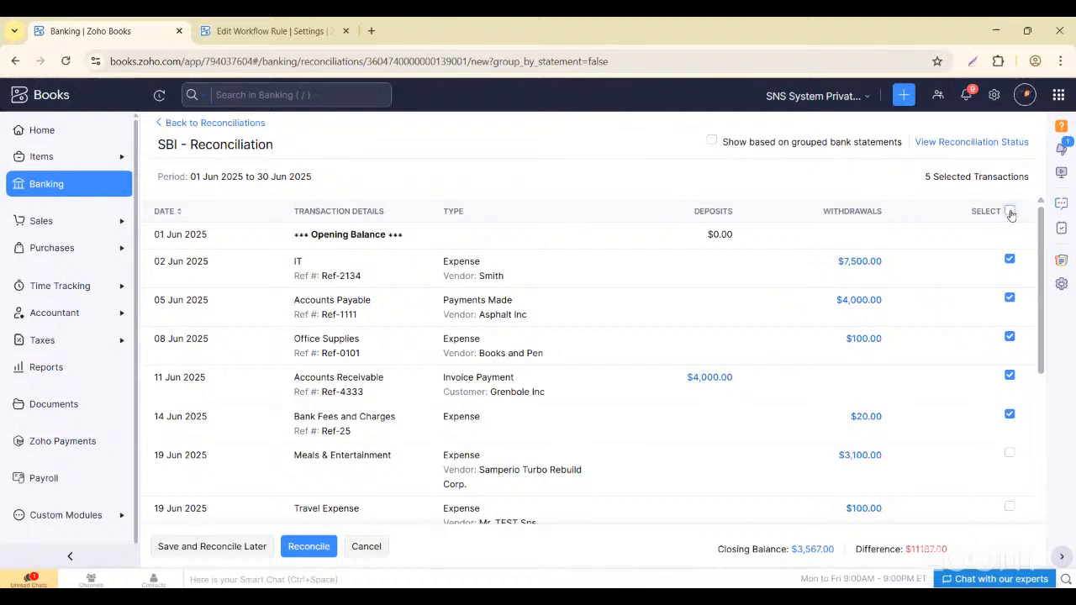
scroll(879, 416, "down", 6)
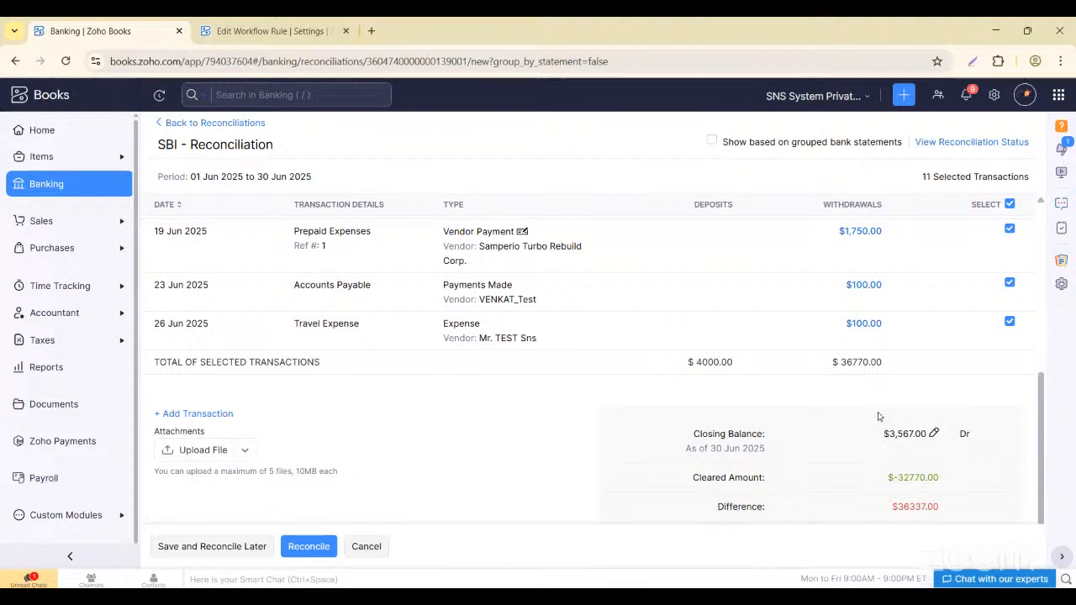
- Review the selected transactions, totals, closing balance and difference in the SBI reconciliation, and leave it without saving
scroll(878, 416, "up", 10)
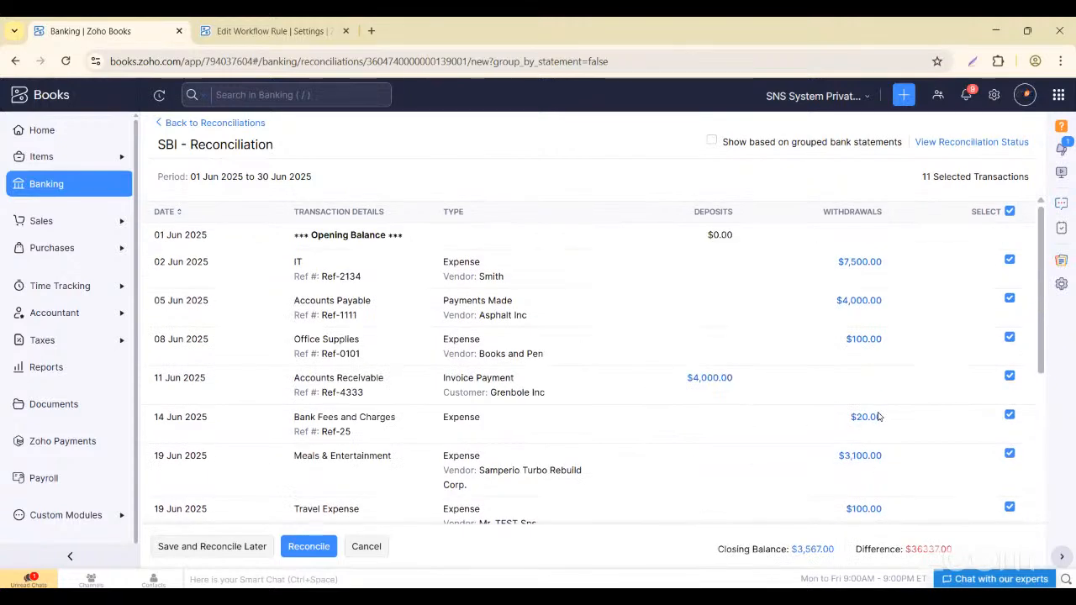
scroll(878, 416, "down", 10)
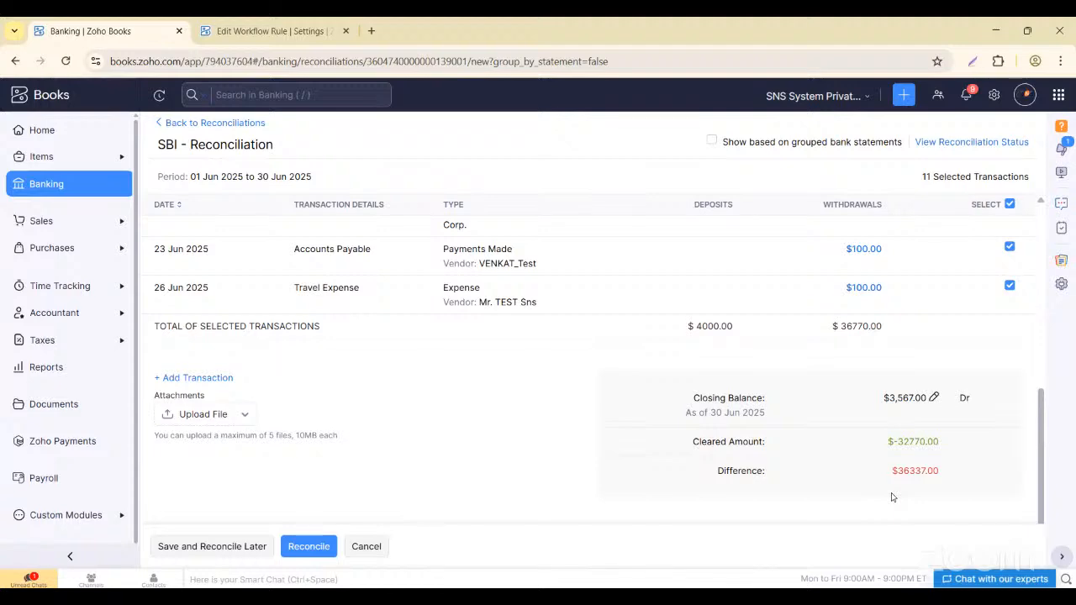
scroll(810, 312, "up", 6)
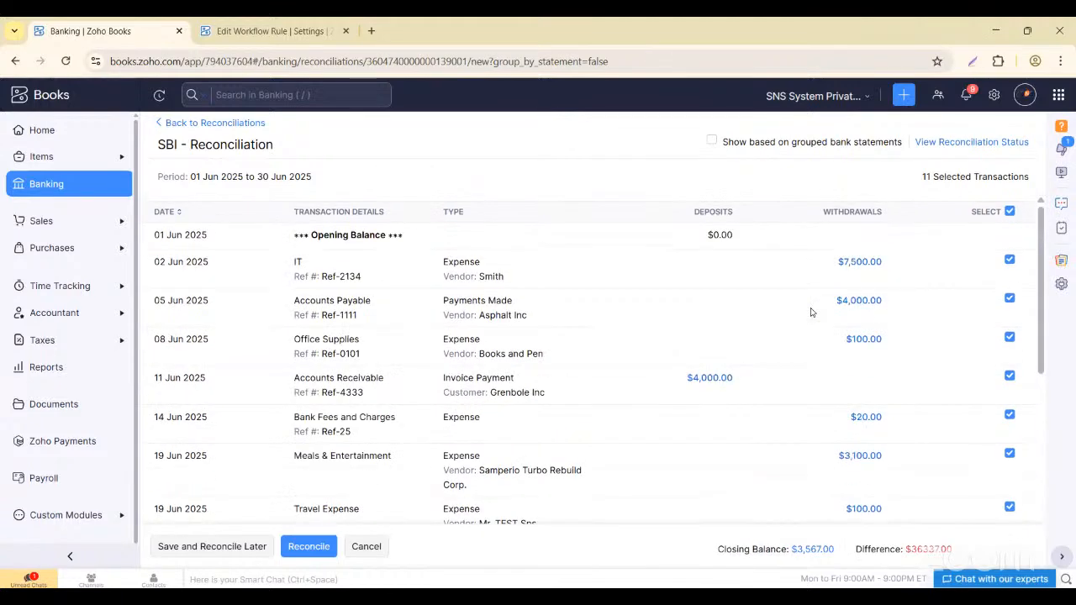
scroll(822, 418, "down", 3)
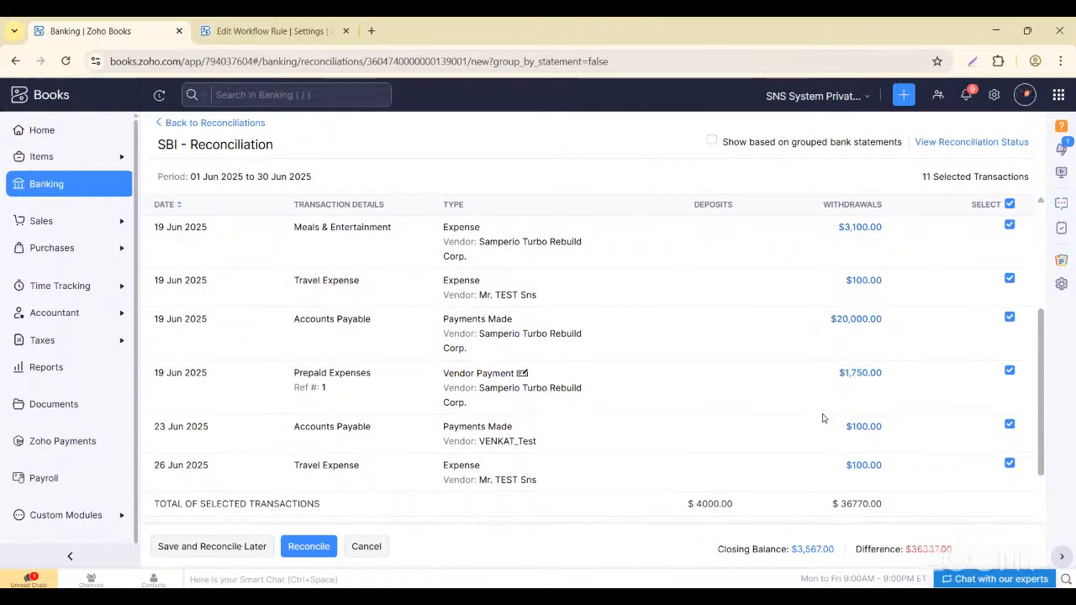
scroll(822, 418, "down", 1)
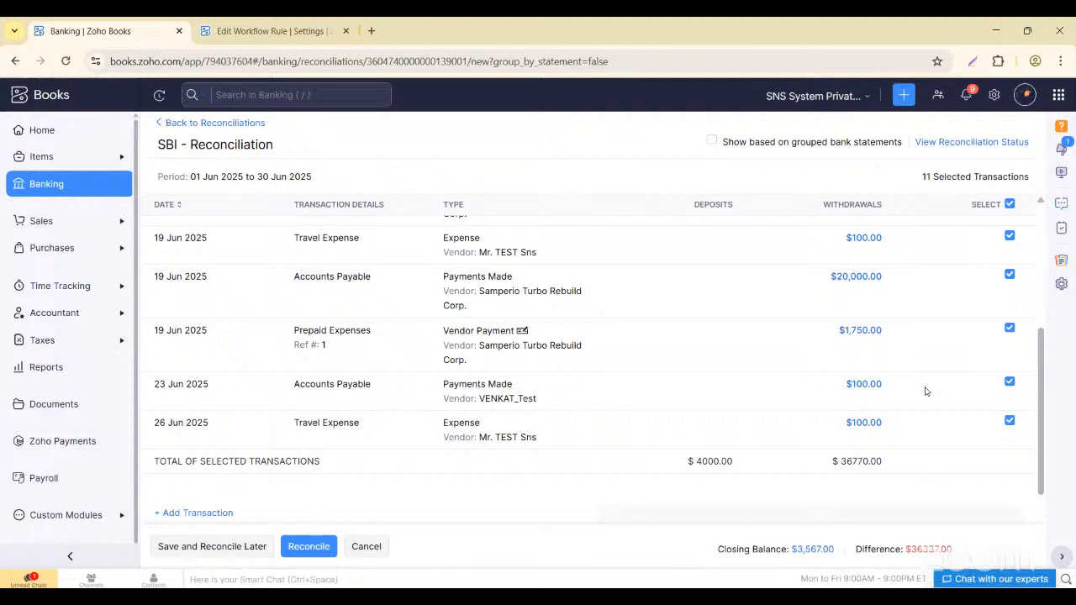
scroll(924, 391, "down", 2)
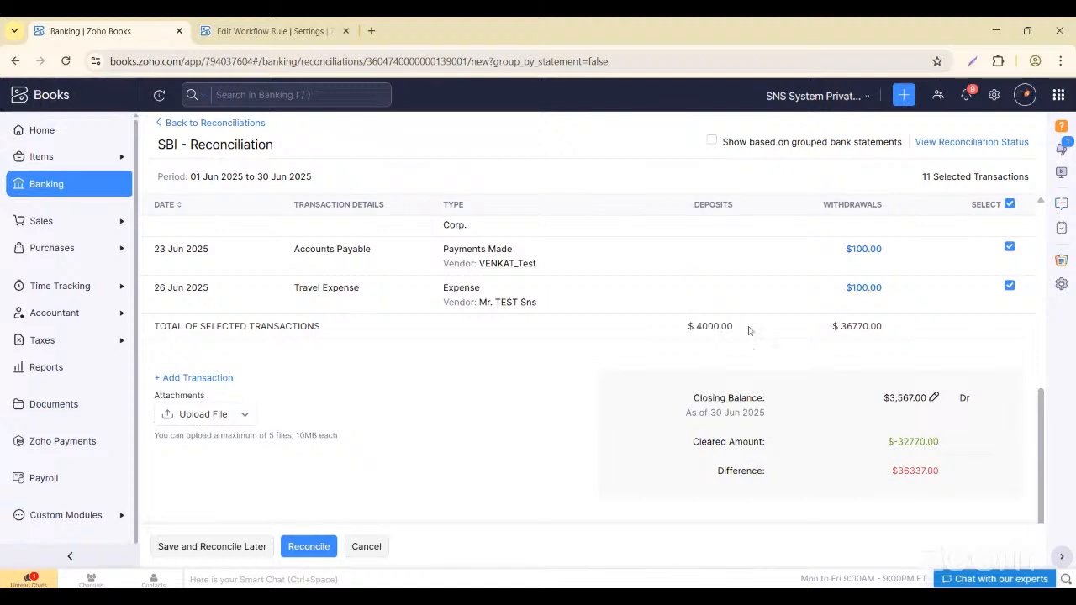
scroll(749, 331, "up", 2)
scroll(749, 331, "down", 2)
left_click(161, 125)
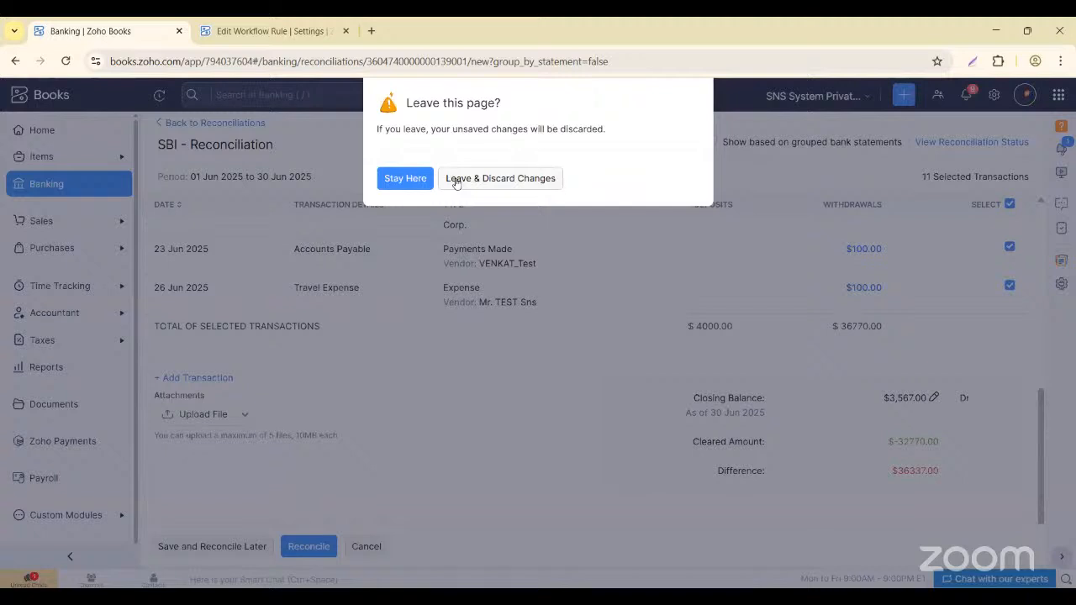
left_click(455, 182)
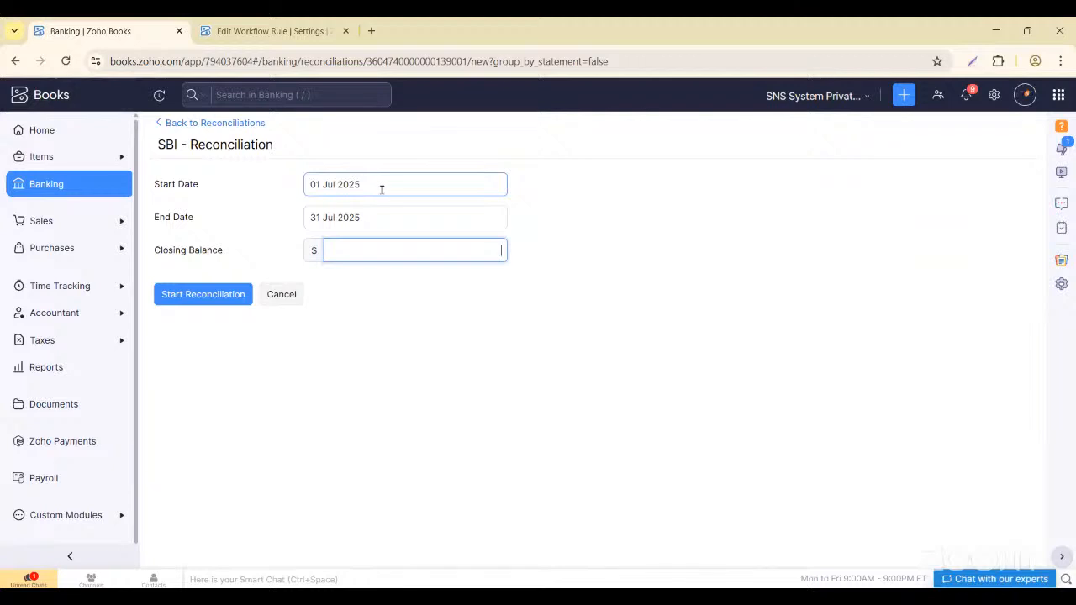
- Set the SBI reconciliation period to 01 Jun 2025 through 30 Jun 2025 with a closing balance of 36377, and start it
left_click(382, 189)
left_click(324, 221)
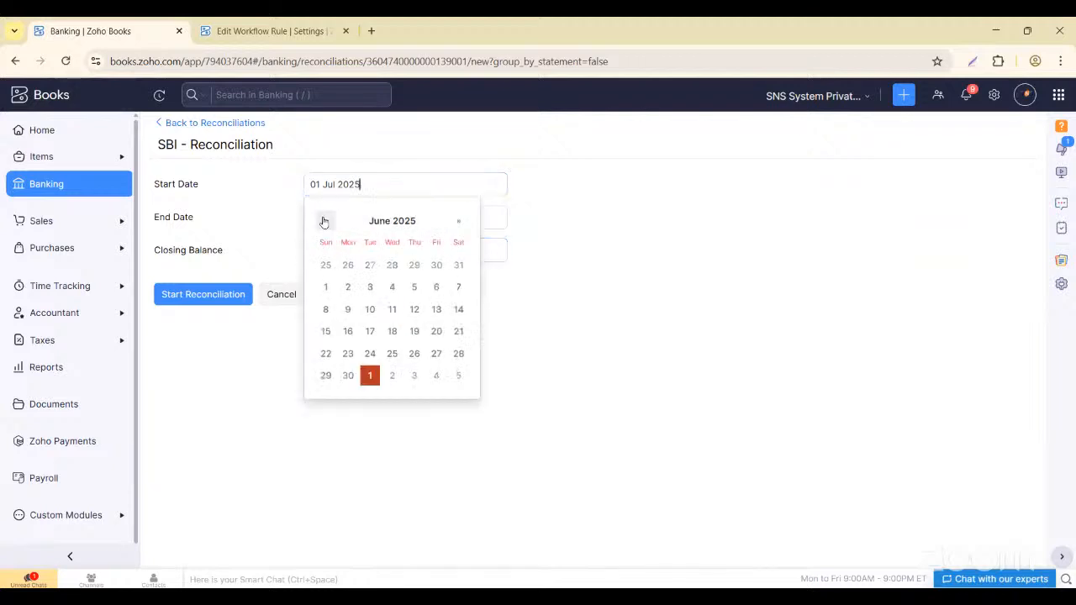
left_click(325, 287)
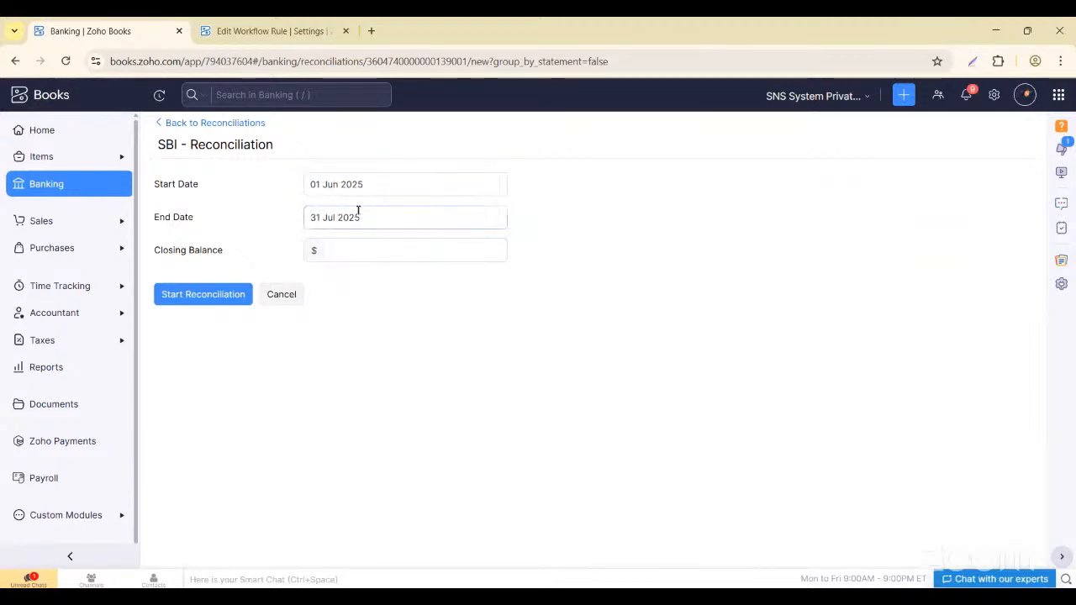
left_click(360, 215)
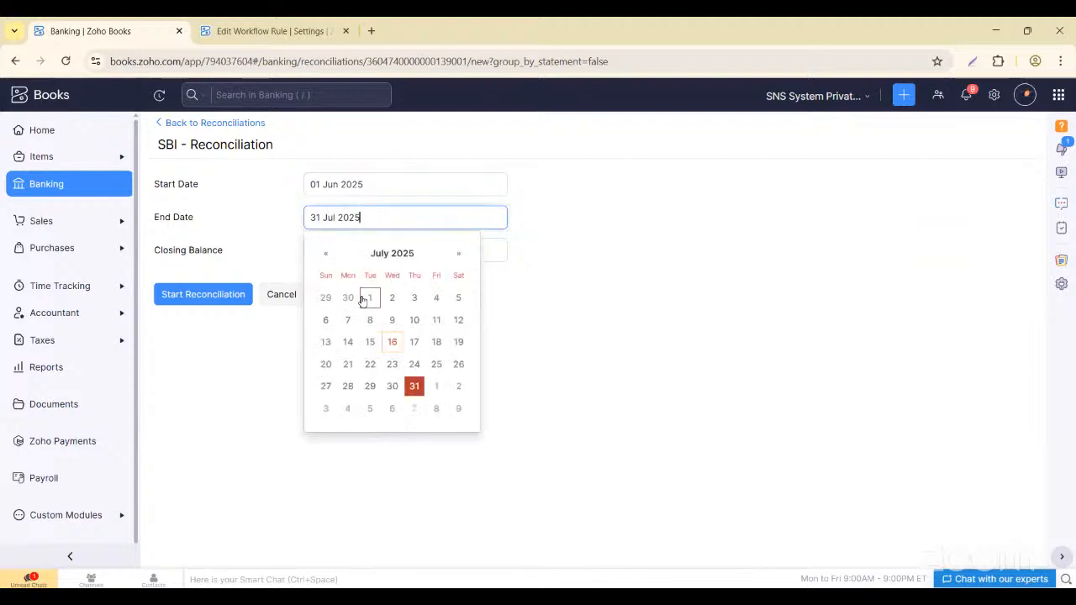
left_click(325, 254)
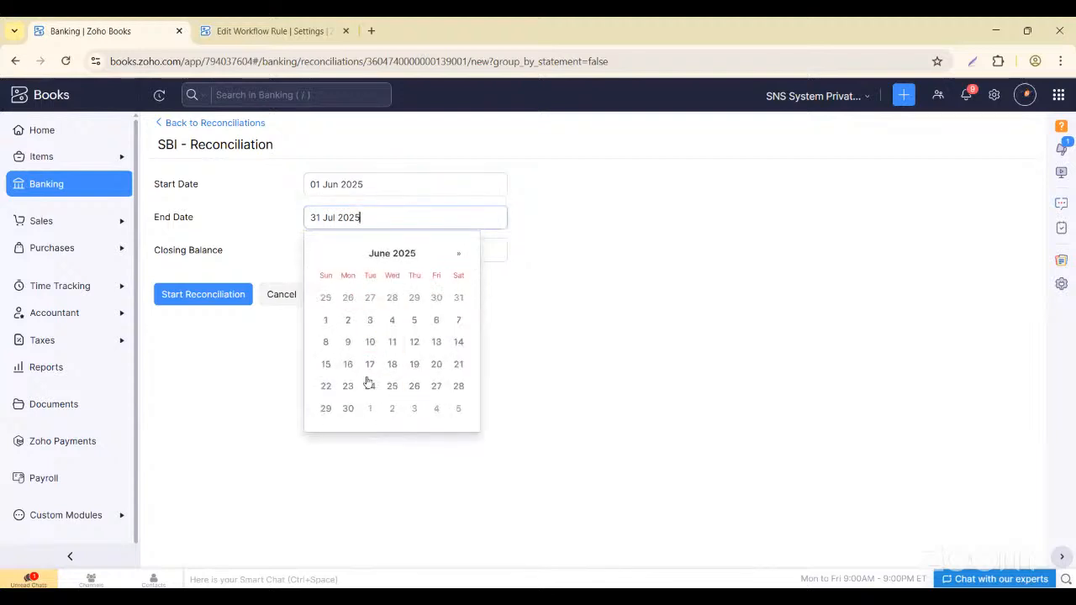
left_click(347, 408)
left_click(430, 249)
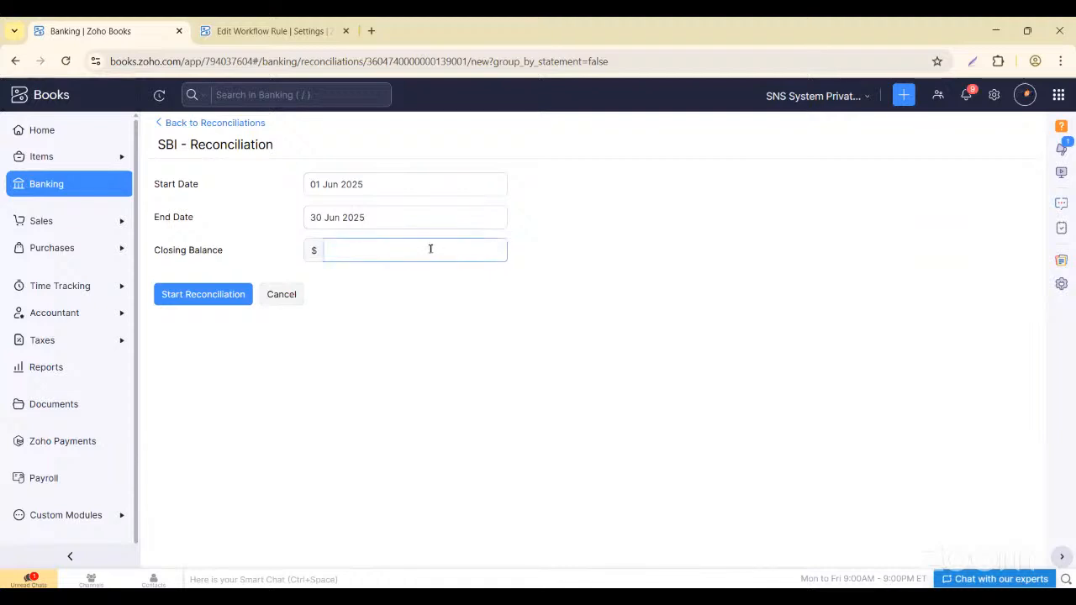
type("36377")
left_click(239, 294)
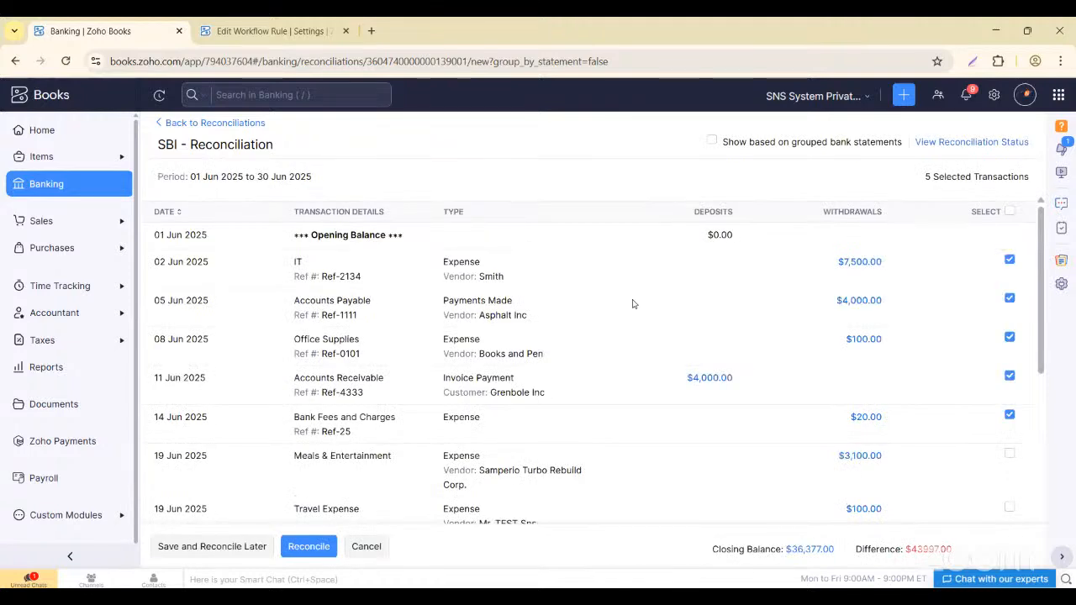
- Select all June transactions, check the totals against the closing balance, and discard the reconciliation
left_click(1009, 211)
scroll(917, 372, "down", 5)
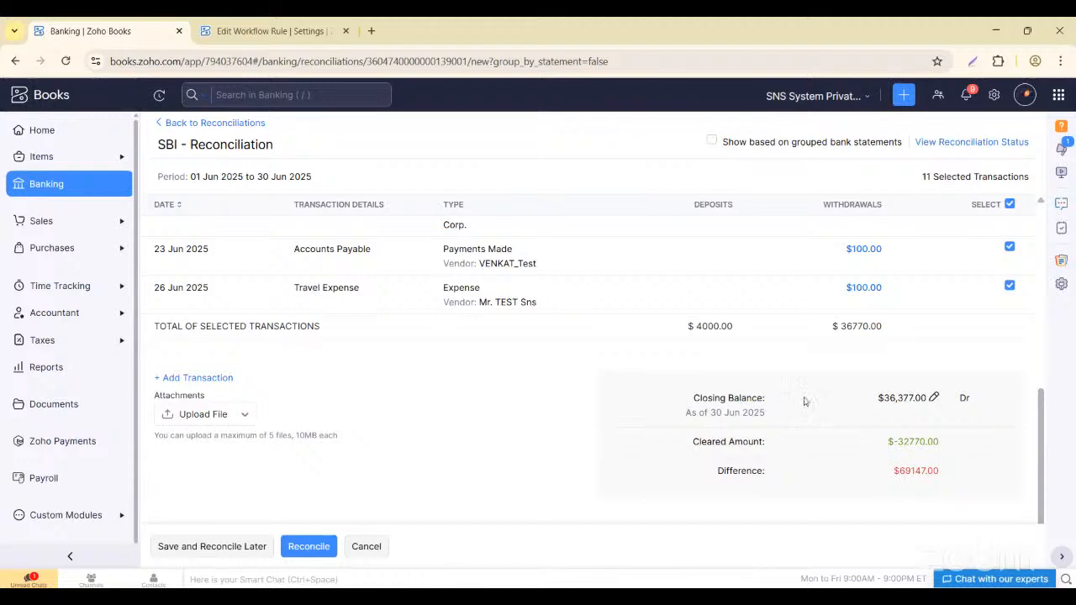
scroll(804, 401, "up", 1)
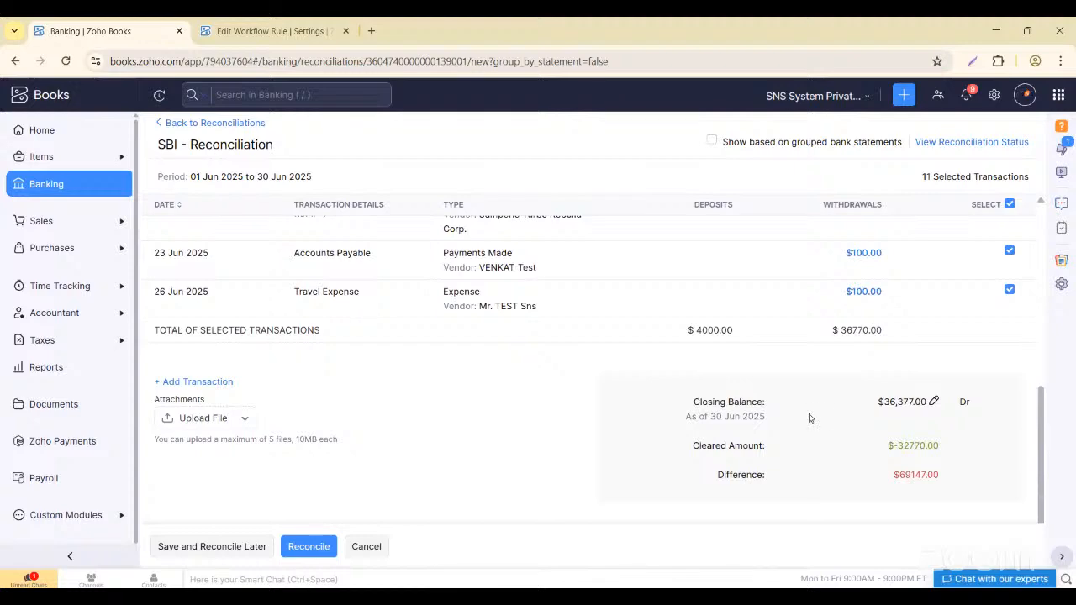
scroll(809, 417, "up", 10)
scroll(810, 418, "down", 10)
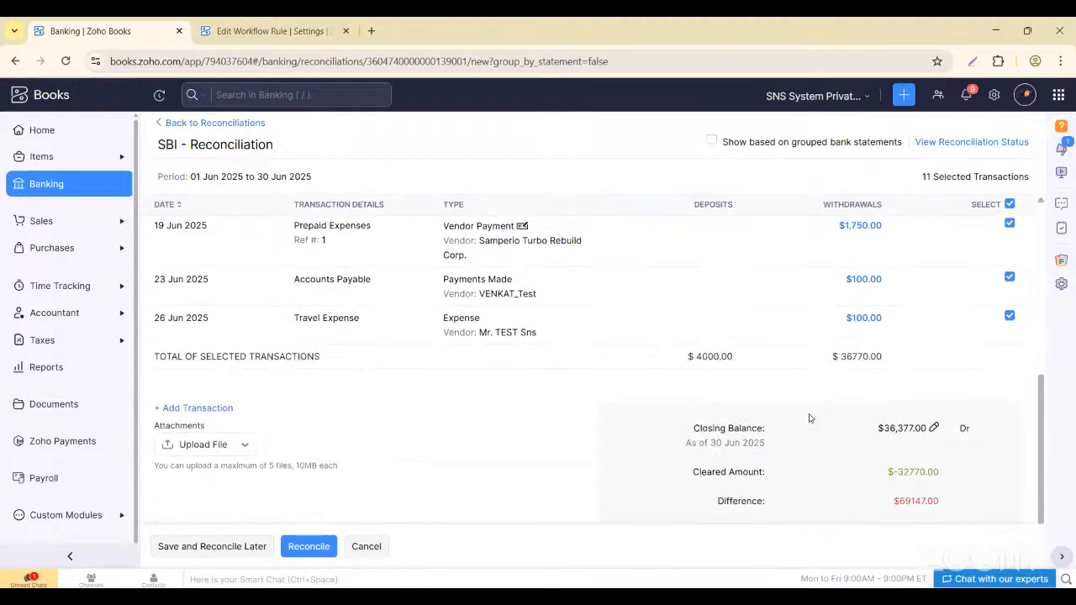
scroll(810, 418, "up", 1)
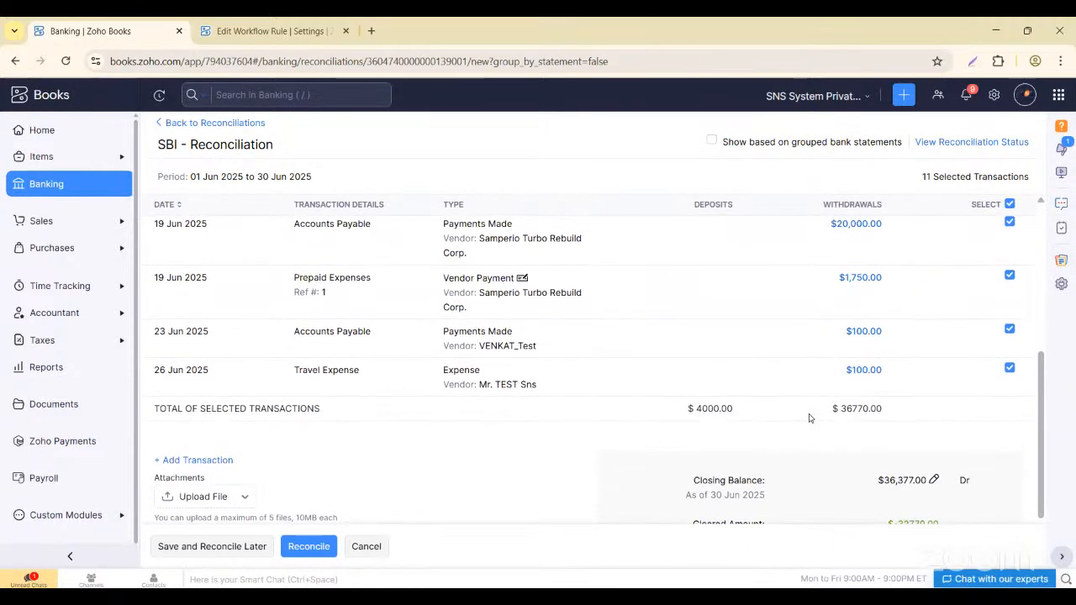
scroll(810, 417, "up", 10)
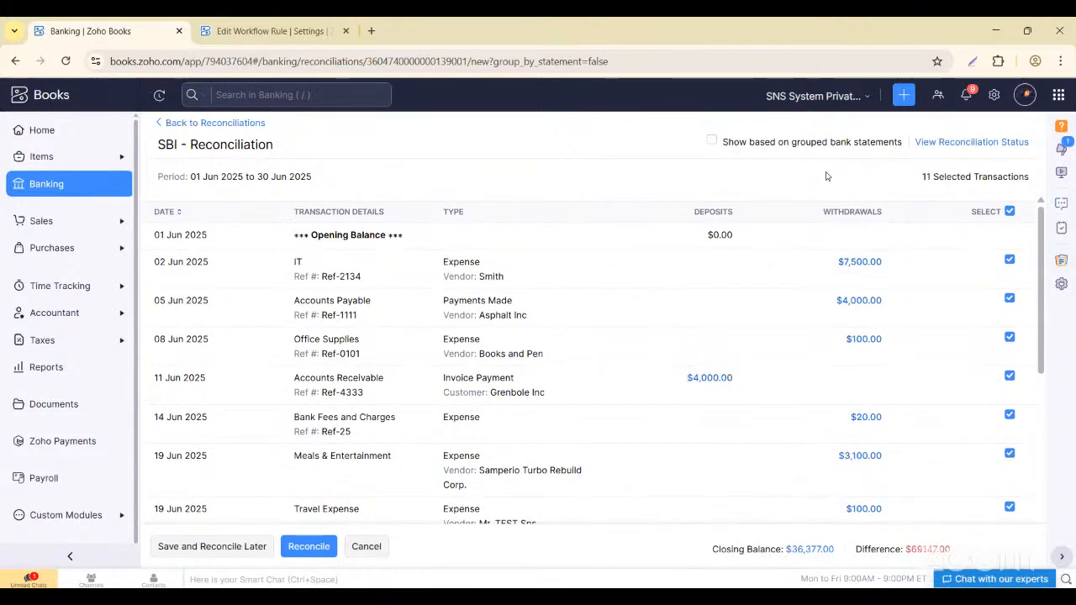
left_click(160, 124)
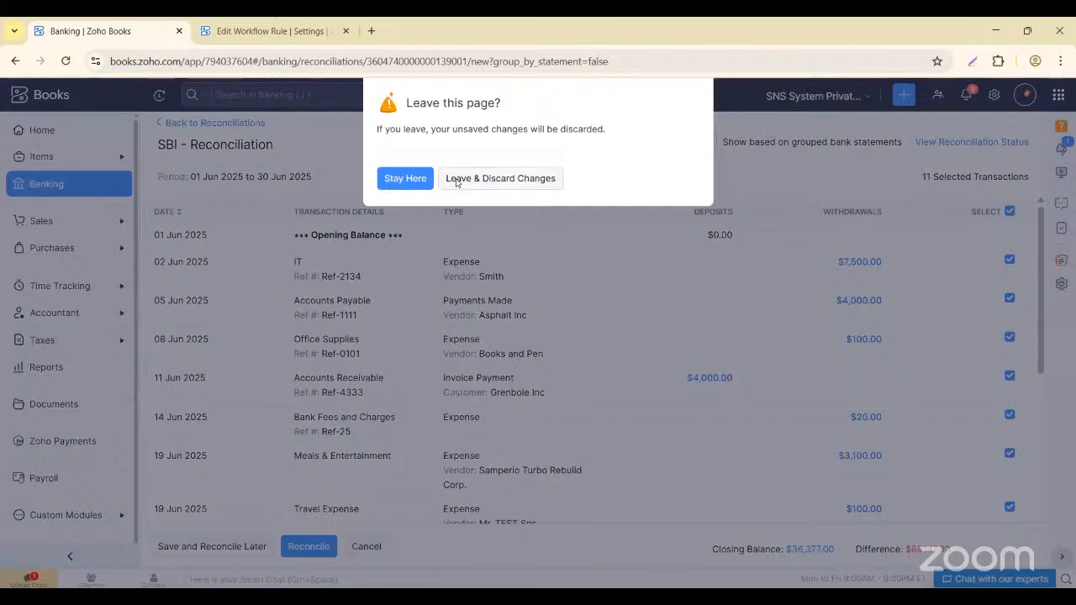
left_click(455, 183)
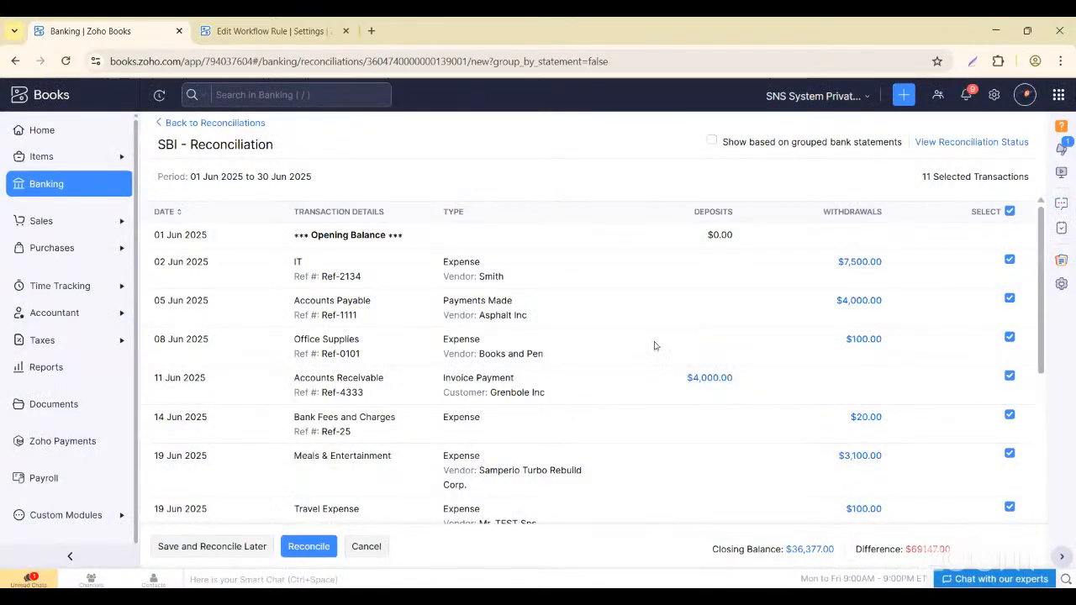
- Begin another SBI reconciliation for the preset July 2025 period with a closing balance of 0
left_click(537, 426)
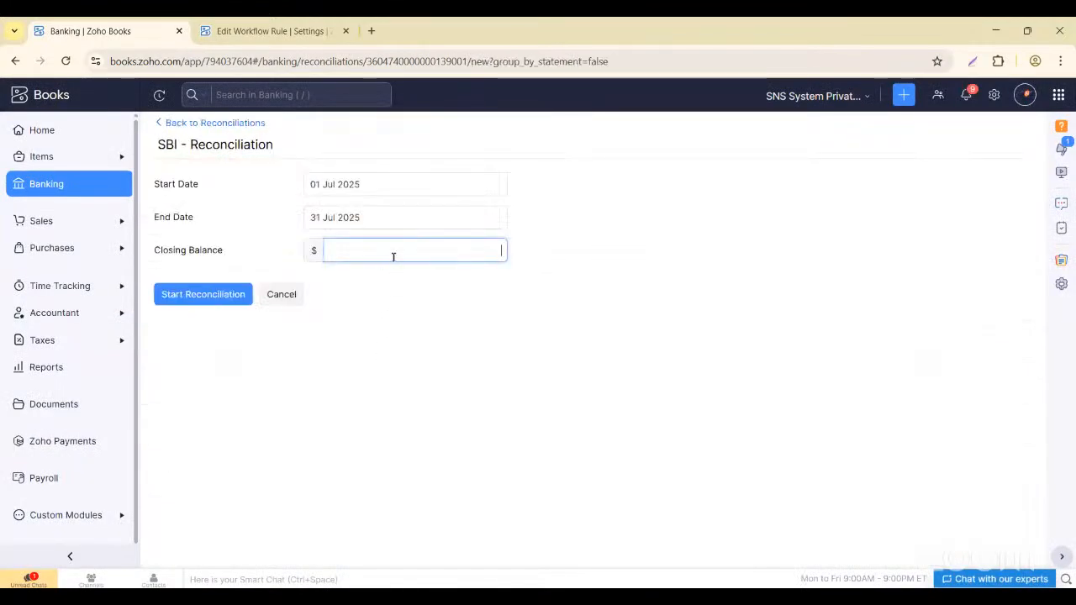
type("0")
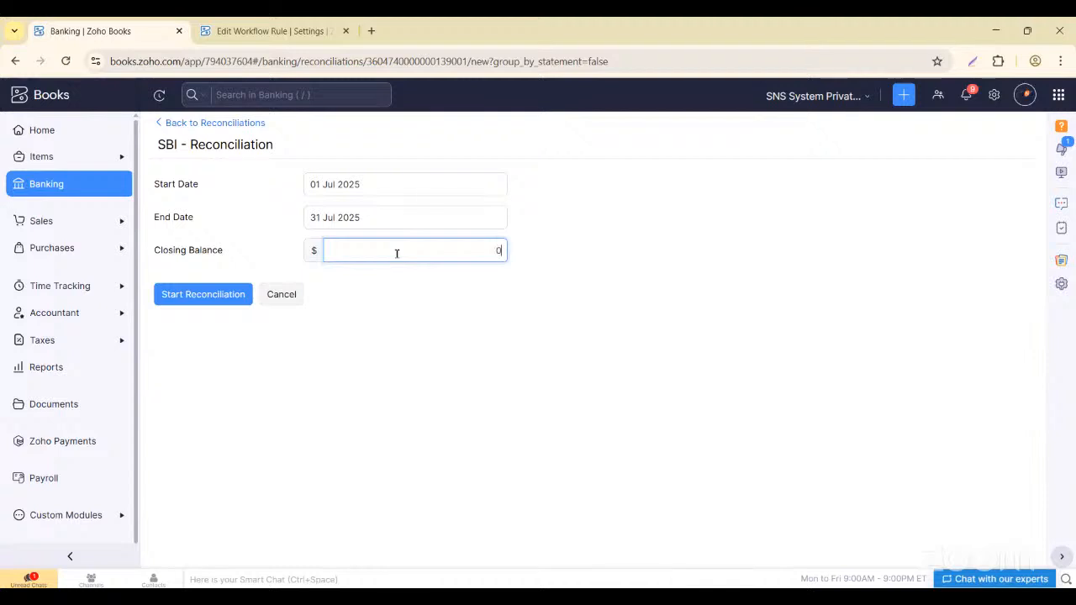
left_click(220, 295)
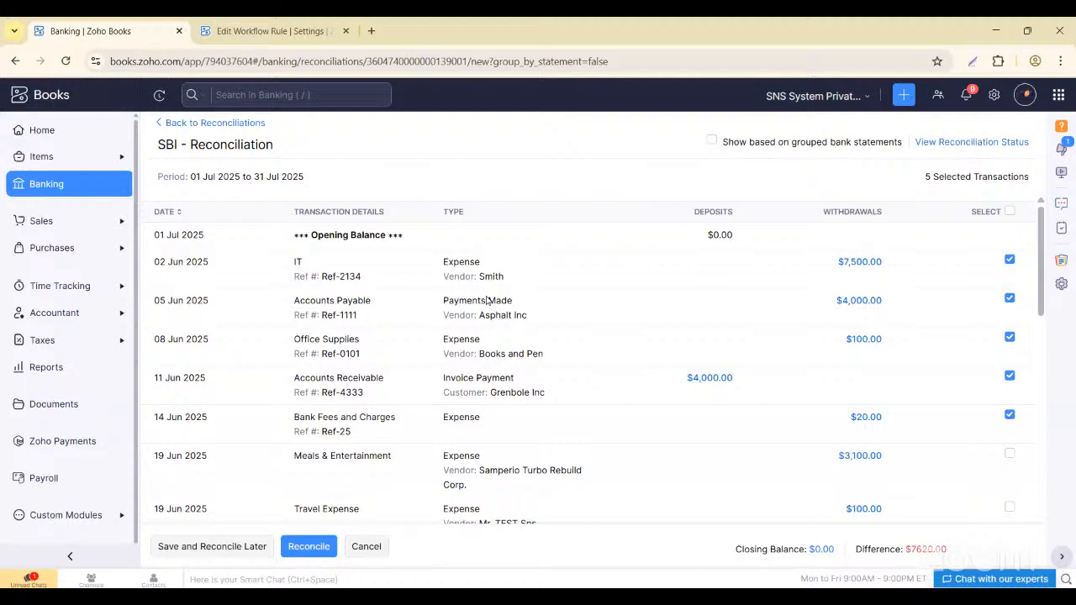
- Select all transactions in the July reconciliation, review the cleared amount and difference, and discard the reconciliation
left_click(1009, 211)
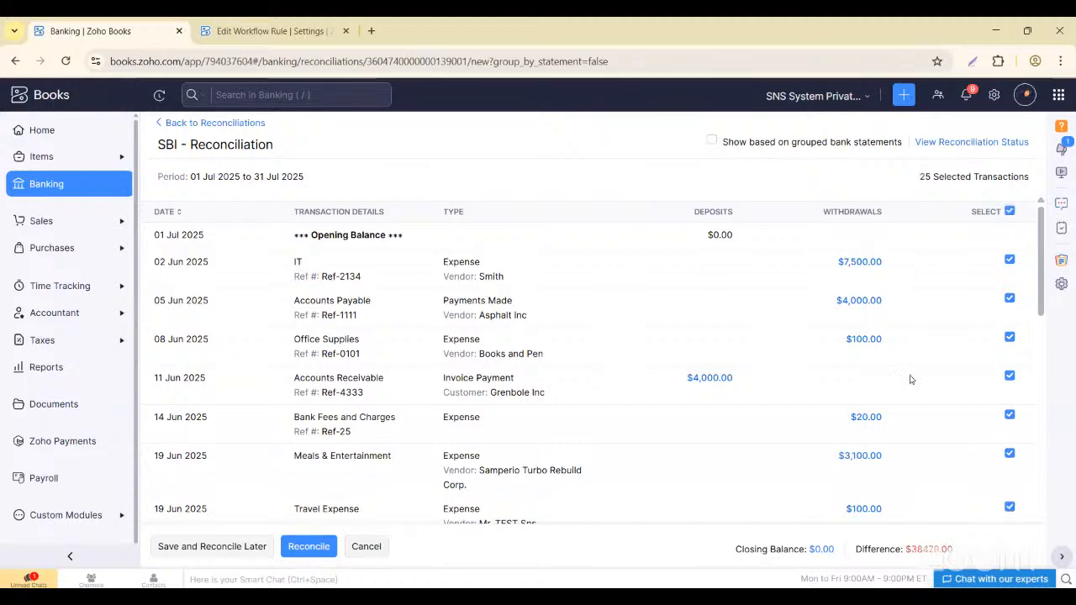
scroll(909, 380, "down", 10)
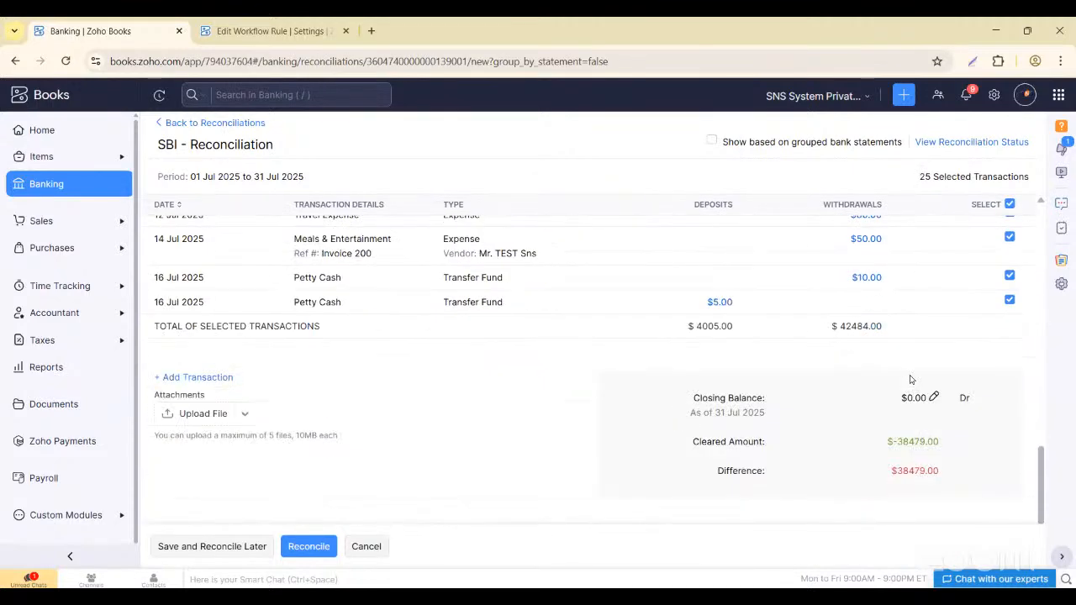
scroll(909, 380, "up", 3)
scroll(909, 380, "down", 3)
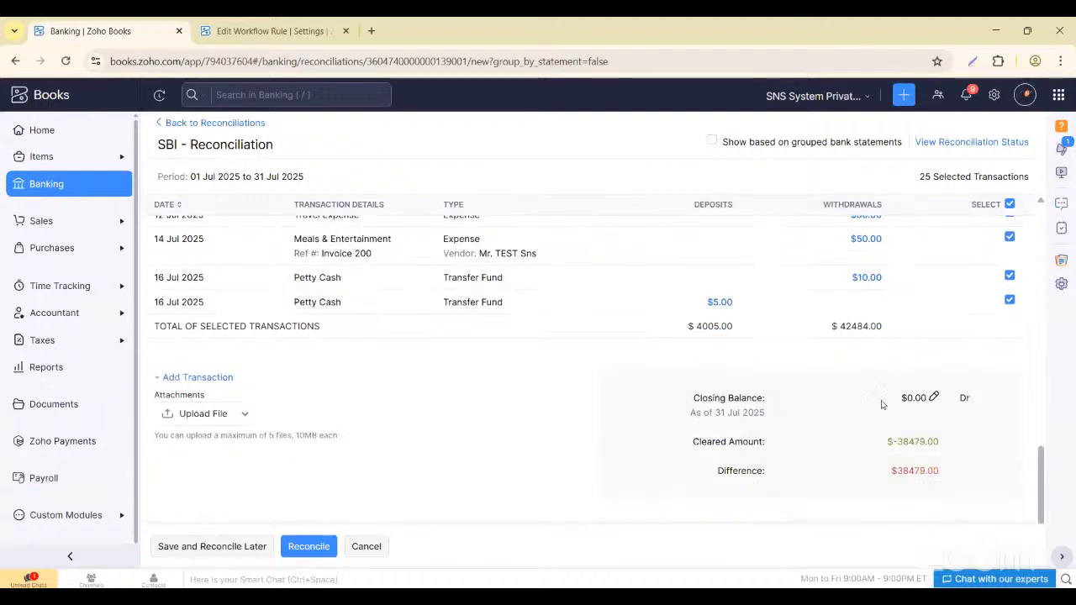
left_click(160, 122)
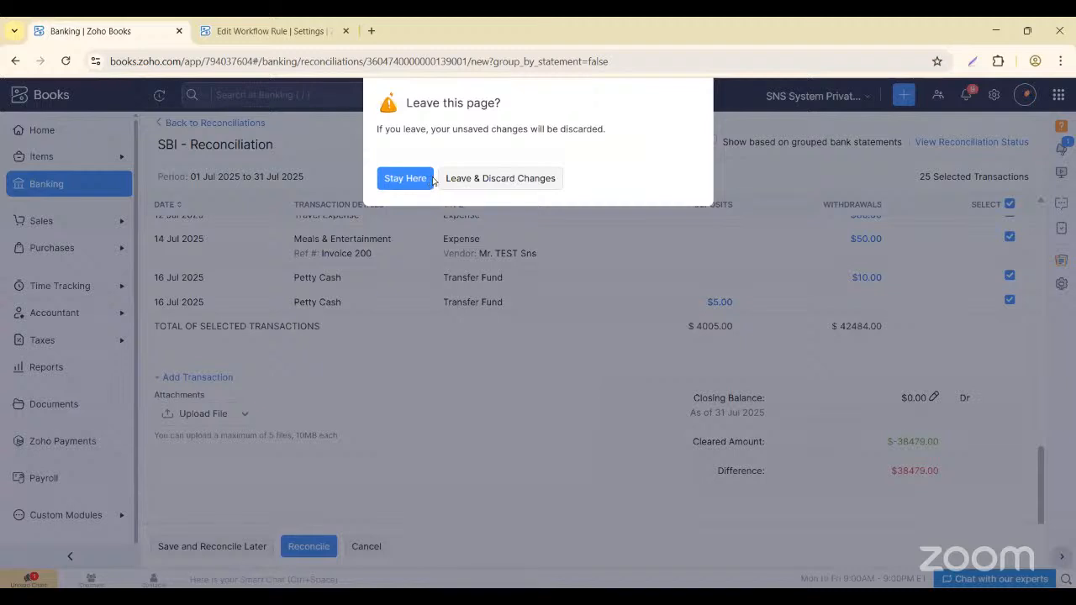
left_click(491, 178)
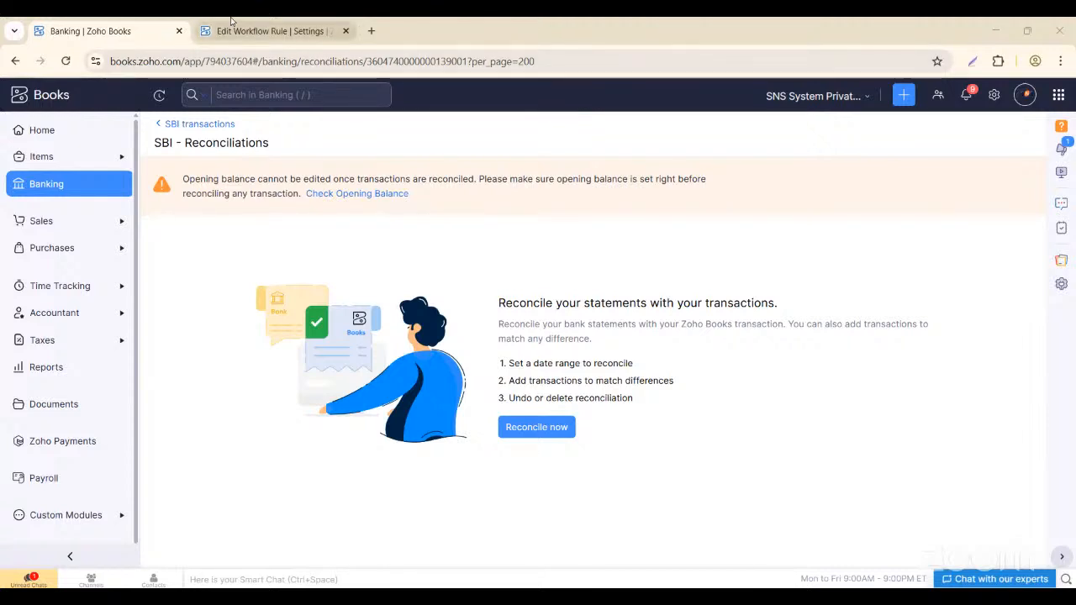
- Open SBI's uncategorized transactions from the Banking Overview and examine the June bank statement entries
left_click(52, 183)
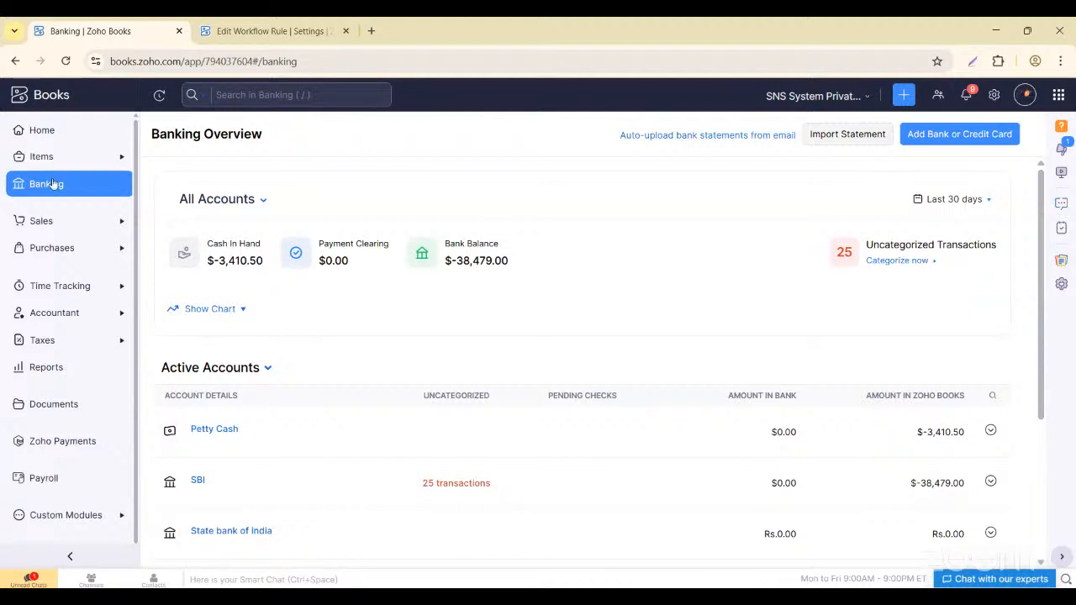
left_click(439, 486)
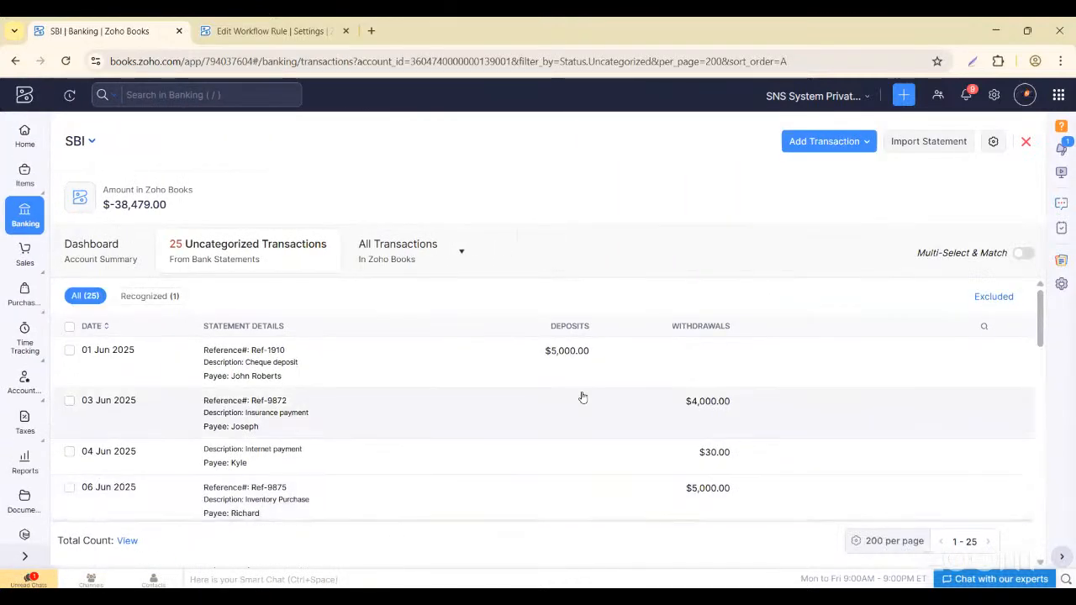
scroll(583, 397, "down", 5)
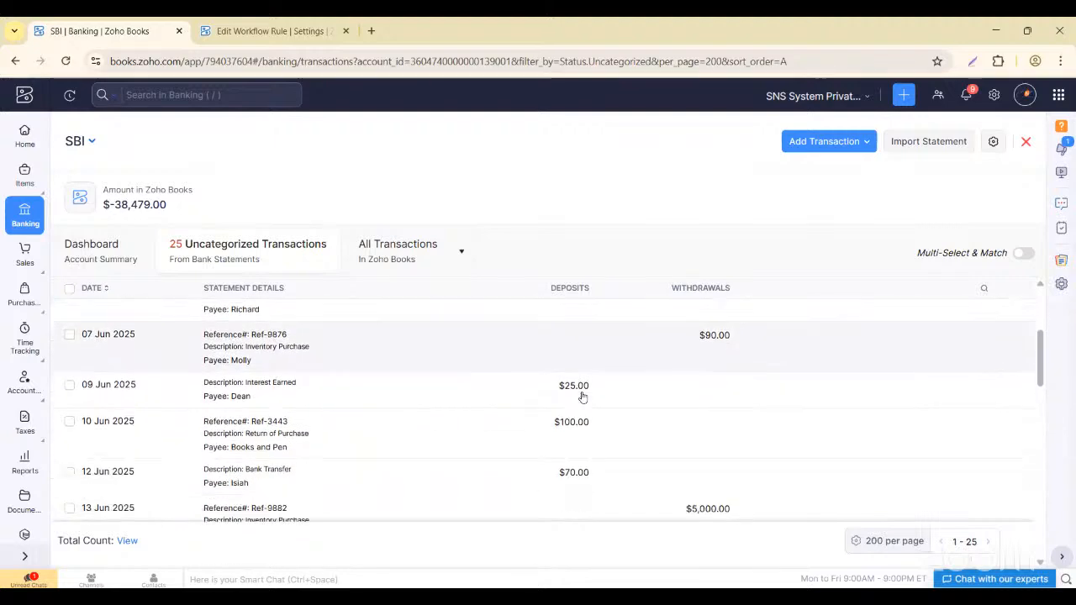
scroll(583, 397, "down", 3)
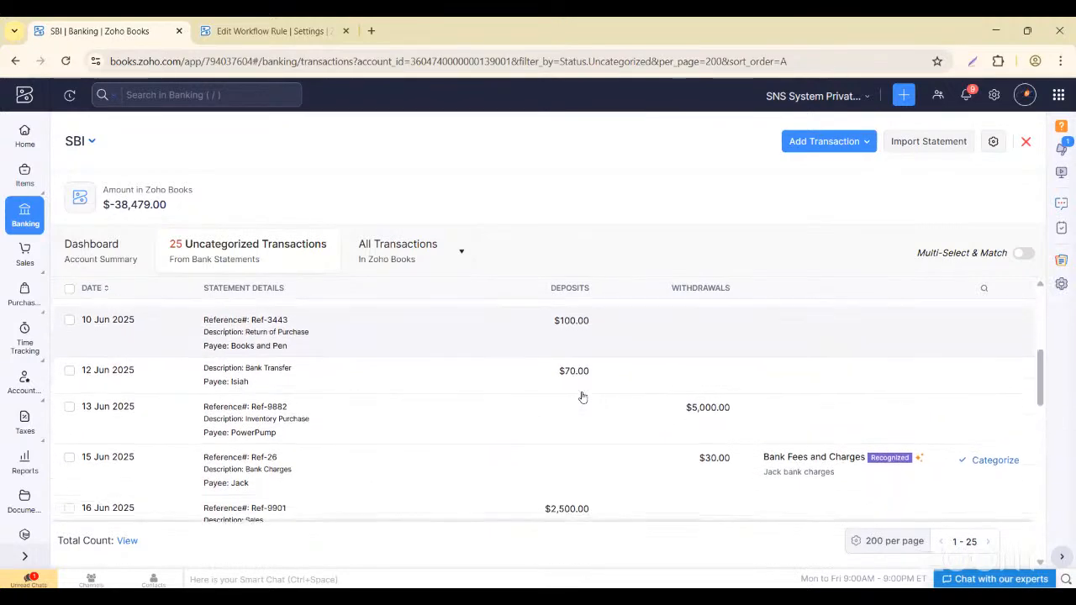
scroll(582, 396, "down", 4)
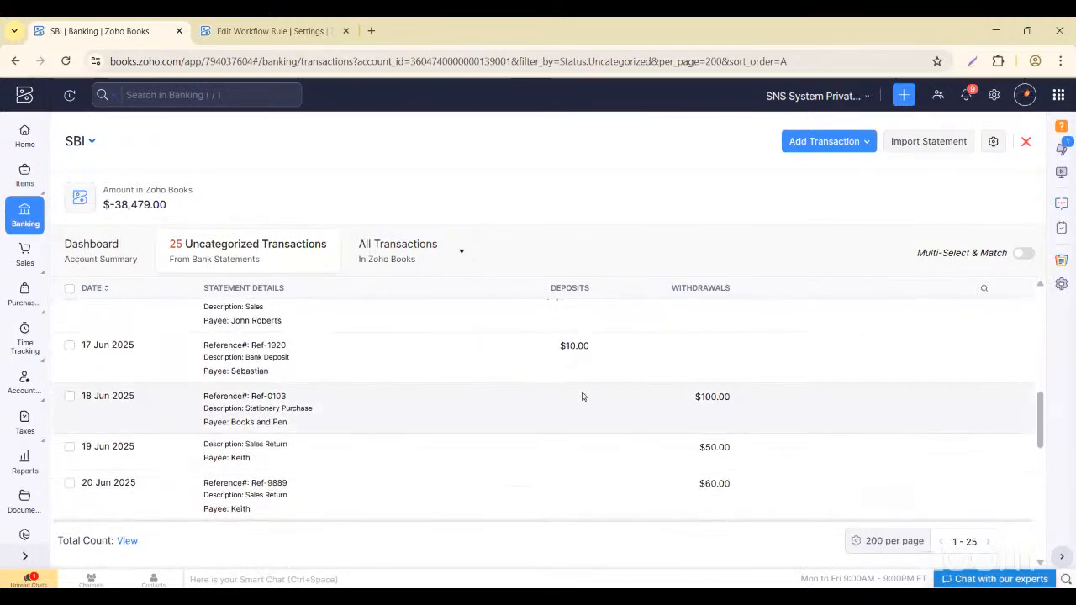
scroll(582, 397, "down", 2)
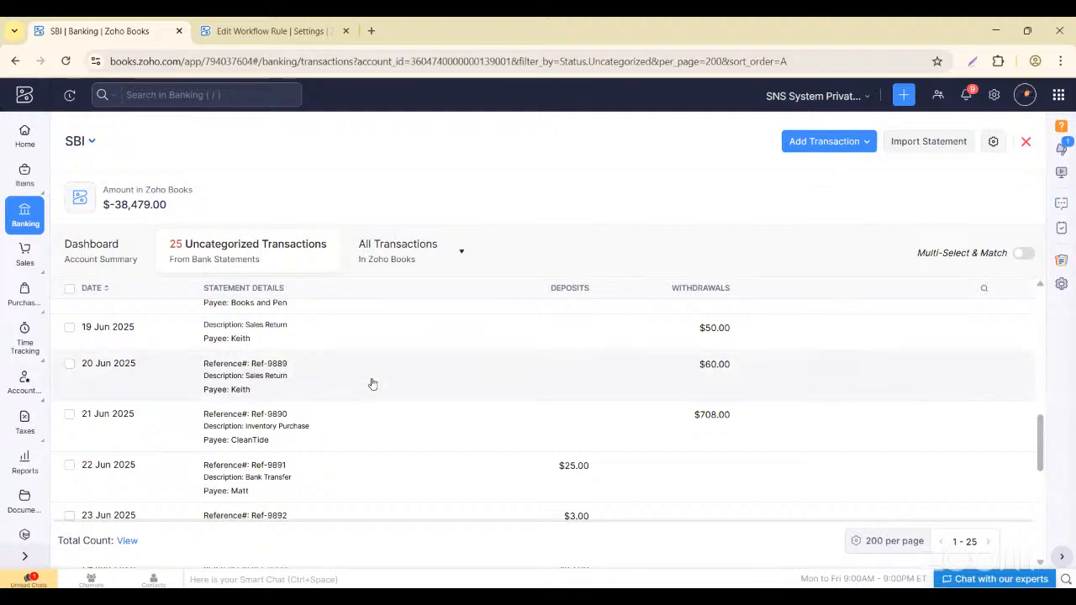
- Examine the late-June entries in SBI's uncategorized transactions down to 30 Jun 2025
scroll(372, 383, "down", 3)
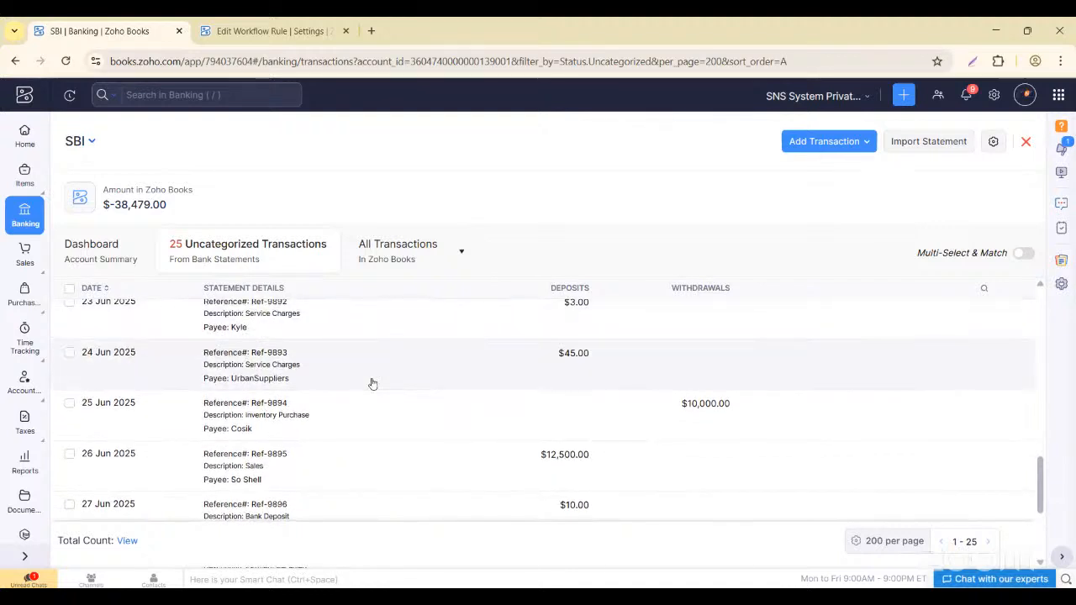
scroll(373, 383, "up", 1)
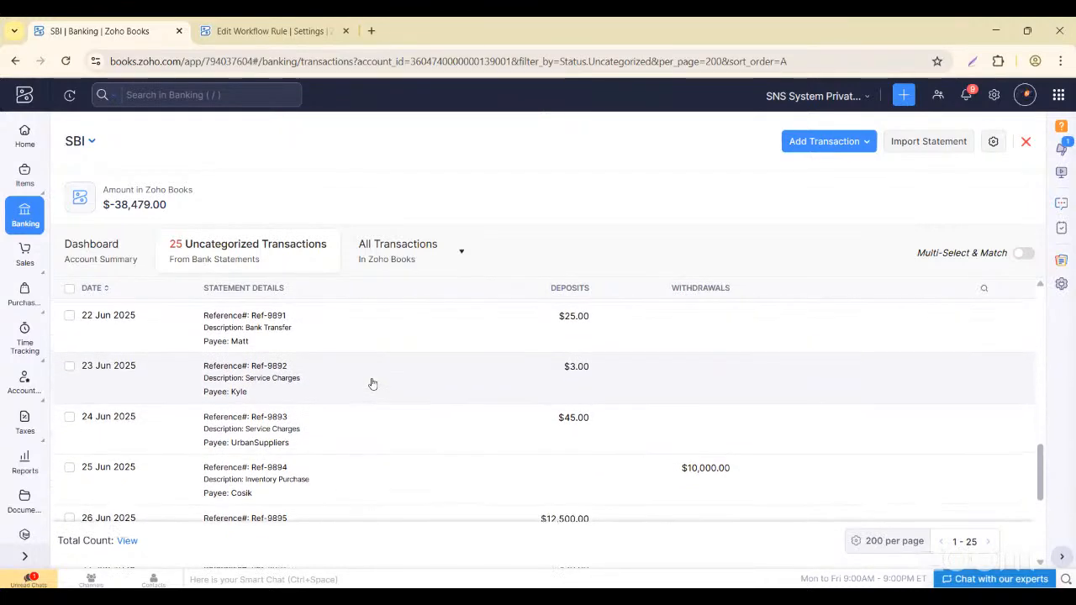
scroll(373, 383, "down", 1)
scroll(373, 383, "up", 2)
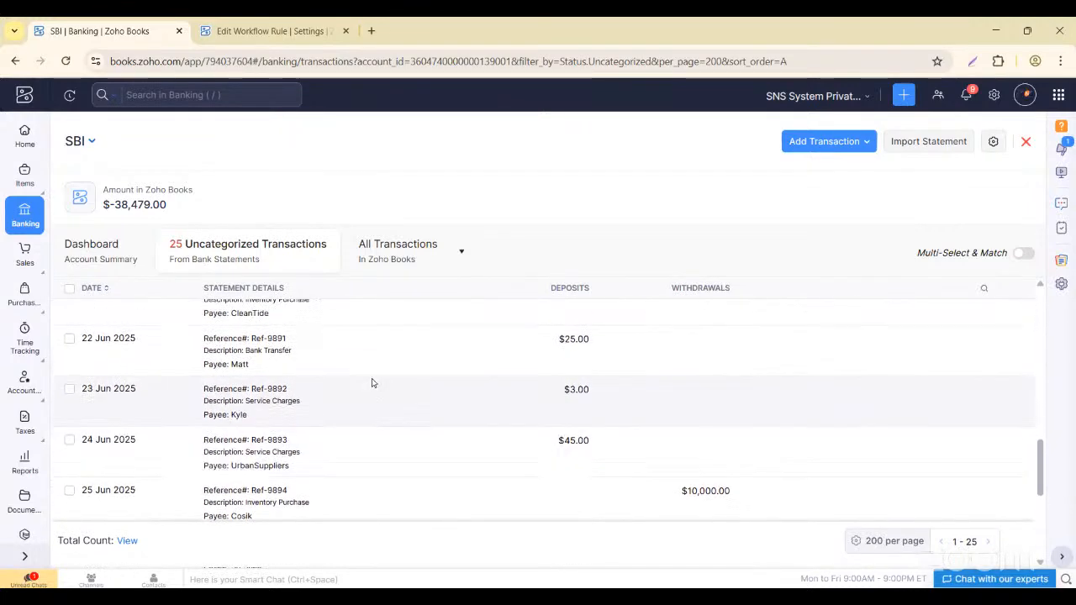
scroll(372, 383, "down", 2)
scroll(373, 383, "down", 1)
scroll(373, 384, "down", 1)
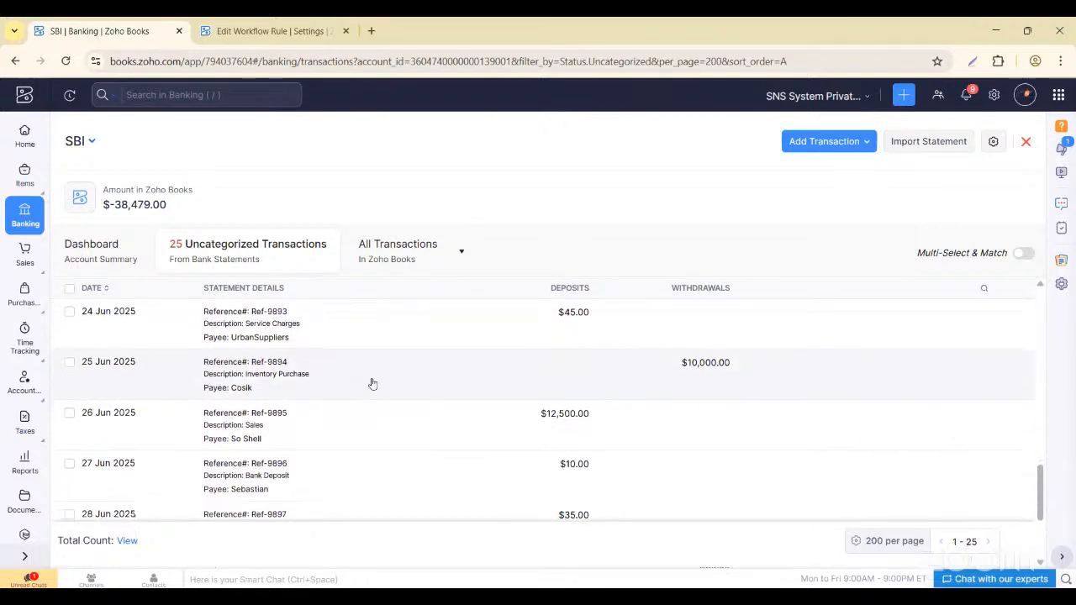
scroll(372, 384, "down", 3)
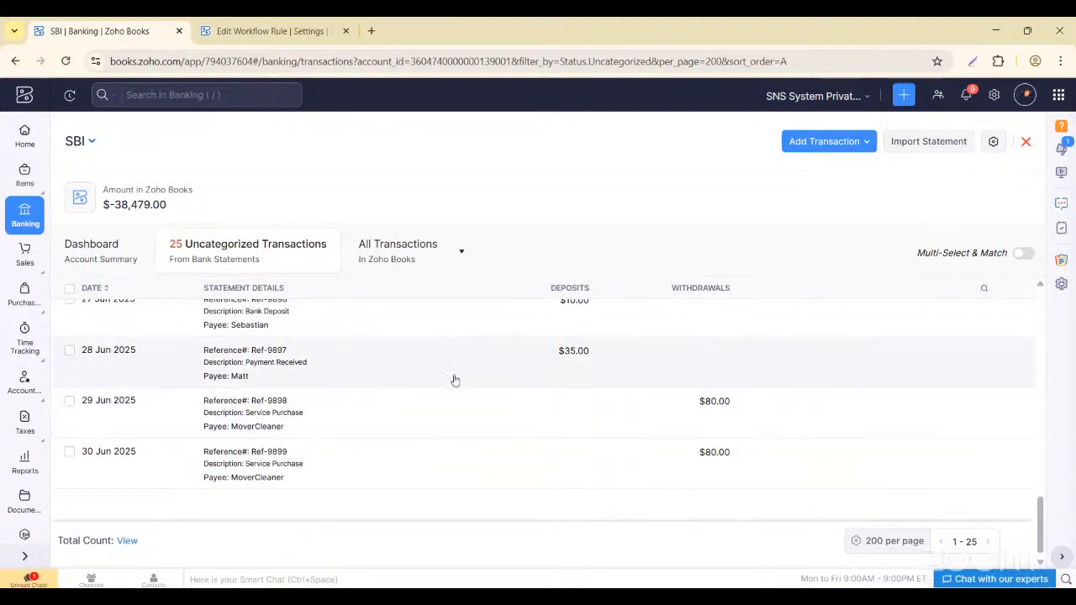
- Review SBI's uncategorized June entries back to the start of the month and return to the sales return withdrawals
scroll(453, 381, "up", 2)
scroll(454, 381, "up", 5)
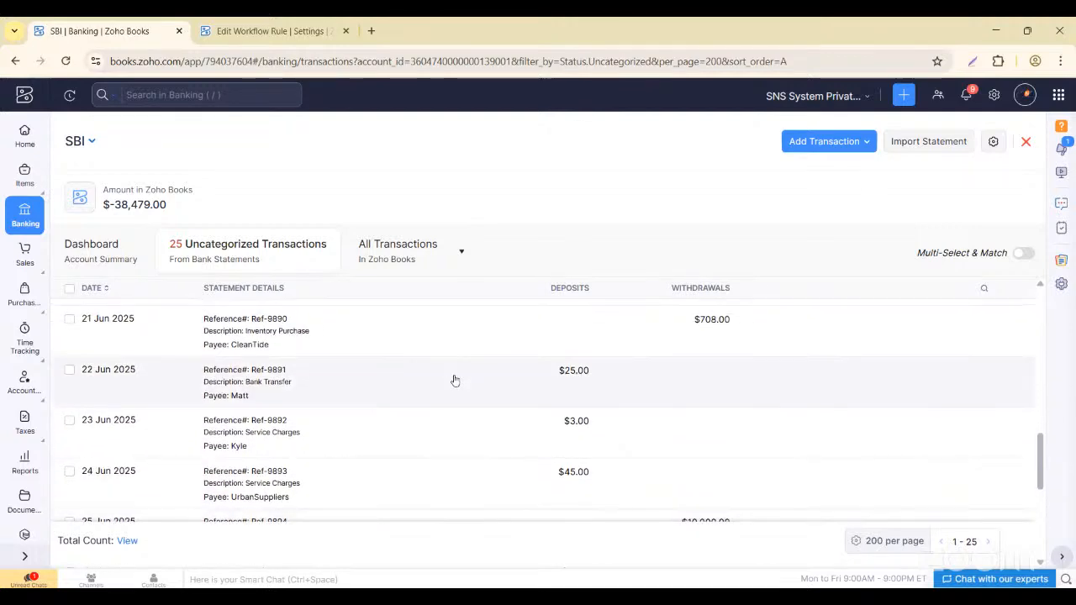
scroll(454, 381, "up", 2)
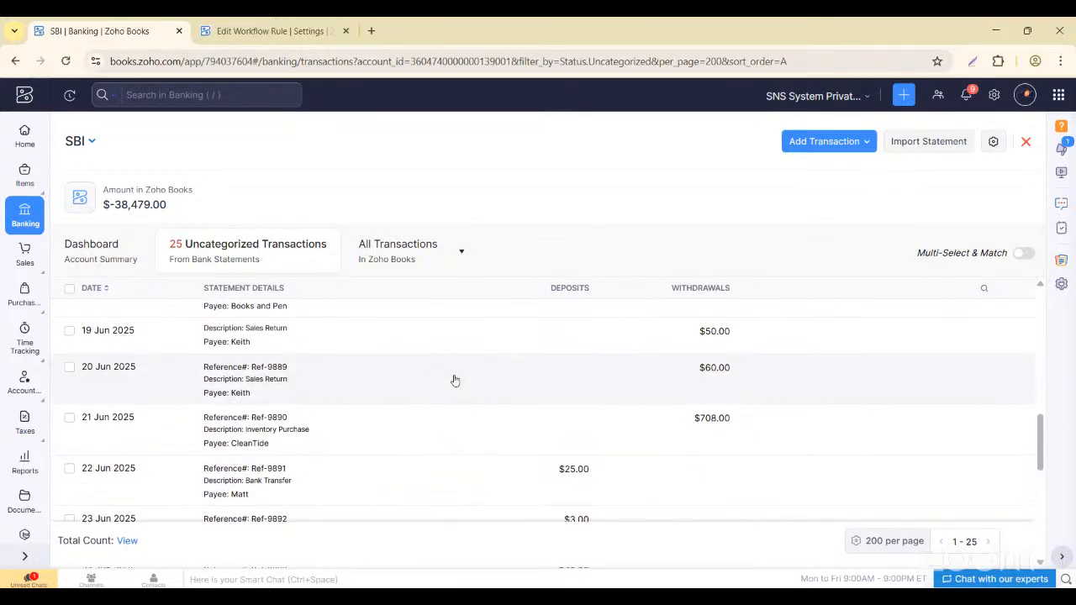
scroll(409, 386, "up", 1)
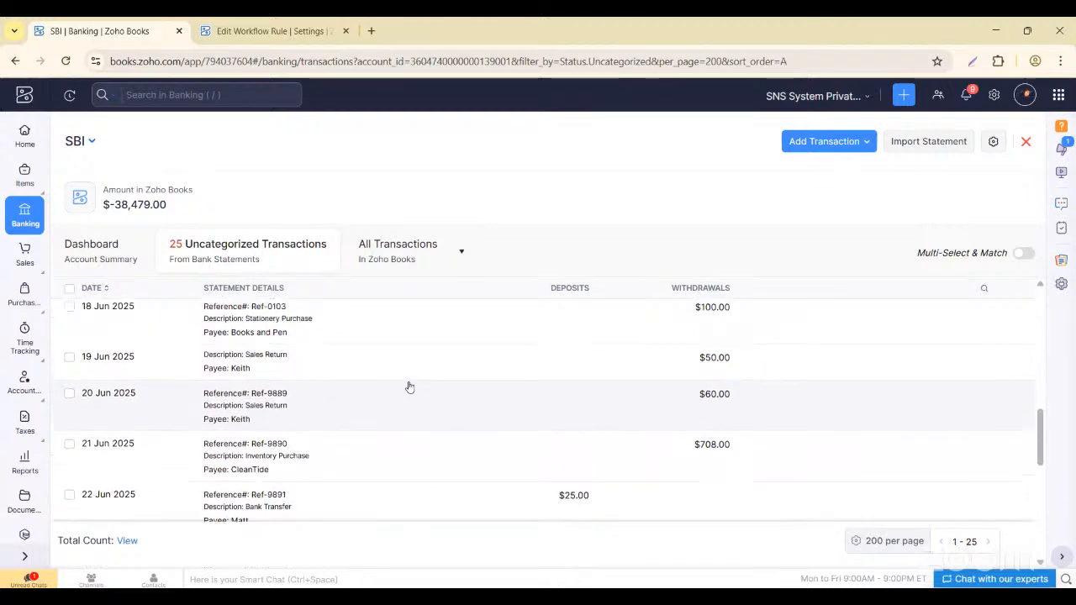
scroll(409, 386, "up", 3)
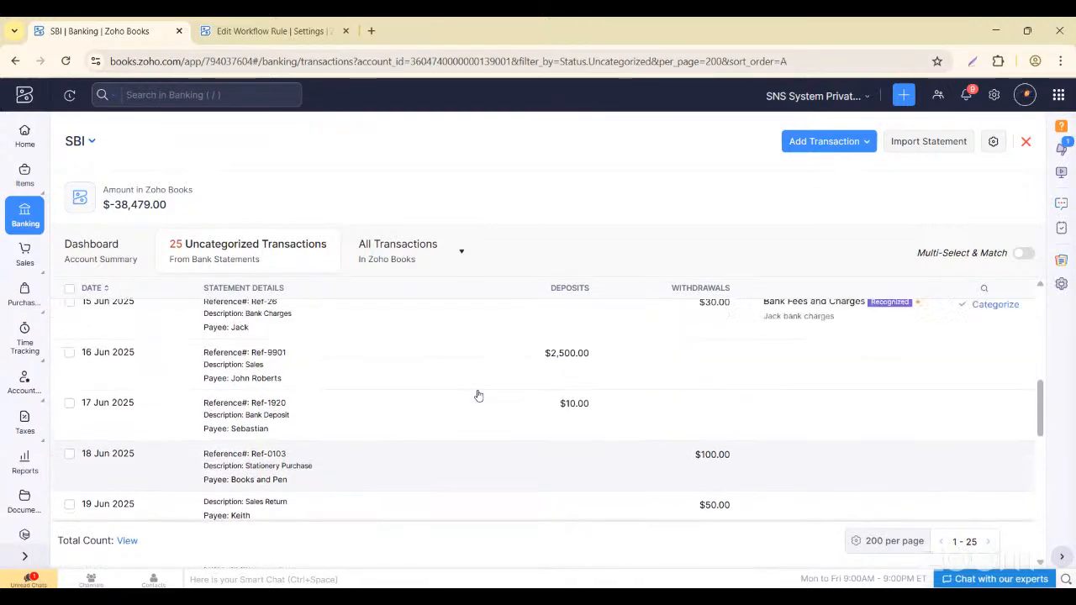
scroll(478, 394, "up", 3)
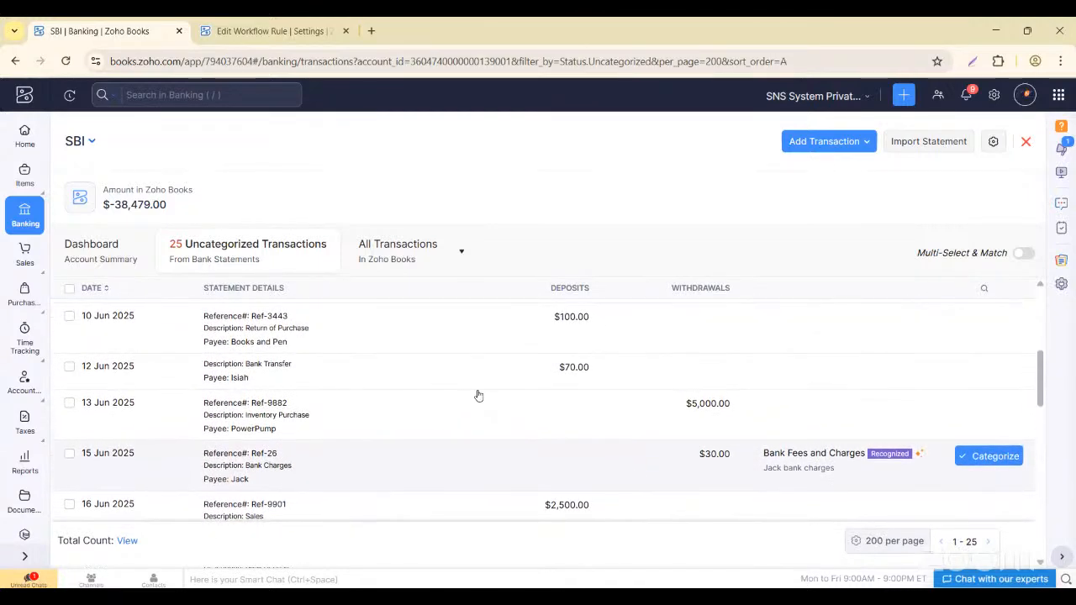
scroll(478, 395, "up", 1)
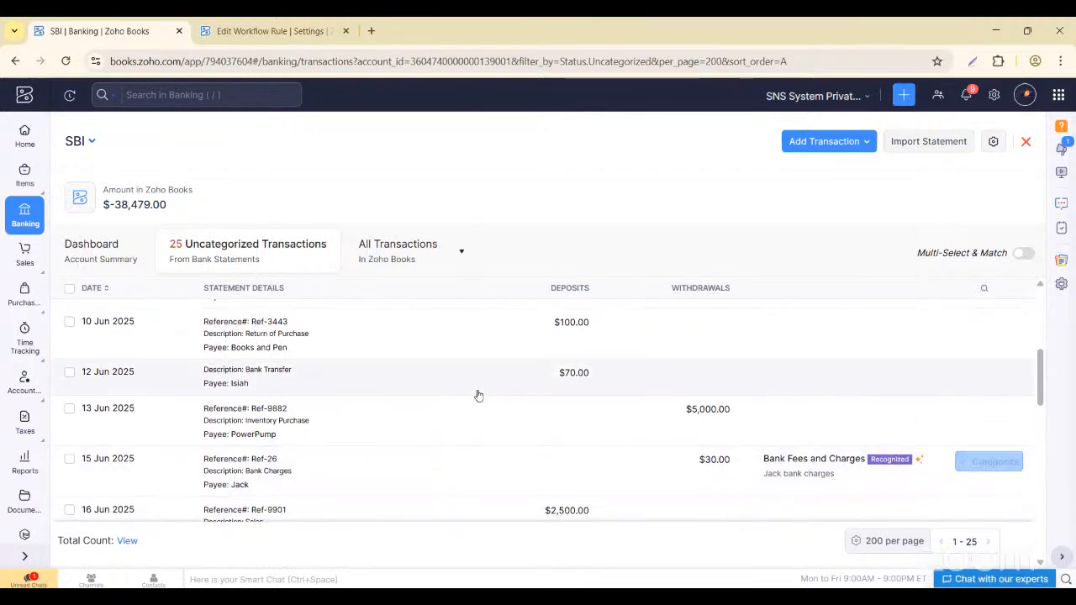
scroll(479, 395, "down", 3)
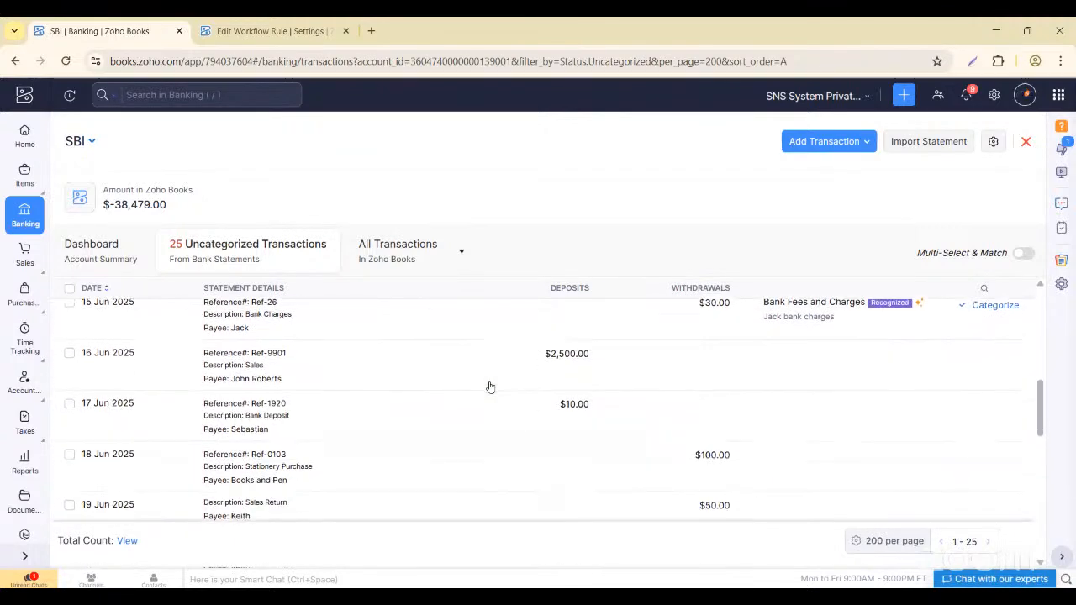
scroll(490, 386, "down", 1)
scroll(490, 386, "up", 4)
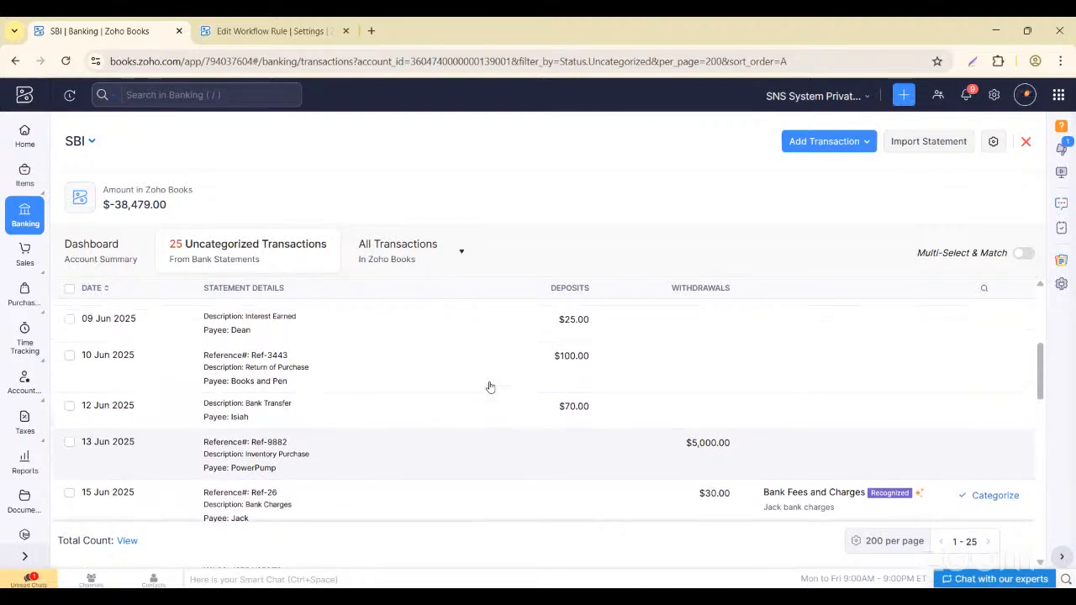
scroll(490, 386, "up", 5)
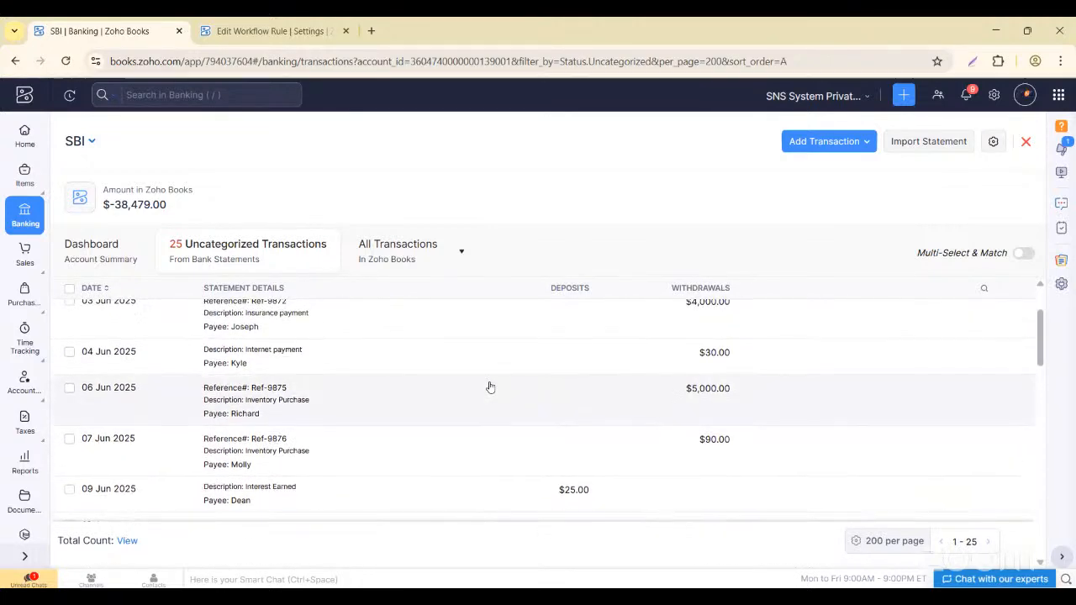
scroll(489, 386, "down", 6)
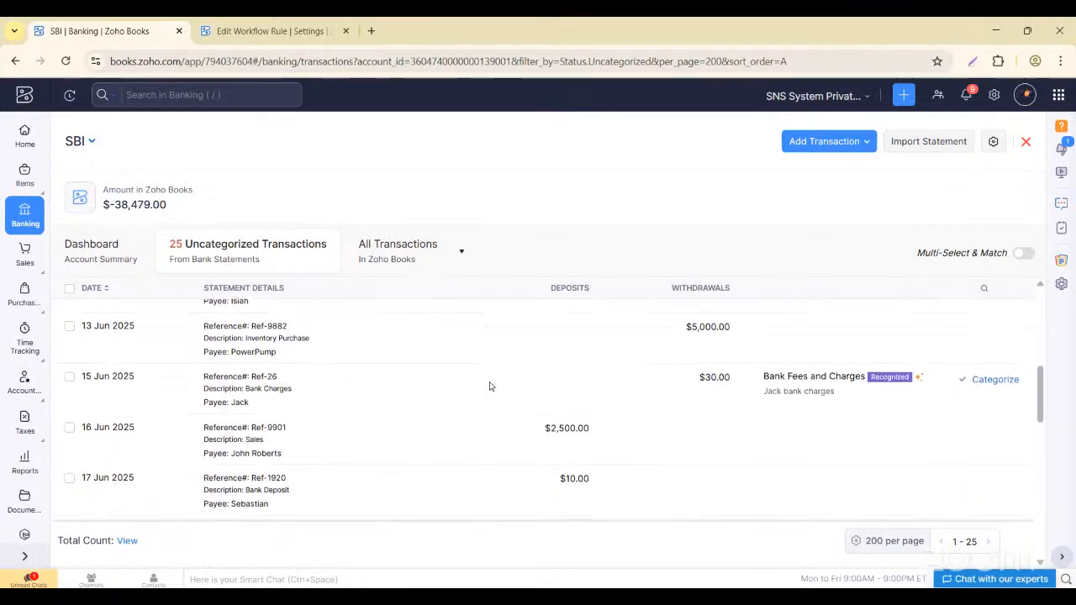
scroll(490, 386, "down", 5)
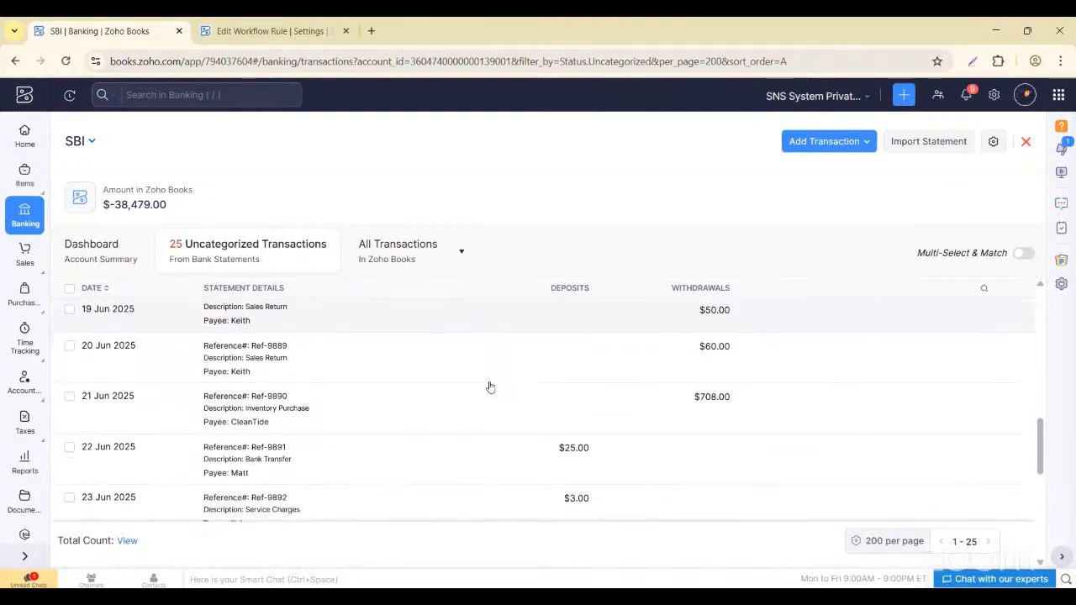
scroll(490, 386, "up", 1)
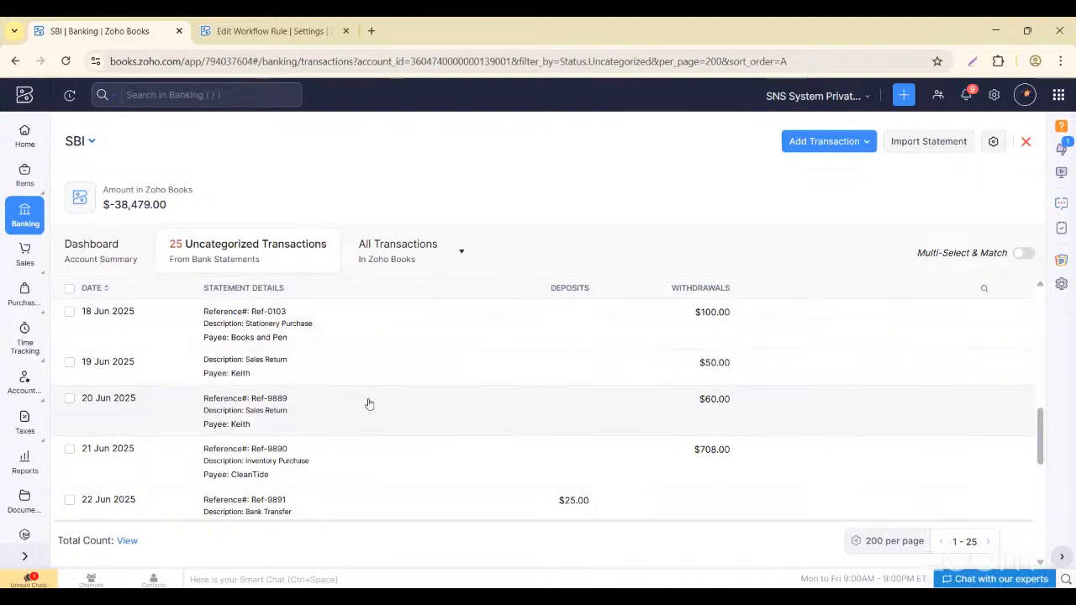
- Open the $50.00 withdrawal of 19 Jun 2025 for manual categorization and set its category to Sales Return
left_click(674, 362)
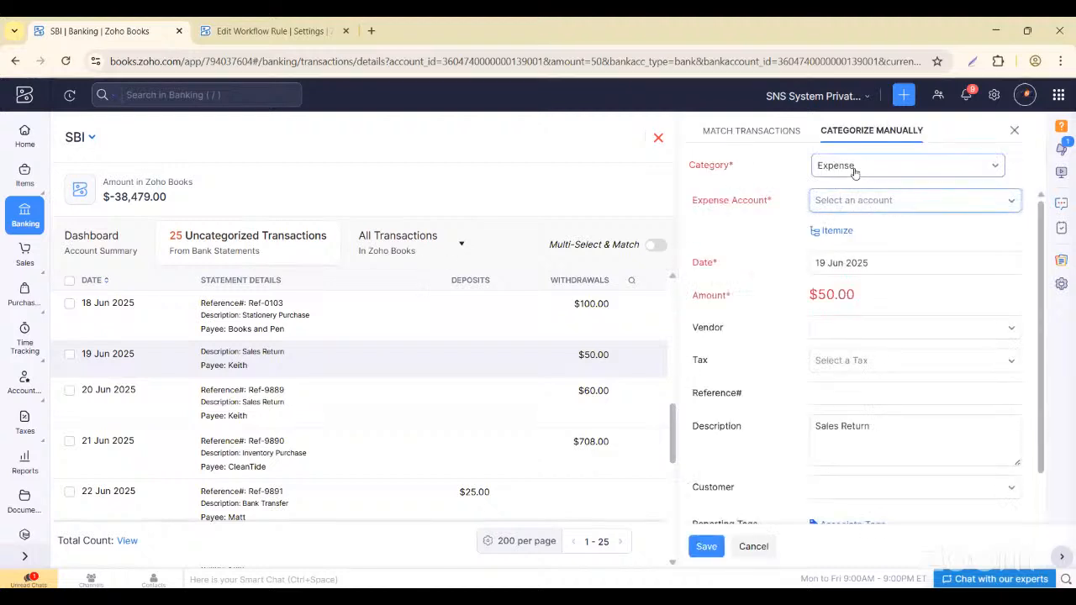
left_click(854, 166)
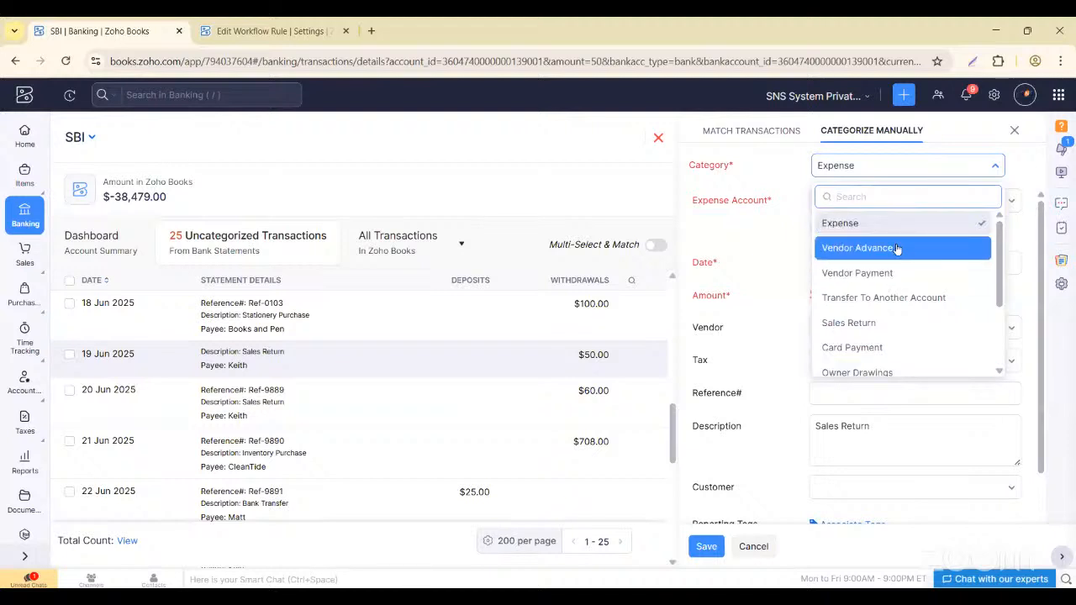
scroll(857, 269, "down", 1)
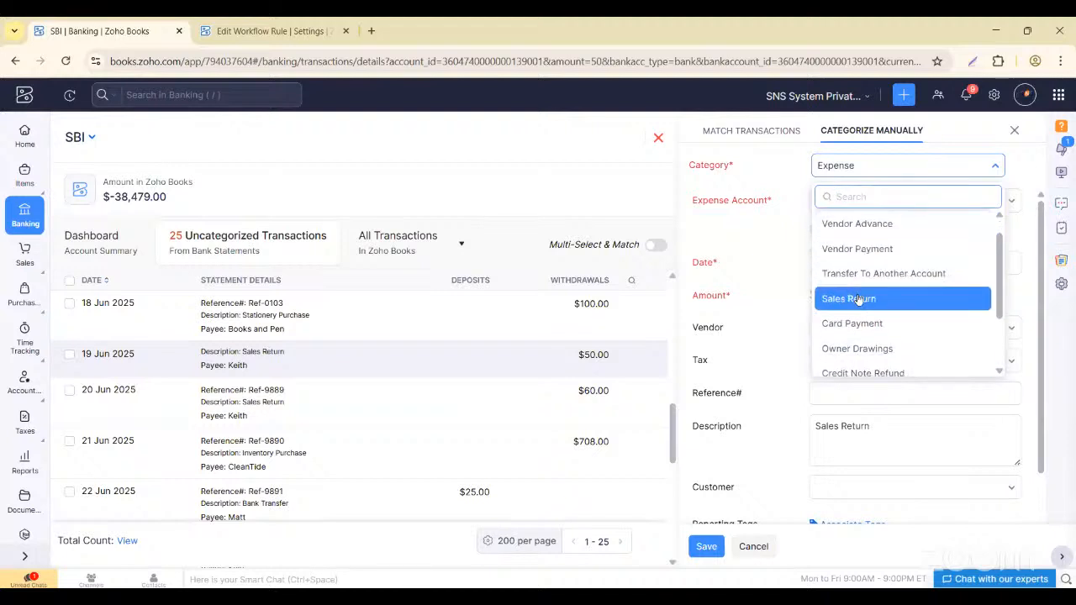
left_click(859, 299)
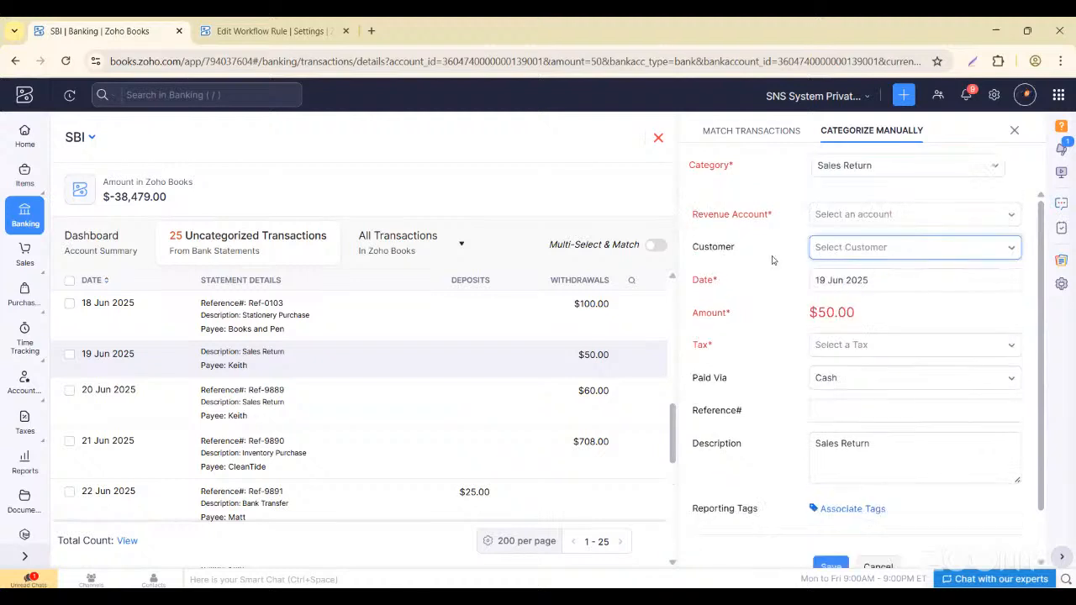
left_click(887, 251)
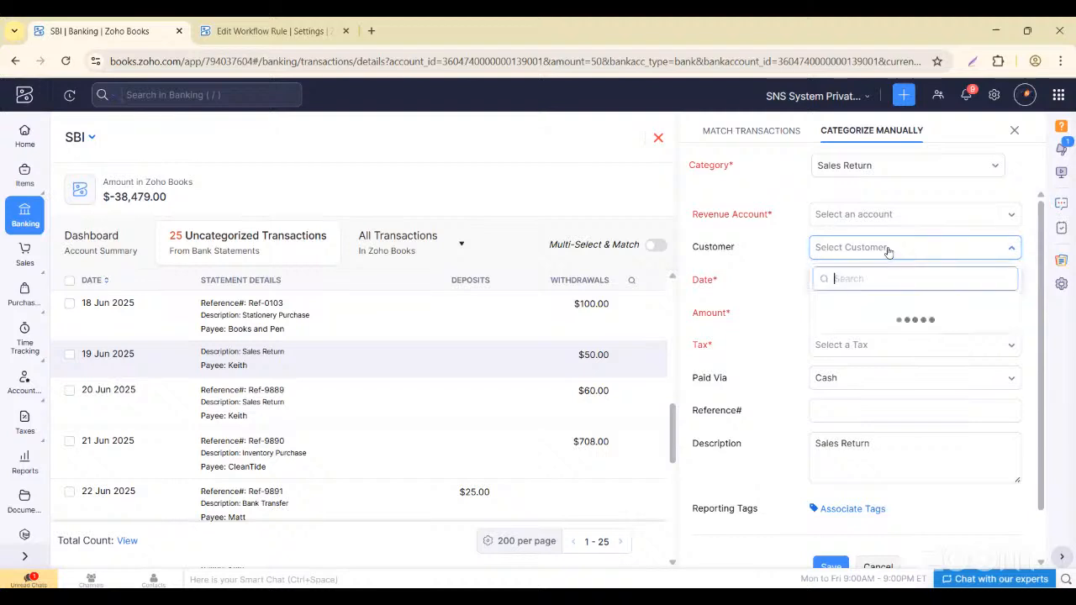
left_click(763, 245)
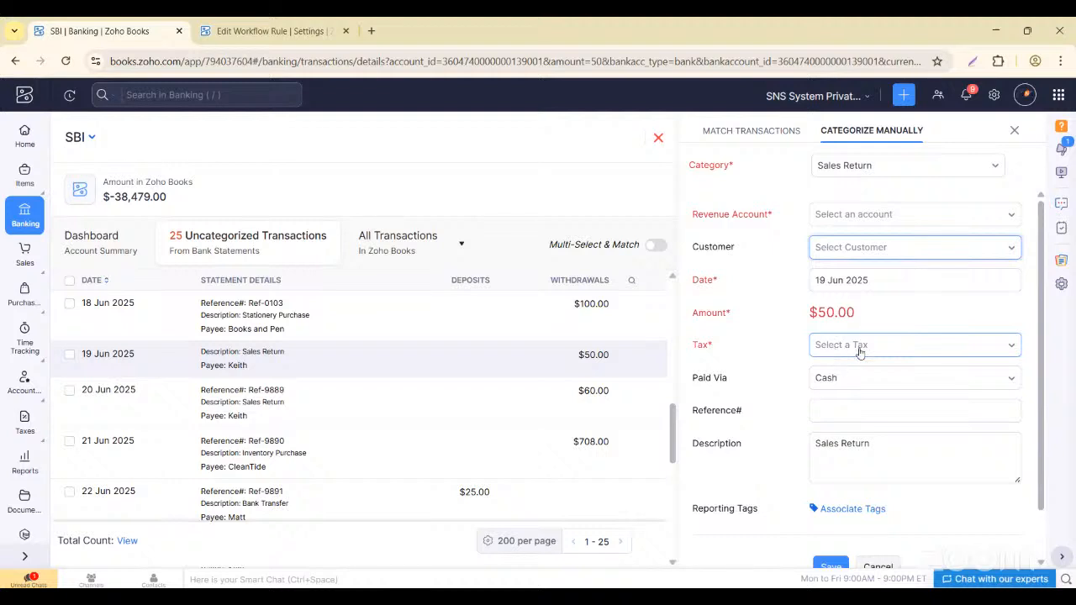
- Extend the sales return's description to say that a part sold to the named customer was returned to us, and try to save the entry
left_click(836, 402)
left_click(892, 448)
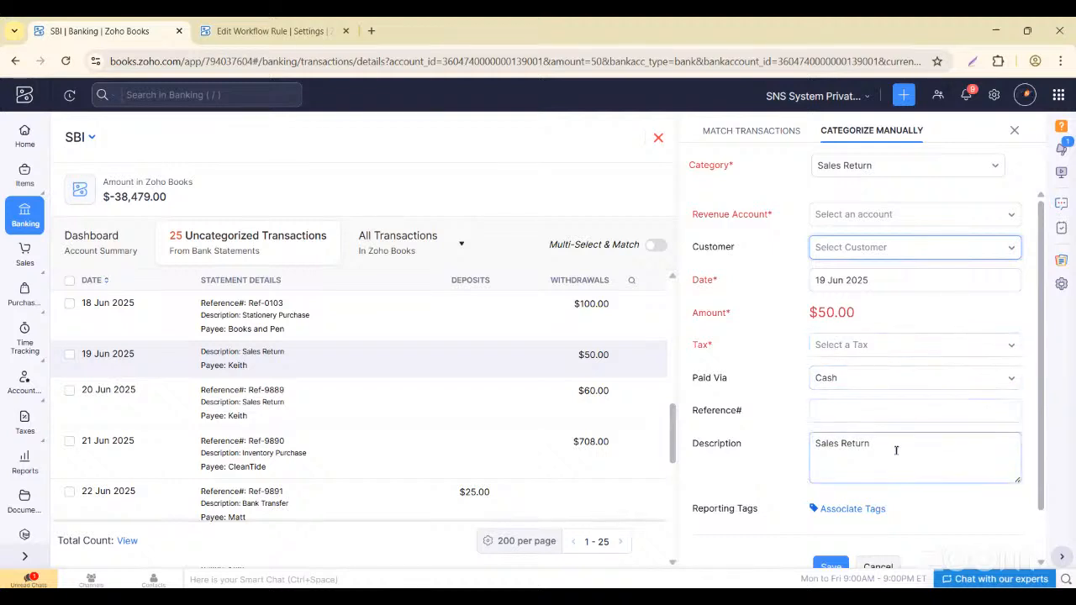
left_click(895, 450)
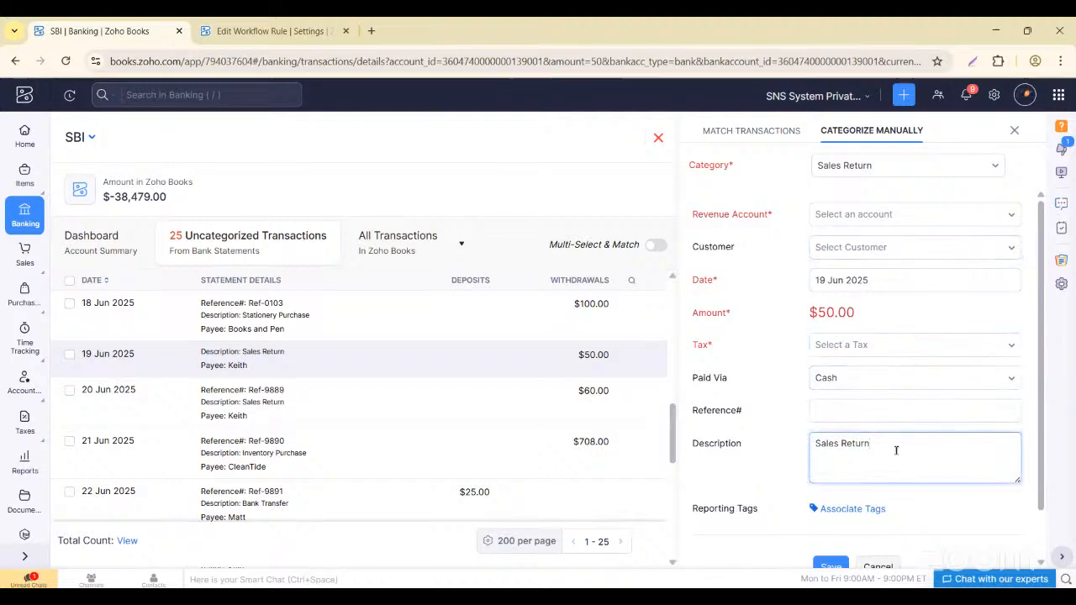
type(". ")
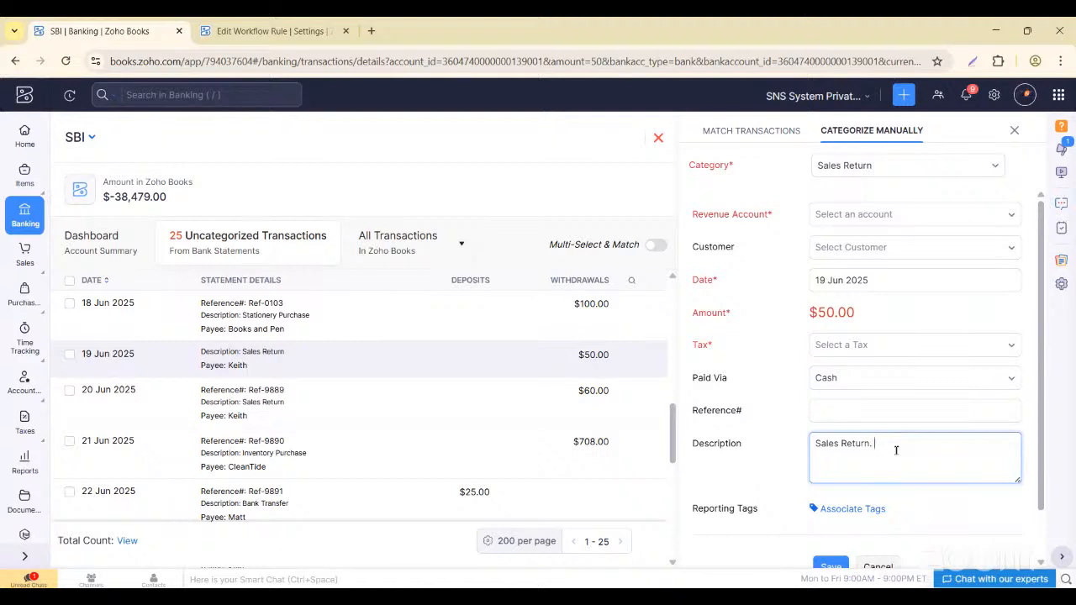
type("D")
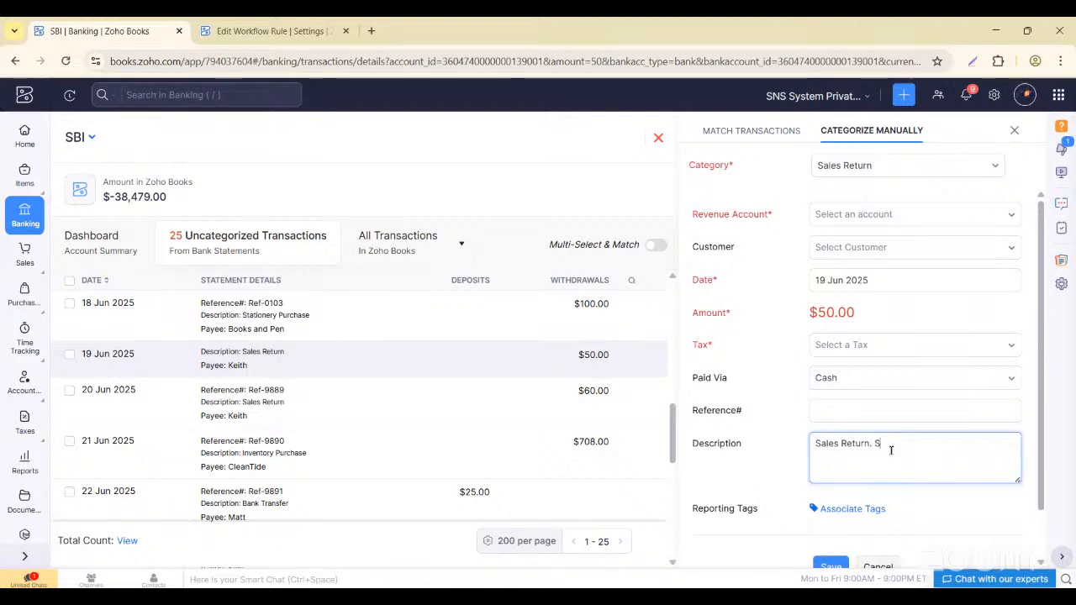
type("old ")
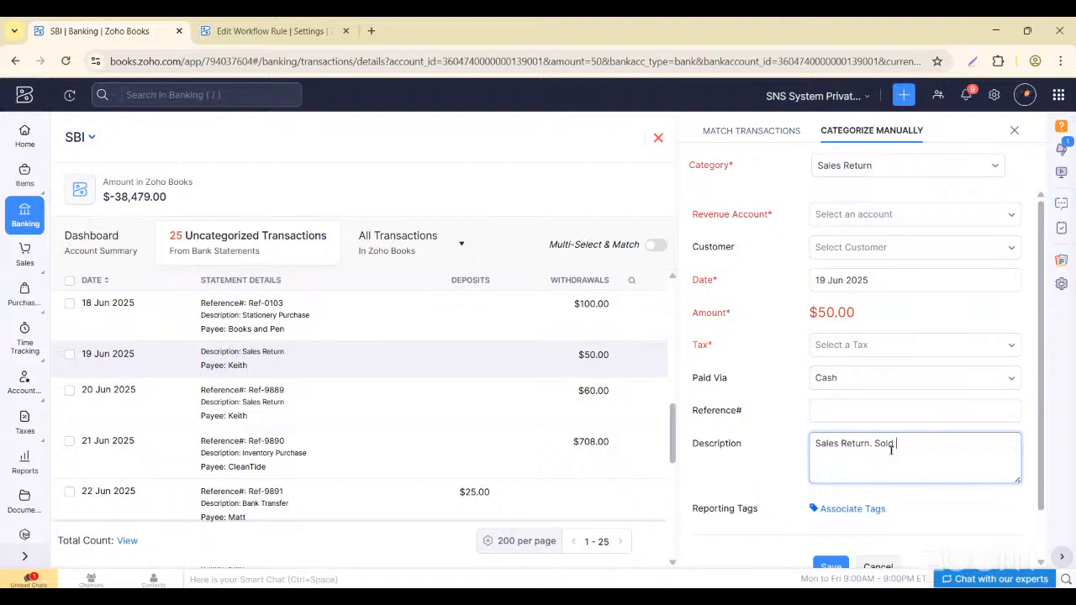
type("a par")
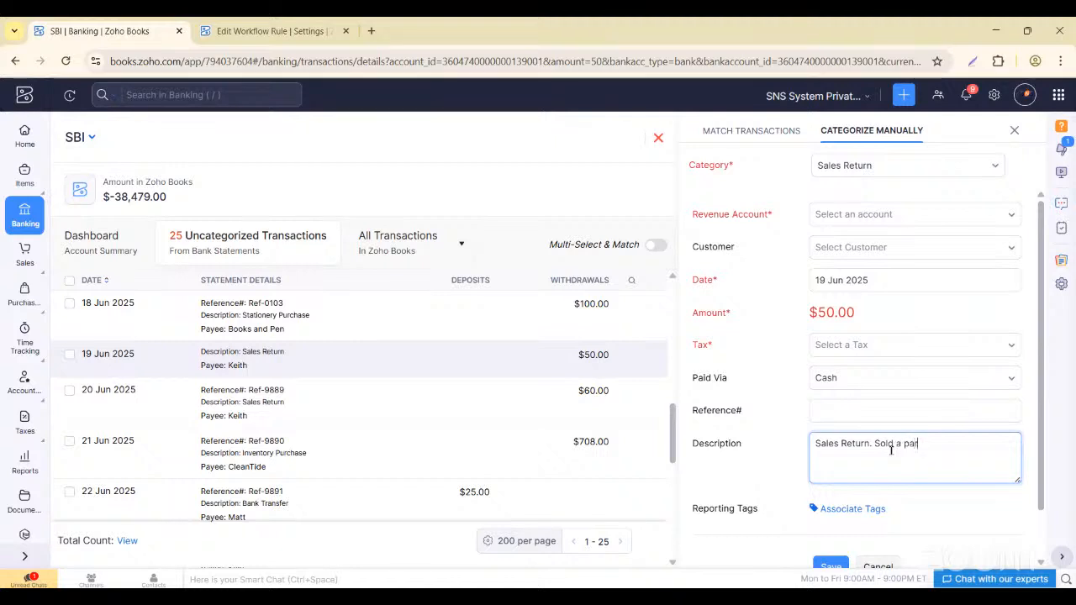
type("t to keith")
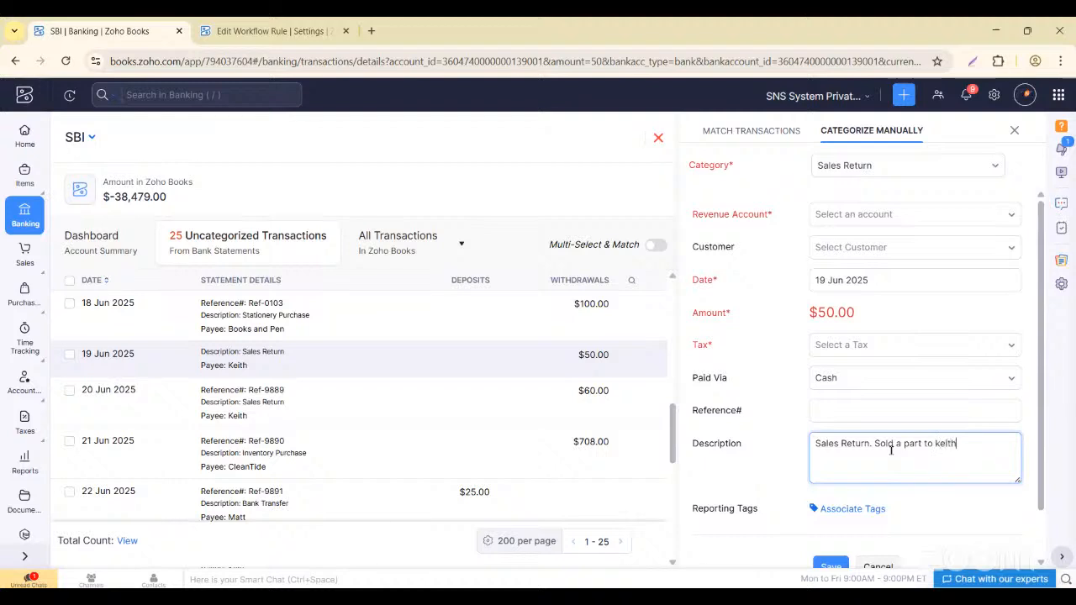
type(" that was return")
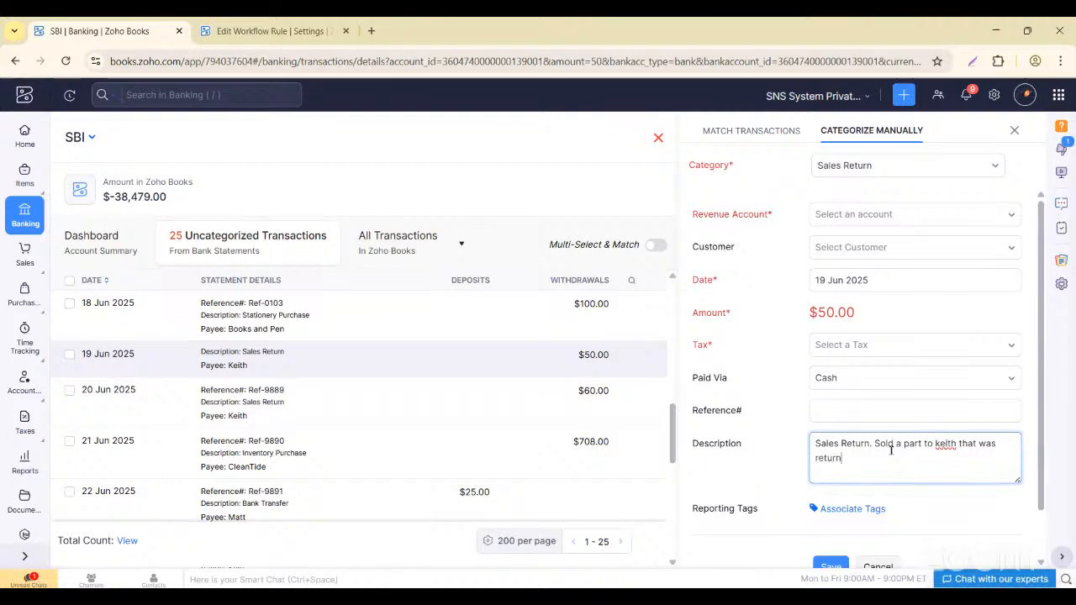
type("ed to us")
scroll(921, 481, "down", 1)
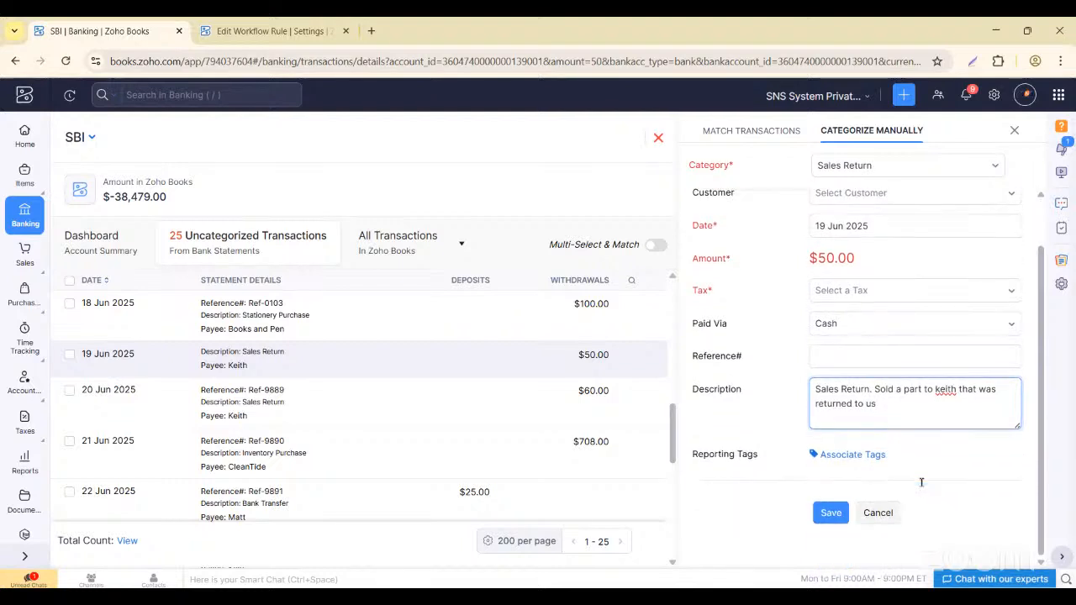
left_click(834, 514)
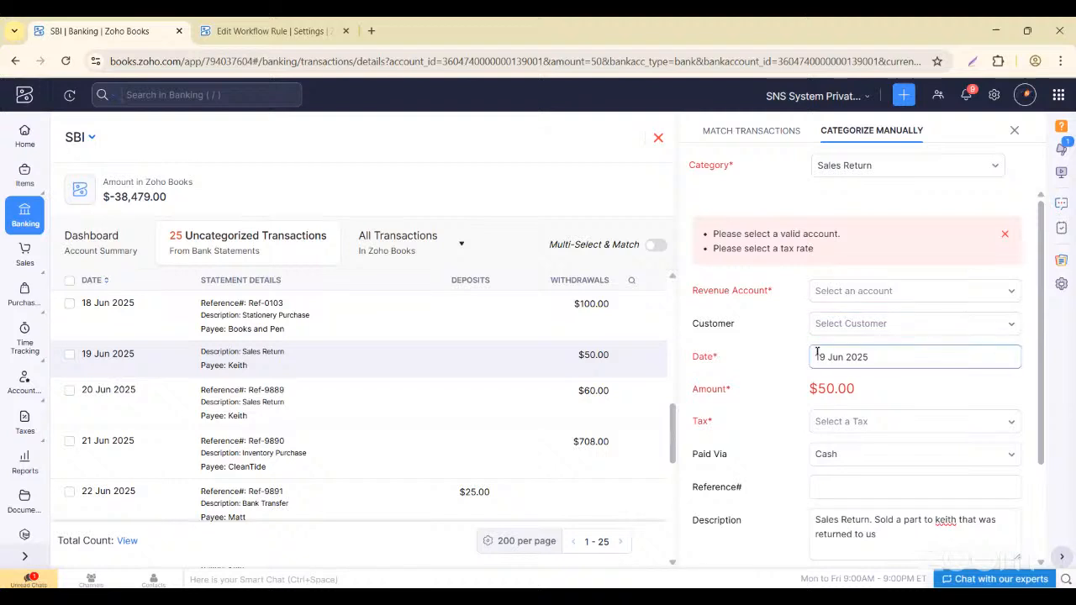
- Examine the revenue accounts available for the $50.00 sales return and dismiss the validation errors
left_click(868, 291)
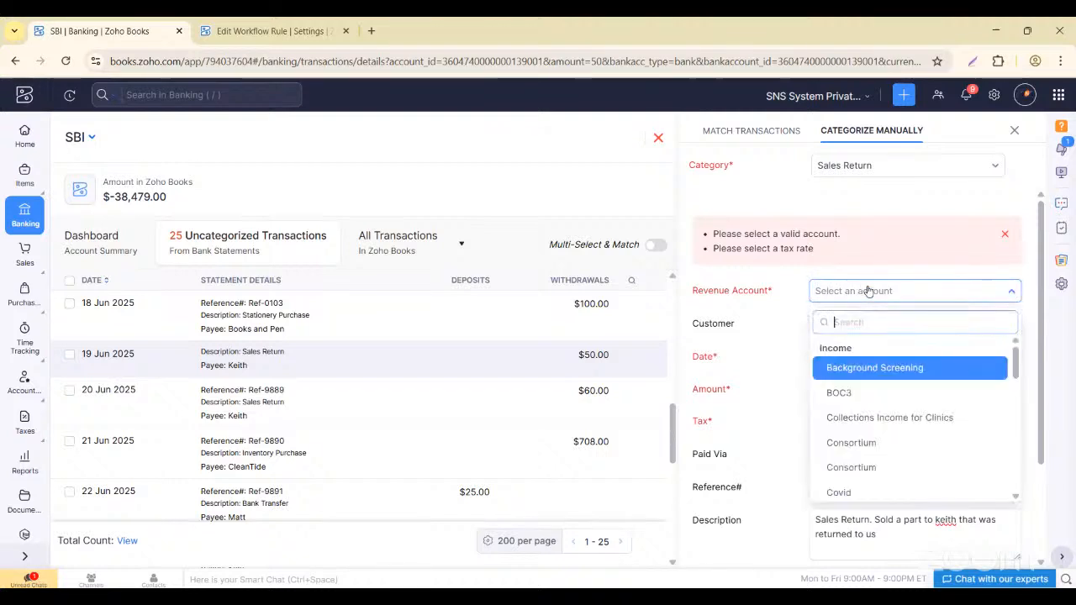
scroll(870, 395, "down", 3)
scroll(869, 402, "down", 4)
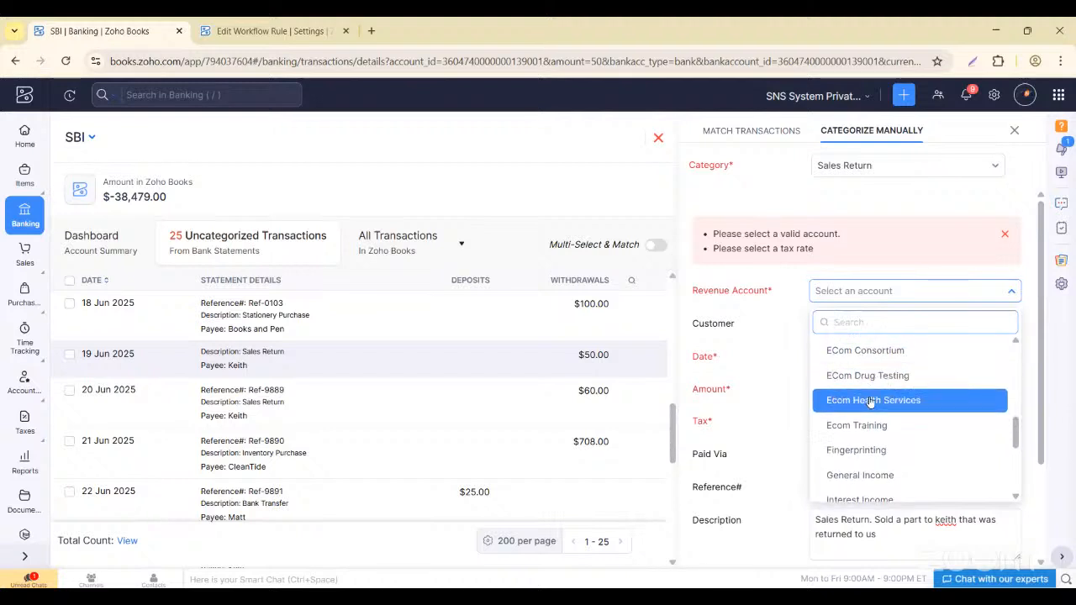
scroll(864, 449, "down", 5)
scroll(859, 465, "down", 1)
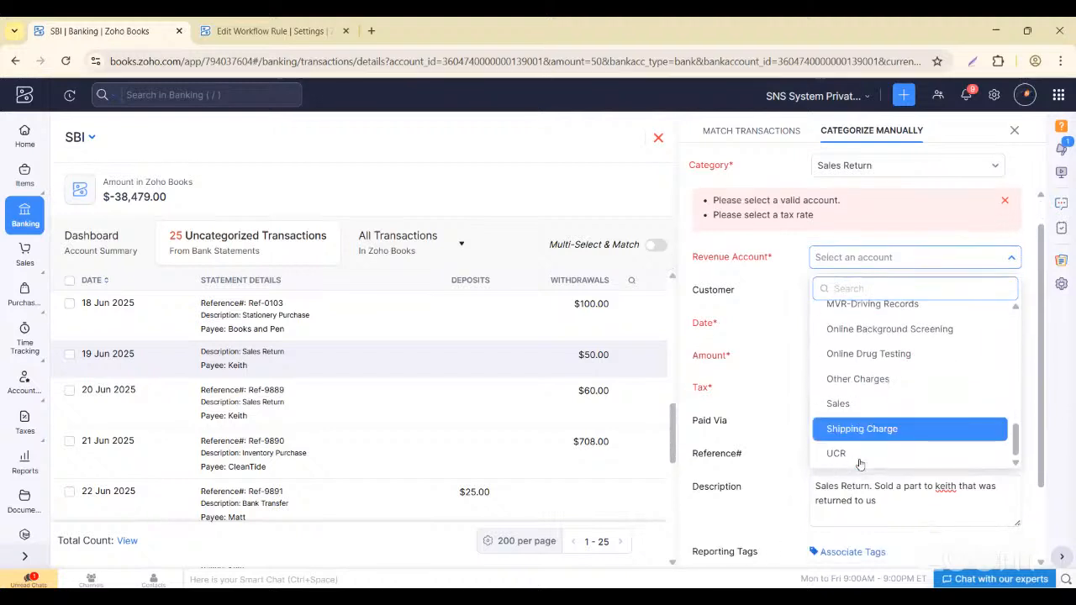
scroll(873, 437, "up", 5)
scroll(882, 416, "up", 8)
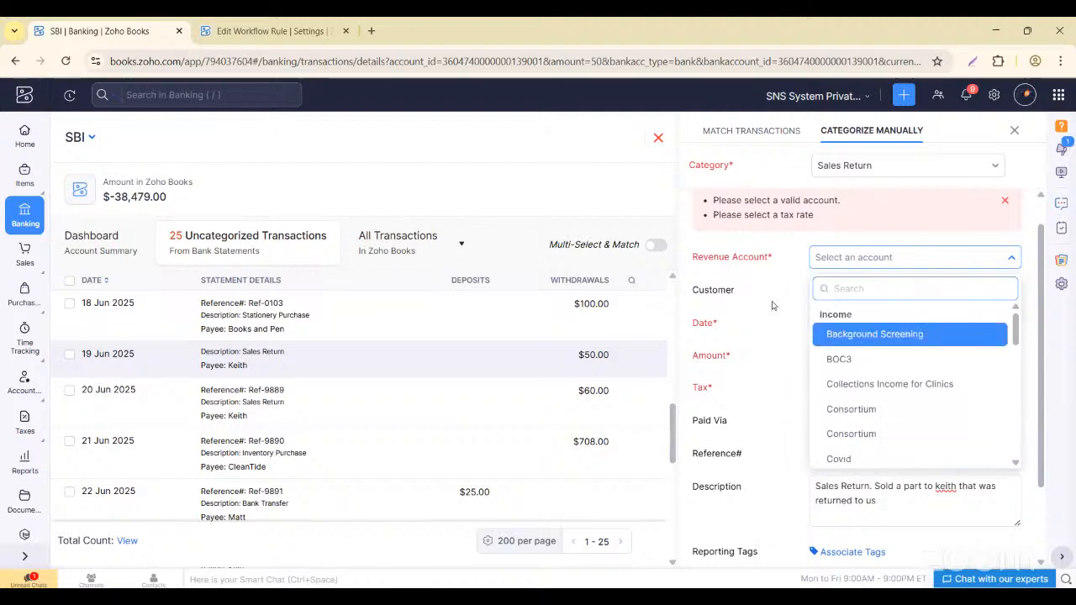
left_click(773, 305)
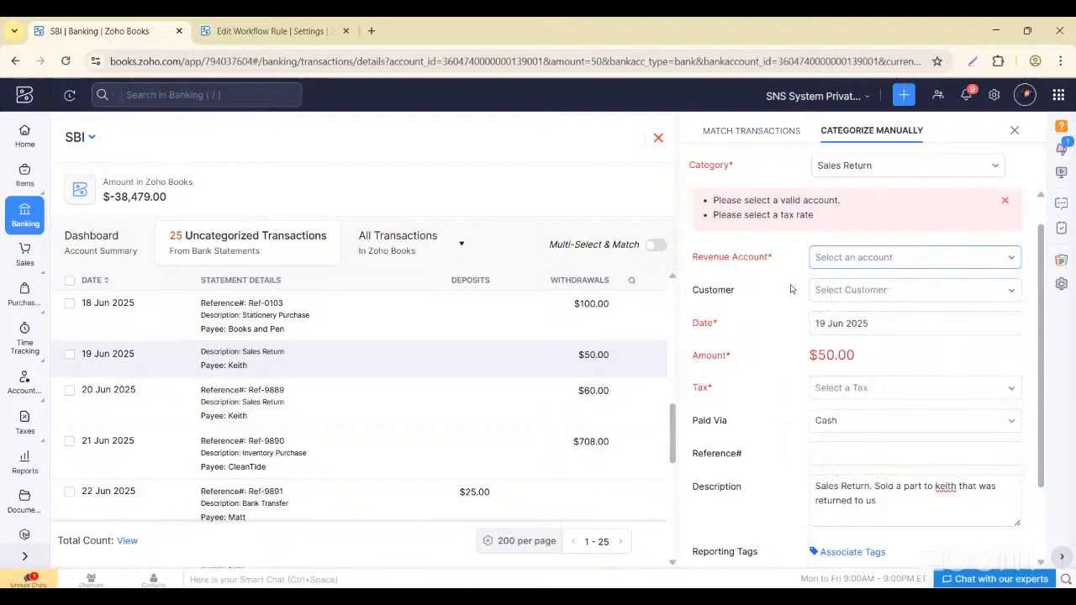
left_click(1005, 202)
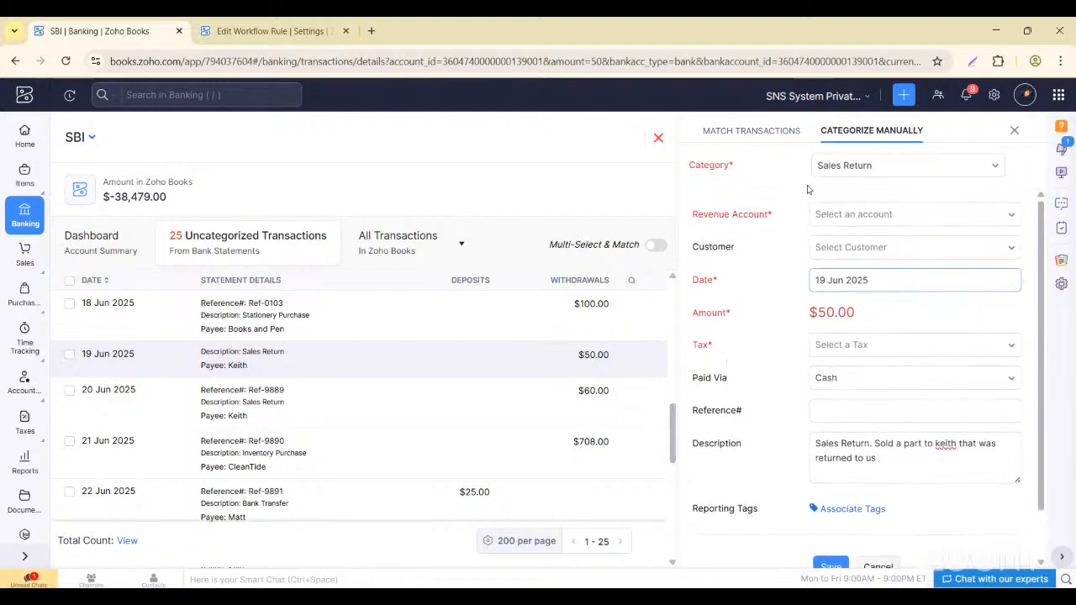
- Set the sales return's revenue account to Sales and try to save the entry
left_click(832, 218)
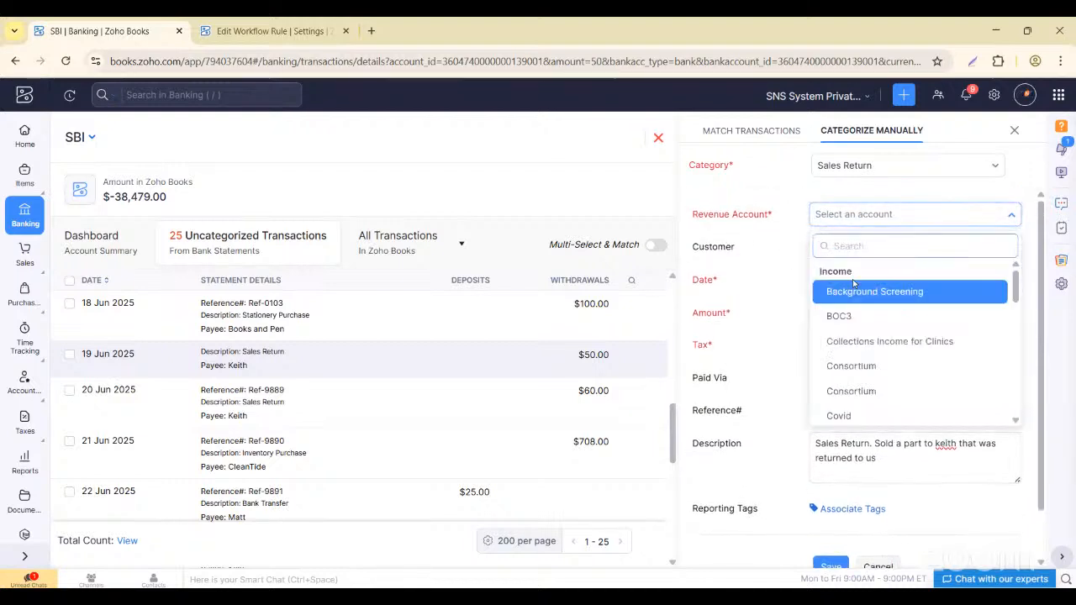
scroll(872, 354, "down", 1)
scroll(871, 354, "down", 5)
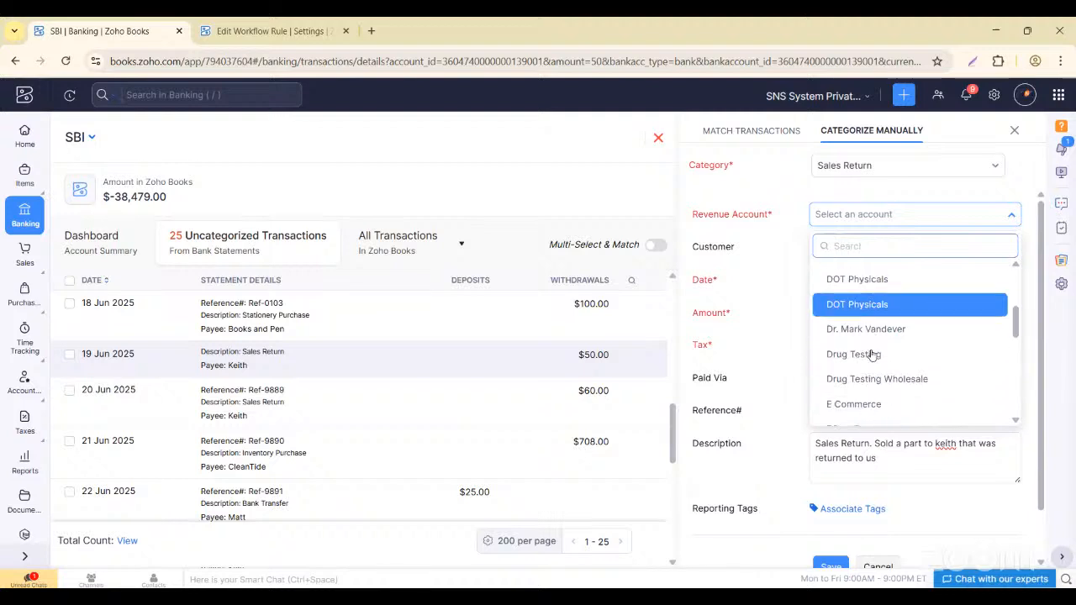
scroll(871, 354, "down", 1)
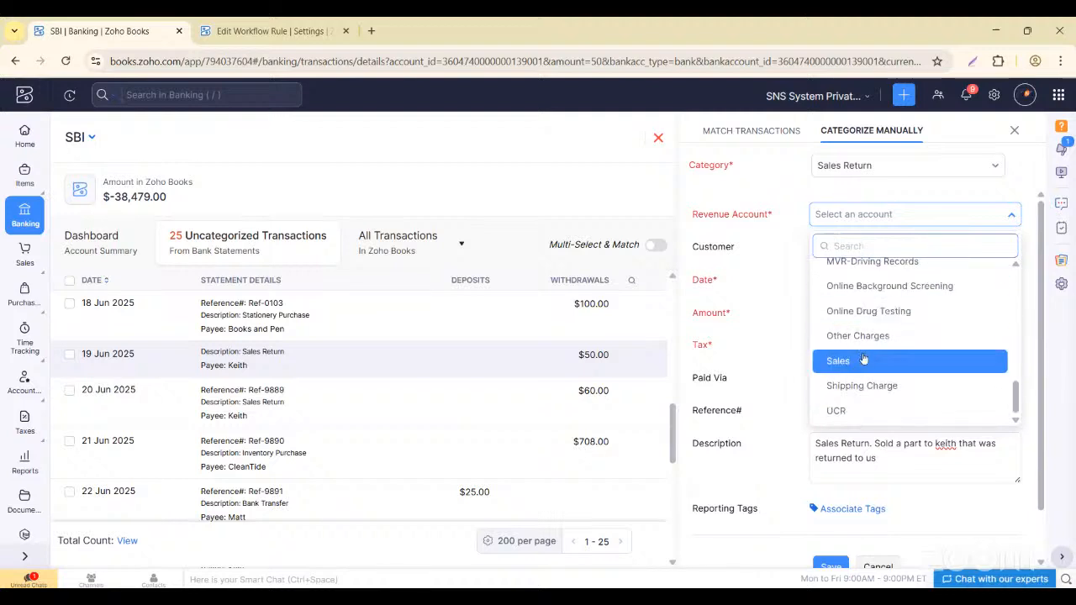
left_click(836, 361)
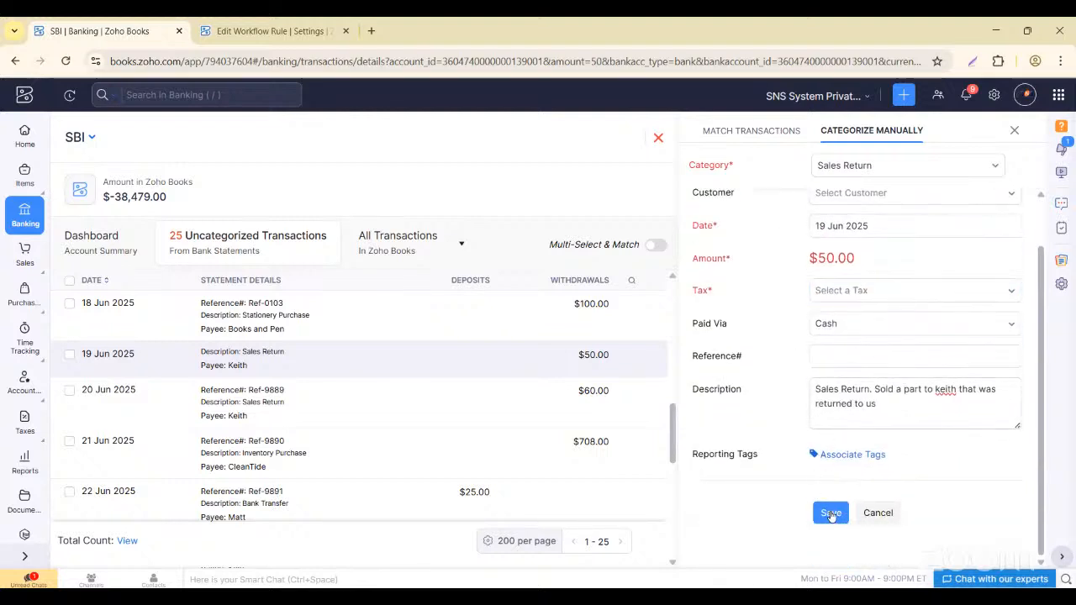
left_click(830, 513)
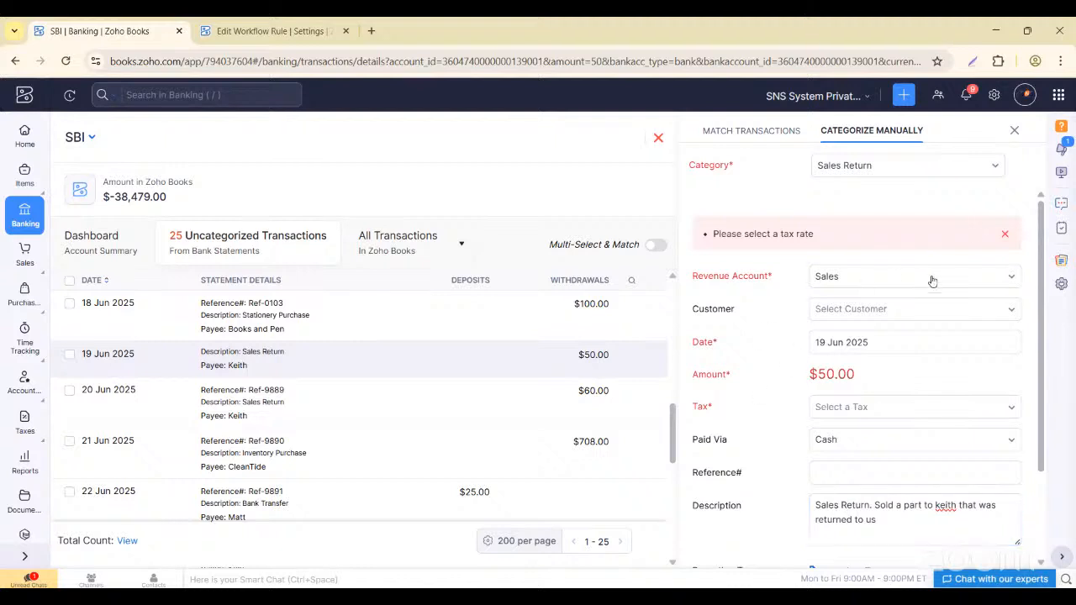
- Try to save the sales return with its tax set to Non-Taxable, leaving the exemption reason and tax authority empty
left_click(1004, 235)
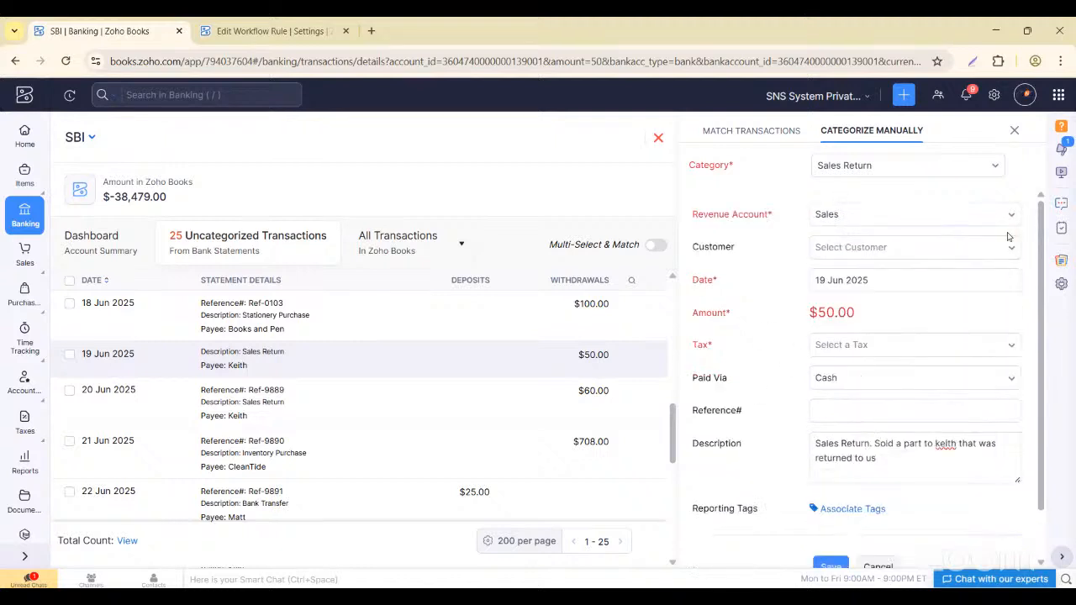
left_click(861, 347)
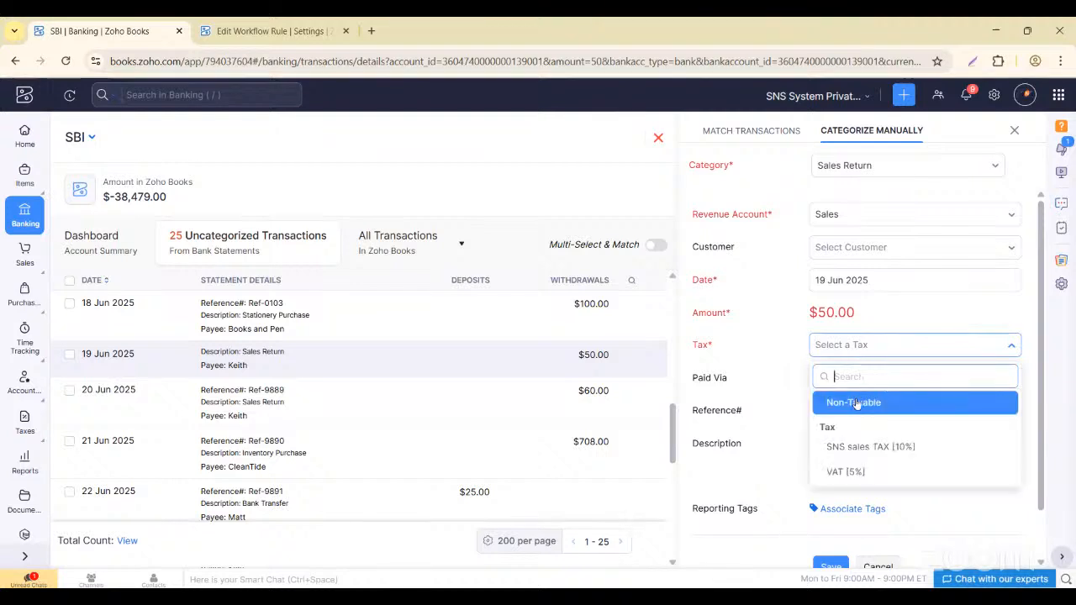
left_click(856, 403)
scroll(770, 432, "down", 1)
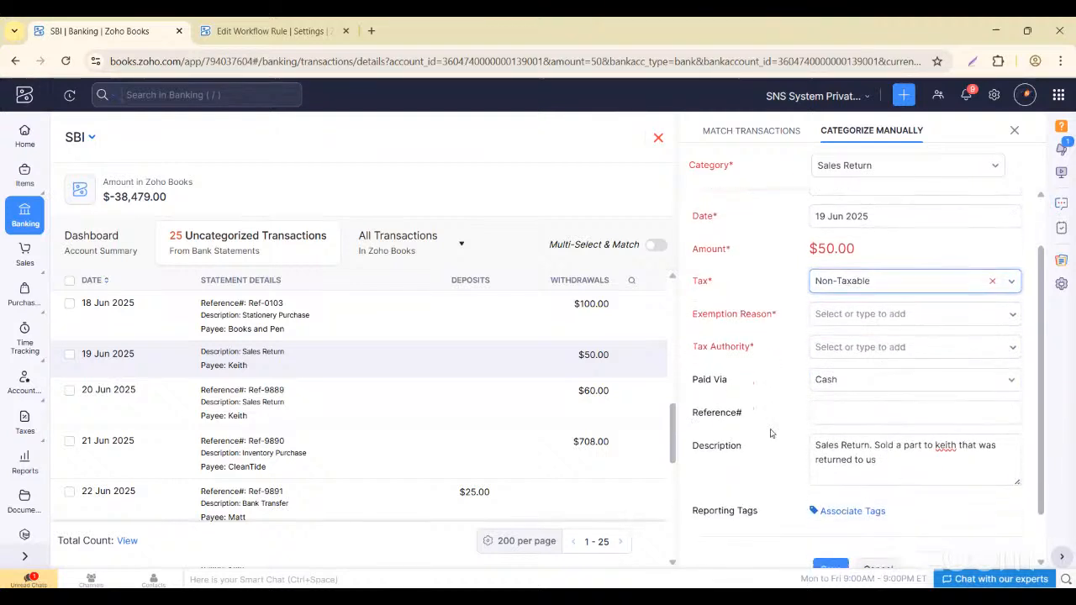
left_click(900, 311)
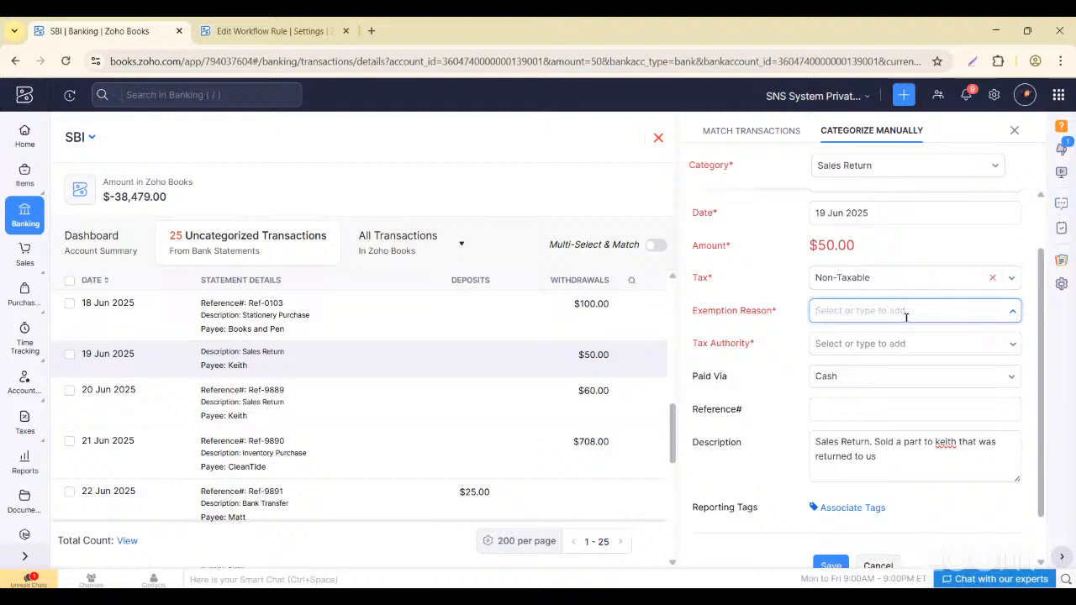
left_click(867, 345)
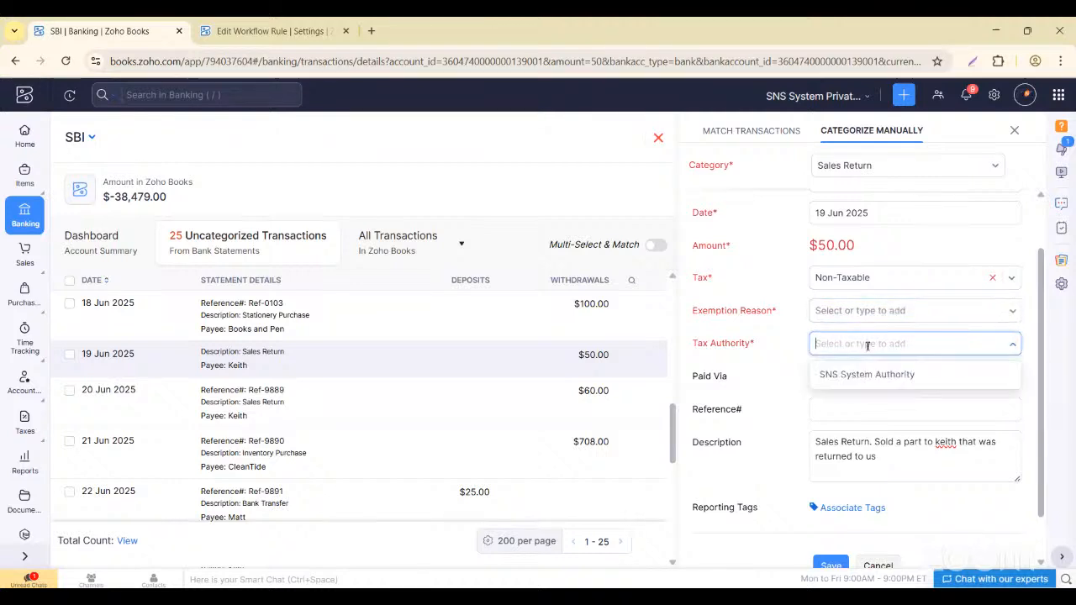
scroll(869, 348, "down", 2)
left_click(827, 514)
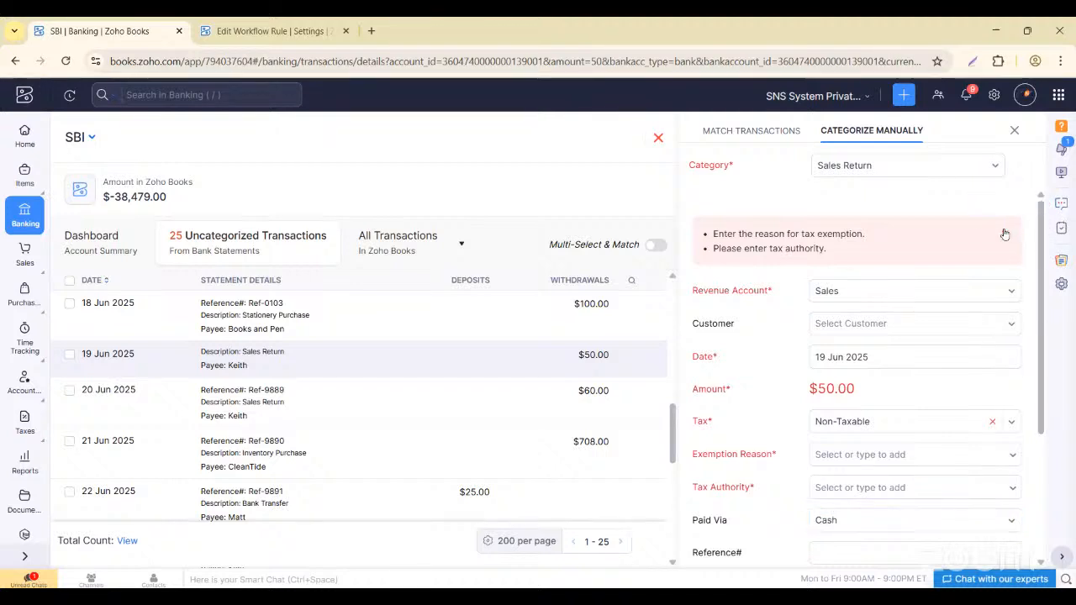
- Set the sales return's tax to VAT [5%] and save the categorization
scroll(874, 372, "down", 1)
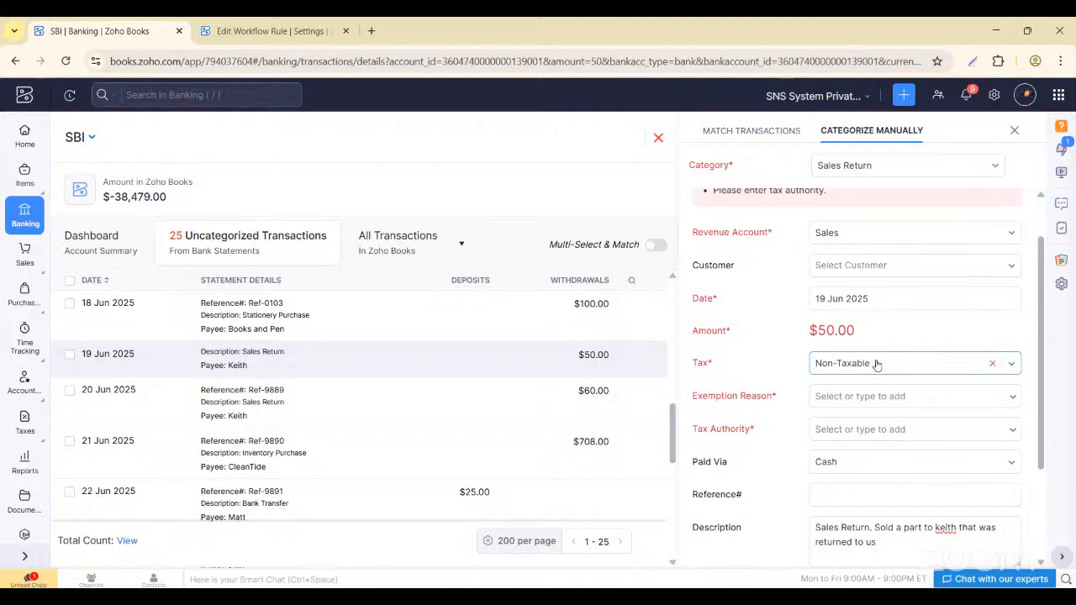
left_click(876, 363)
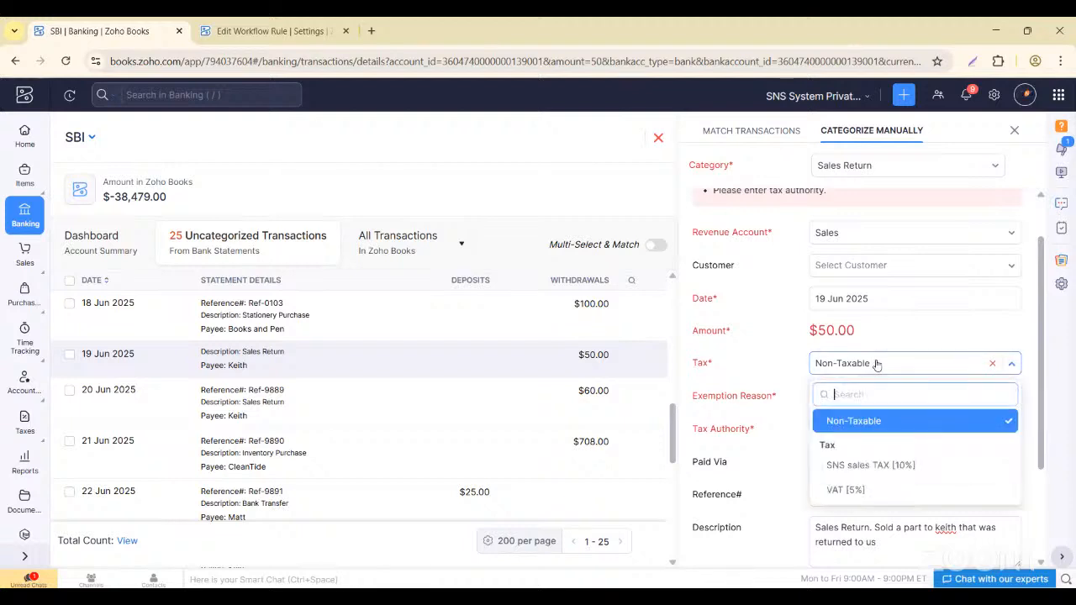
left_click(845, 489)
scroll(809, 502, "down", 1)
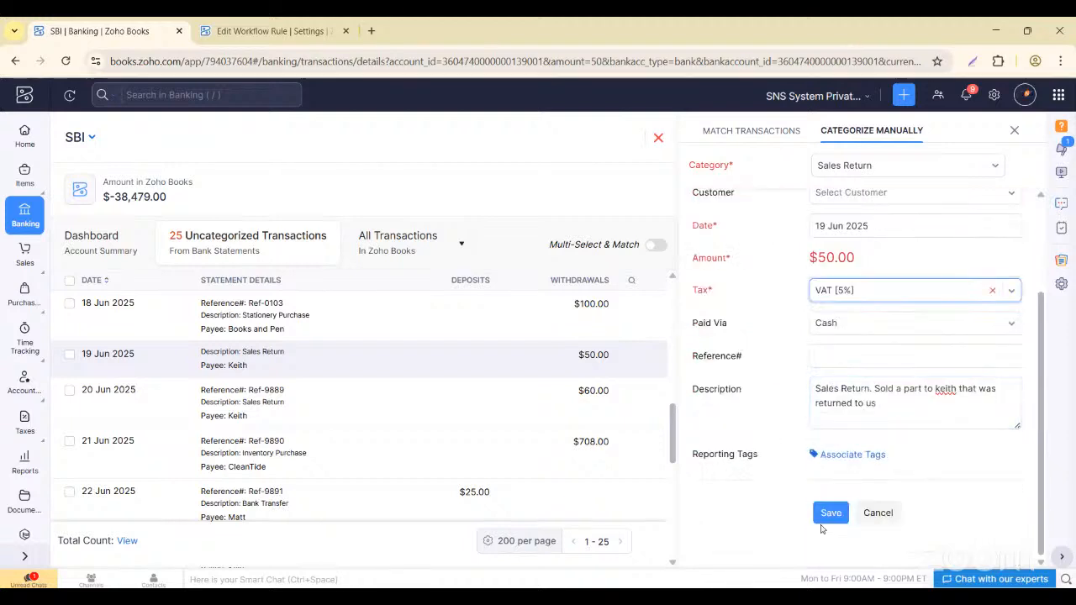
left_click(824, 511)
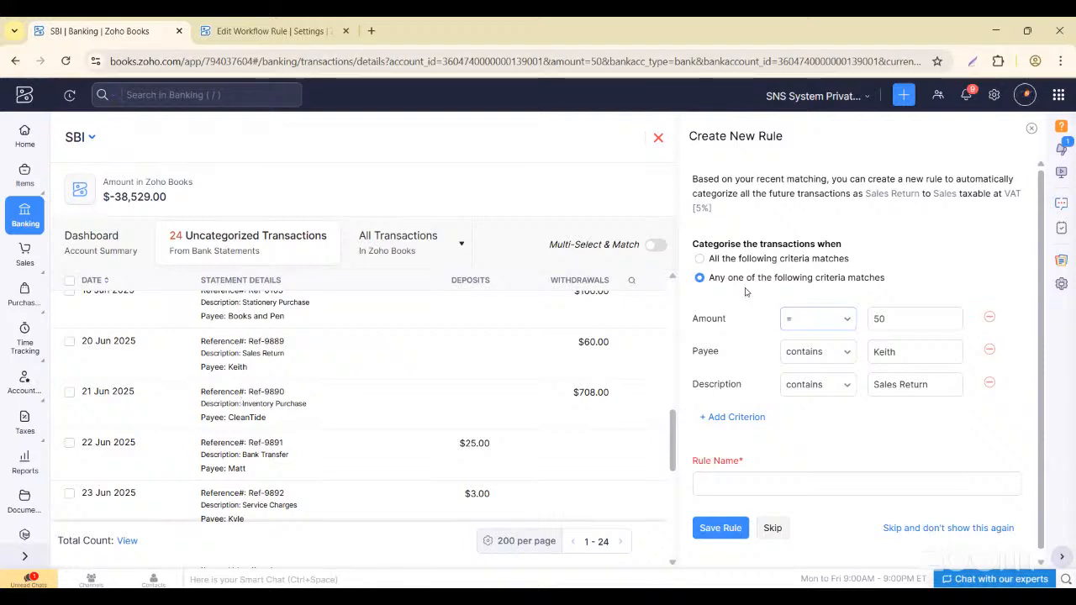
- Remove the amount criterion from the new rule, name it with the payee's name plus "Sales Return", save it and close the transaction details
left_click(989, 319)
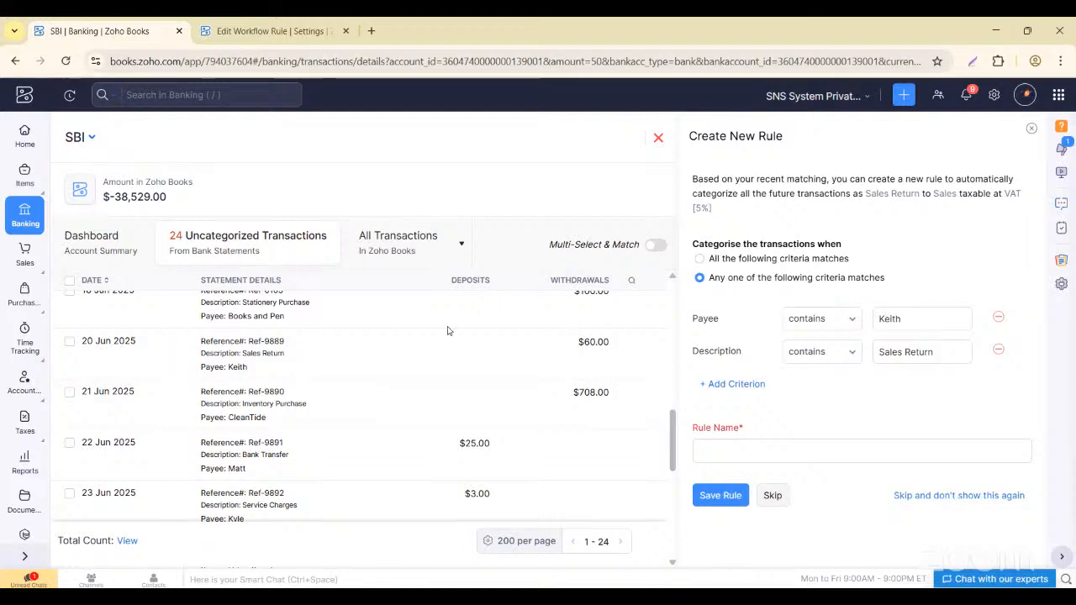
left_click(732, 446)
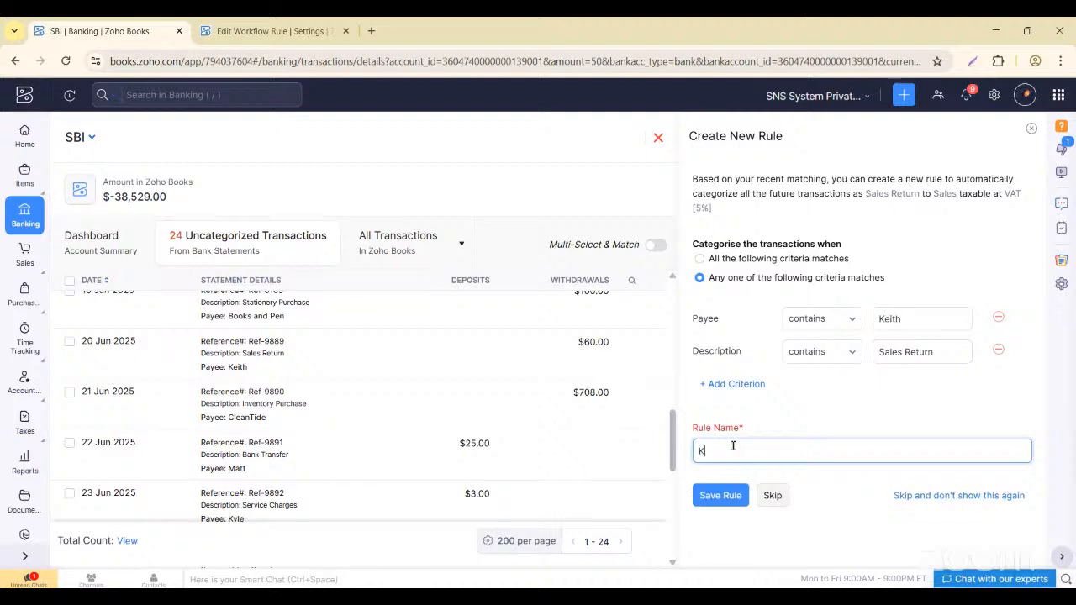
type("Keith")
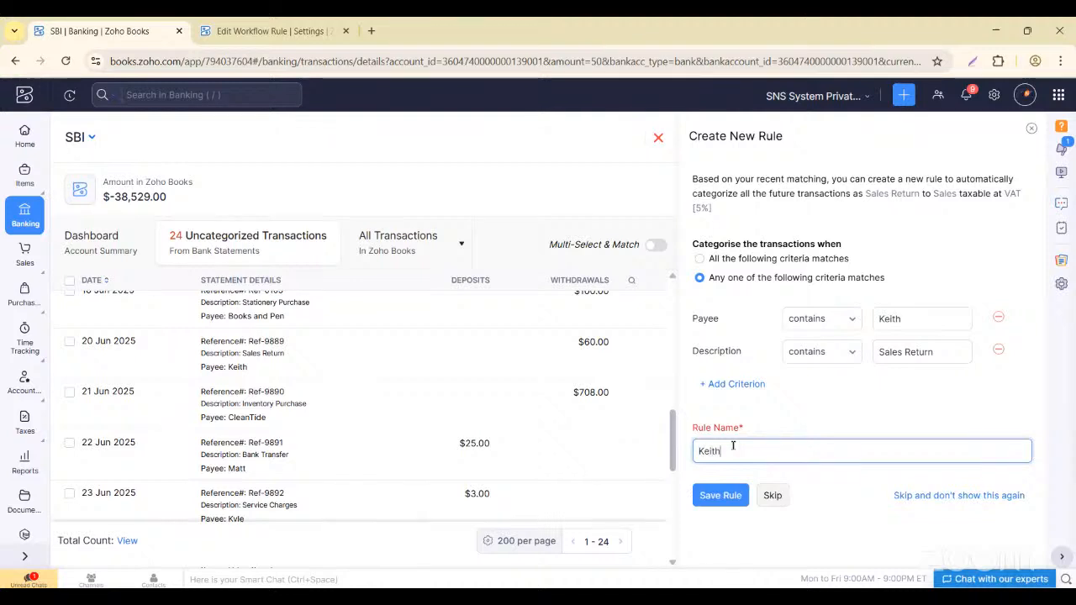
type(" Sa")
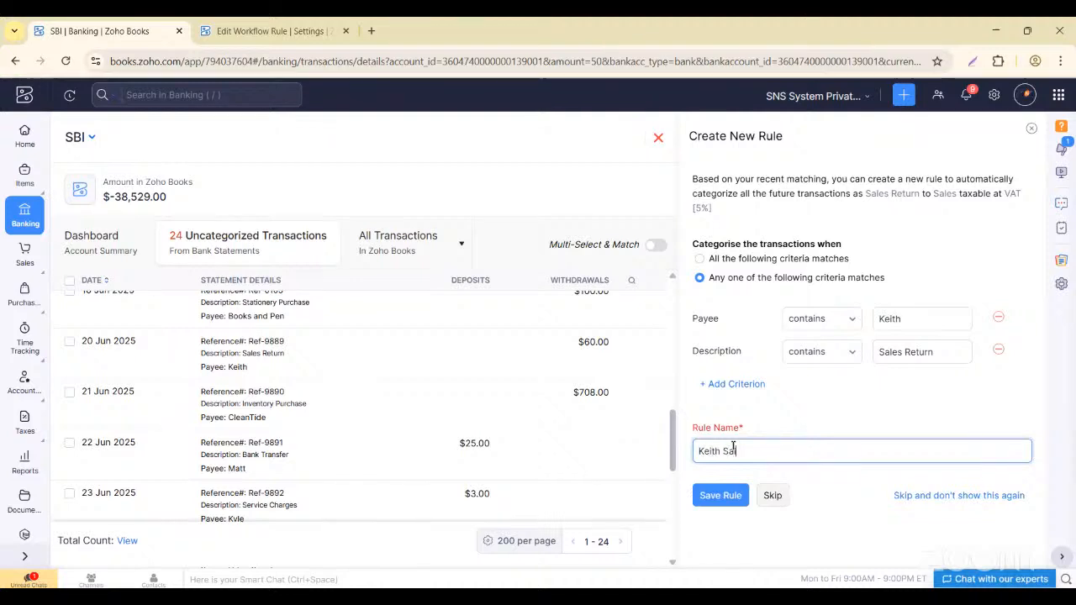
type("les Return")
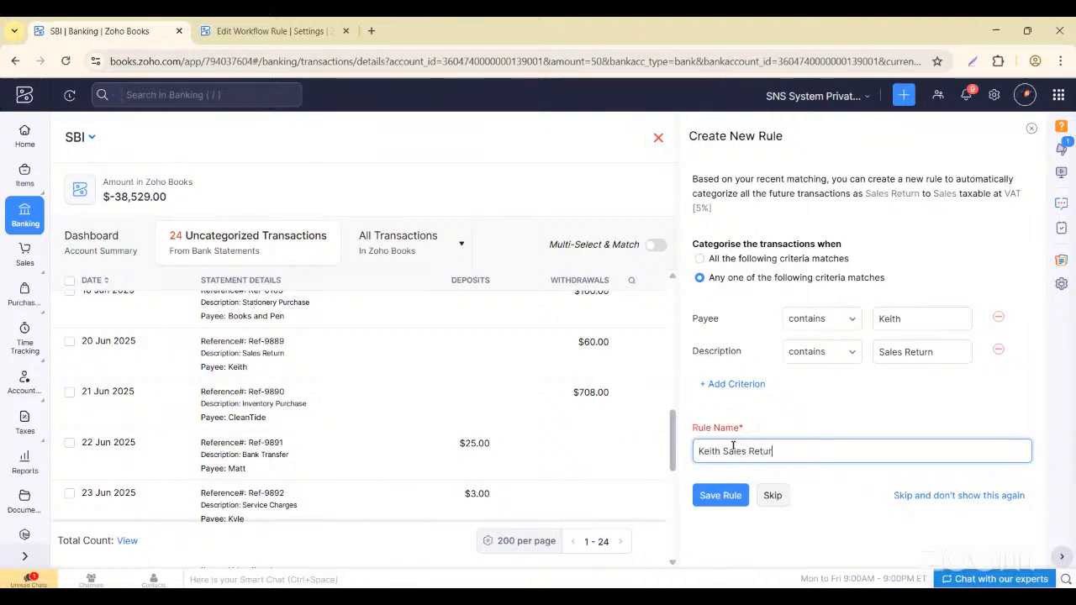
left_click(727, 495)
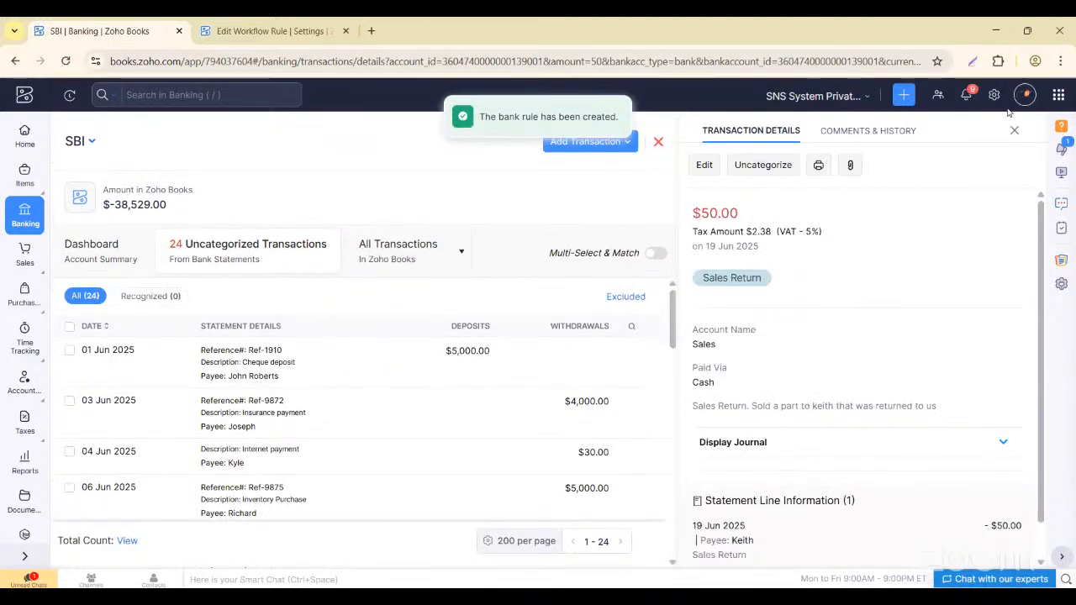
left_click(1015, 131)
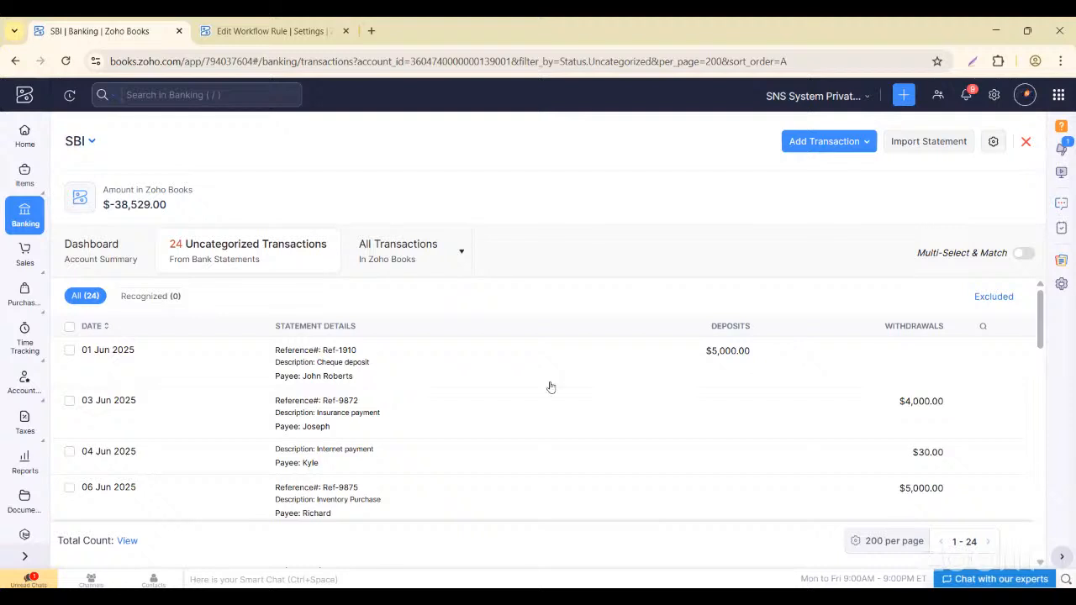
- Reopen the SBI account from the banking overview and review its recognized transactions
left_click(88, 297)
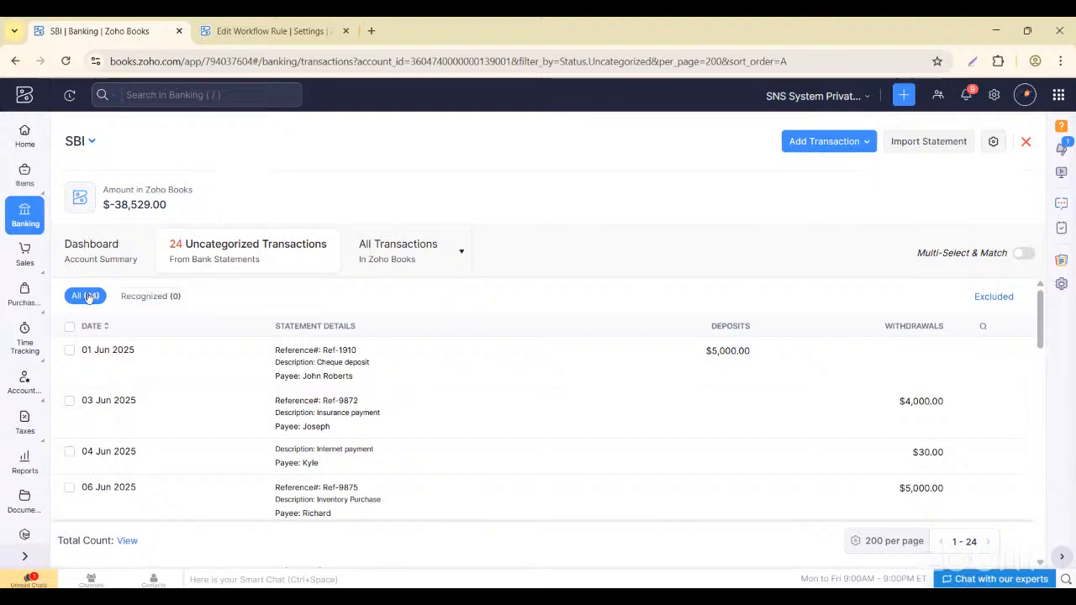
left_click(26, 217)
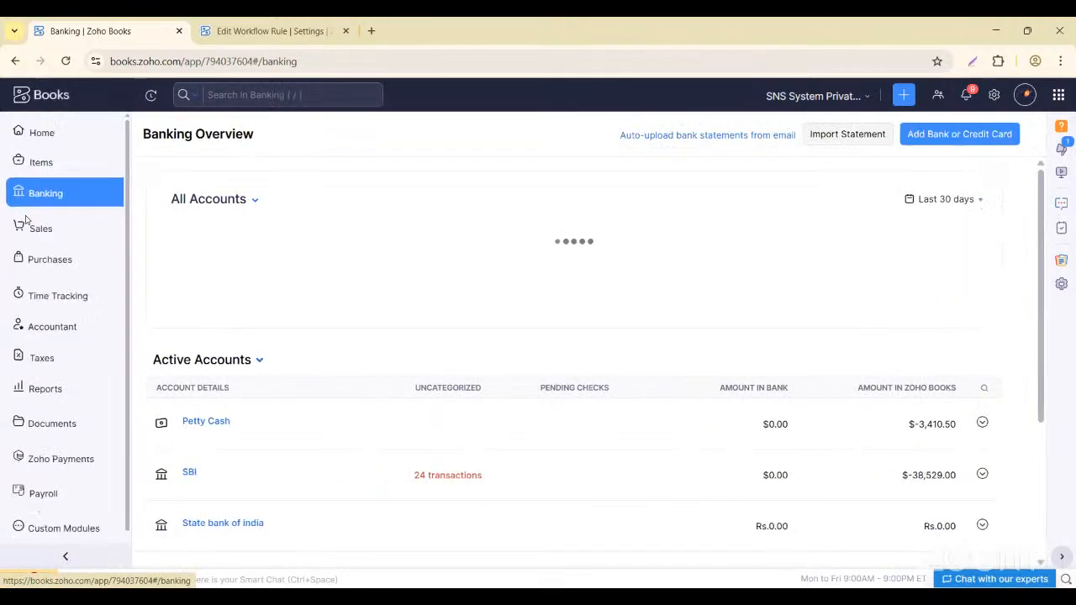
scroll(351, 336, "down", 3)
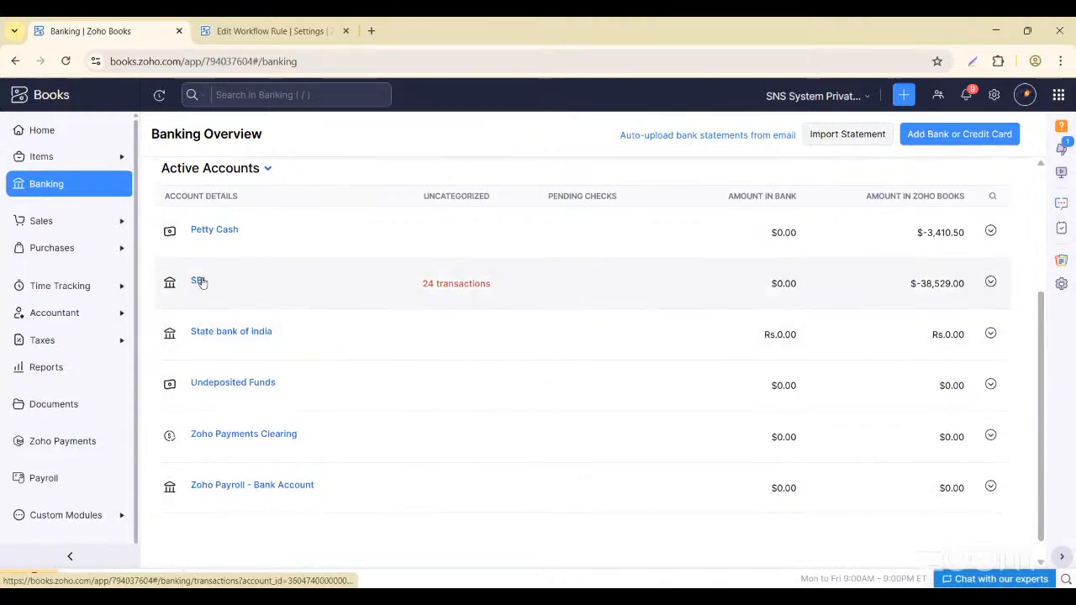
left_click(198, 281)
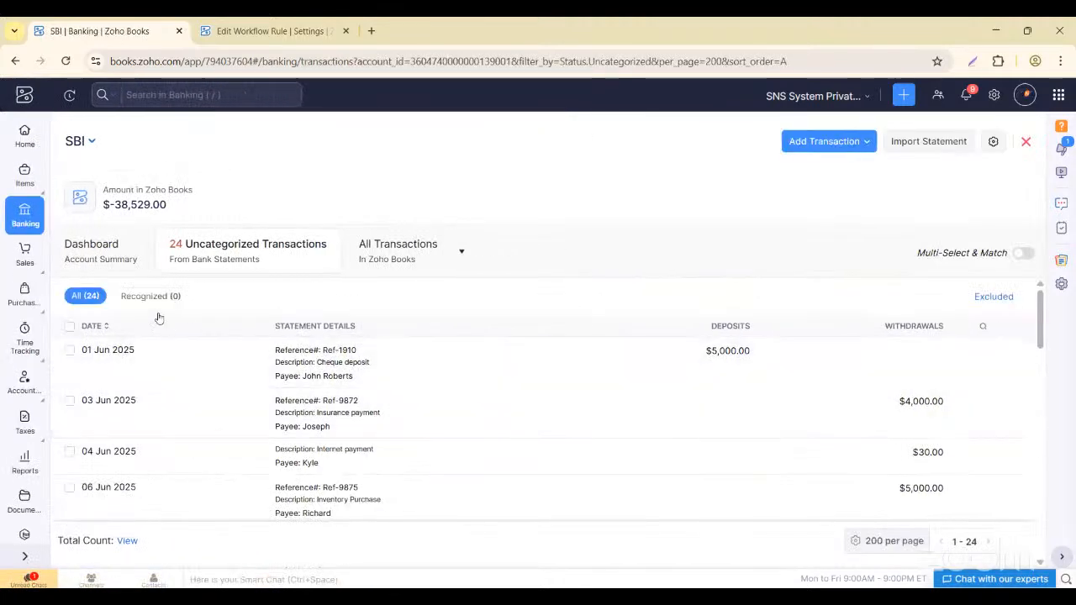
left_click(150, 296)
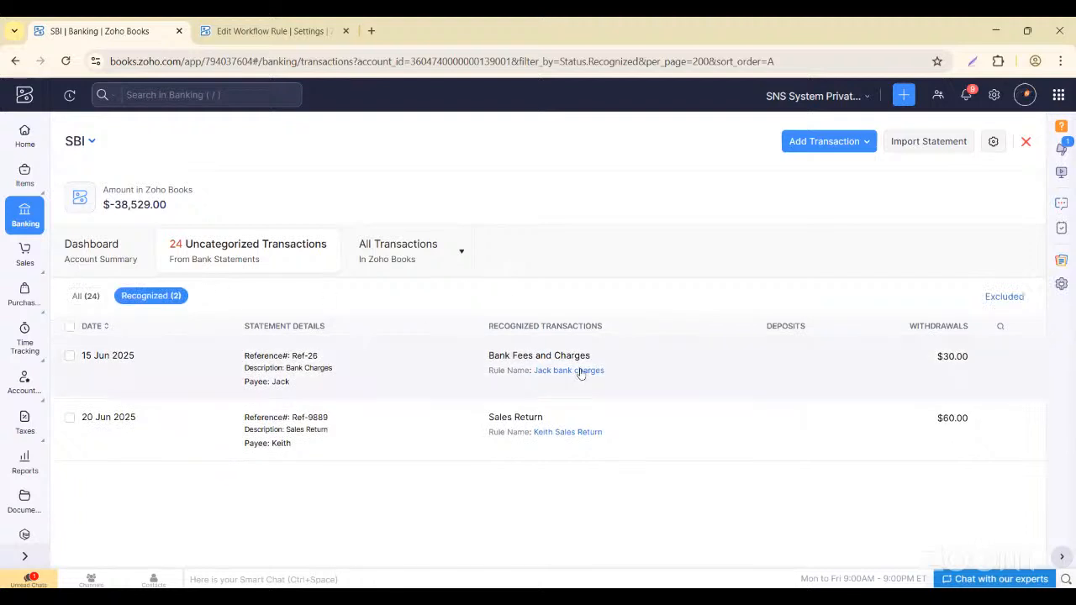
- Return to all of SBI's uncategorized transactions and locate the $60.00 sales return of 20 Jun 2025
left_click(84, 296)
scroll(473, 360, "down", 5)
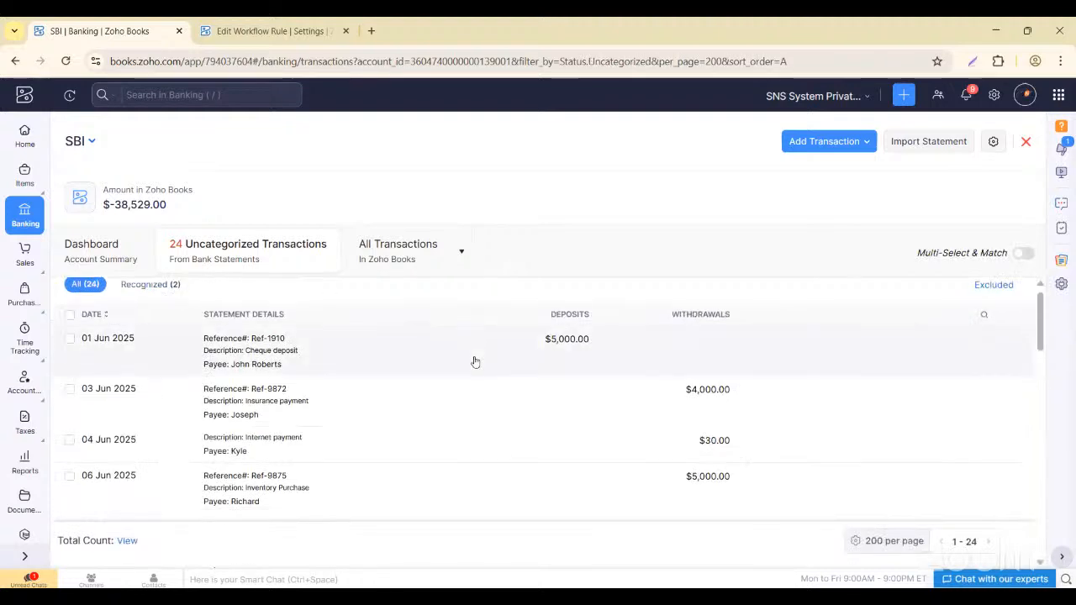
scroll(475, 361, "down", 3)
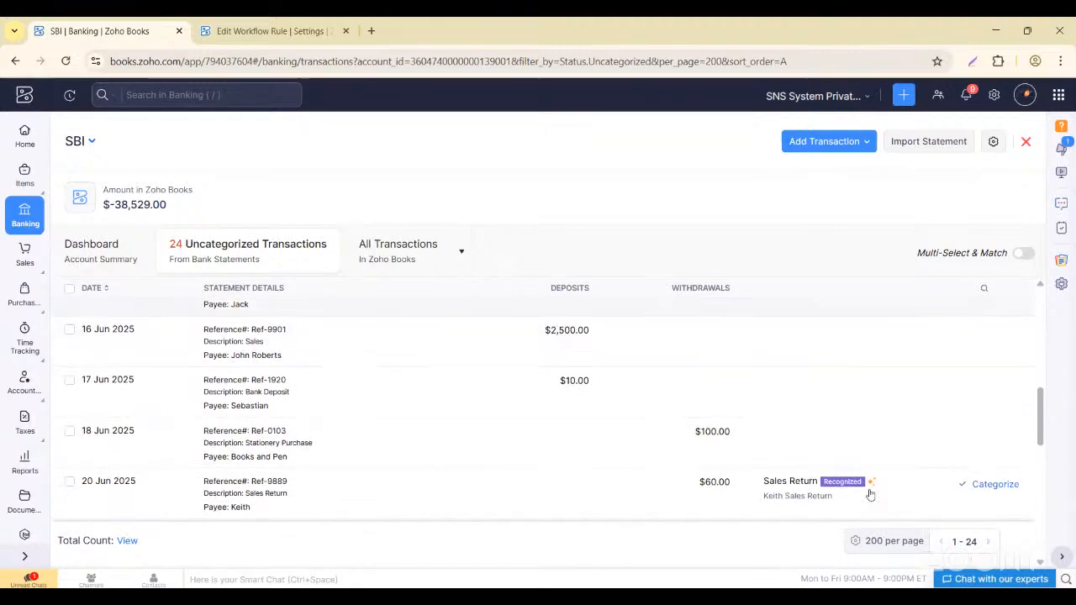
scroll(769, 458, "up", 2)
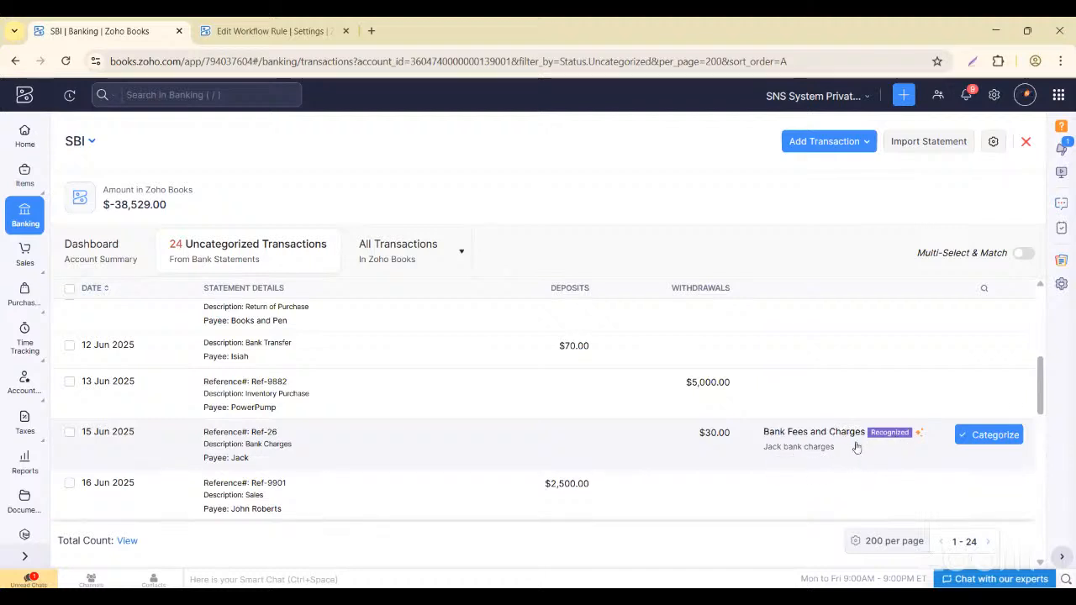
left_click(992, 143)
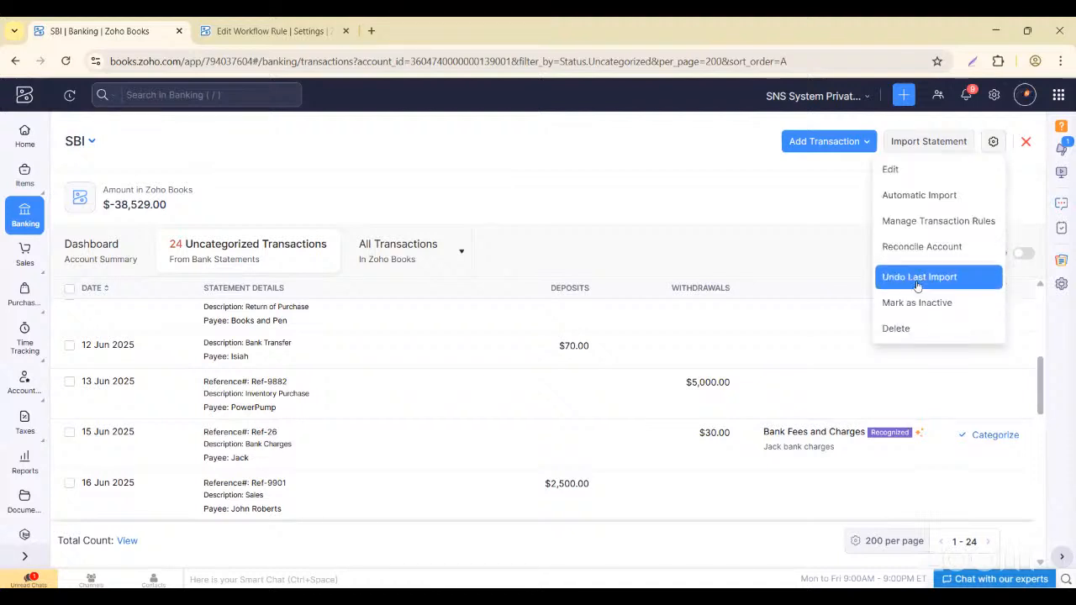
left_click(846, 208)
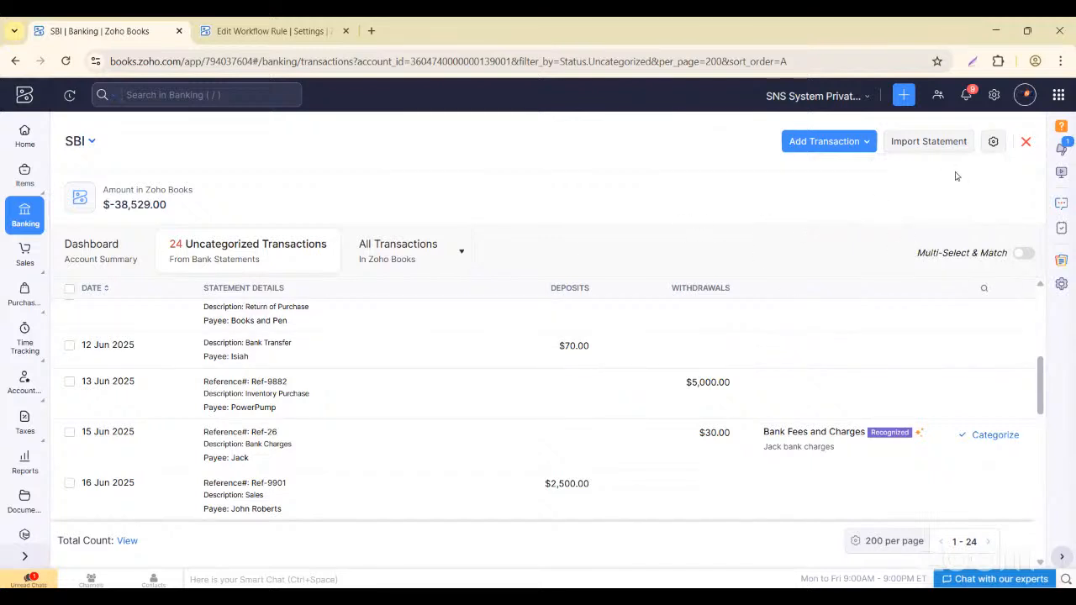
left_click(993, 143)
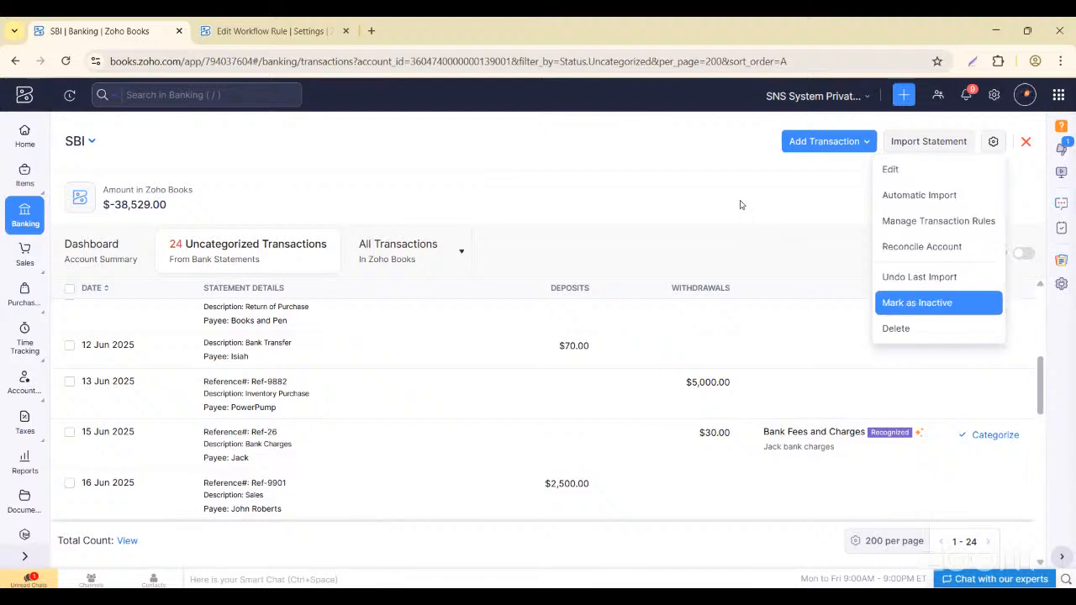
left_click_drag(739, 205, 216, 257)
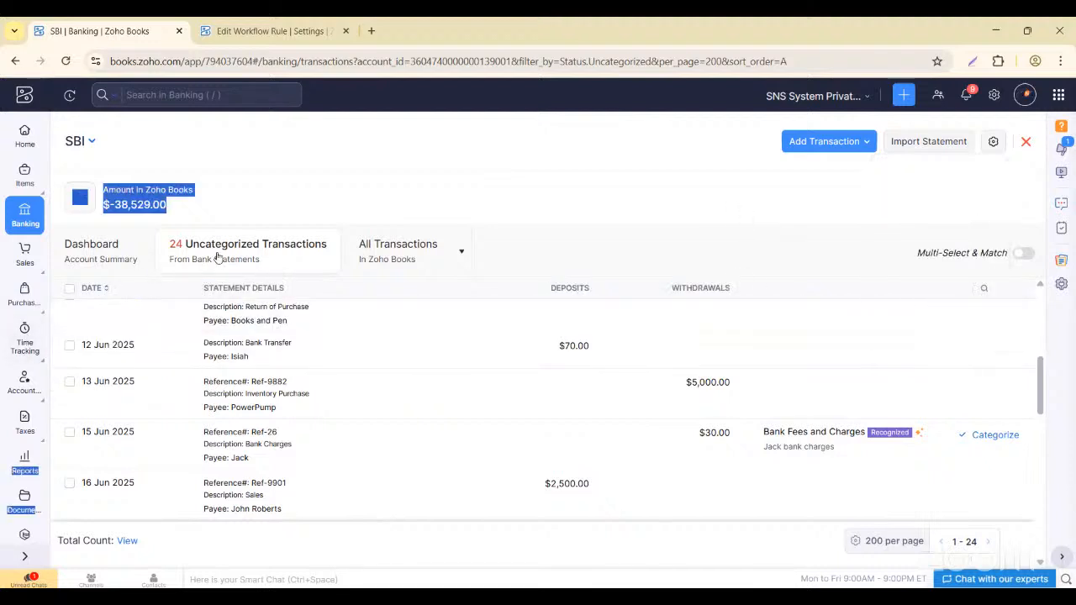
- Reopen the SBI account from the banking overview and open its list of transaction rules
left_click(16, 215)
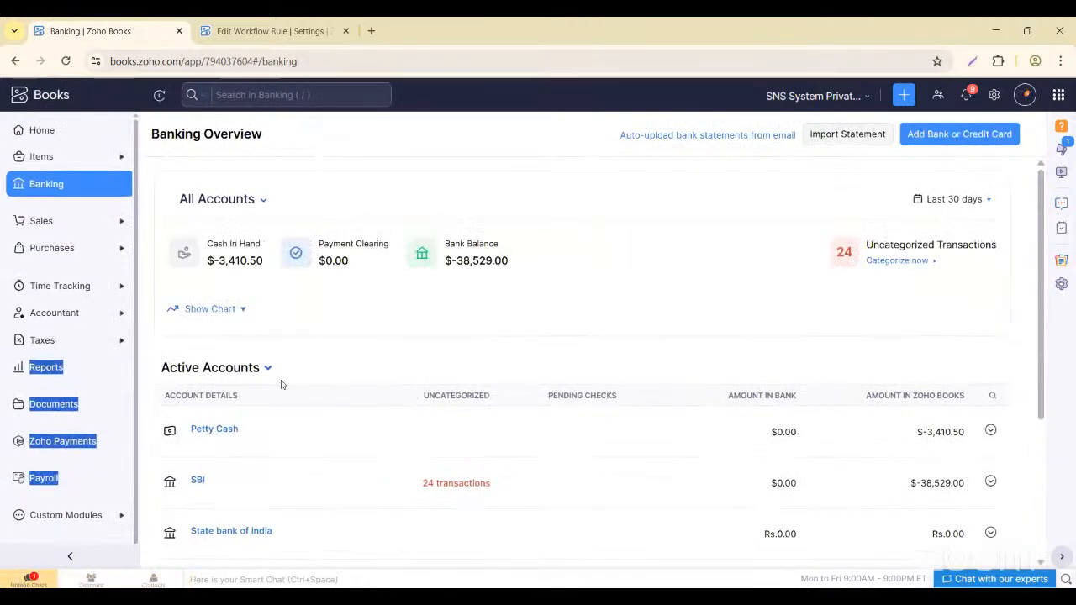
scroll(195, 480, "down", 2)
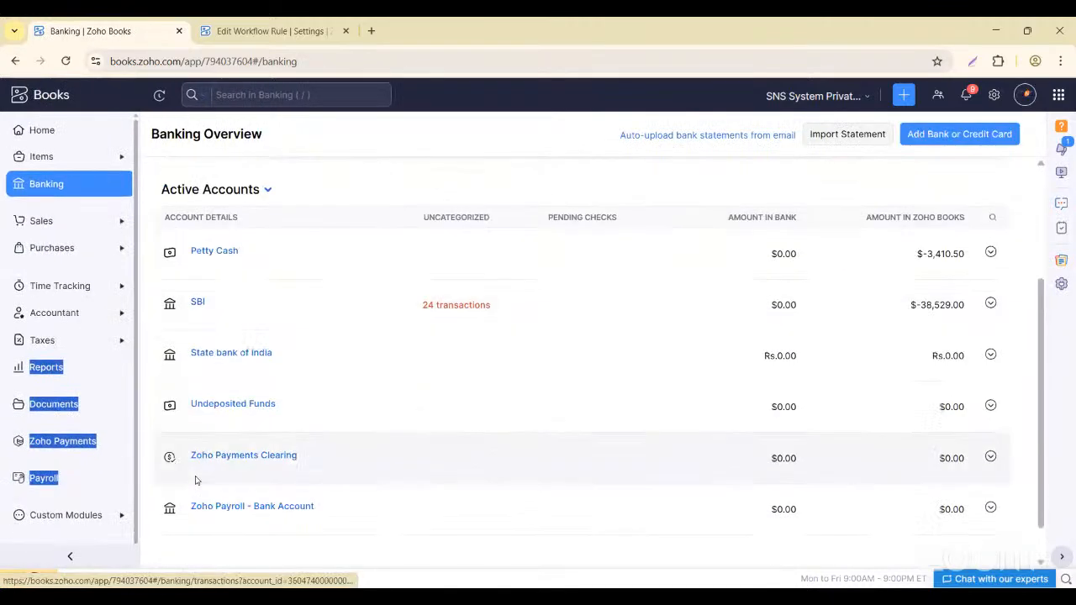
left_click(202, 303)
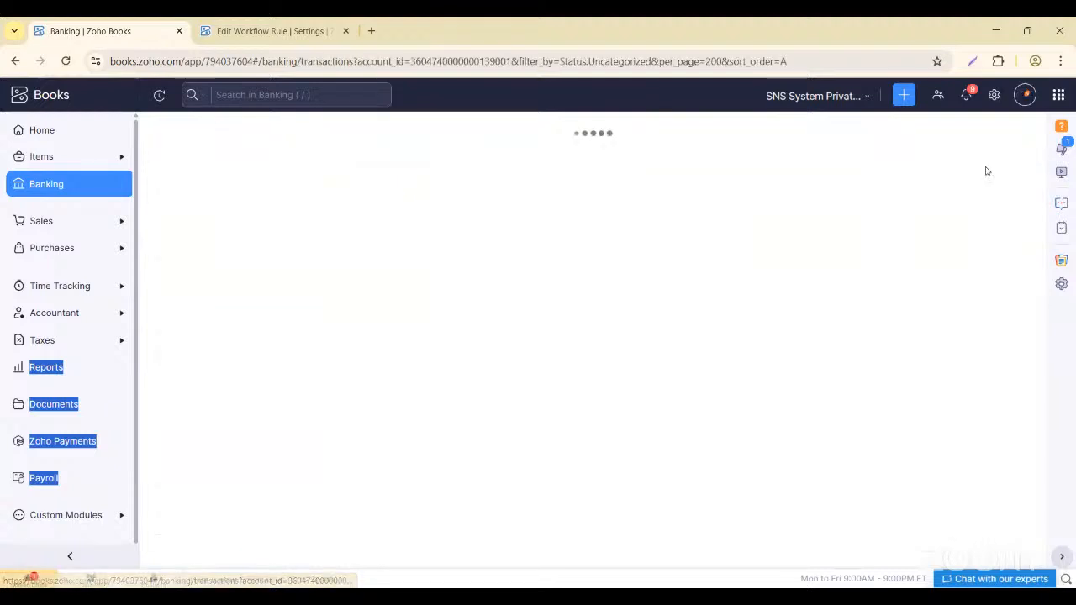
left_click(992, 141)
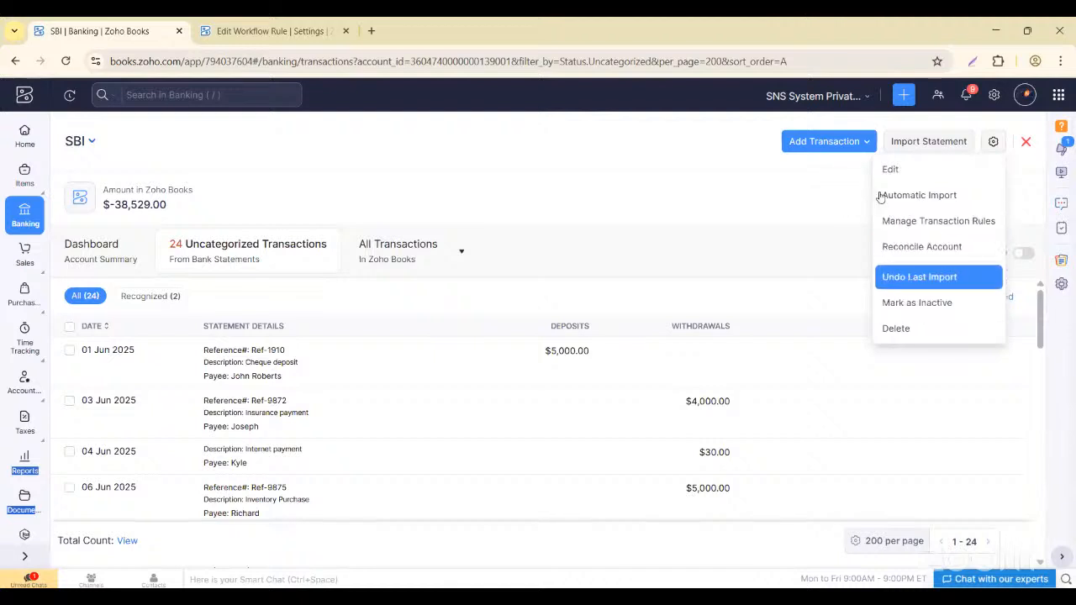
left_click(935, 221)
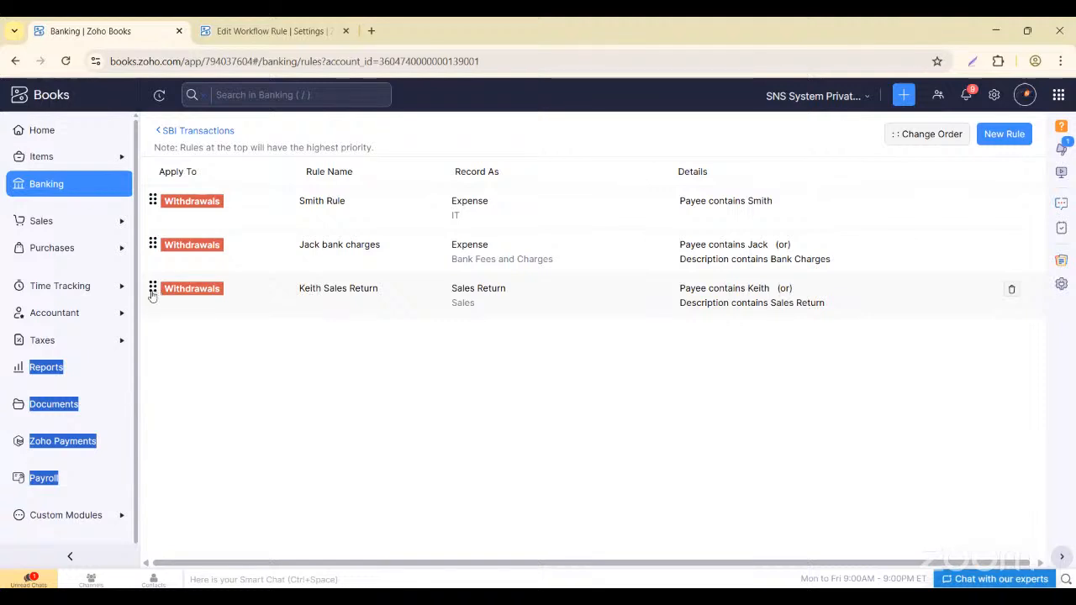
- Try the sales return rule at the top of the rule order, move it back to last place and save the order
mouse_move(148, 294)
left_mouse_down()
mouse_move(148, 244)
mouse_move(151, 290)
left_mouse_up()
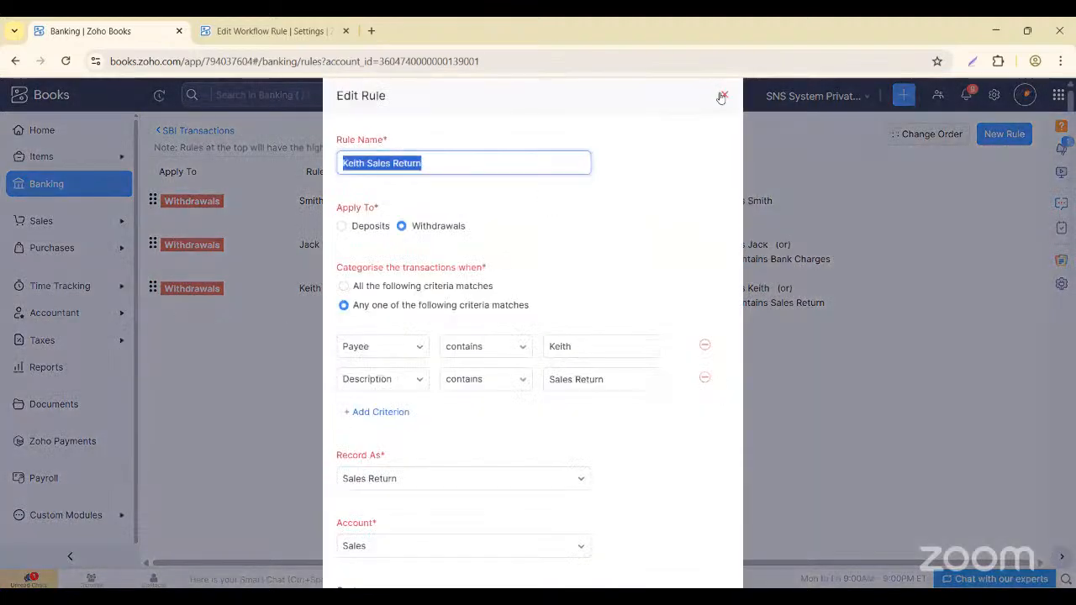
left_click(721, 98)
left_click(907, 135)
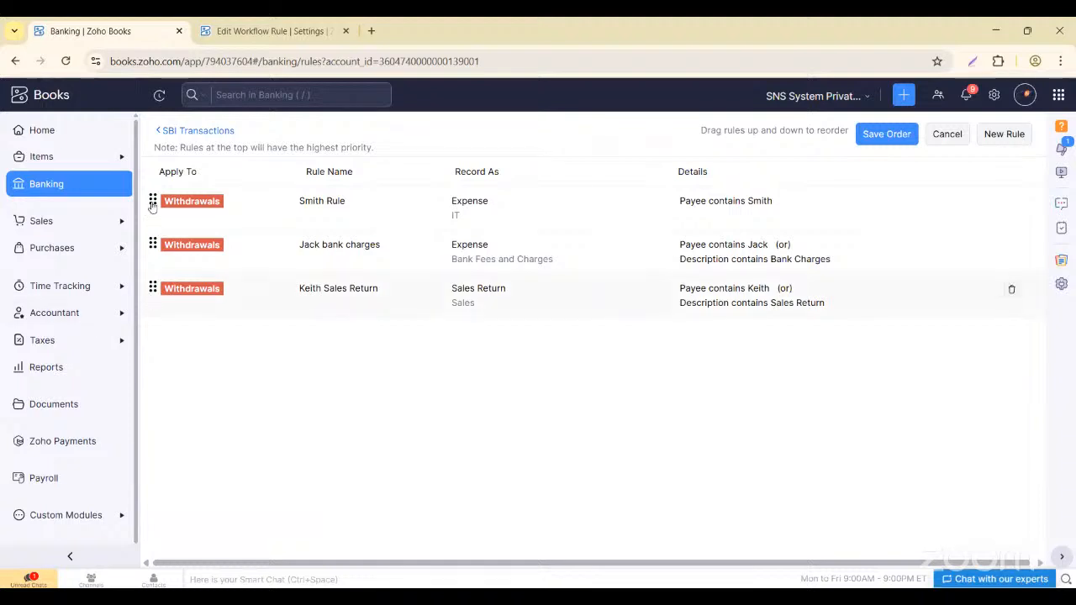
left_click_drag(152, 289, 154, 206)
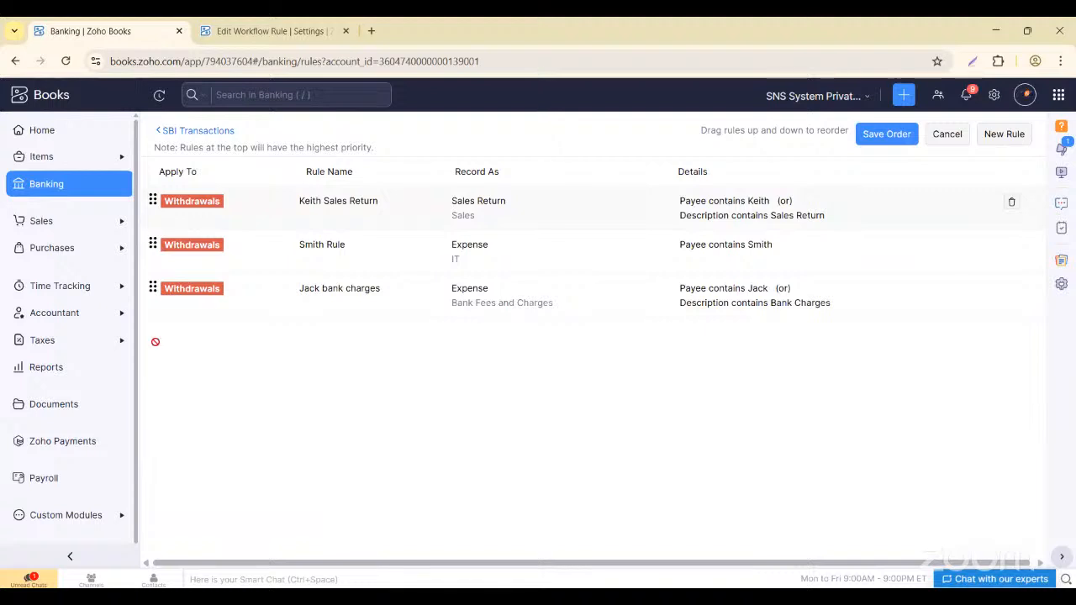
left_click(906, 135)
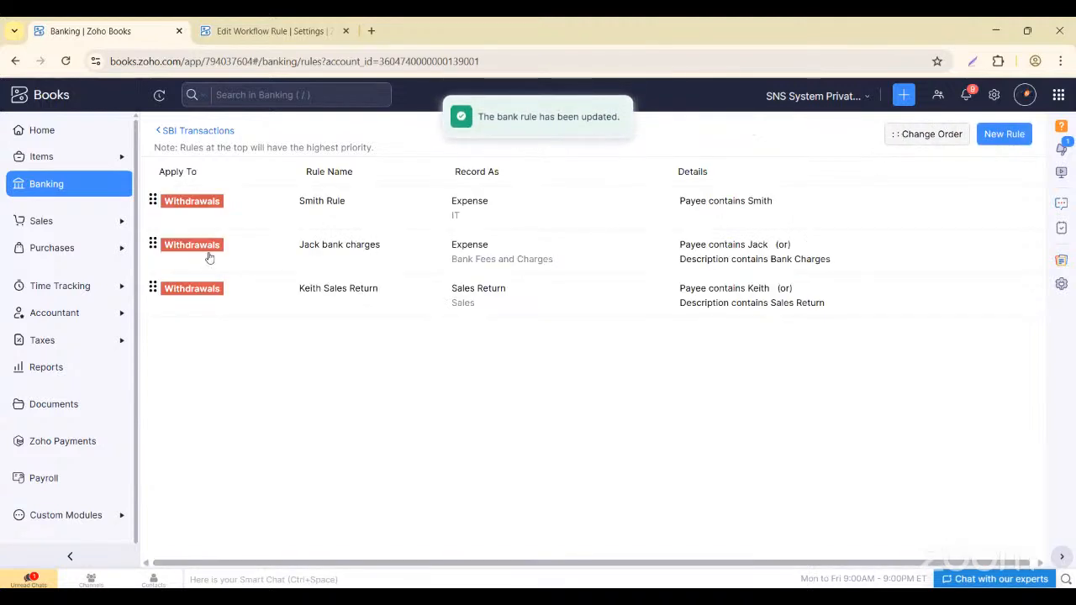
- Return to SBI's uncategorized transactions, look through the list to its end and select all of them
left_click(57, 186)
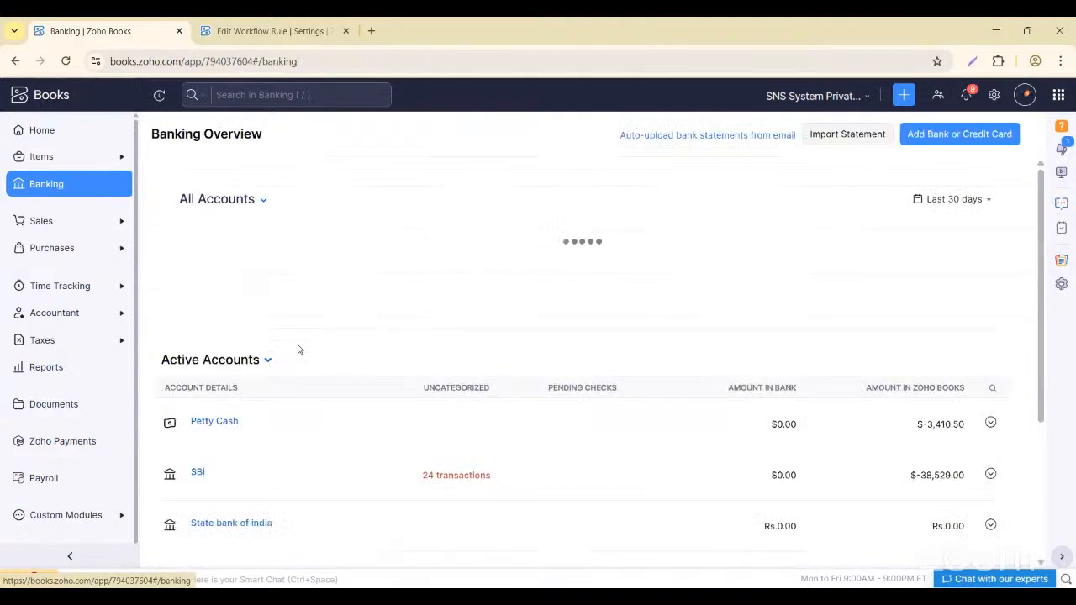
scroll(227, 344, "down", 3)
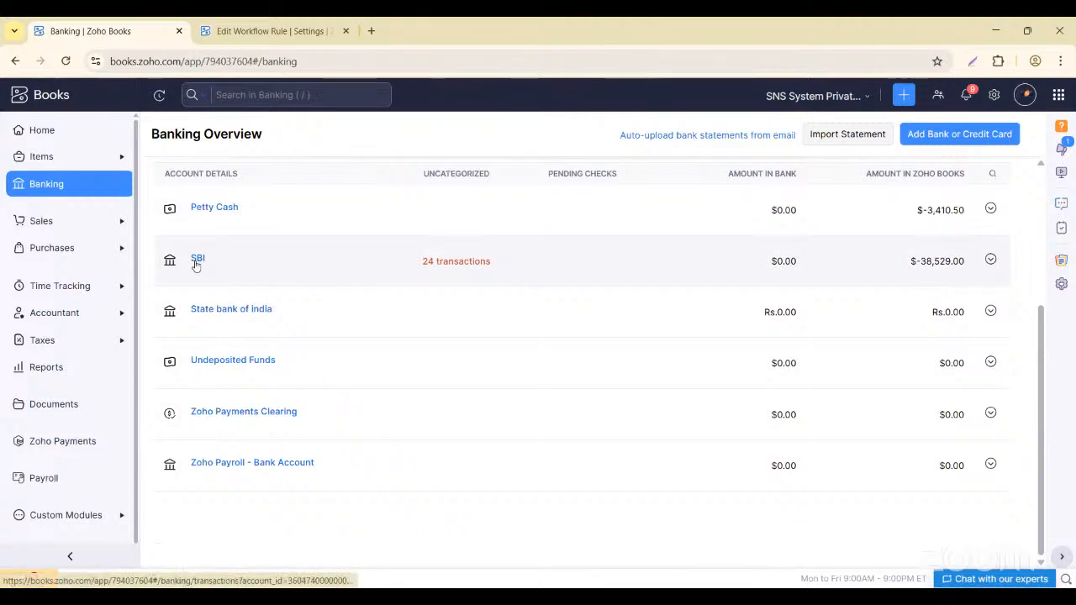
left_click(196, 260)
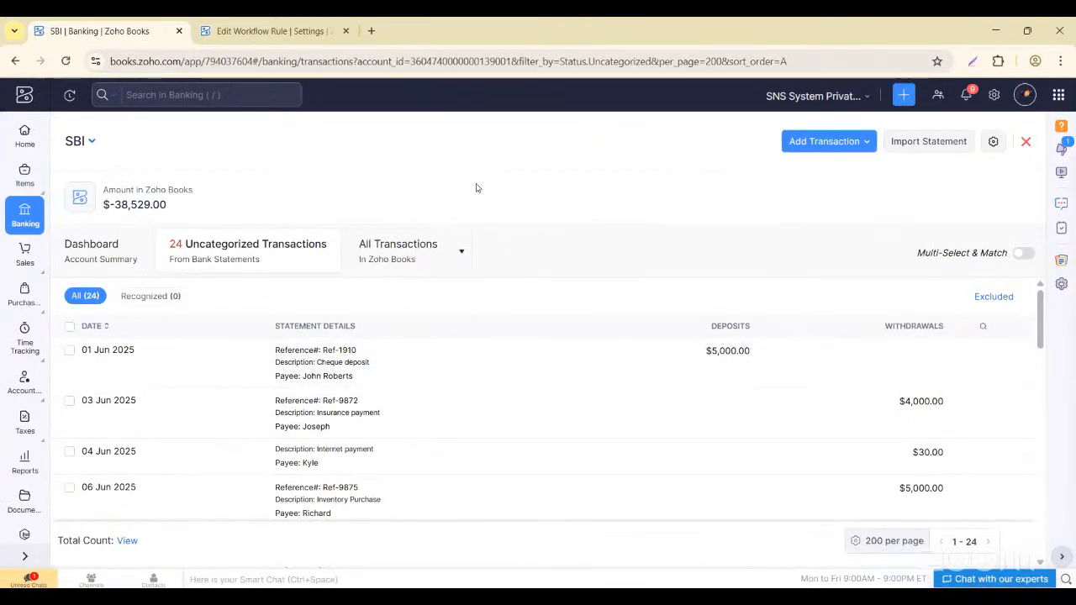
scroll(828, 437, "down", 10)
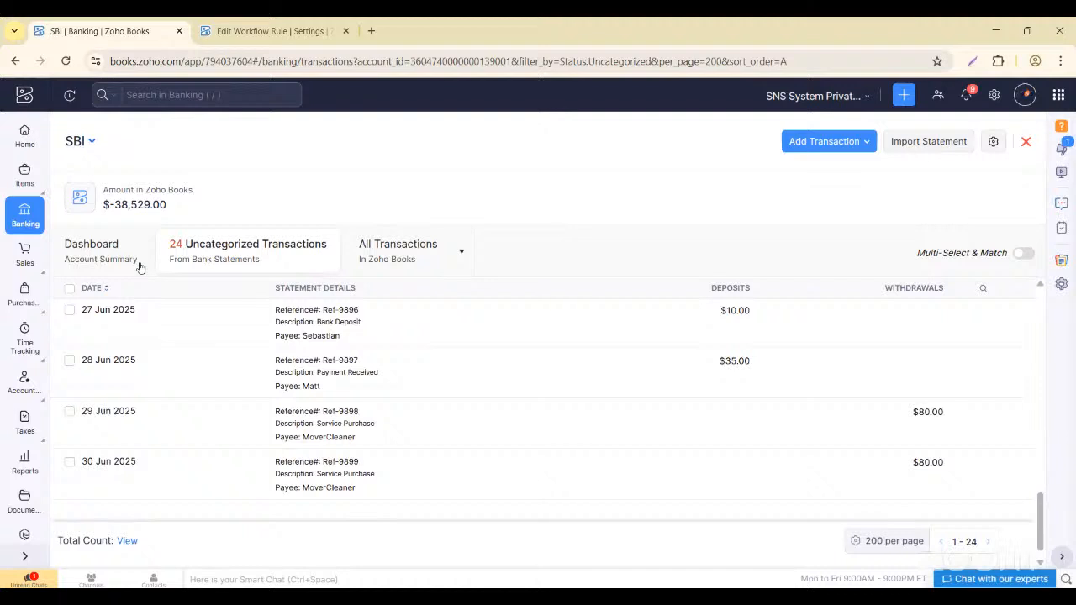
left_click(69, 289)
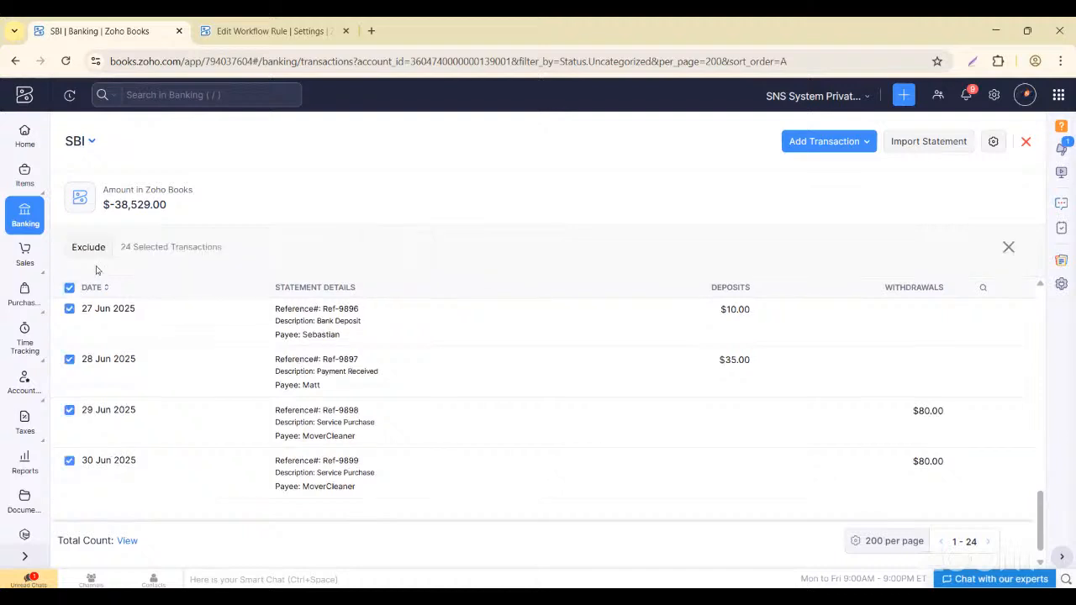
- Reload SBI's uncategorized transactions through the banking overview and check the bank charges and sales return rows for rule recognition
left_click(30, 217)
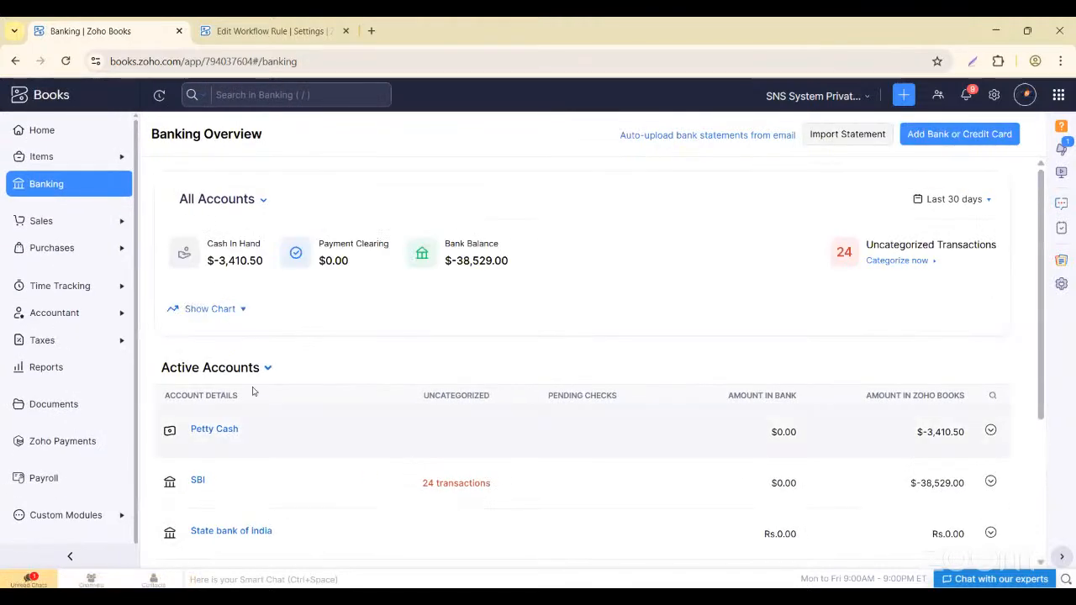
left_click(445, 484)
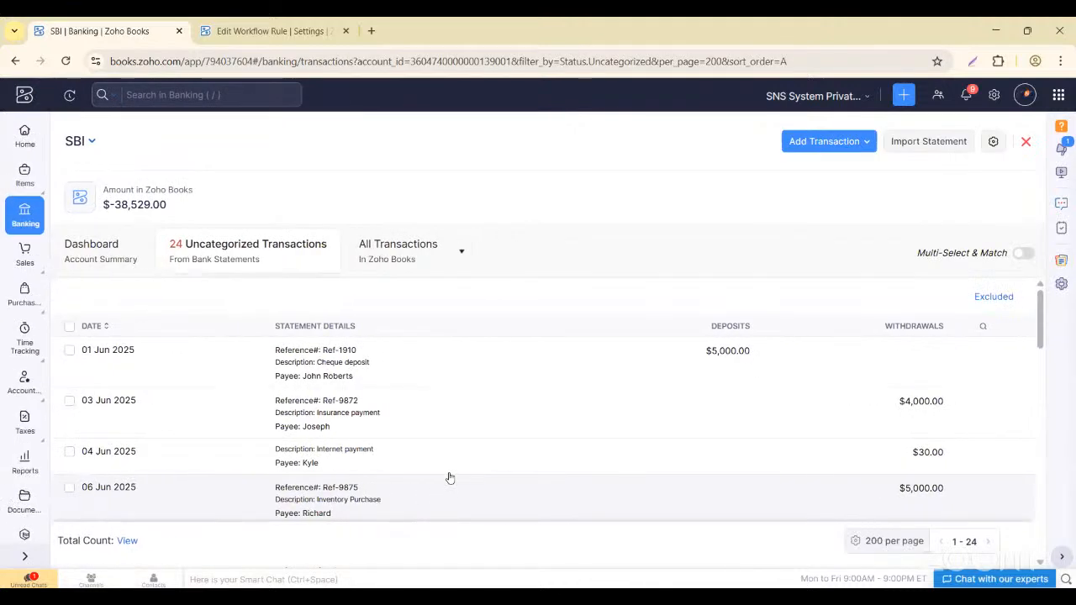
scroll(952, 426, "down", 10)
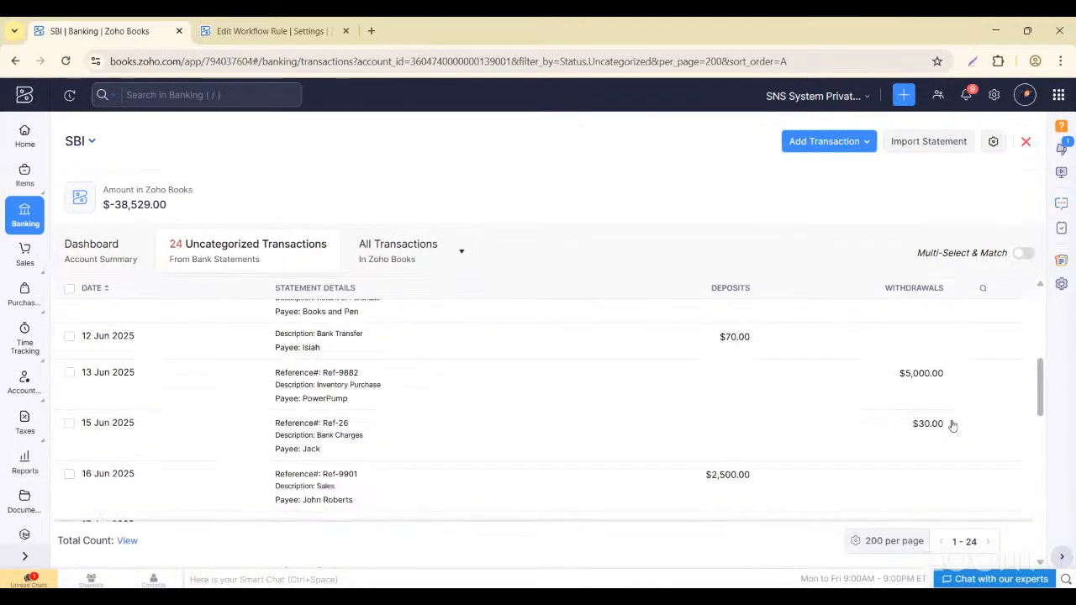
scroll(952, 426, "up", 2)
scroll(952, 426, "up", 7)
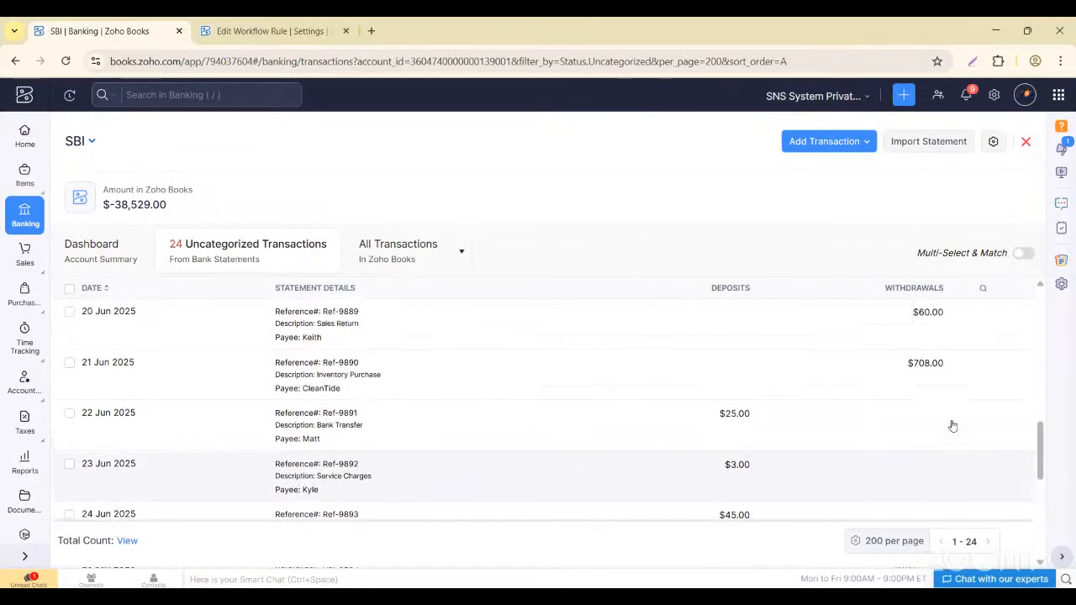
scroll(952, 426, "down", 2)
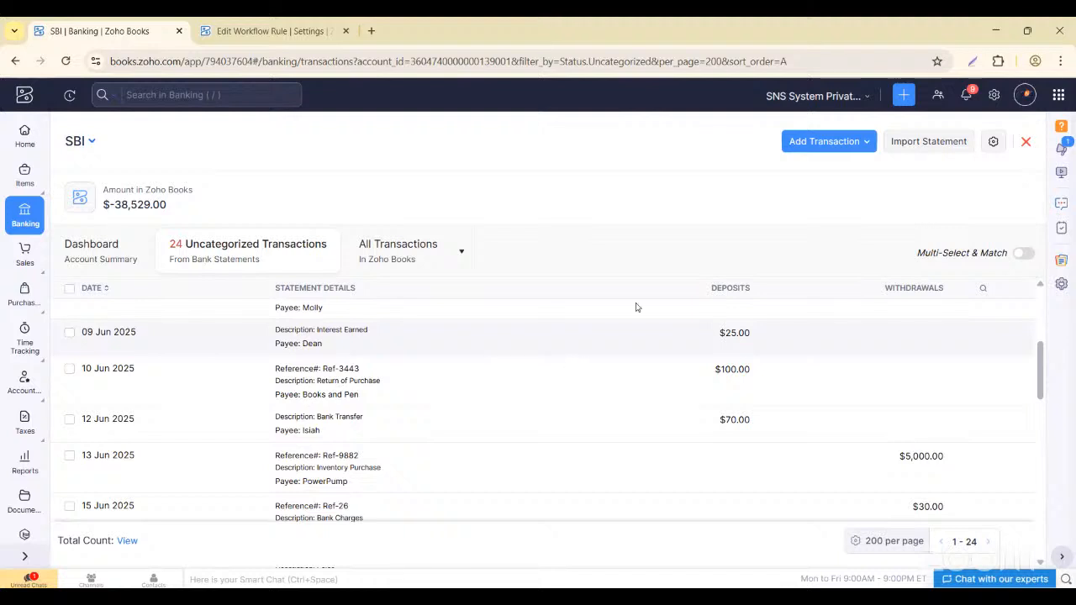
- Review all of SBI's transactions recorded in the books, including their types and statuses
left_click(400, 251)
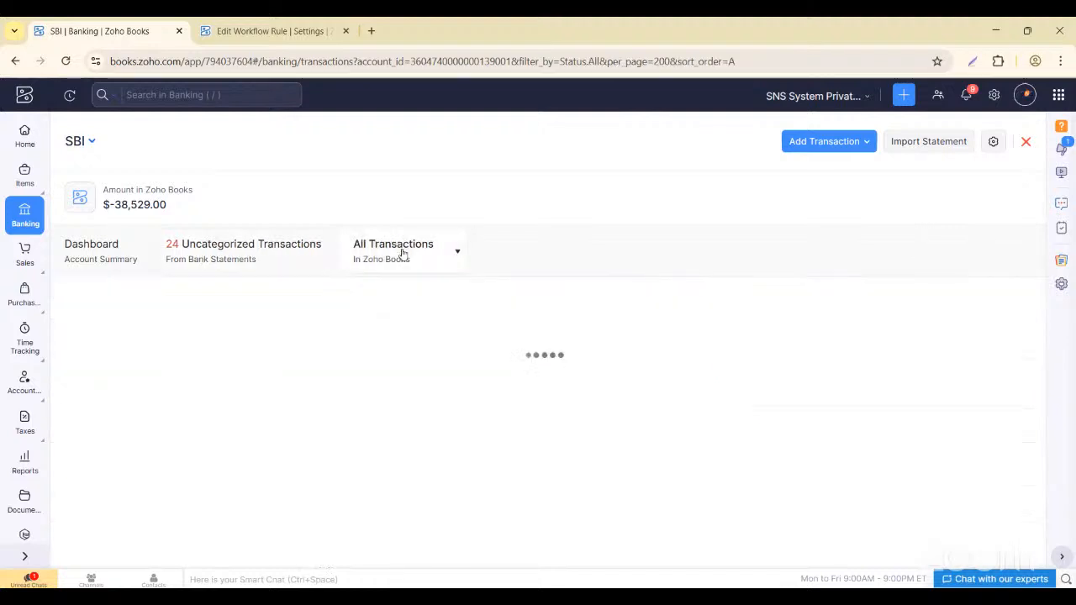
scroll(437, 345, "down", 3)
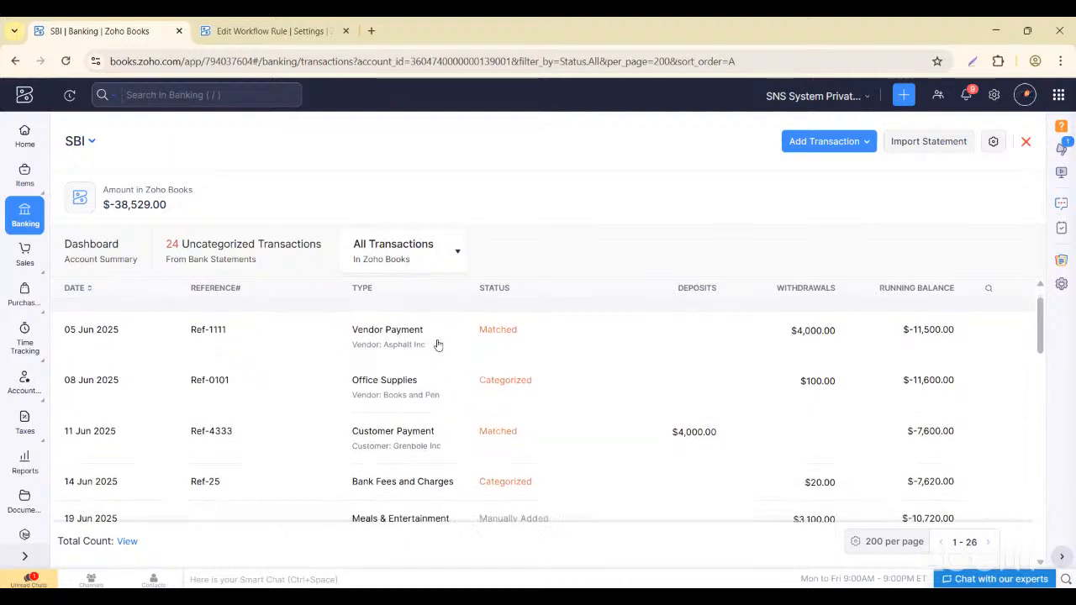
scroll(437, 345, "down", 4)
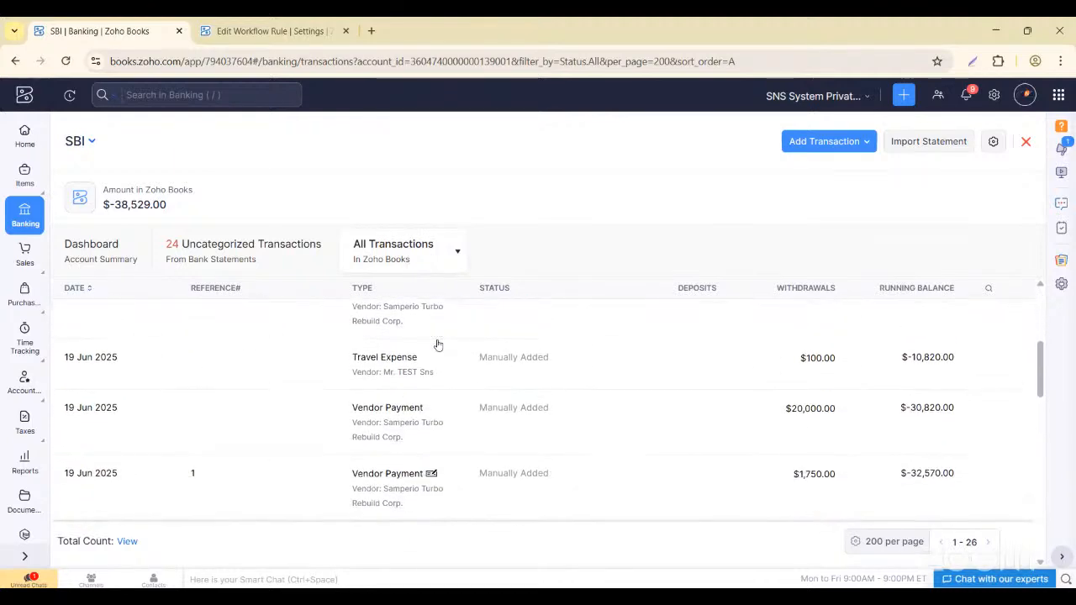
scroll(437, 345, "up", 2)
scroll(437, 345, "up", 5)
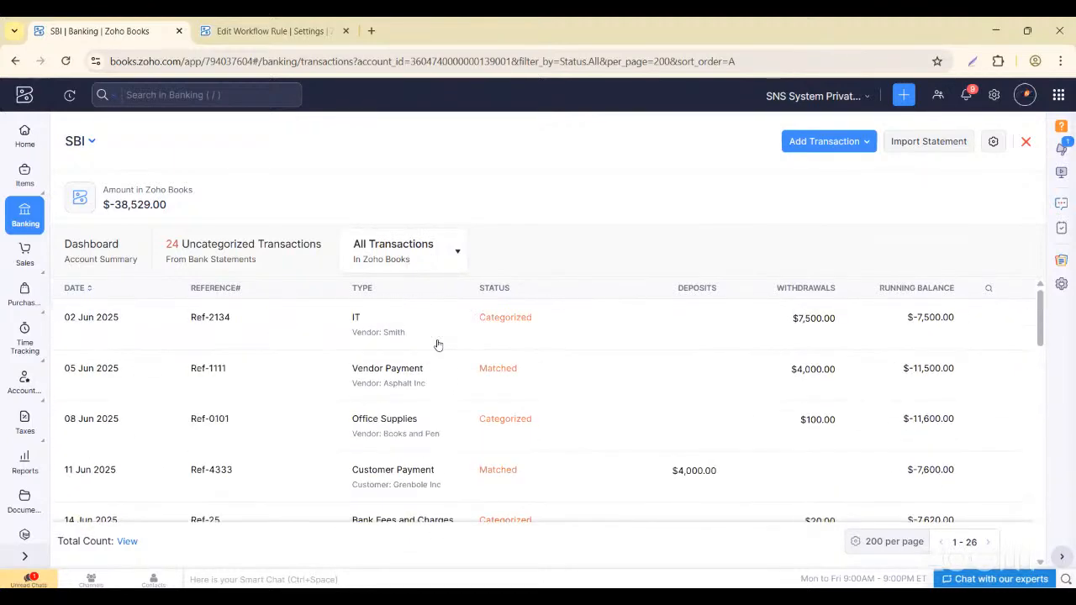
- Recheck the 20 Jun 2025 sales return among SBI's uncategorized transactions, and filter the list to recognized transactions
left_click(181, 242)
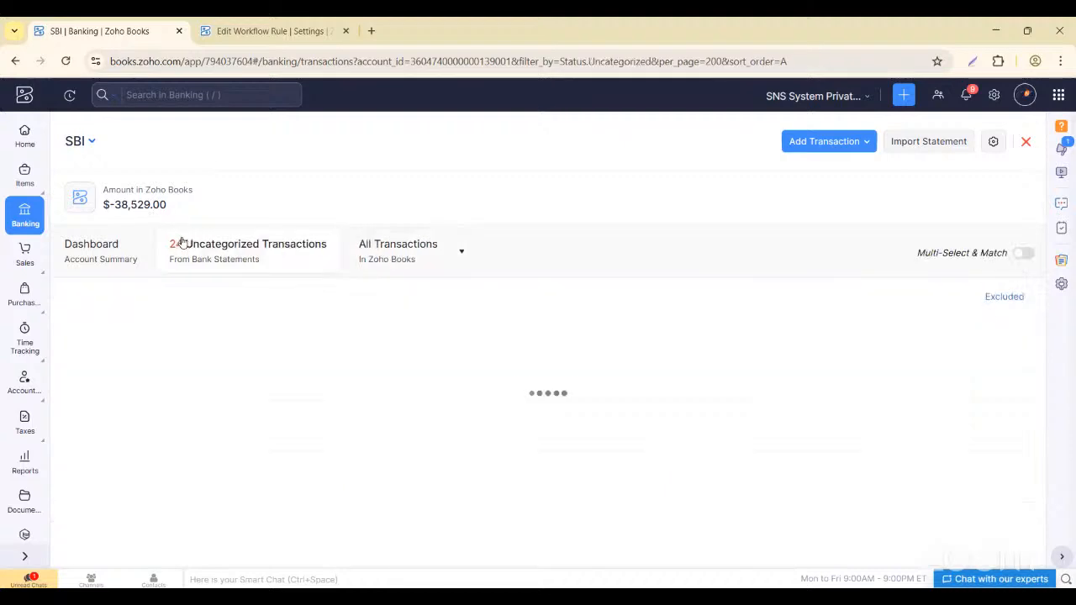
scroll(986, 388, "down", 10)
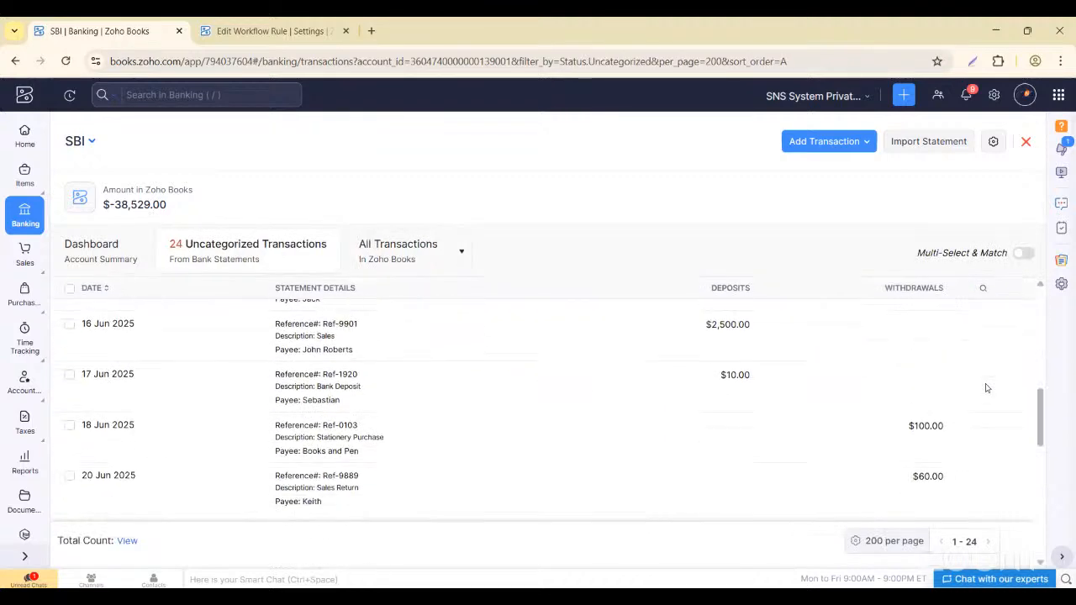
scroll(985, 388, "up", 4)
scroll(986, 388, "up", 1)
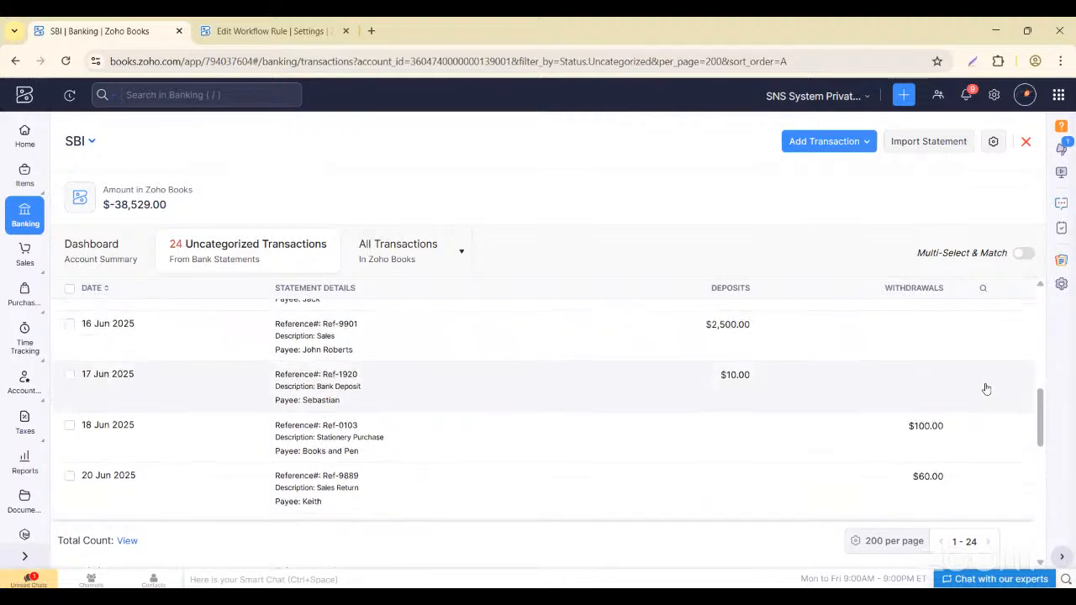
scroll(984, 387, "down", 1)
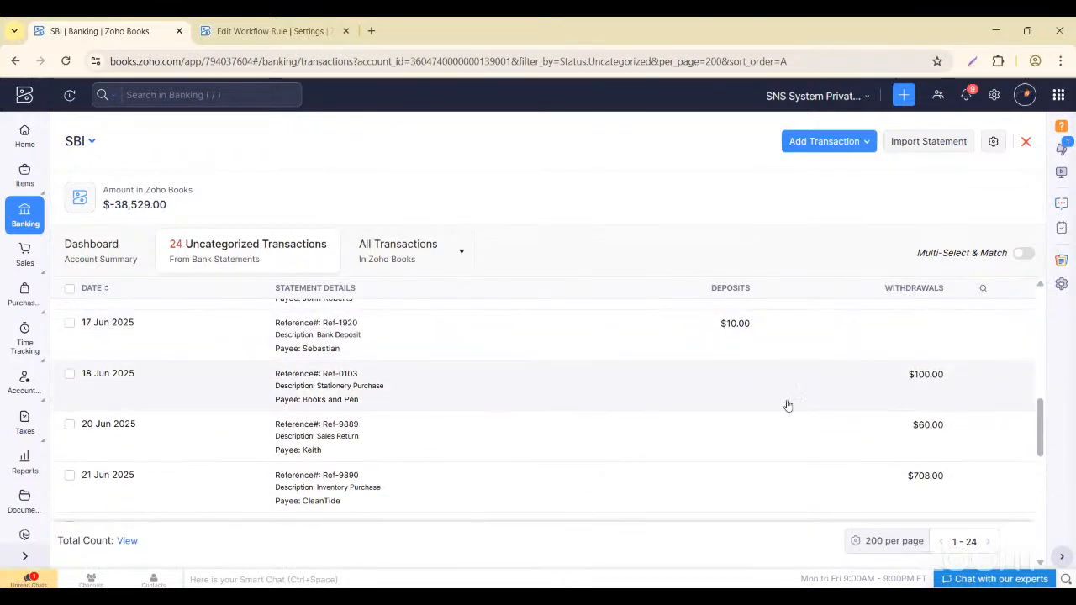
scroll(787, 405, "down", 1)
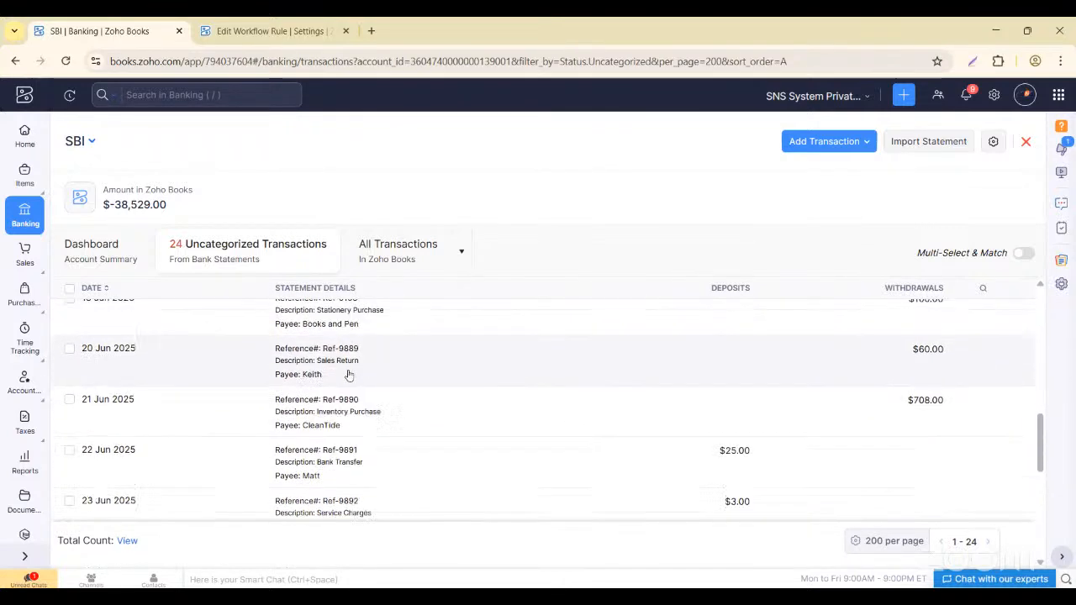
left_click(212, 247)
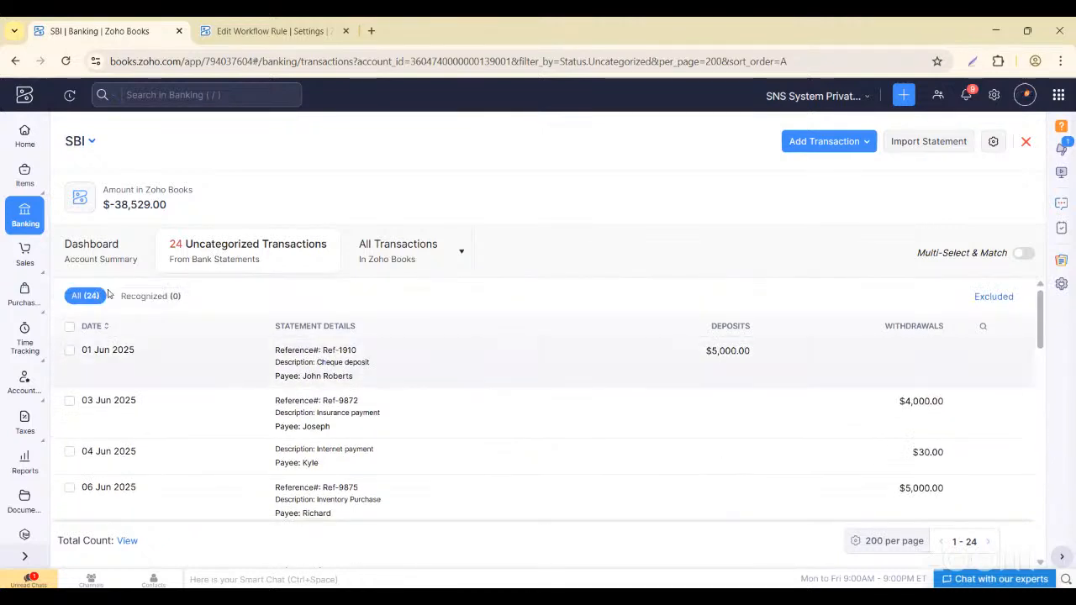
left_click(171, 296)
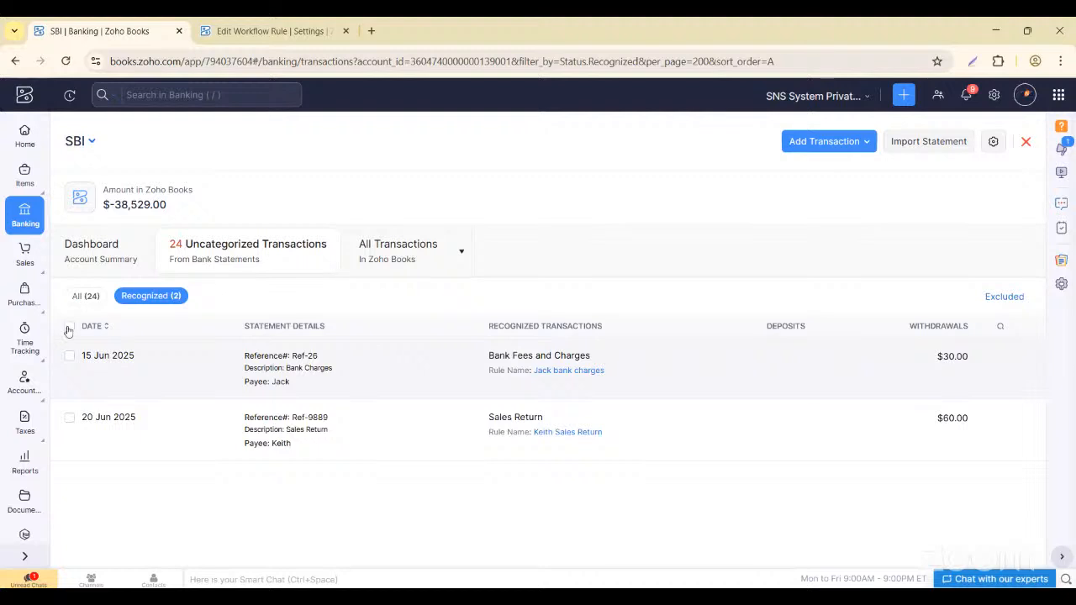
- Categorize the recognized $60.00 sales return of 20 Jun 2025 in SBI's uncategorized transactions with its rule-filled details
left_click(69, 327)
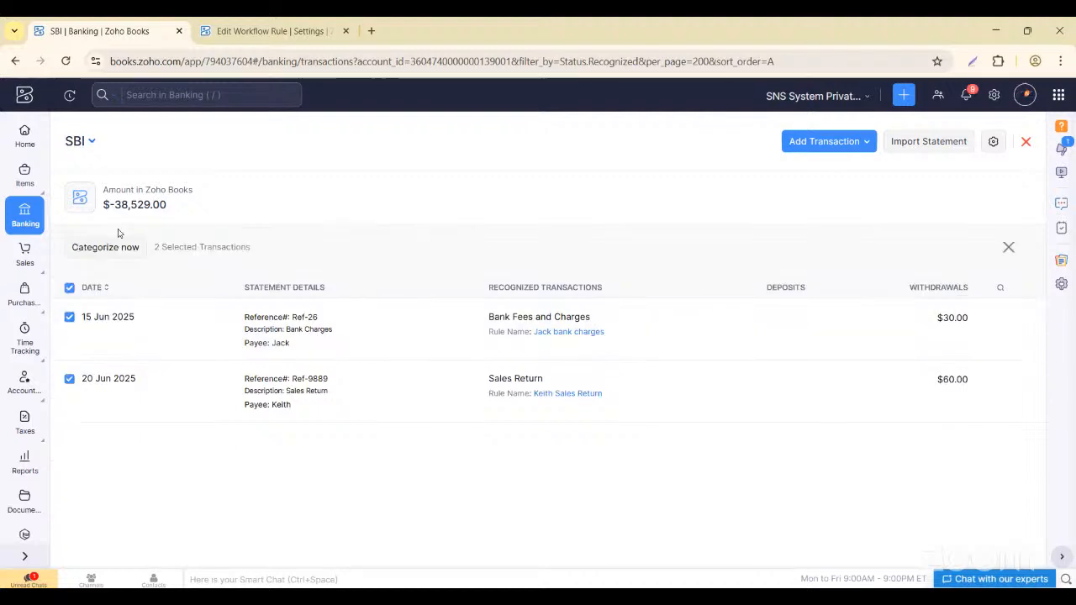
left_click(69, 288)
left_click(210, 247)
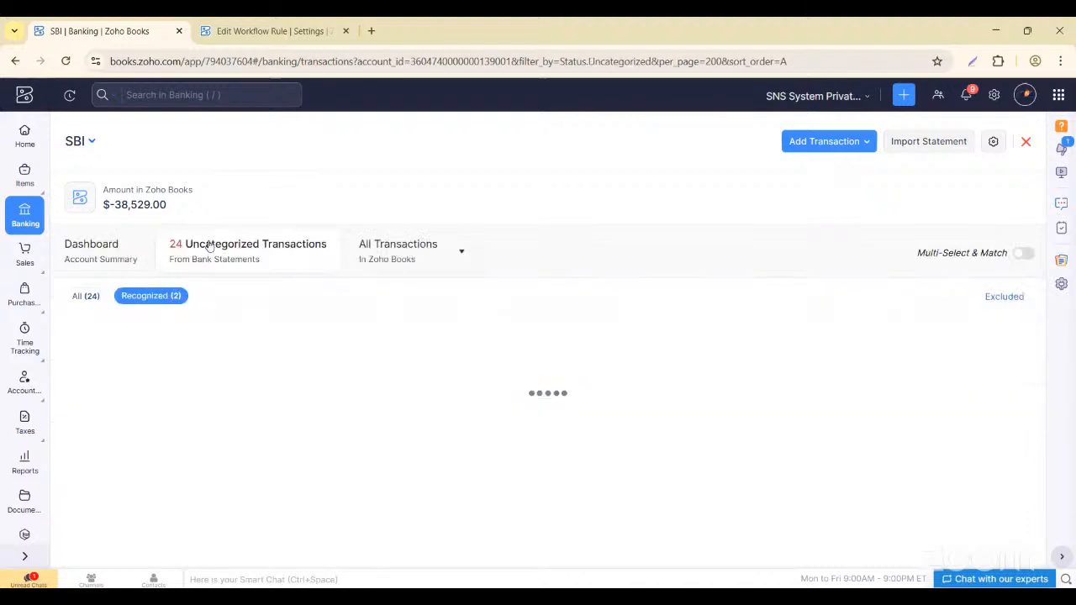
scroll(953, 435, "down", 8)
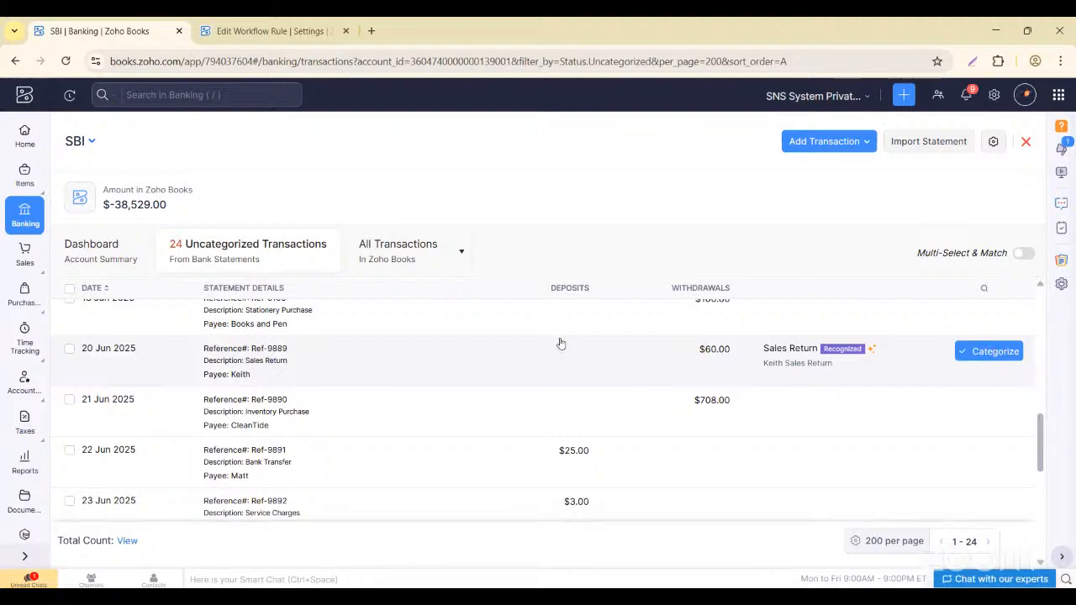
left_click(982, 352)
scroll(759, 406, "down", 1)
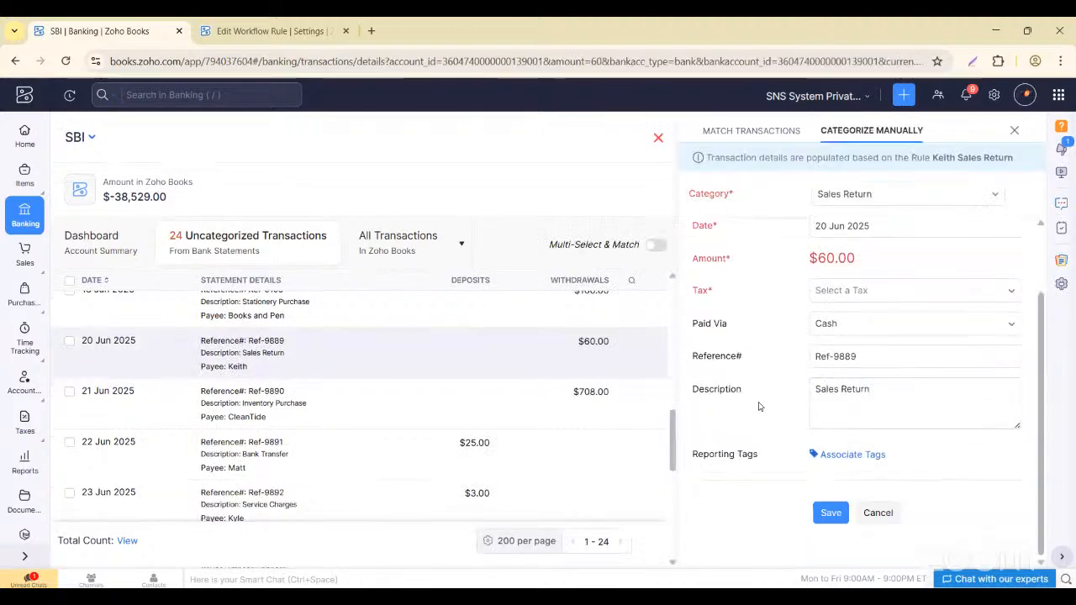
left_click(830, 513)
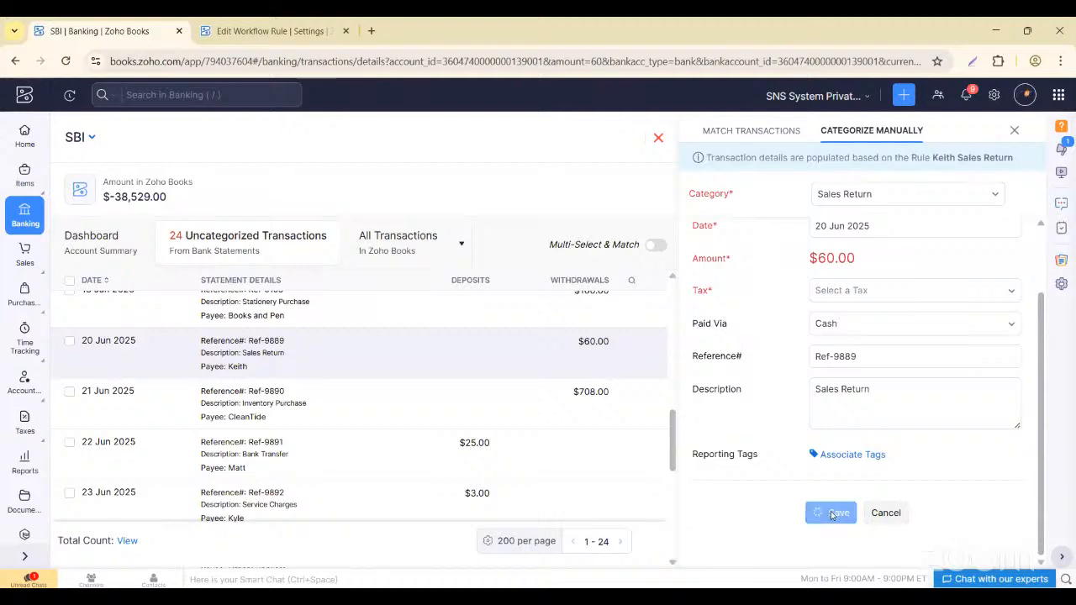
left_click(1015, 131)
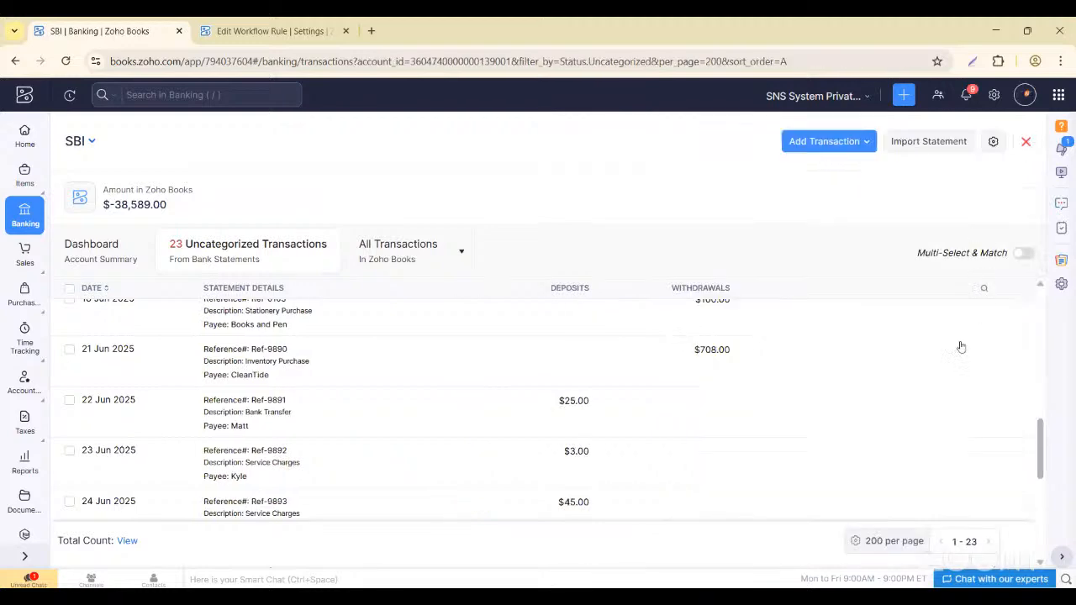
- Categorize the recognized $30.00 bank charges of 15 Jun 2025 as an expense with the rule-filled details
scroll(965, 470, "down", 3)
scroll(965, 471, "up", 7)
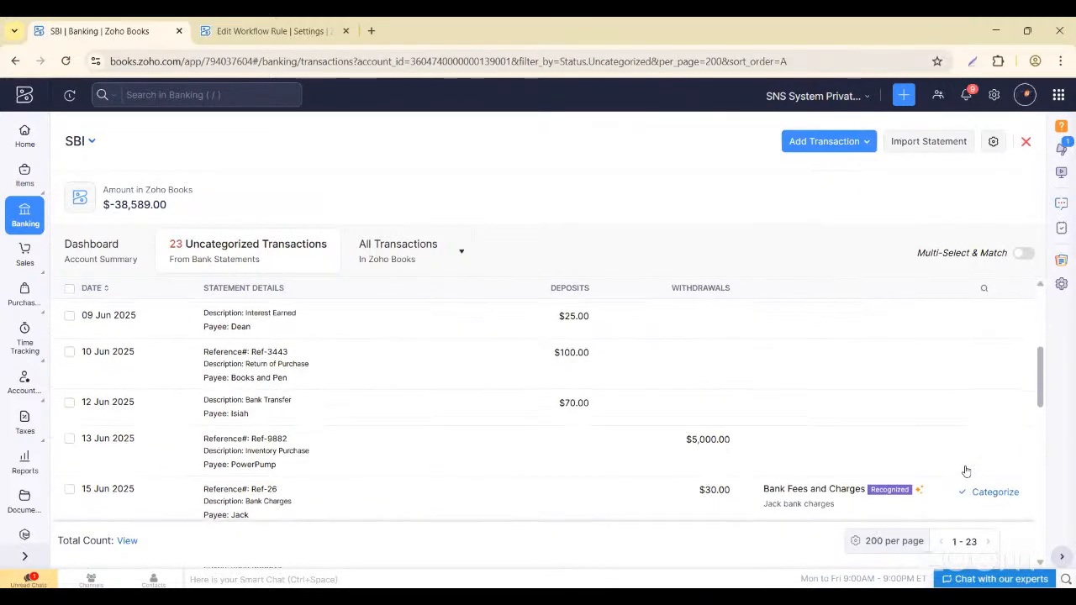
scroll(966, 471, "down", 1)
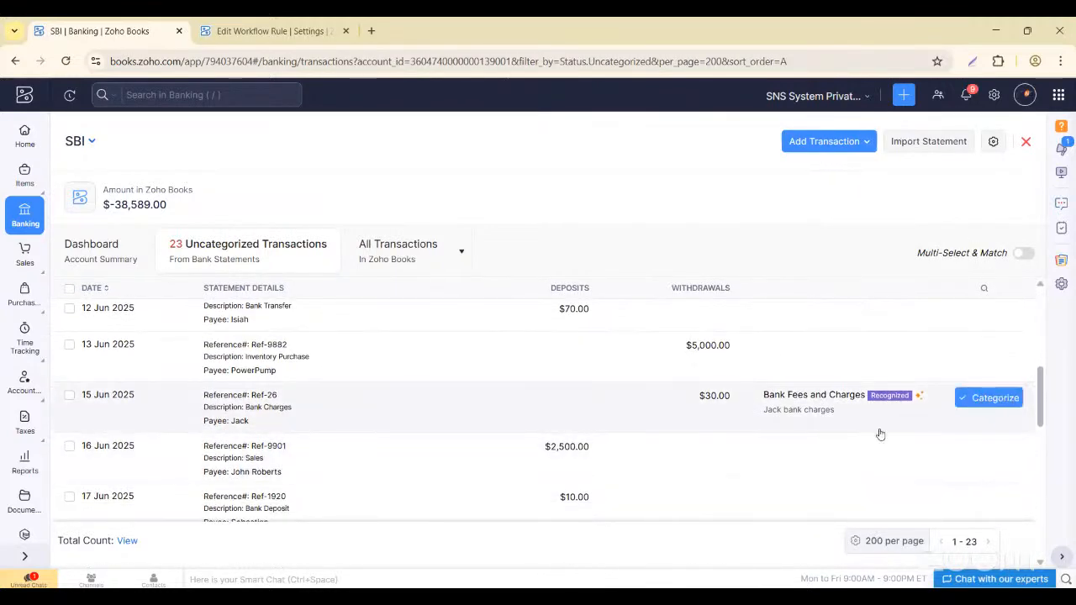
left_click(989, 395)
scroll(857, 337, "down", 2)
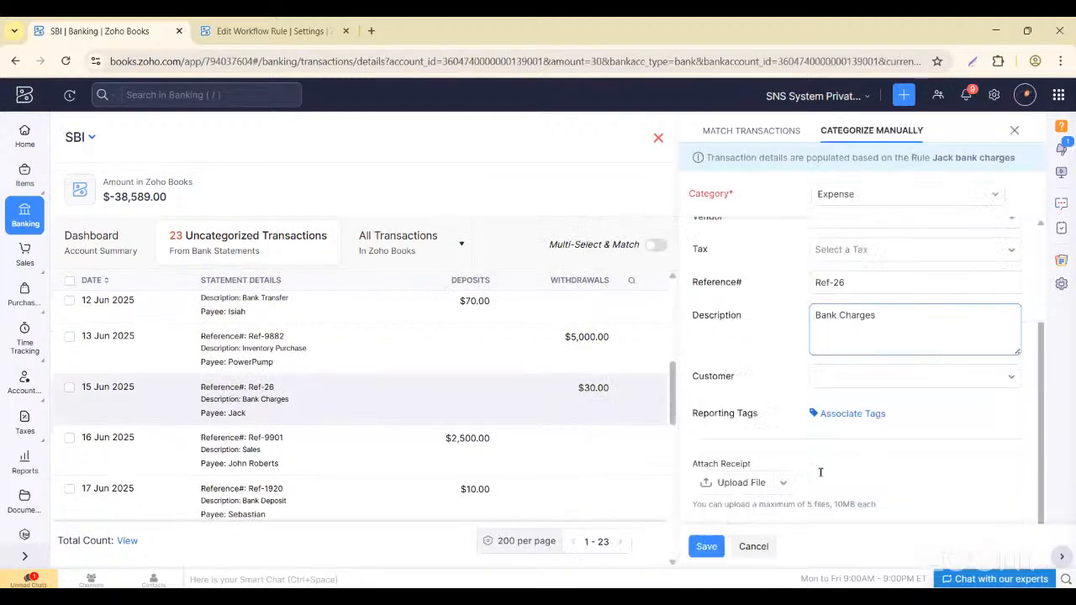
left_click(705, 547)
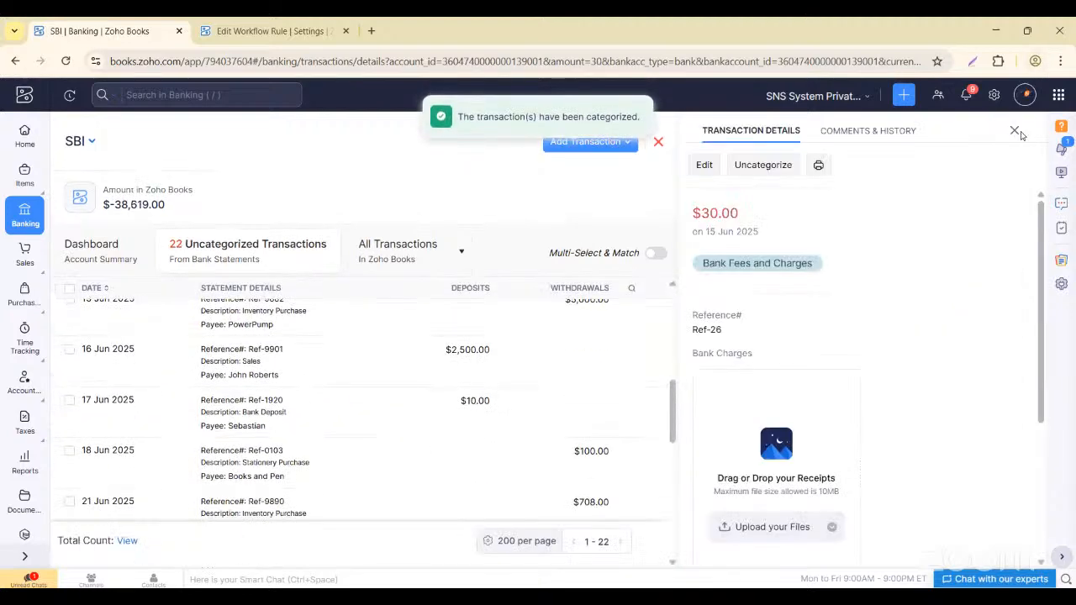
left_click(1013, 129)
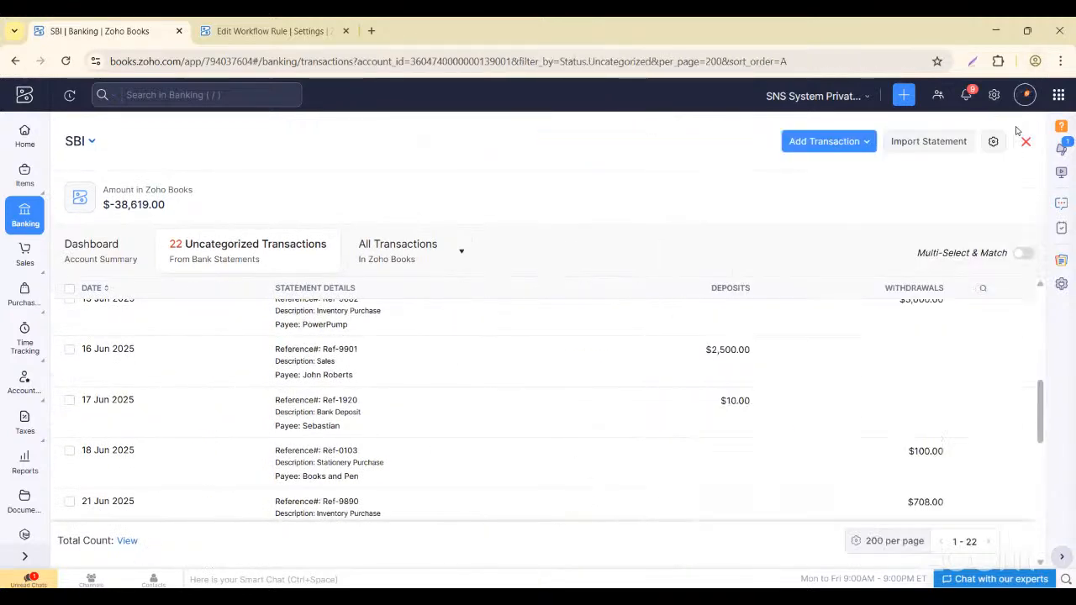
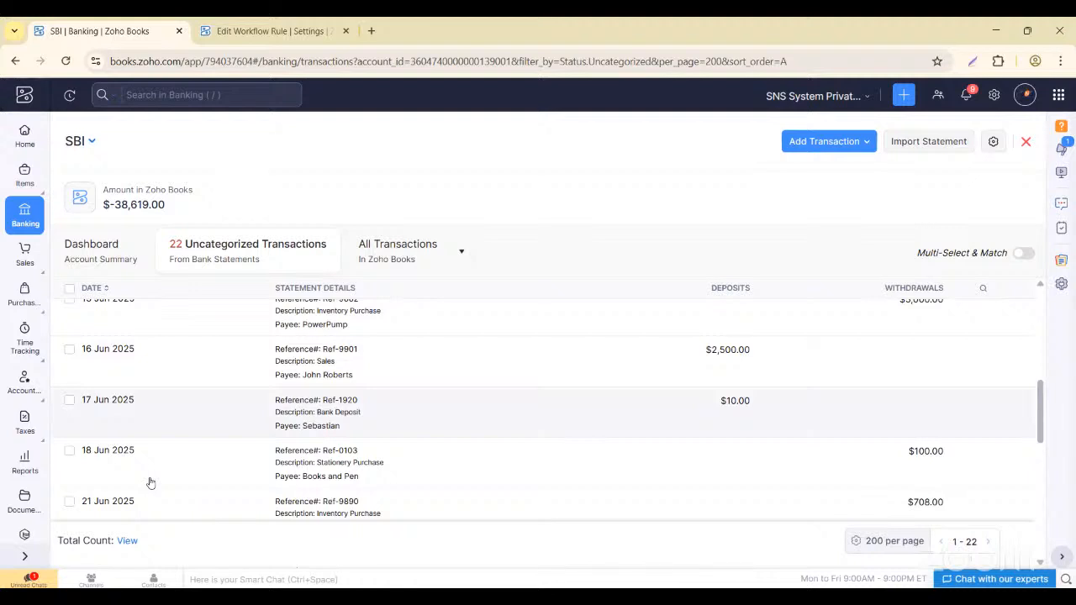
- Open the Cash Flow Statement report's schedule and set it to a Monthly frequency starting on 01 Aug 2025
left_click(25, 462)
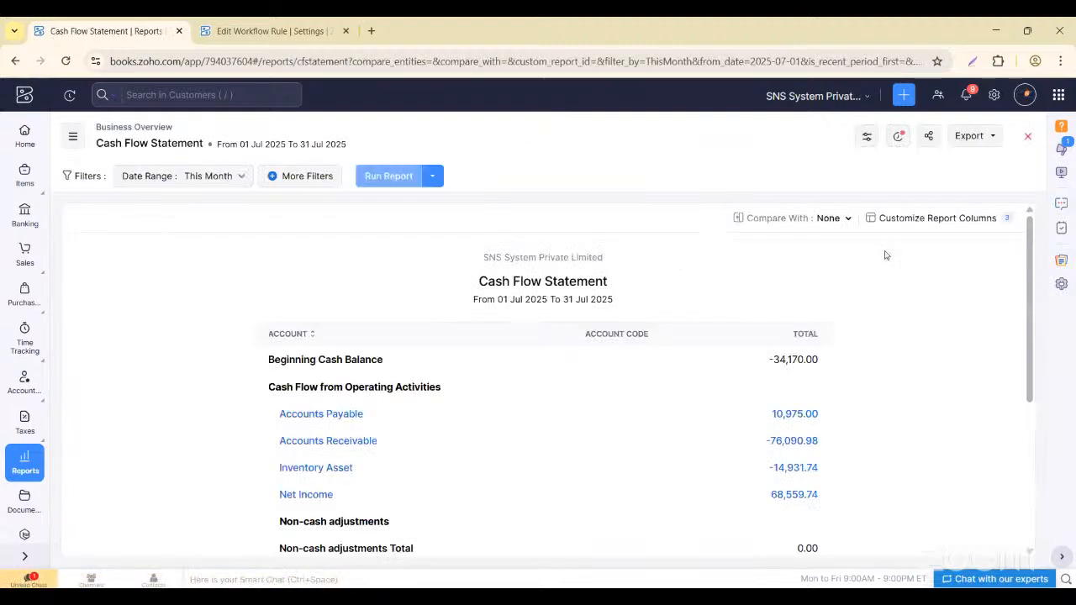
left_click(896, 139)
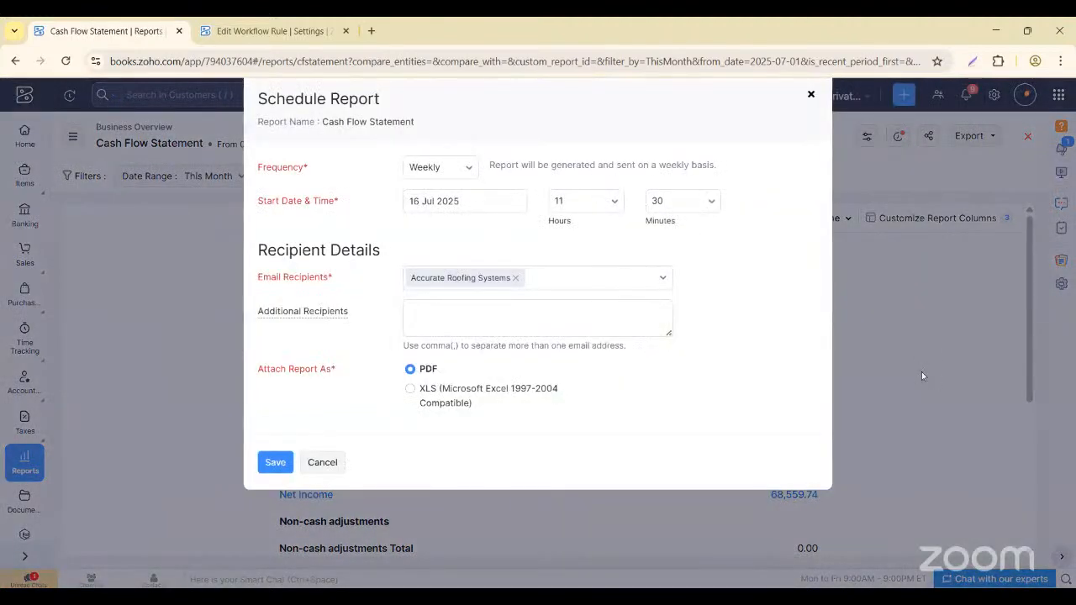
left_click(468, 168)
left_click(433, 275)
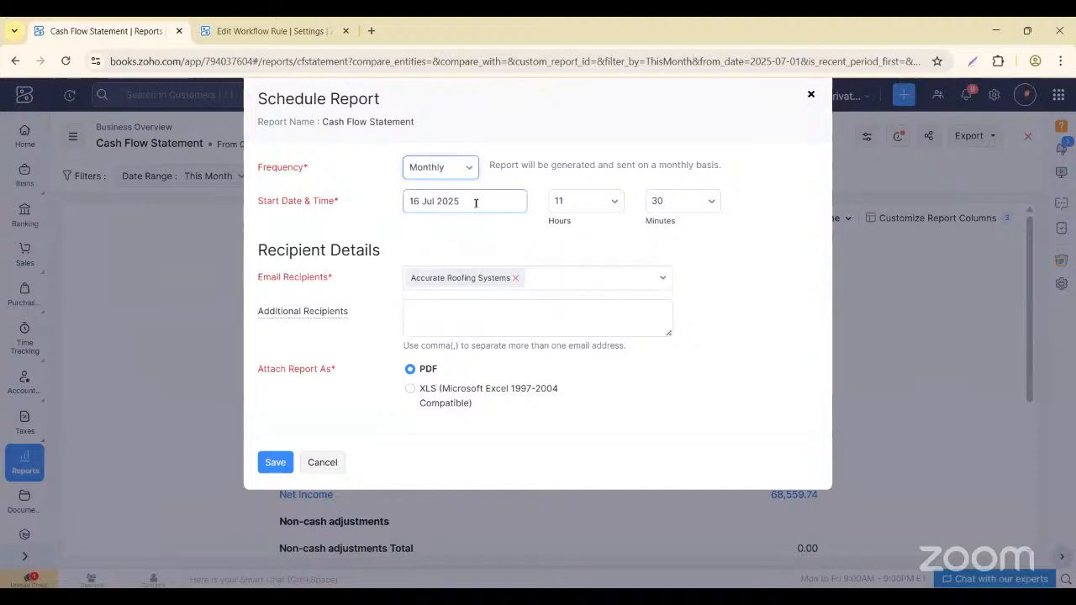
left_click(475, 202)
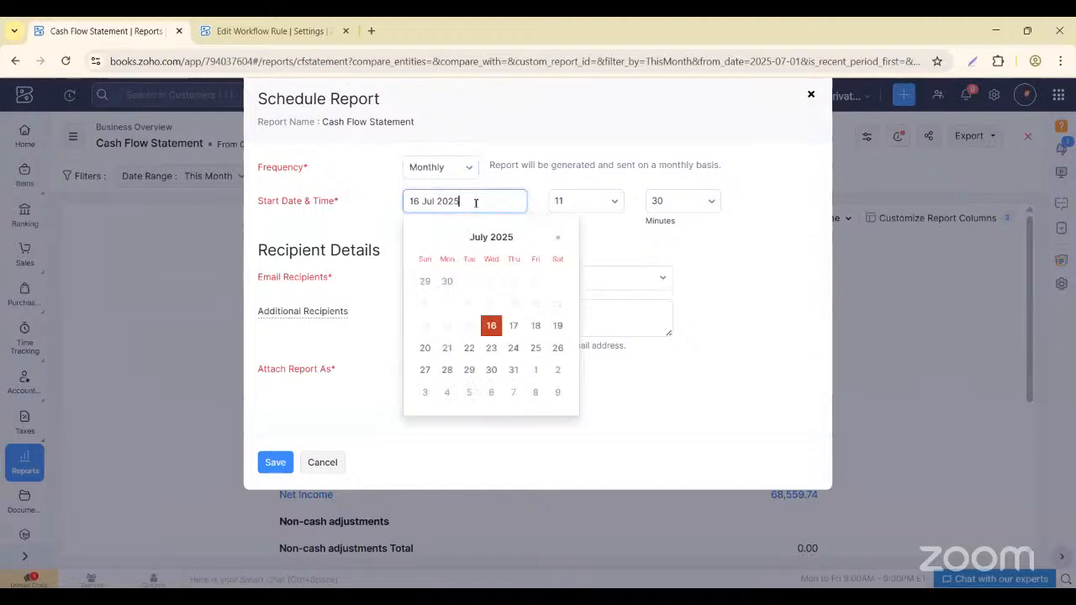
left_click(558, 240)
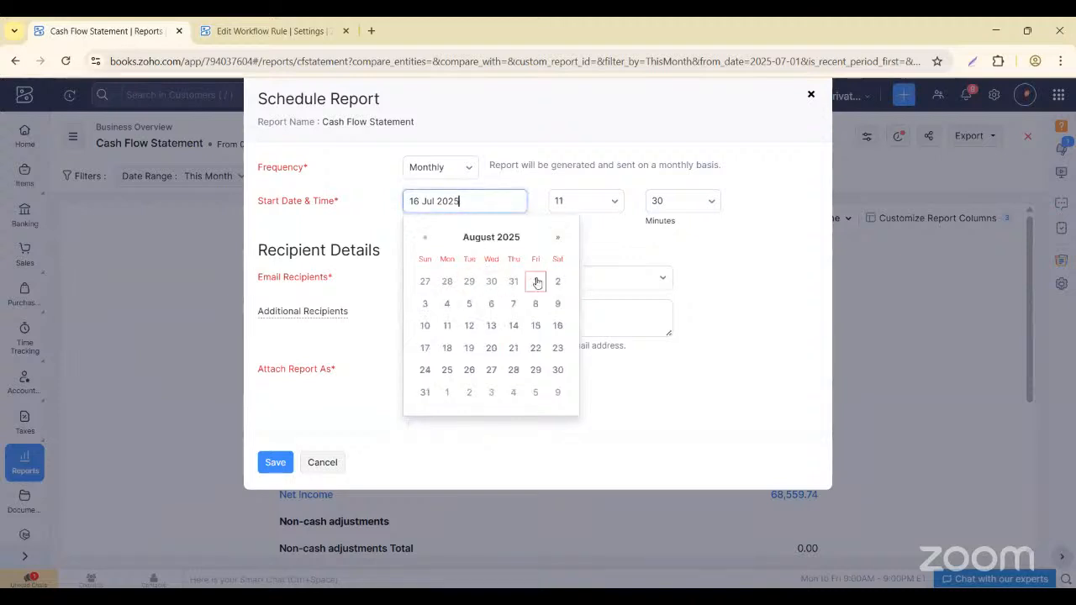
left_click(538, 281)
- Set the scheduled report's start time to 00 hours and 00 minutes
left_click(613, 202)
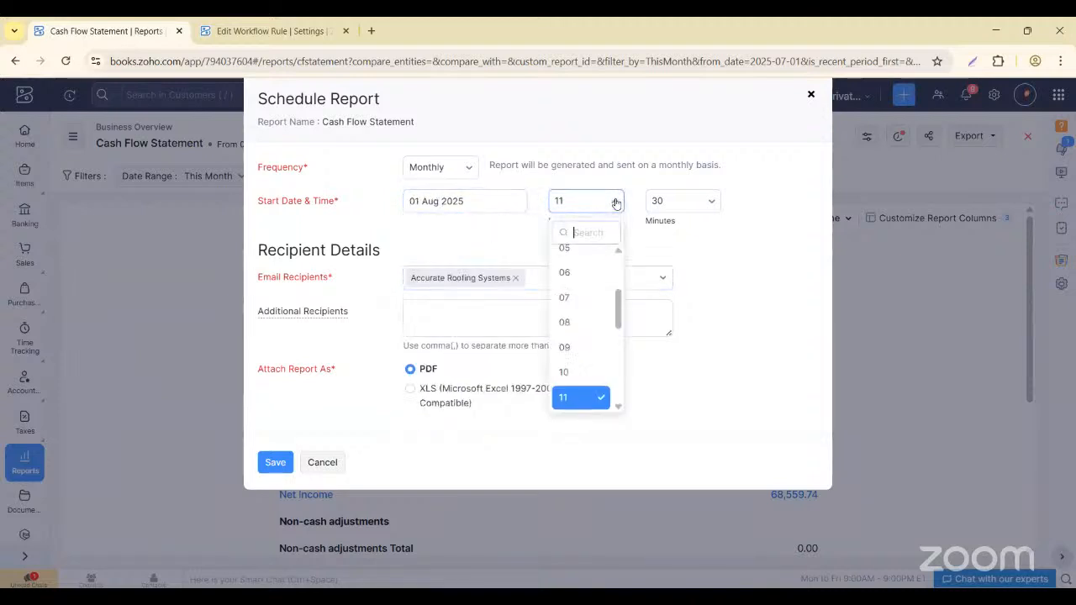
scroll(593, 316, "up", 3)
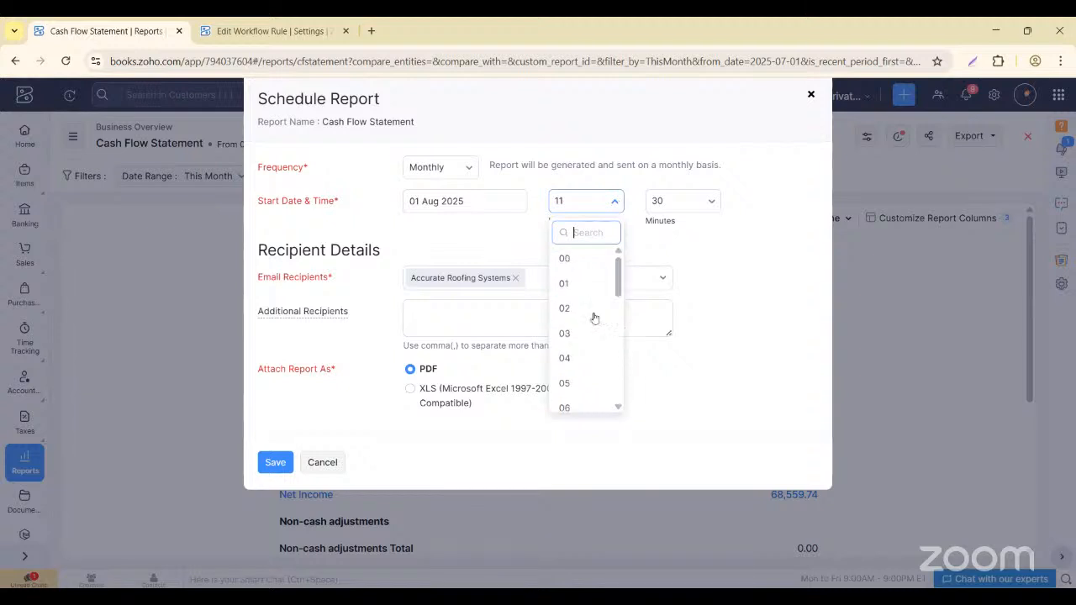
left_click(570, 261)
left_click(677, 201)
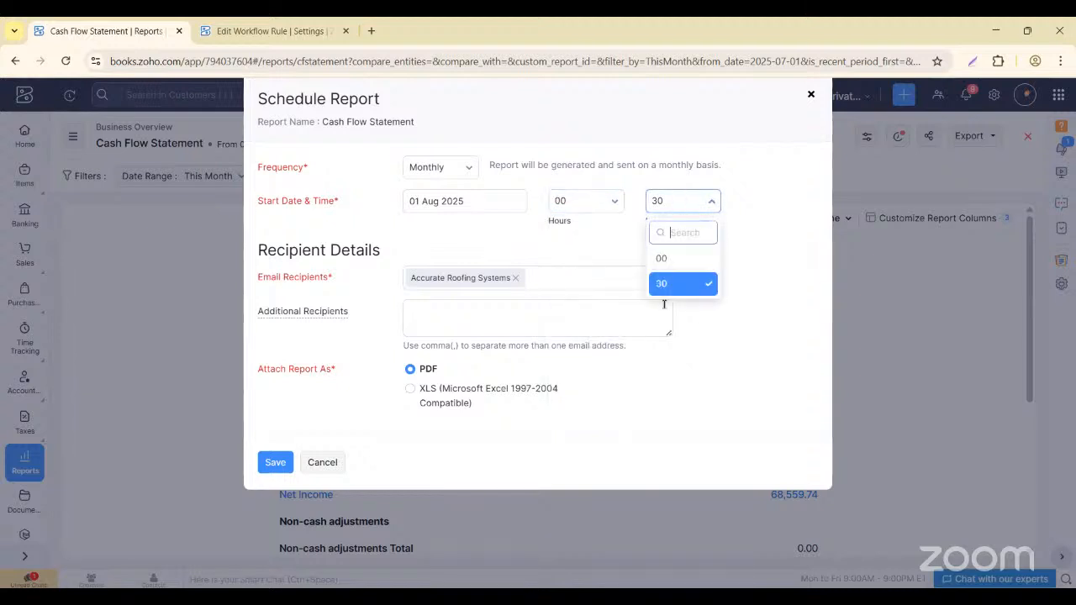
left_click(664, 260)
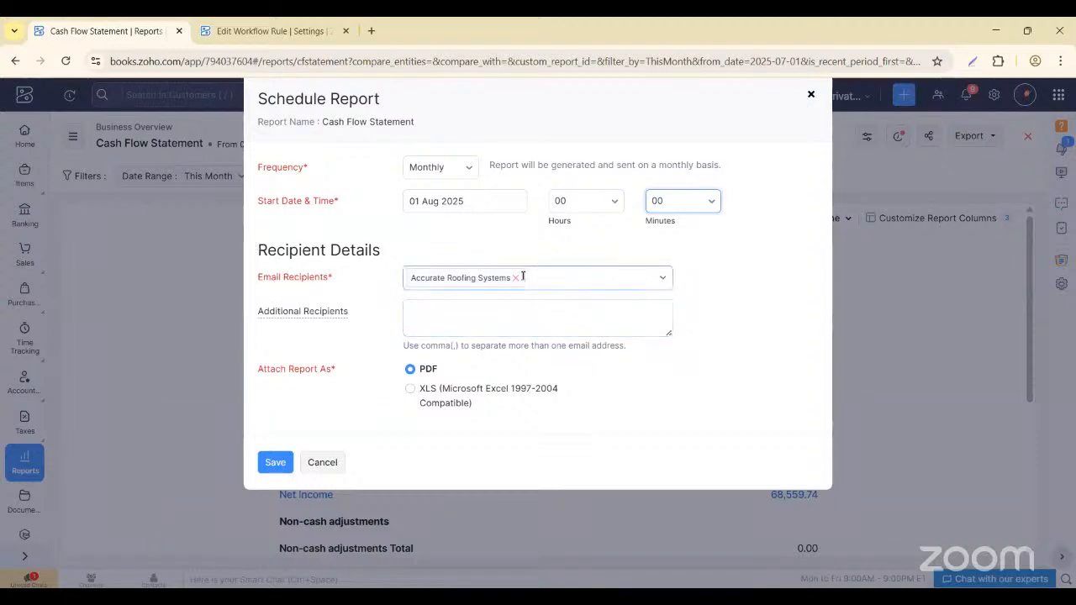
- Check the scheduled report's recipient fields, choose XLS as the attachment format, and cancel the schedule
left_click(570, 283)
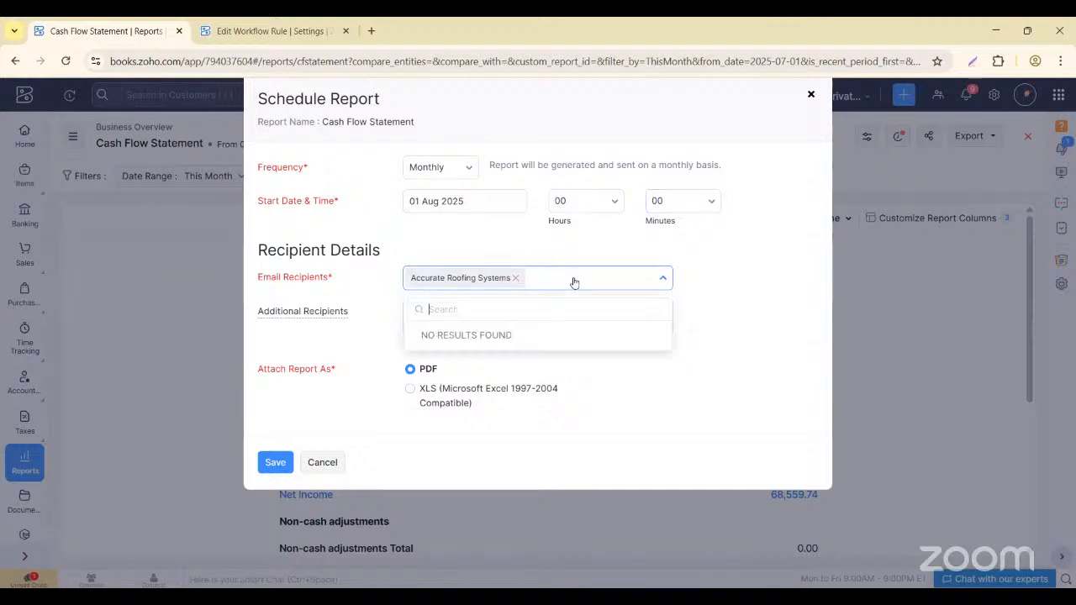
left_click(505, 242)
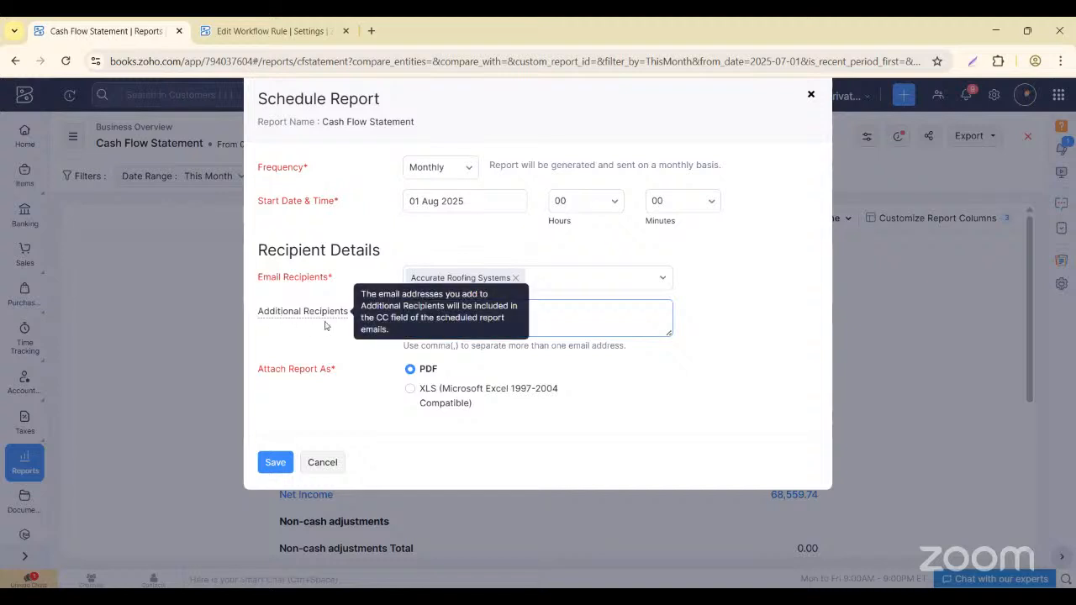
left_click(545, 311)
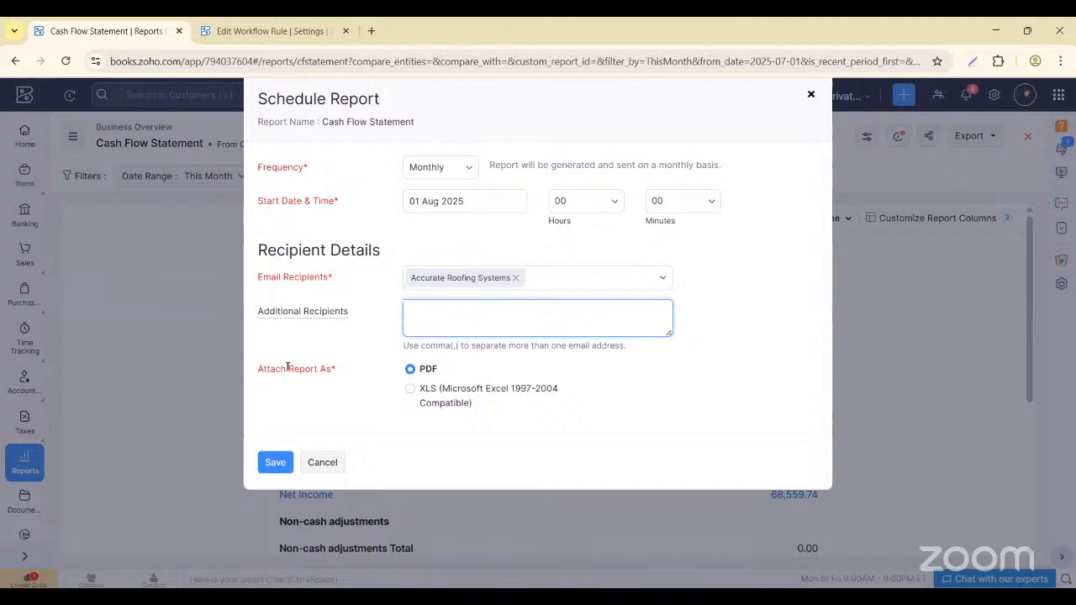
left_click(410, 389)
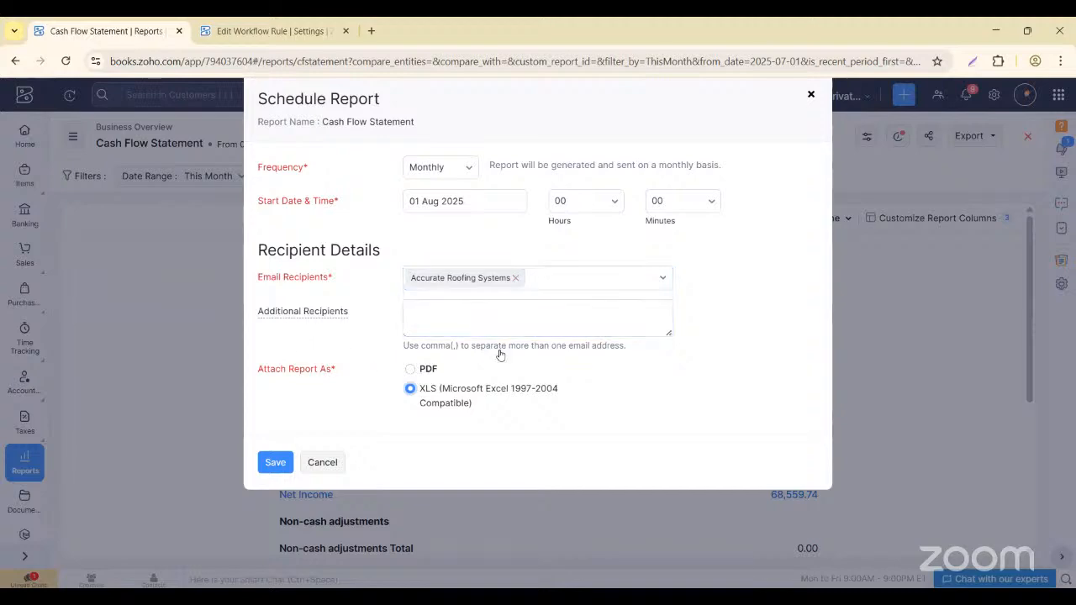
left_click(329, 468)
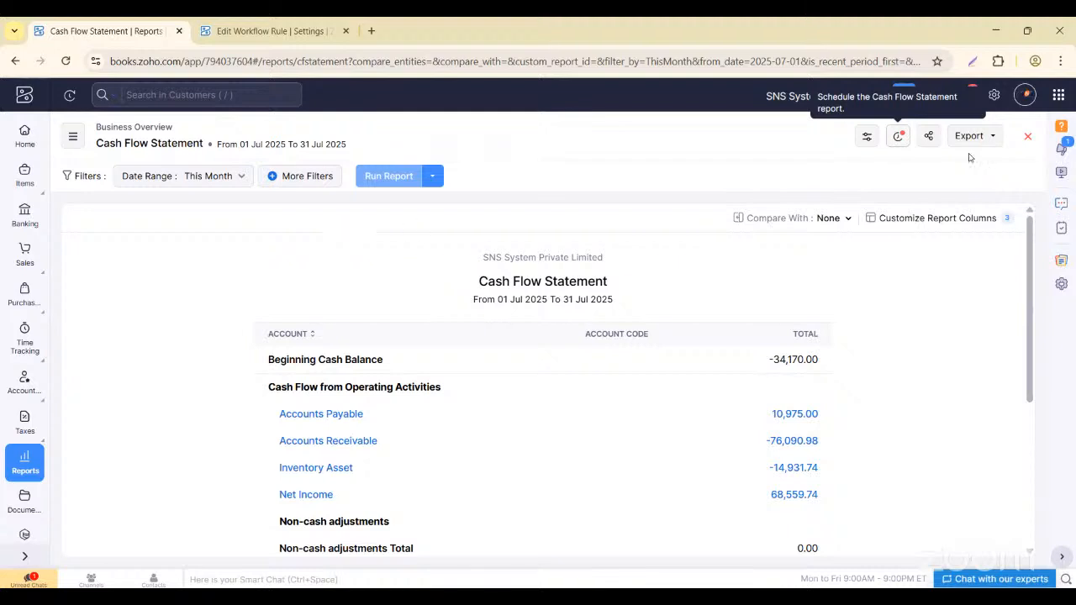
- Open the existing Invoice workflow rule for editing from the automation settings
left_click(993, 95)
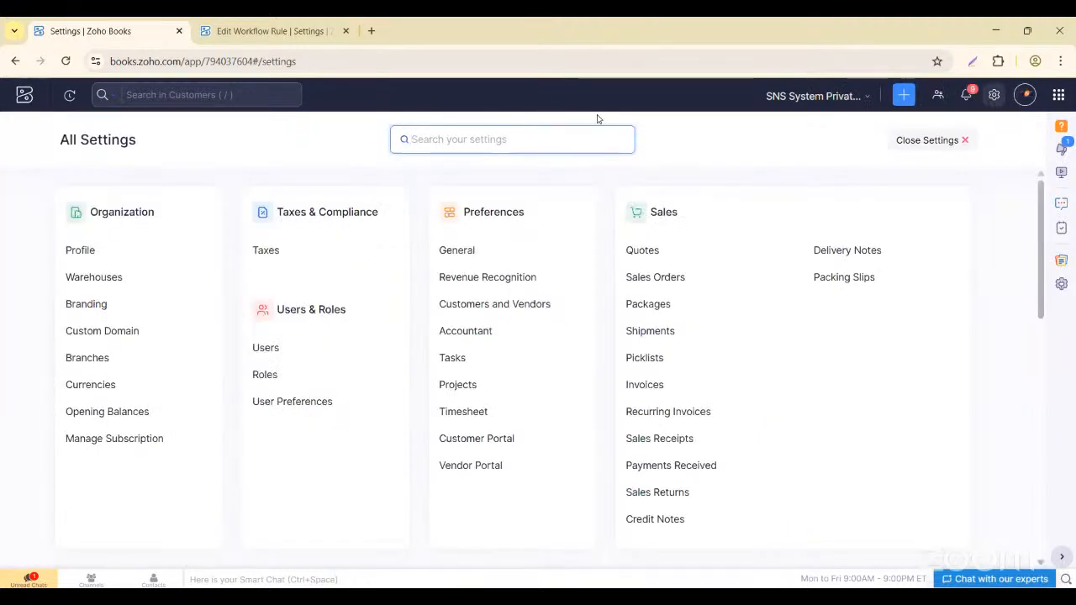
scroll(400, 302, "down", 7)
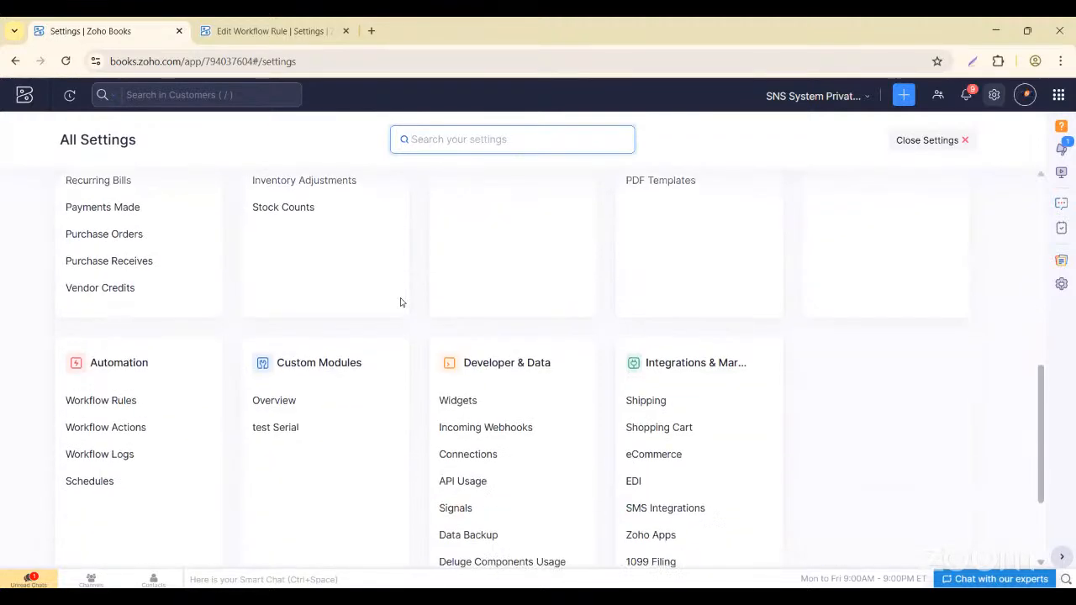
left_click(116, 331)
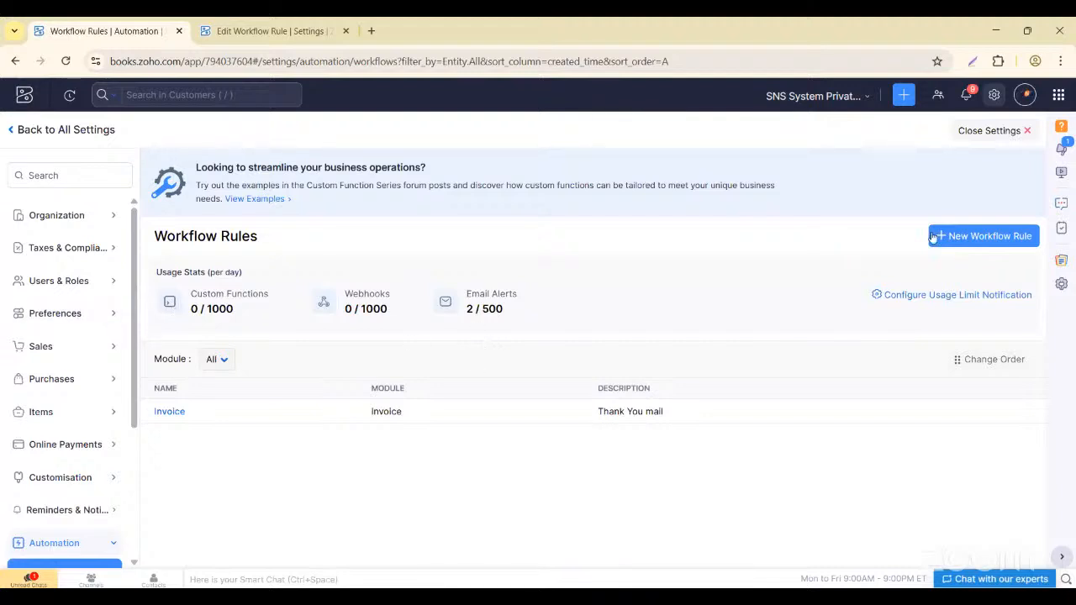
left_click(494, 384)
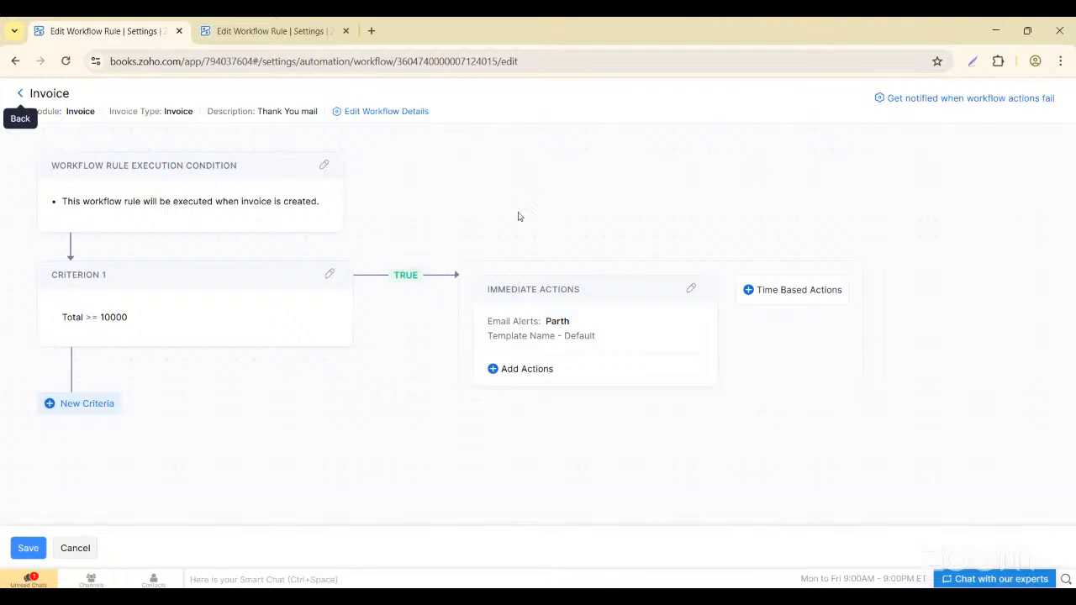
- Edit the email alert in the Invoice rule's immediate actions, choosing the Default email template, and save the alert
left_click(691, 289)
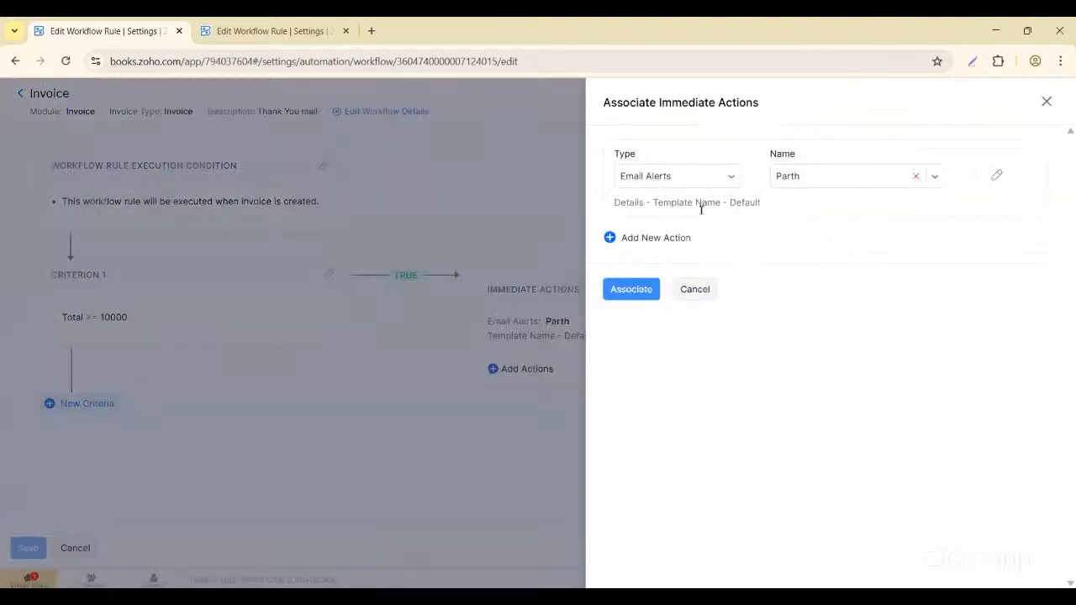
left_click(997, 175)
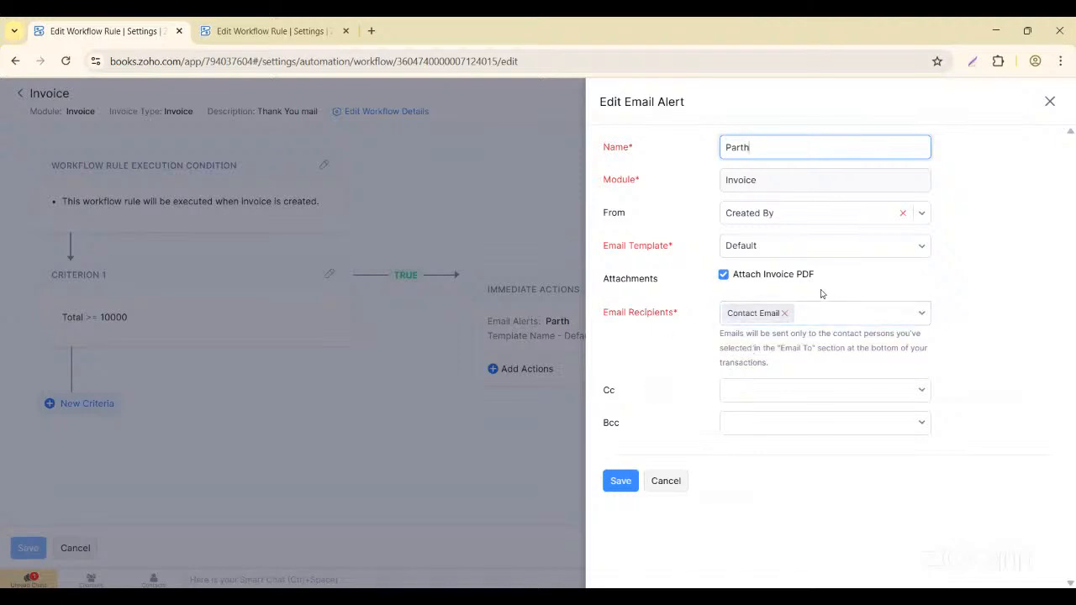
left_click(759, 246)
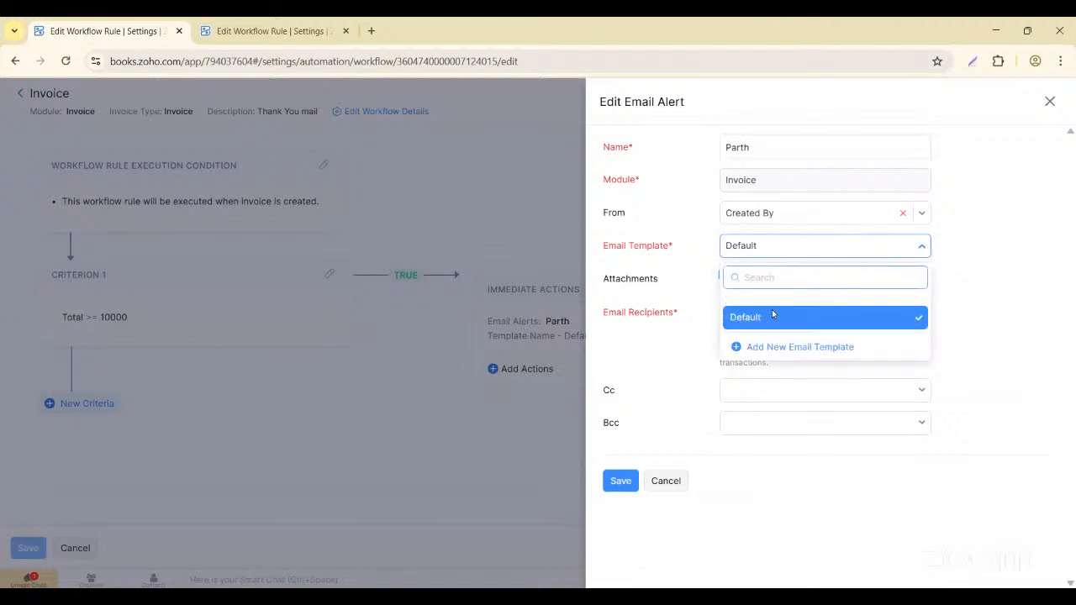
left_click(774, 318)
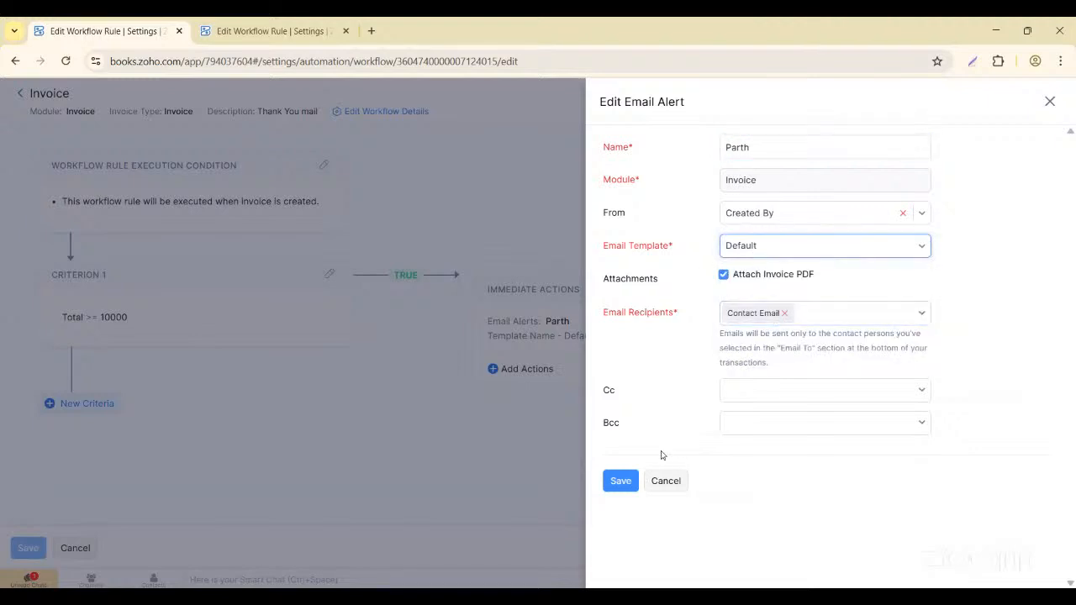
left_click(620, 480)
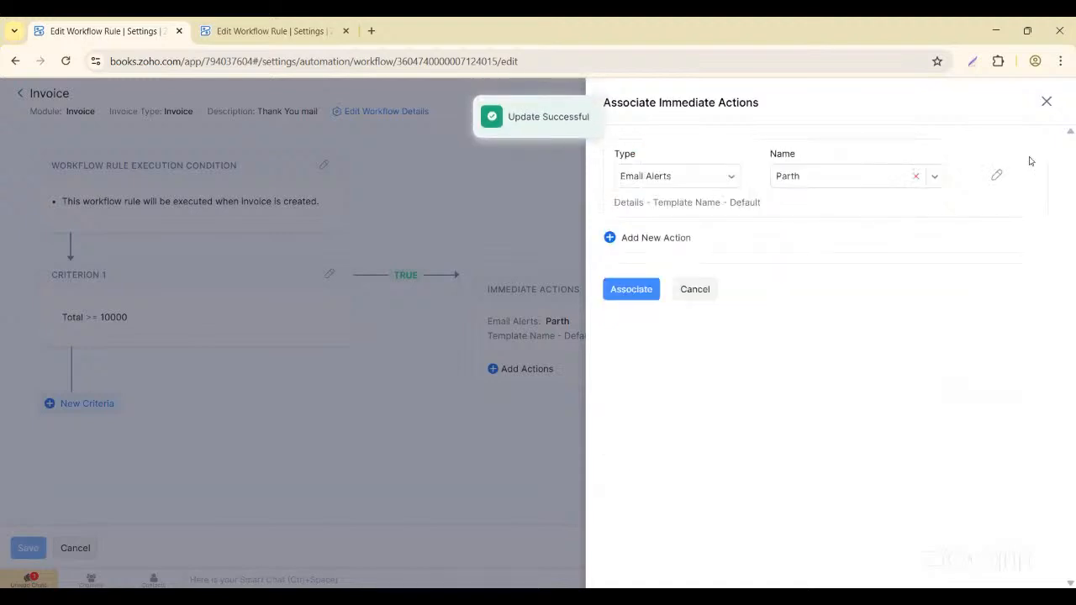
- Close the immediate actions and review the Invoice rule's execution condition and Criterion 1 settings
left_click(1046, 102)
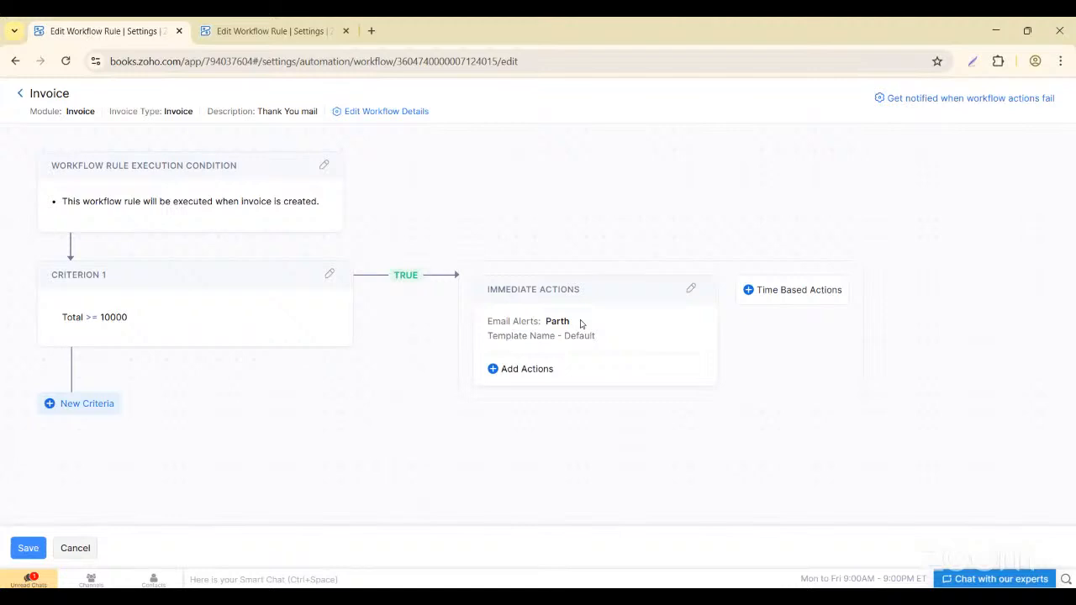
mouse_move(580, 323)
left_click(323, 166)
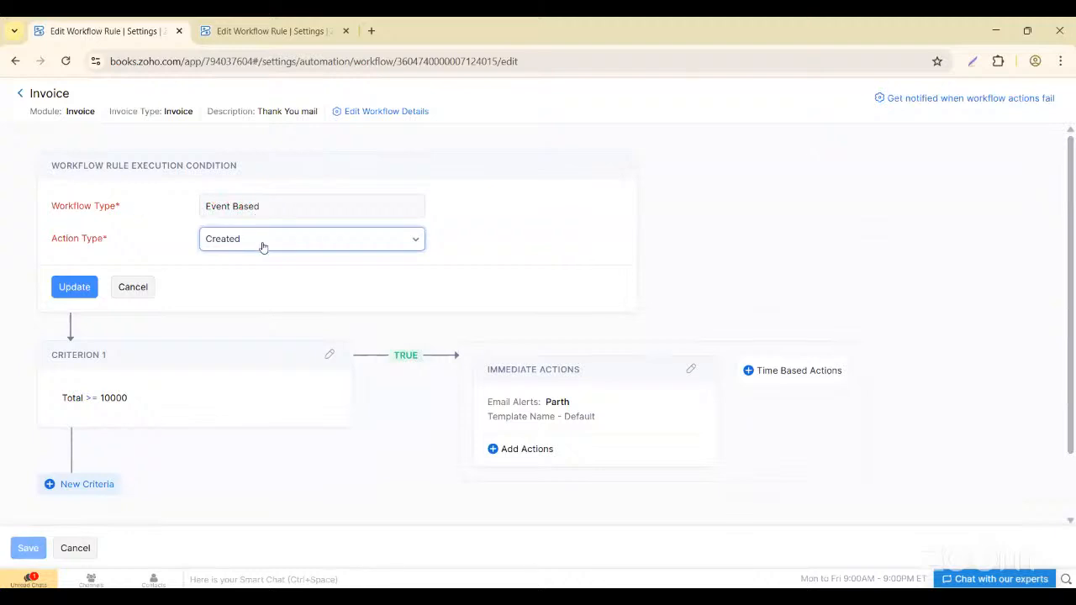
left_click(92, 287)
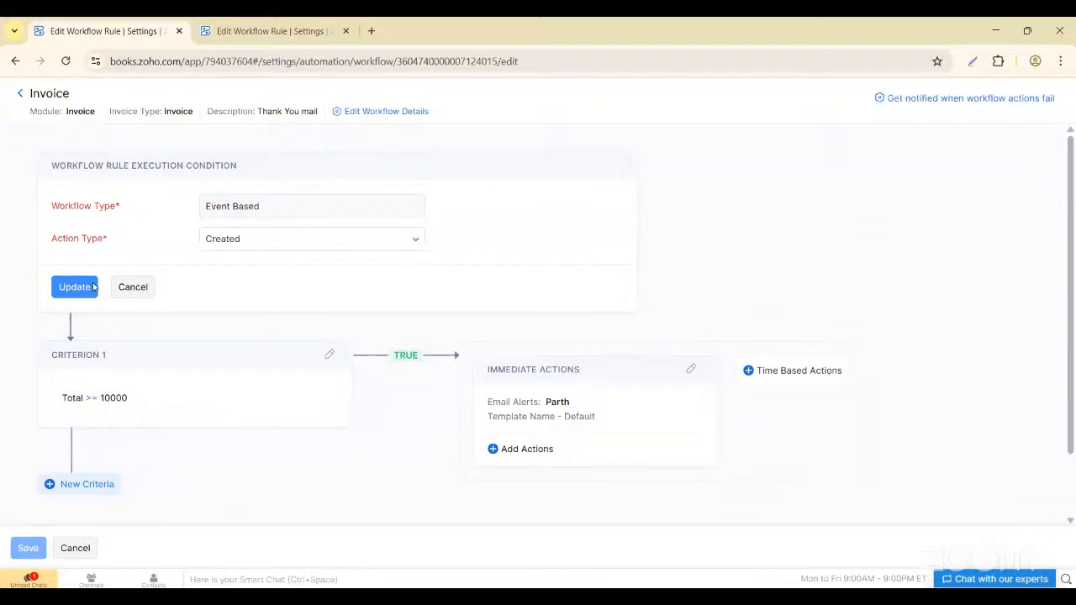
left_click(328, 273)
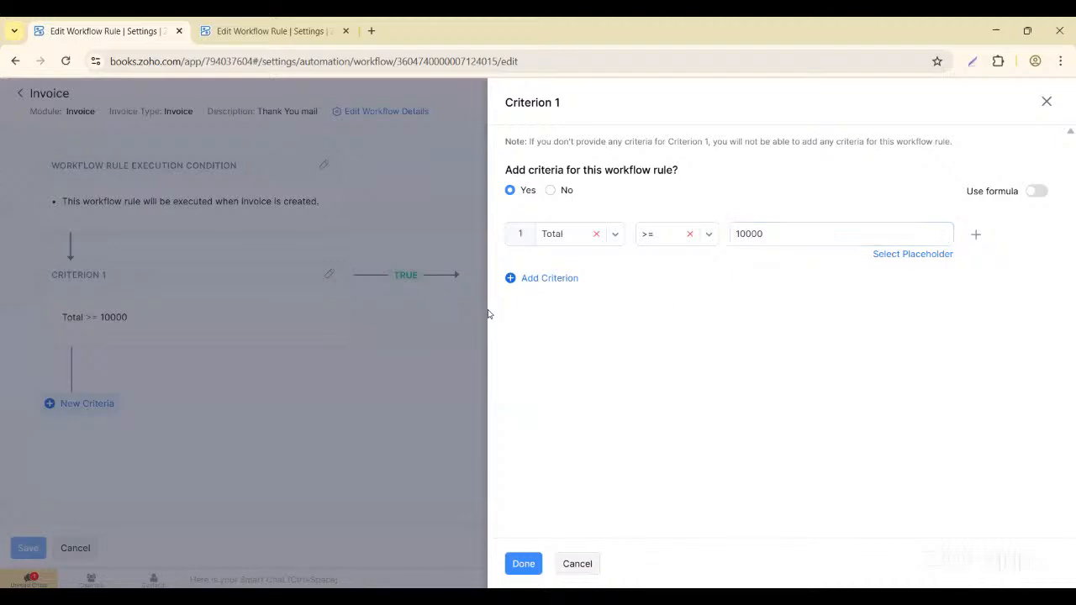
left_click(1046, 102)
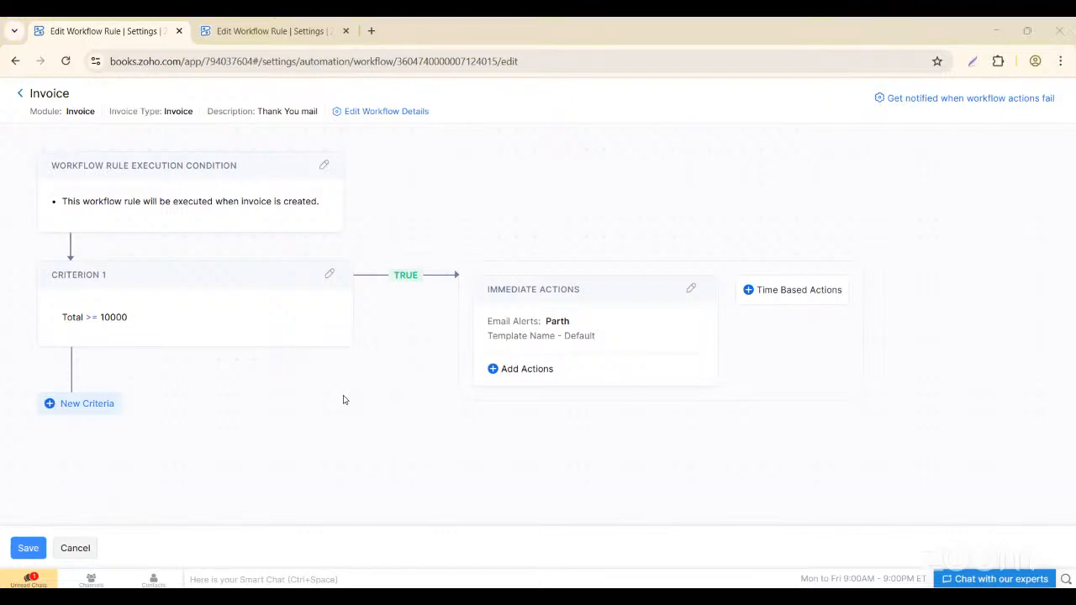
- Switch to the Zoho Books Training session 4 presentation in Google Slides and present it full screen from the Table of Contents slide
key("alt+Tab")
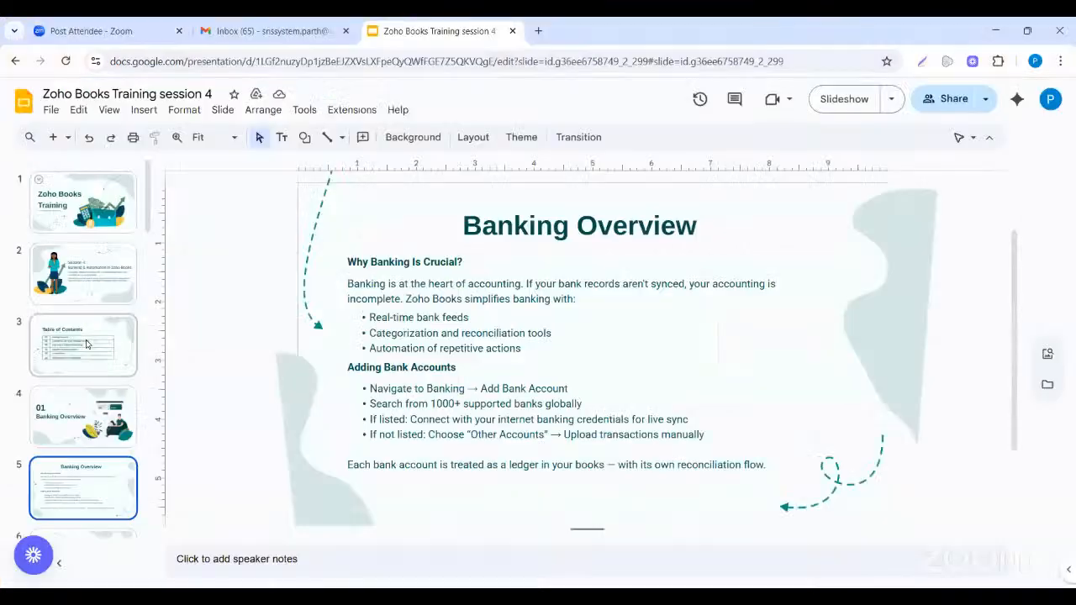
left_click(89, 345)
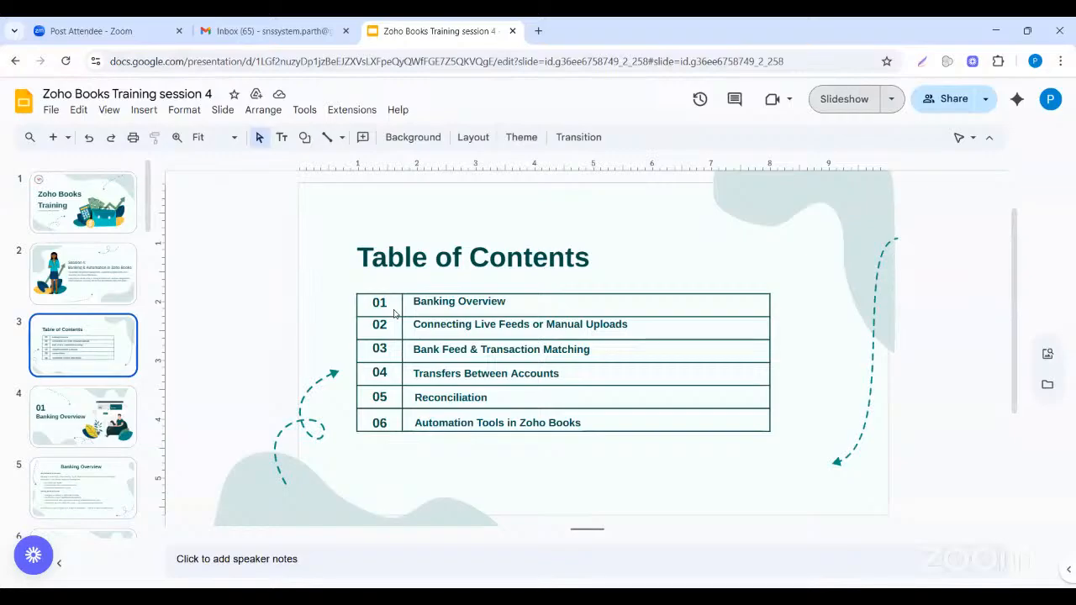
key("ctrl+F5")
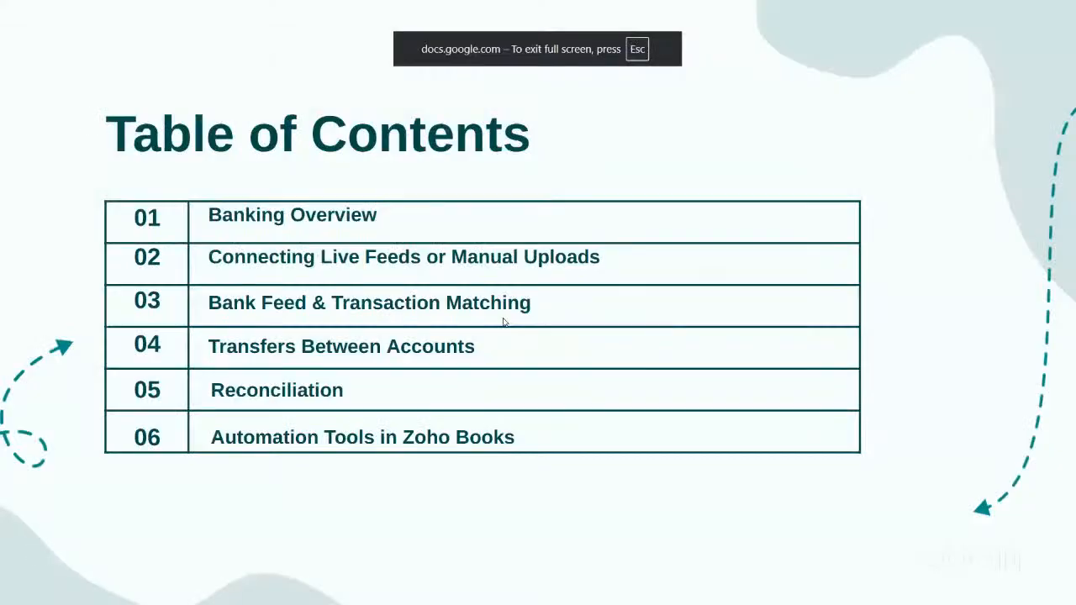